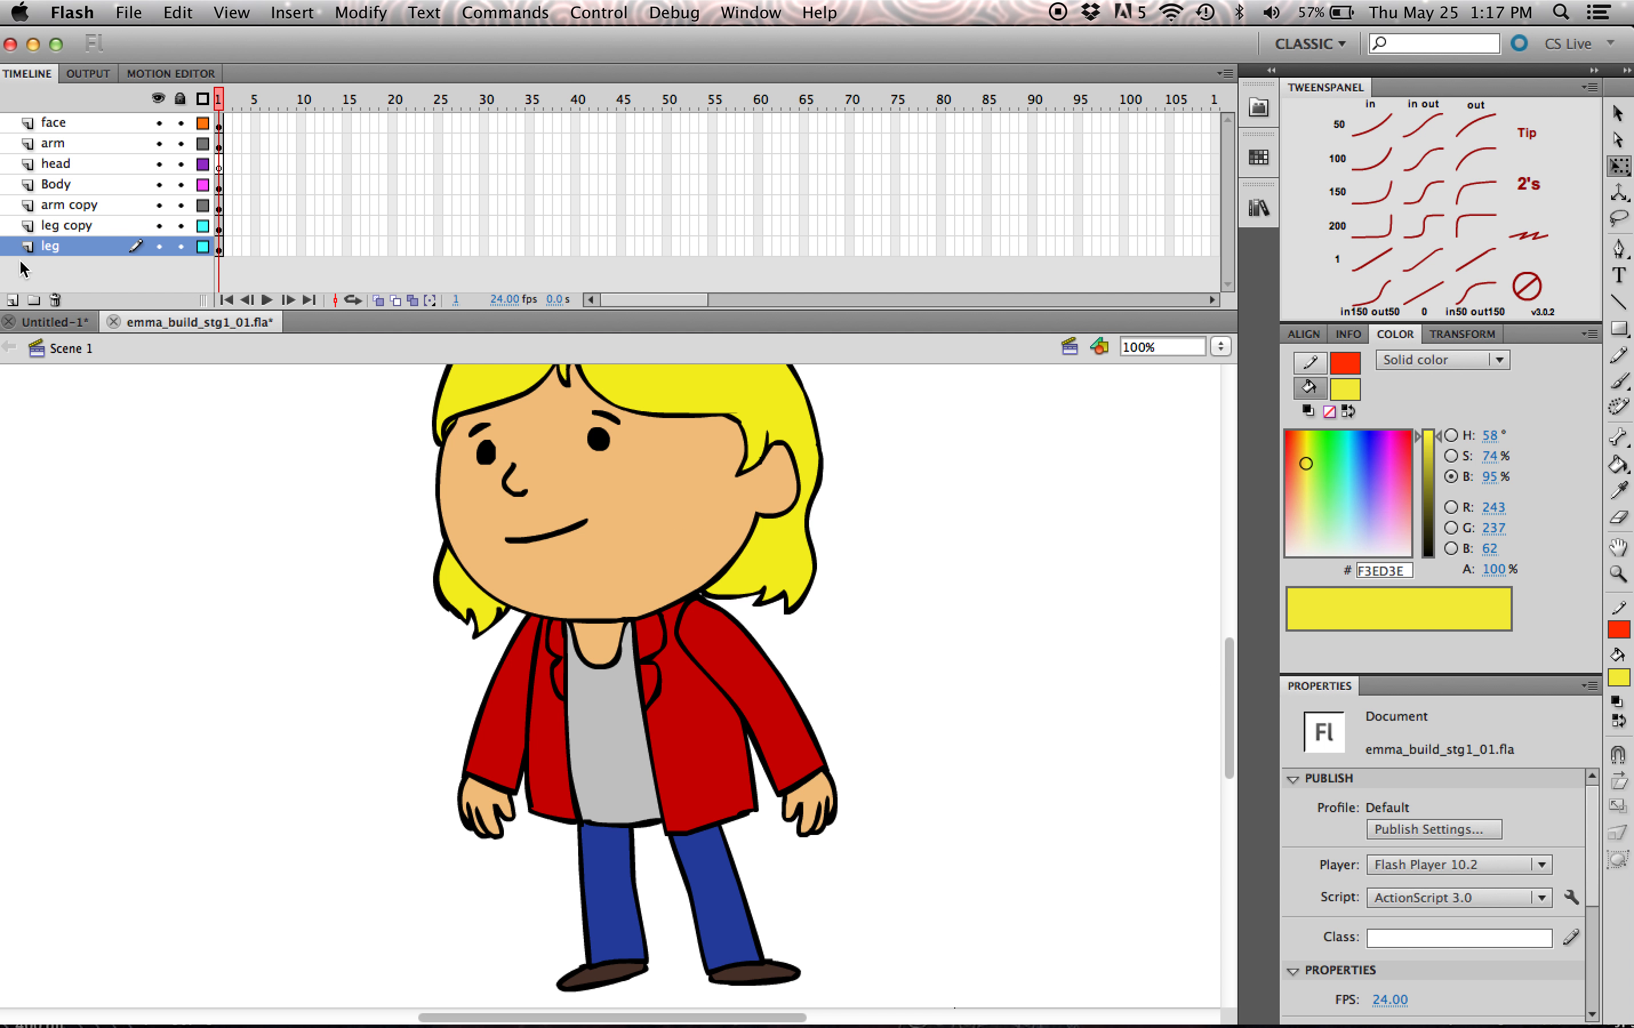
- Set the stage zoom to 50%, select the whole character and convert it to a graphic symbol named em_comp
click(1219, 349)
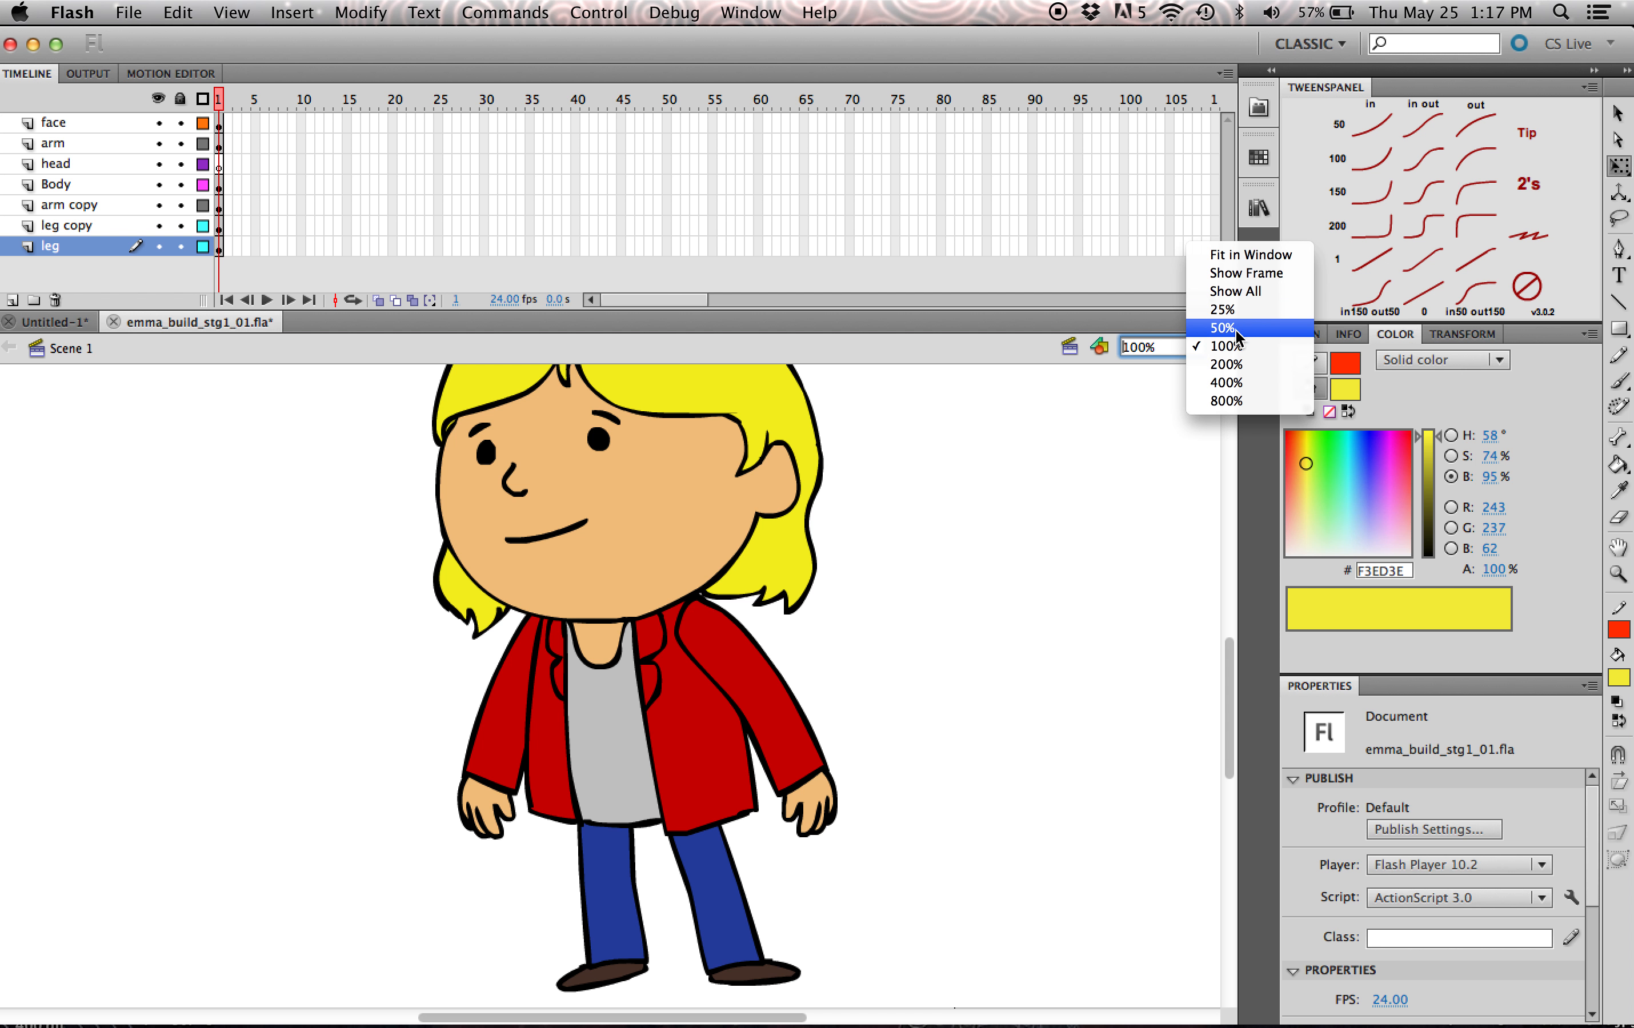
click(1223, 328)
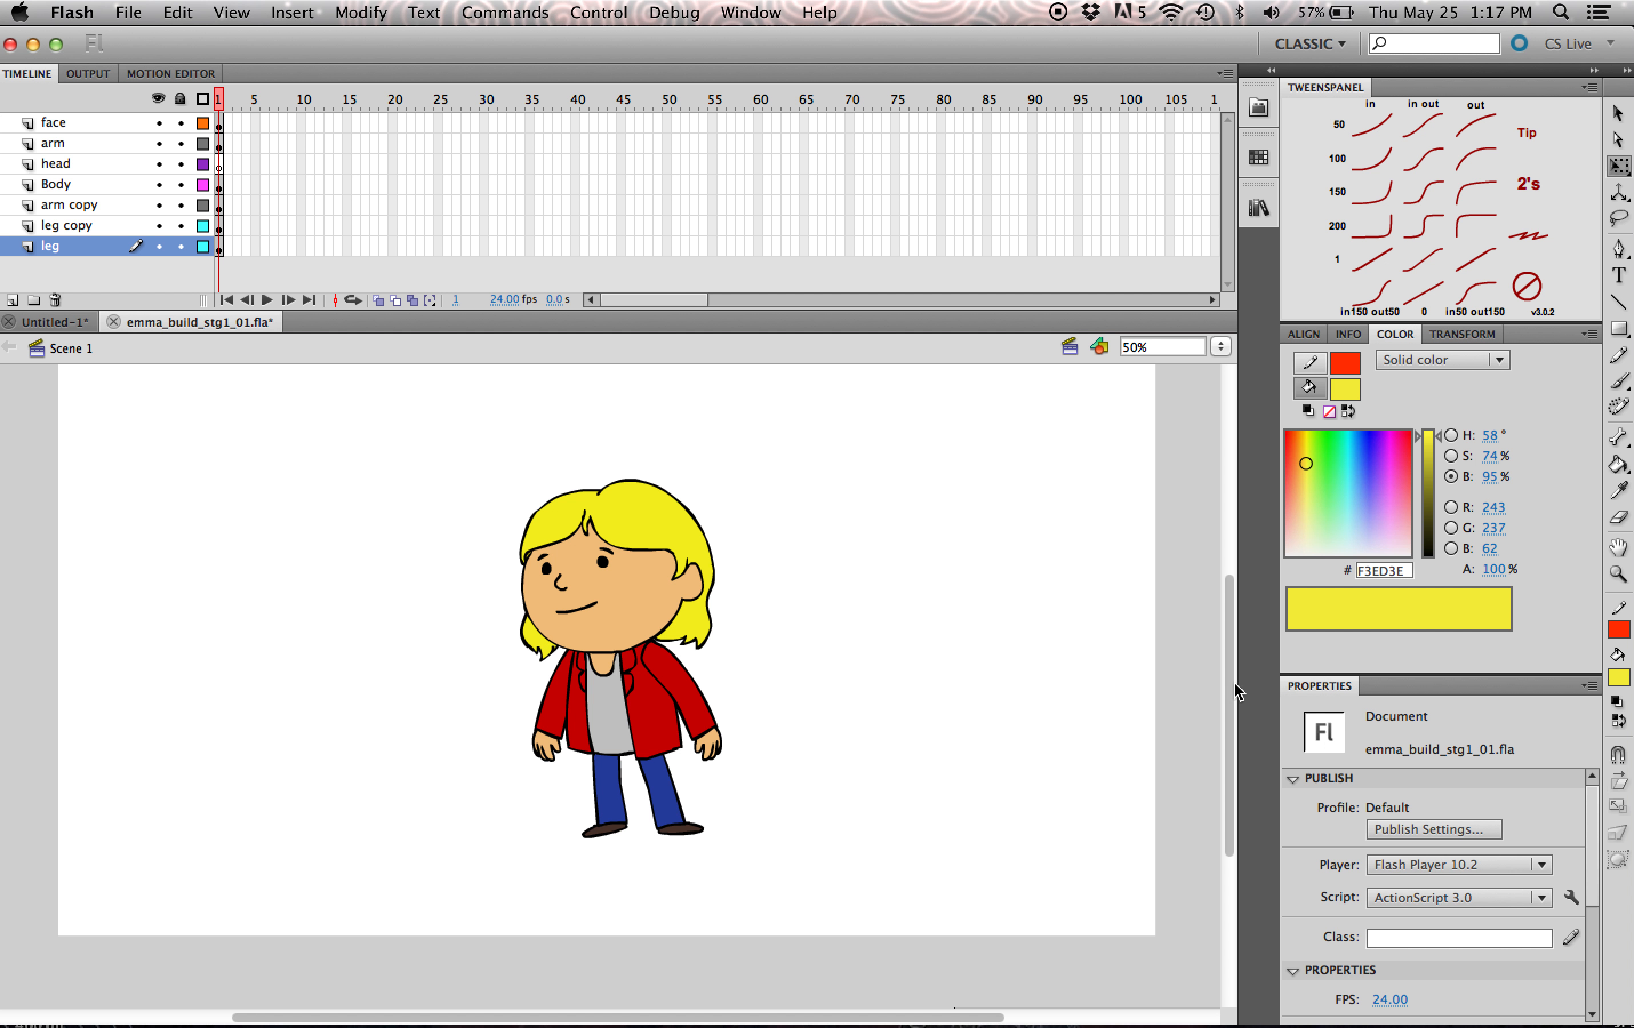
drag(1235, 685, 1234, 669)
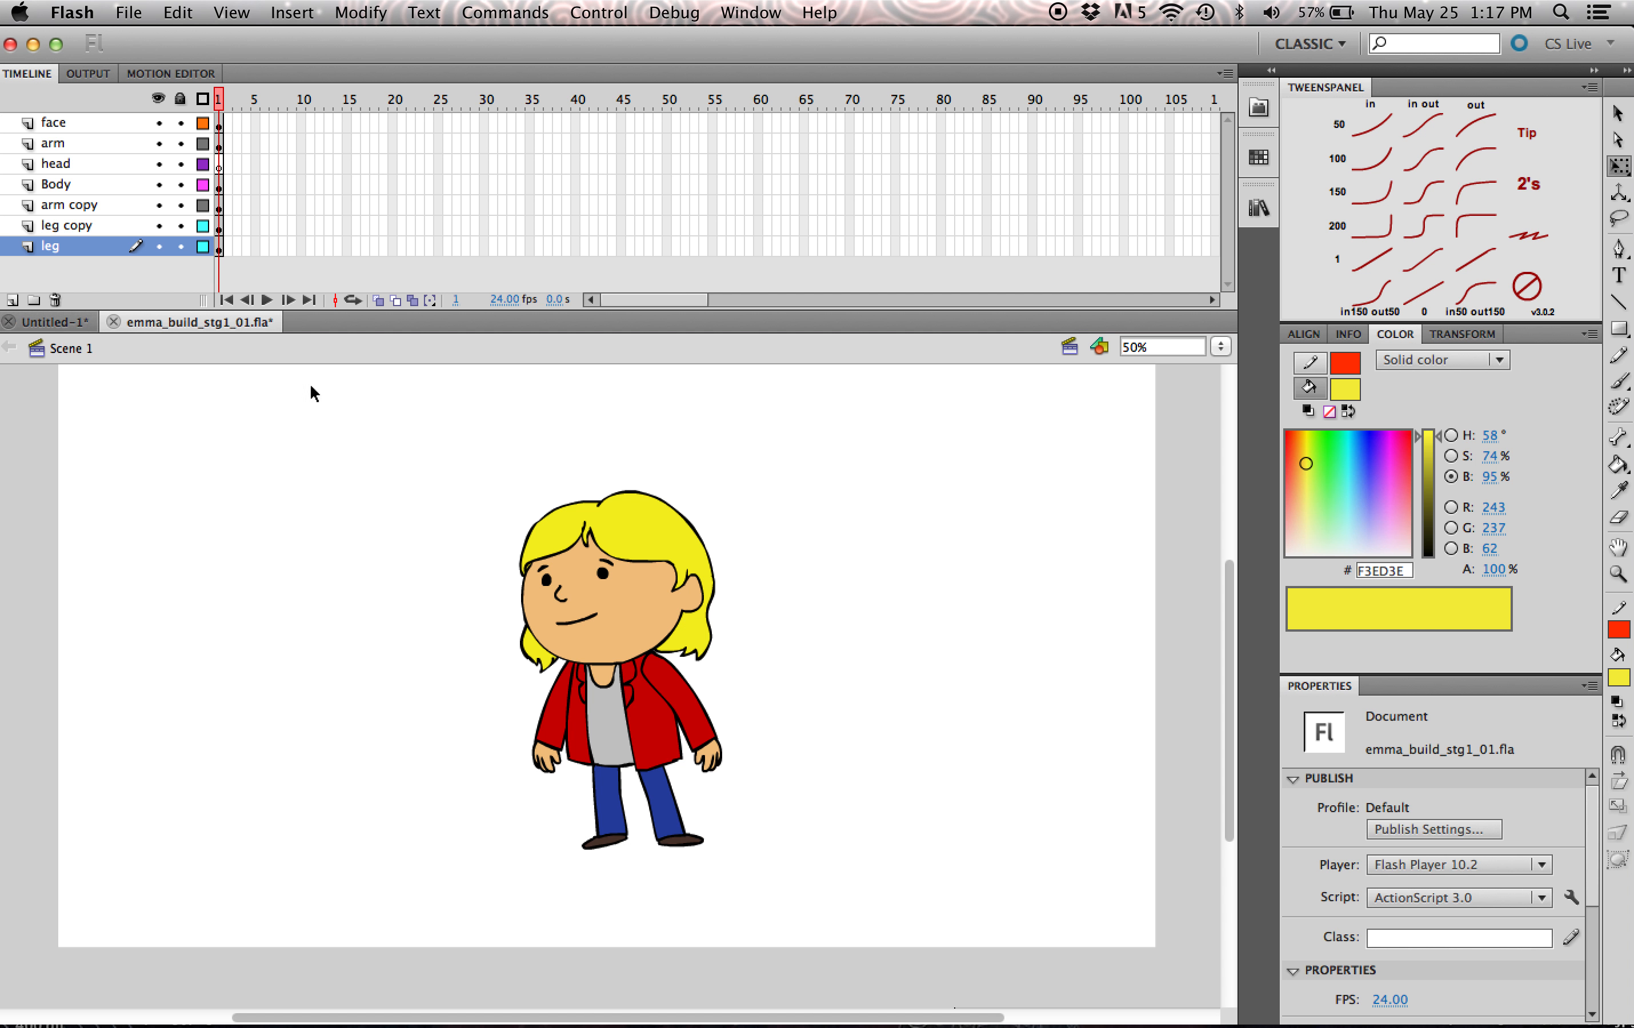
drag(821, 441, 474, 897)
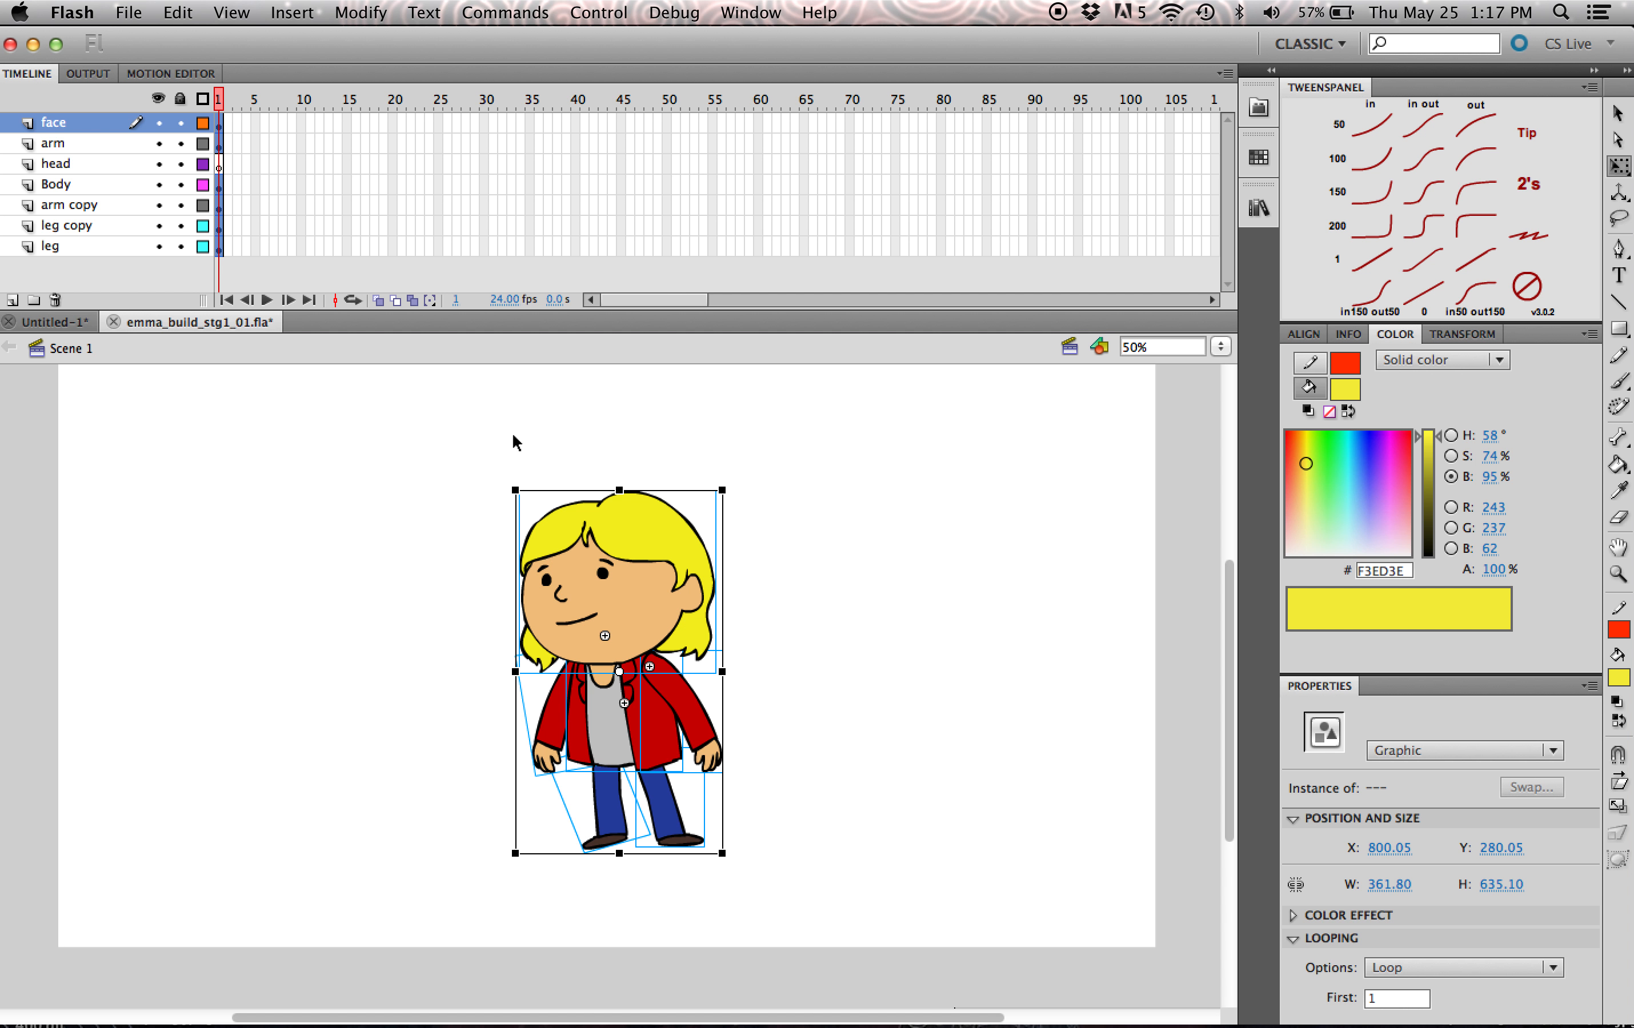
right_click(648, 590)
drag(857, 441, 502, 809)
key(F8)
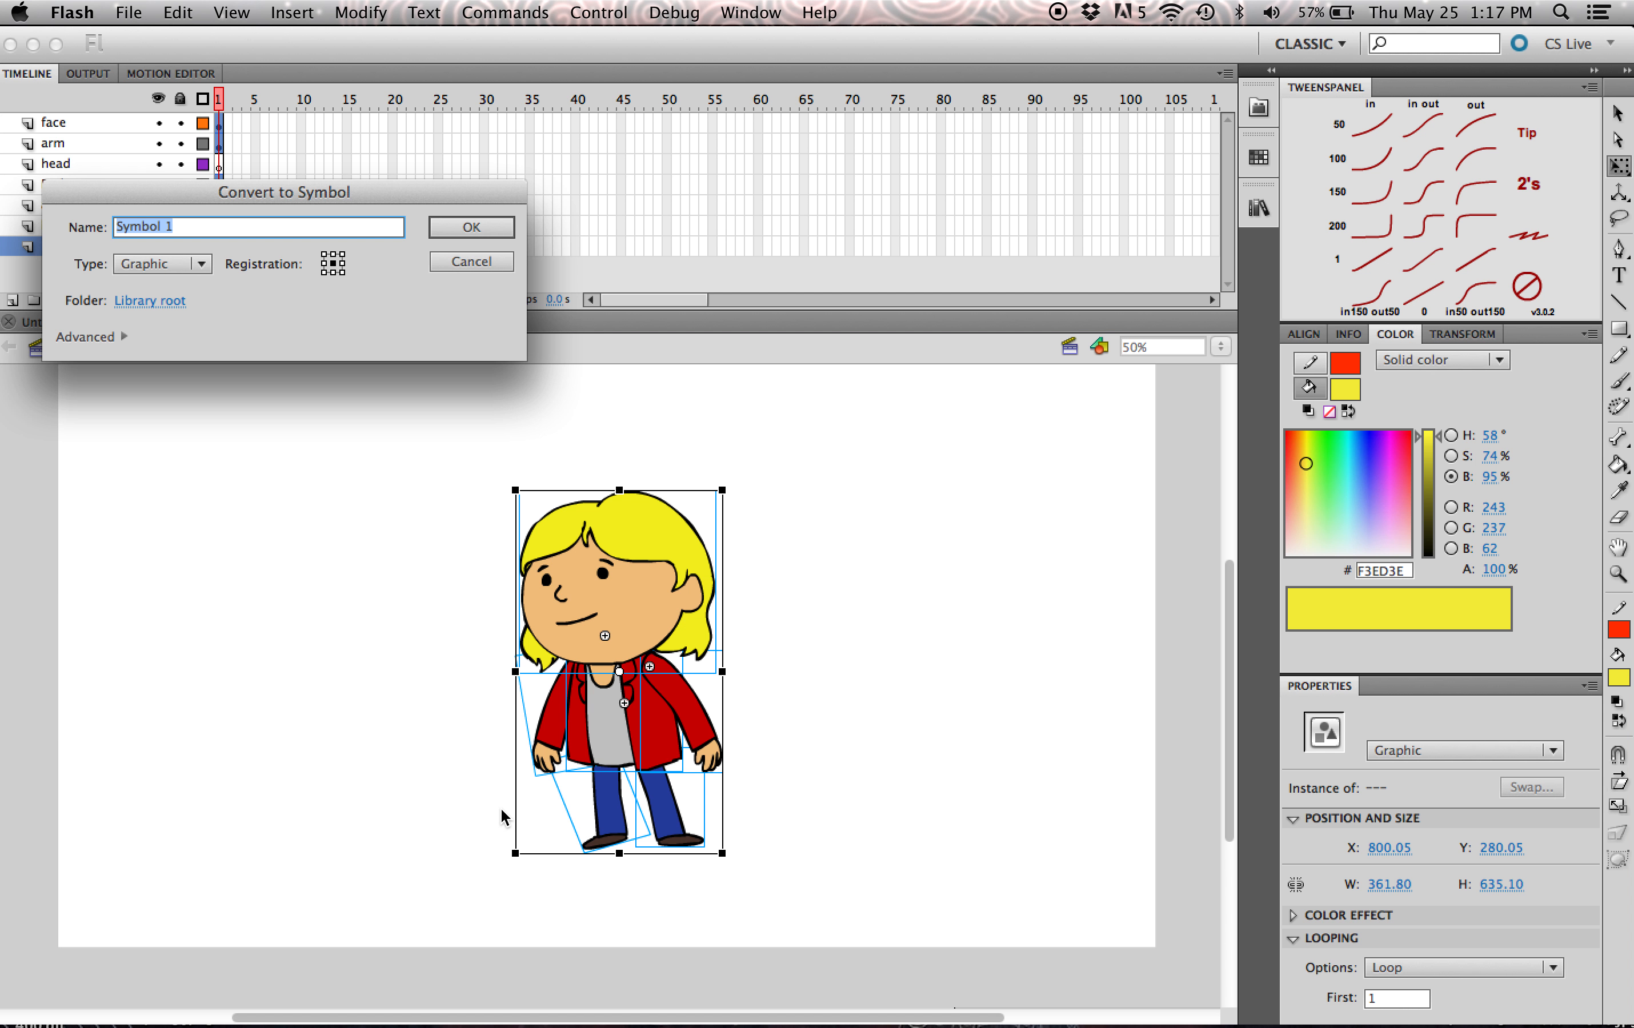
text(em_comp)
key(Return)
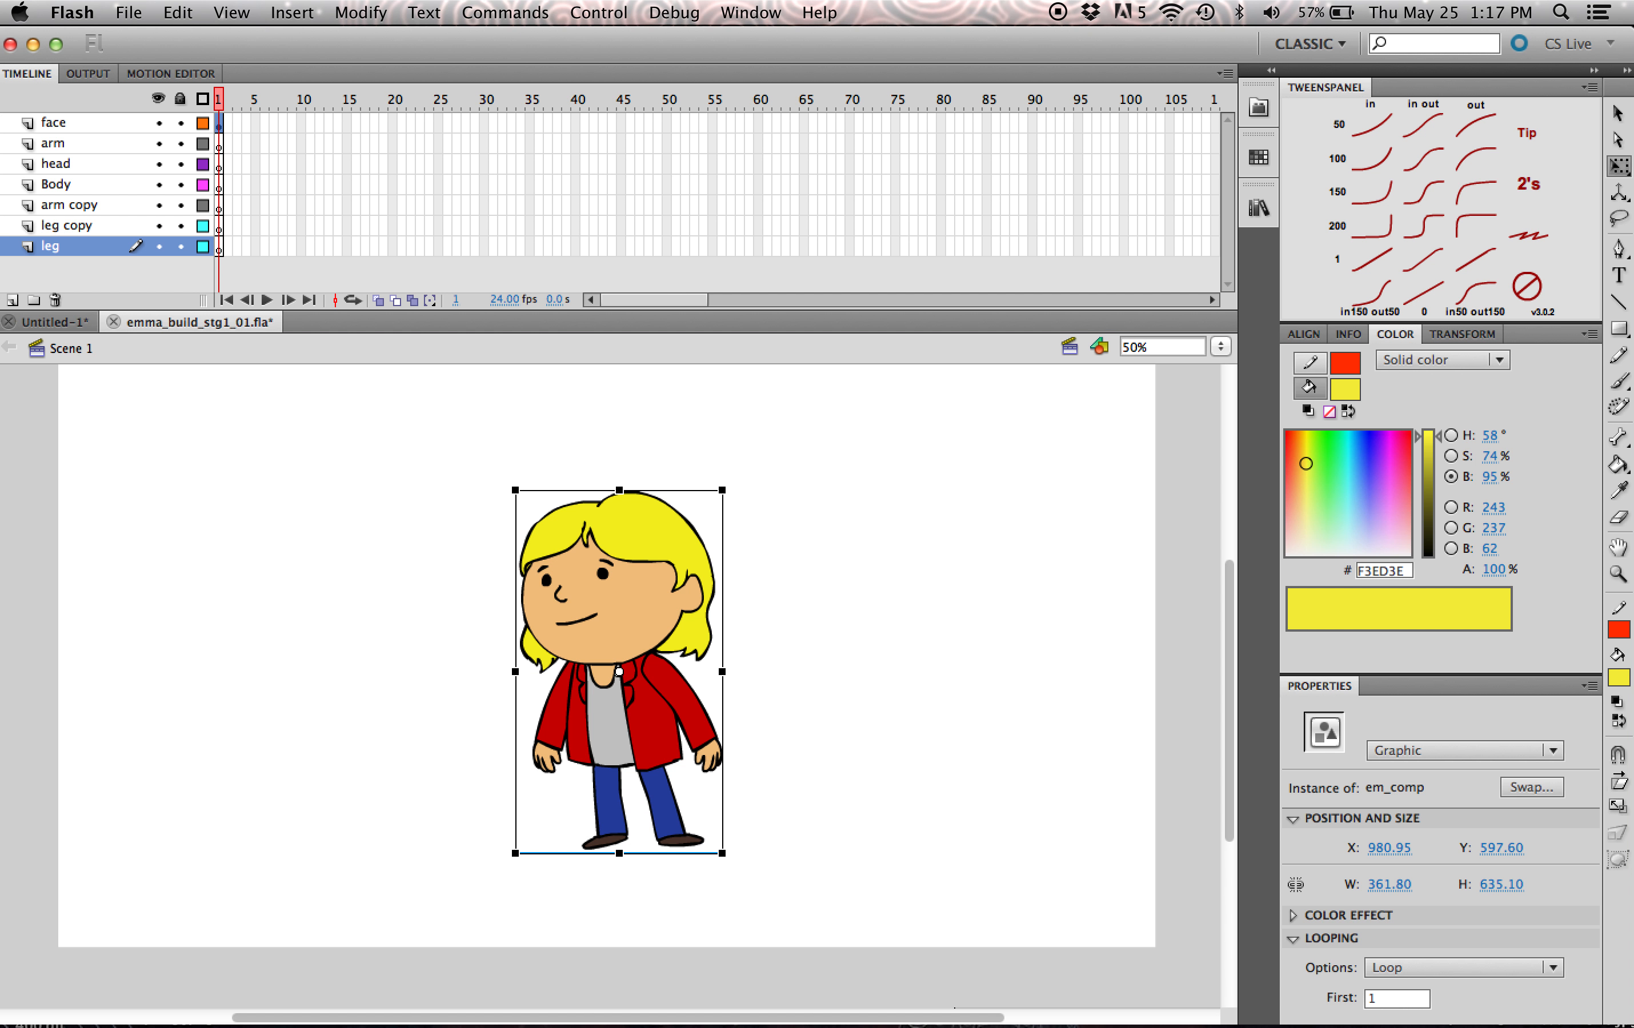
- Try moving and stretching the em_comp character as a single object, and undo both changes
mouse_move(654, 561)
mouse_down()
mouse_move(663, 548)
mouse_move(653, 580)
mouse_up()
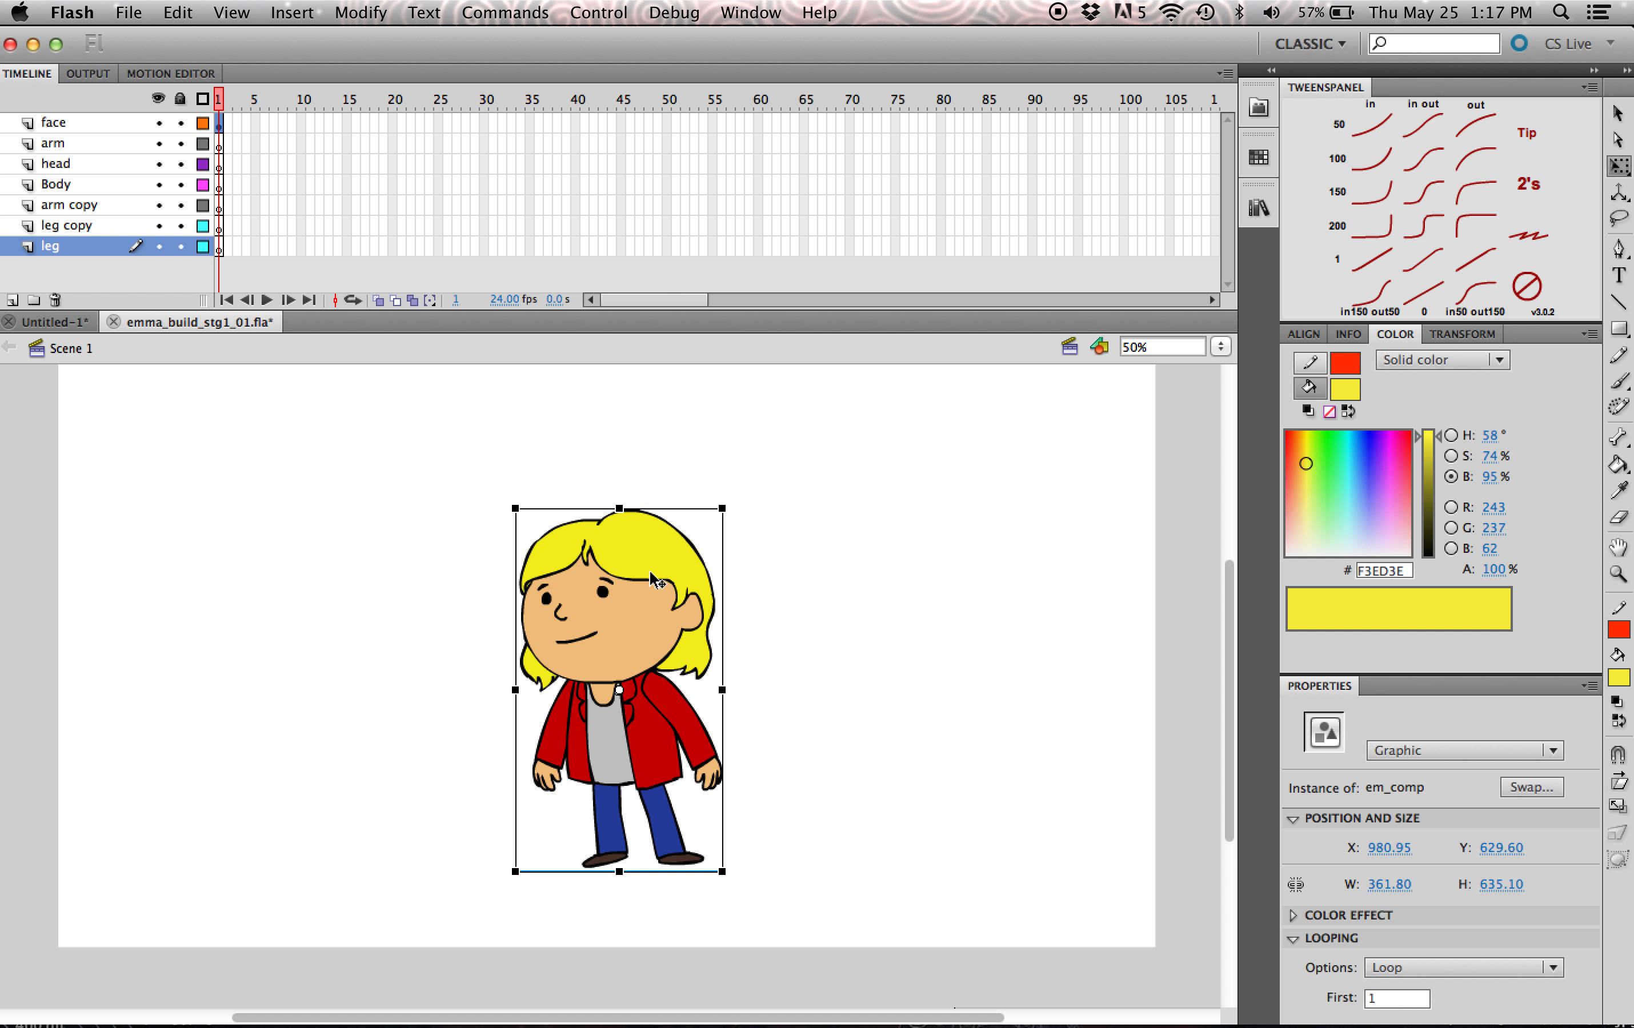
key(super+z)
drag(724, 491, 942, 498)
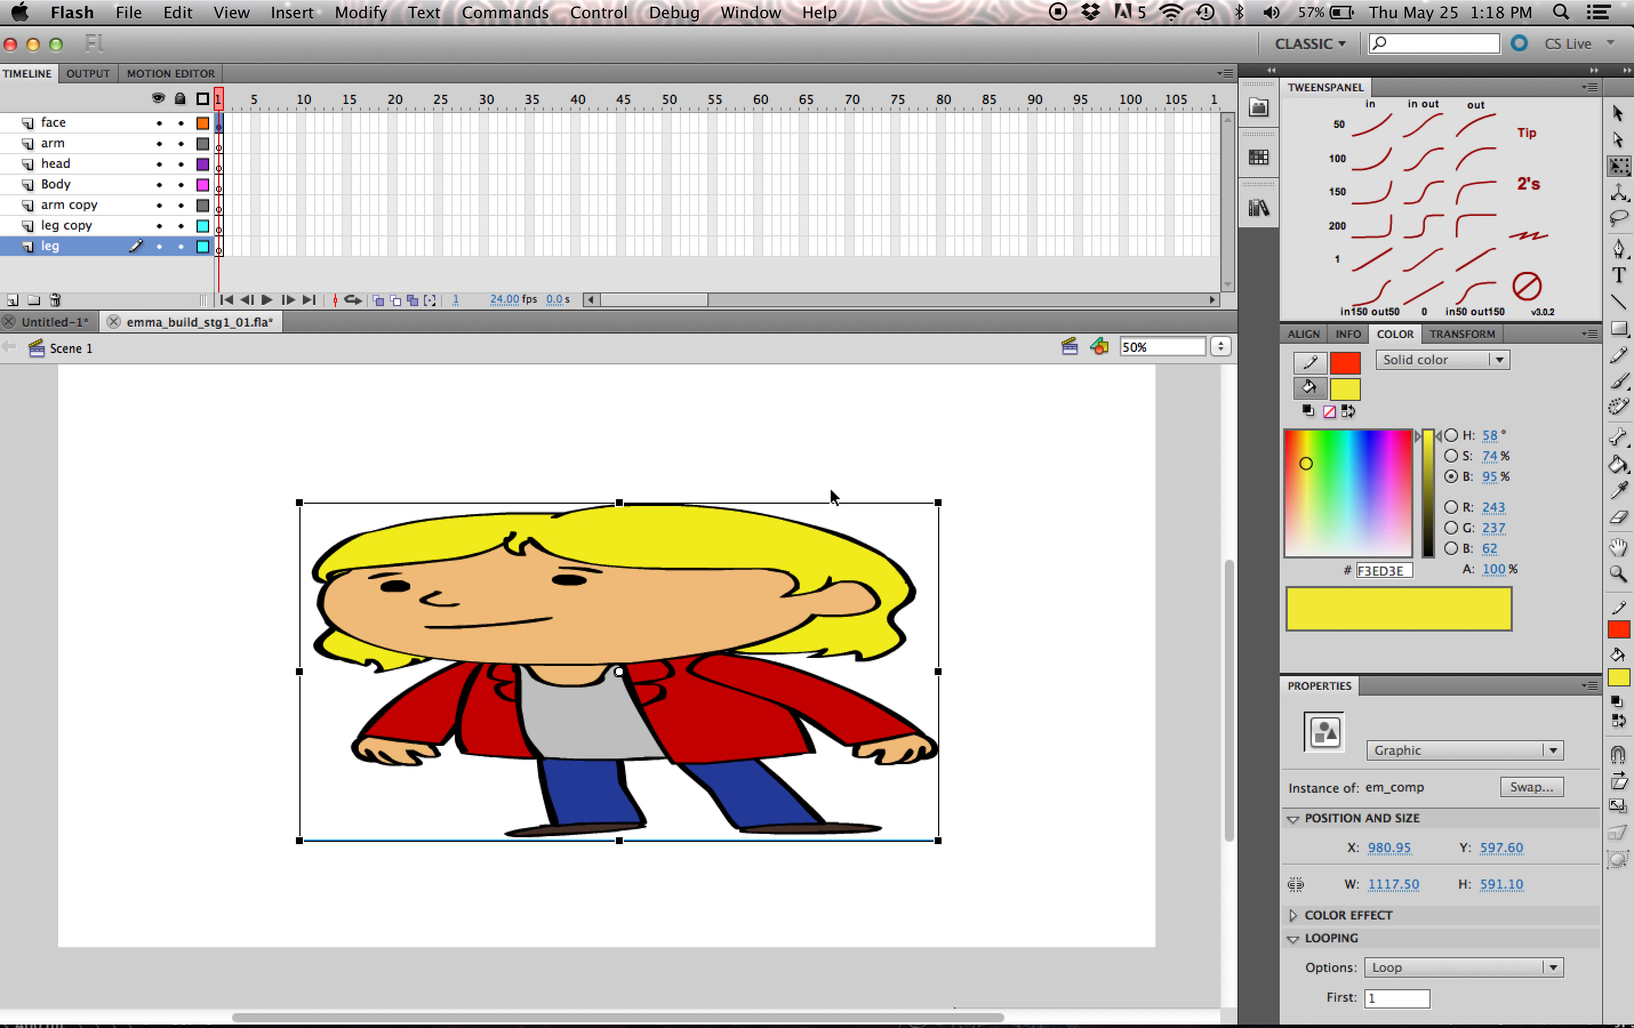
key(super+shift+z)
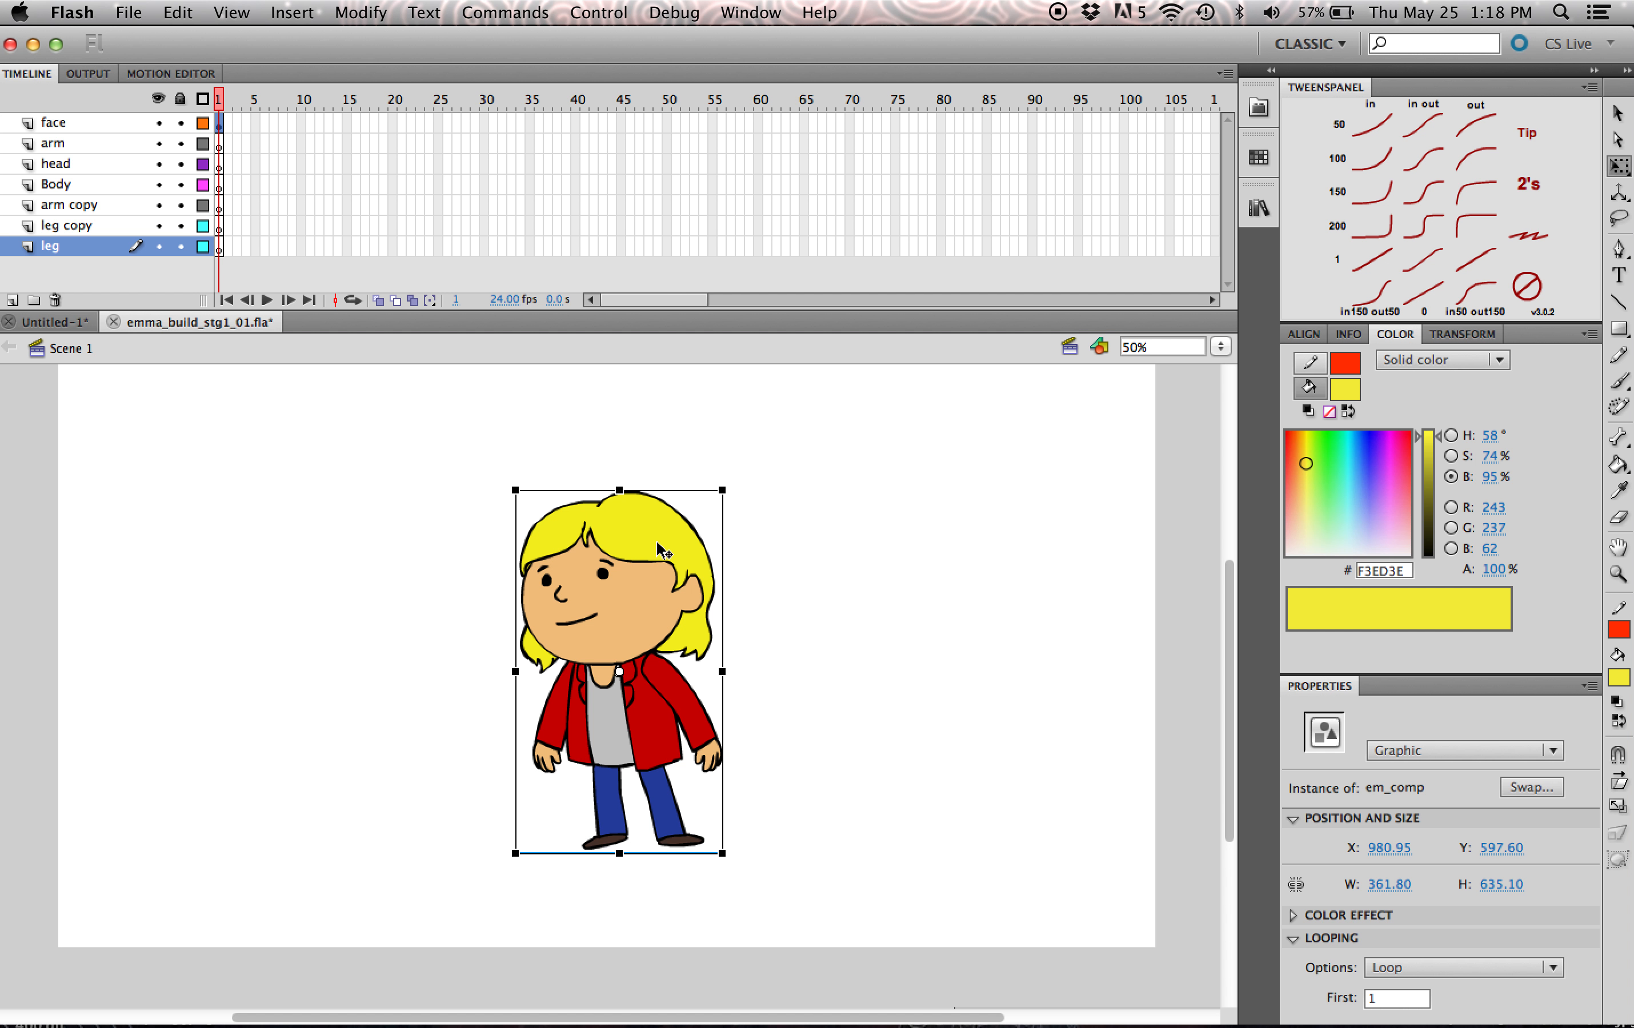
- Move the em_comp character to about X 1060.9, Y 647.55 and open the symbol for editing
drag(677, 545, 725, 574)
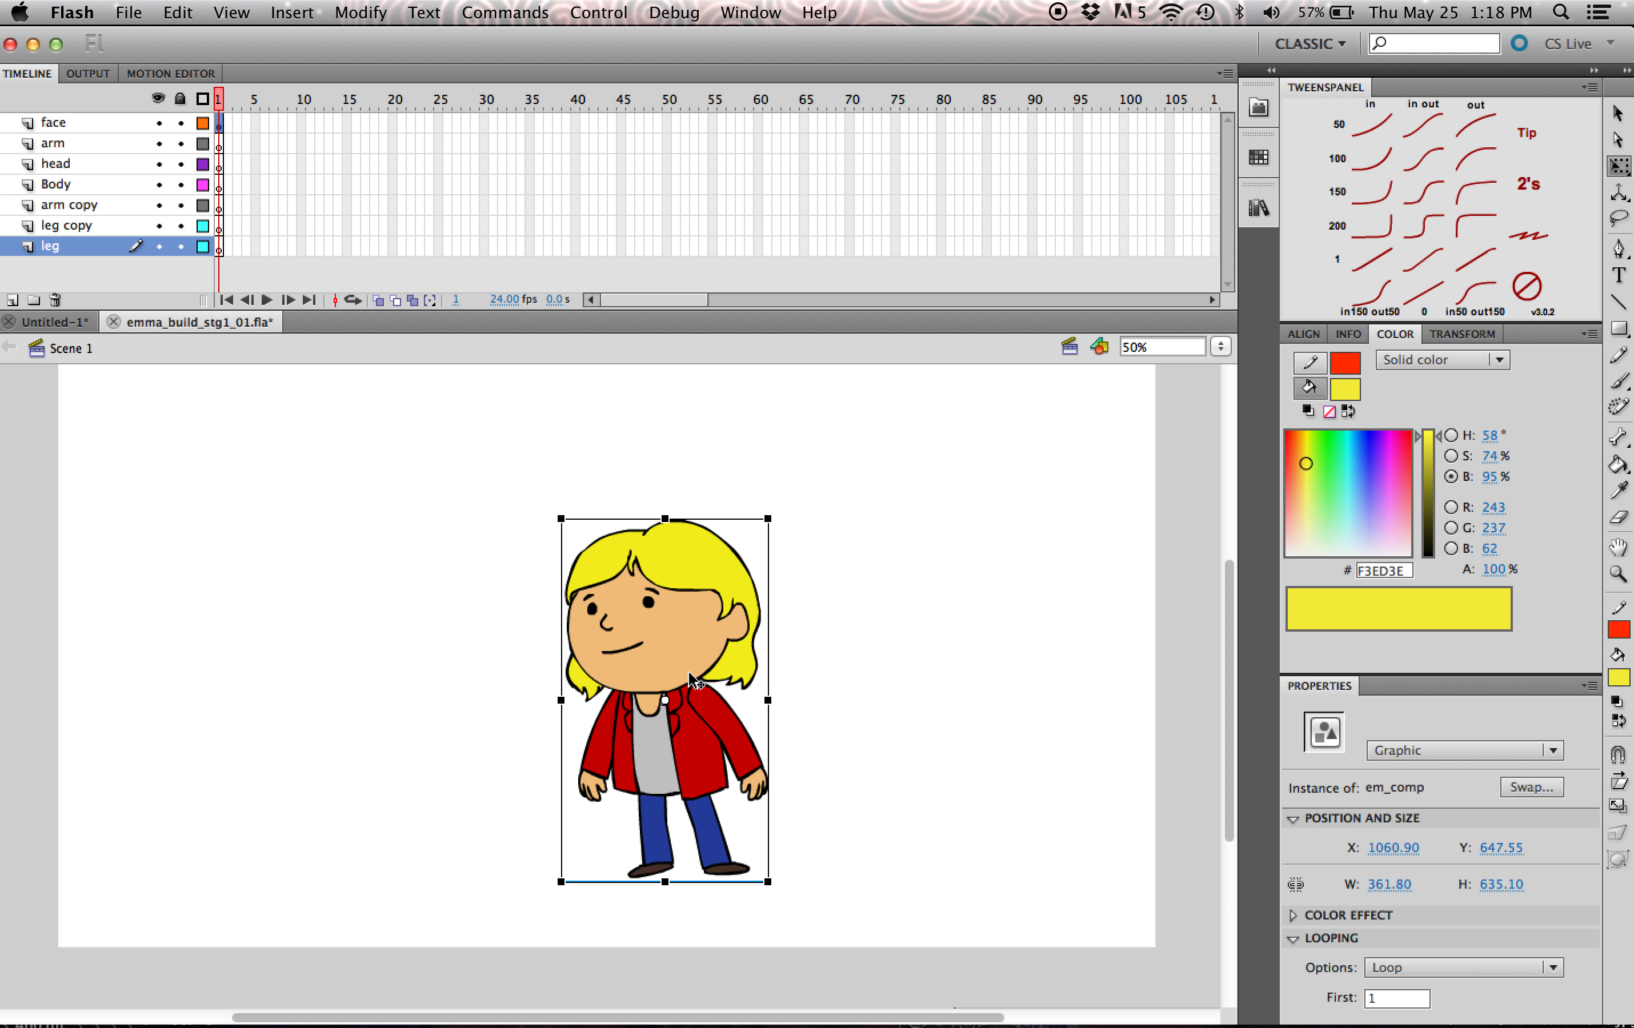
double_click(674, 606)
click(1013, 590)
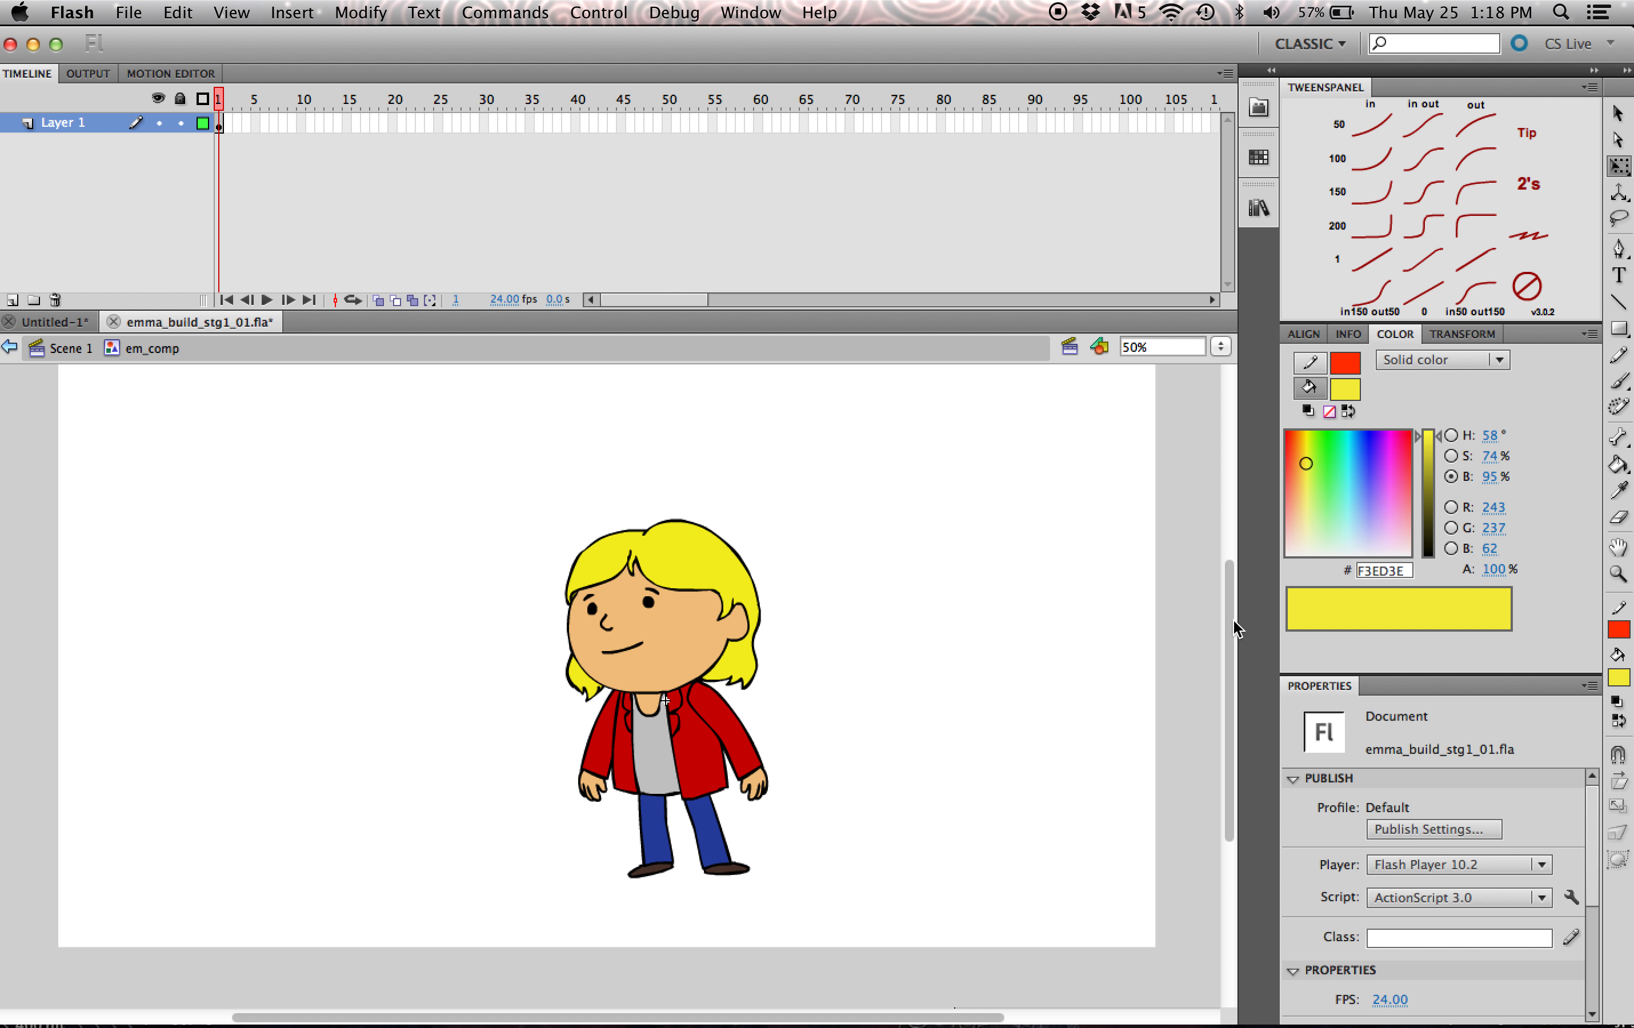
scroll(1234, 628, down, 1)
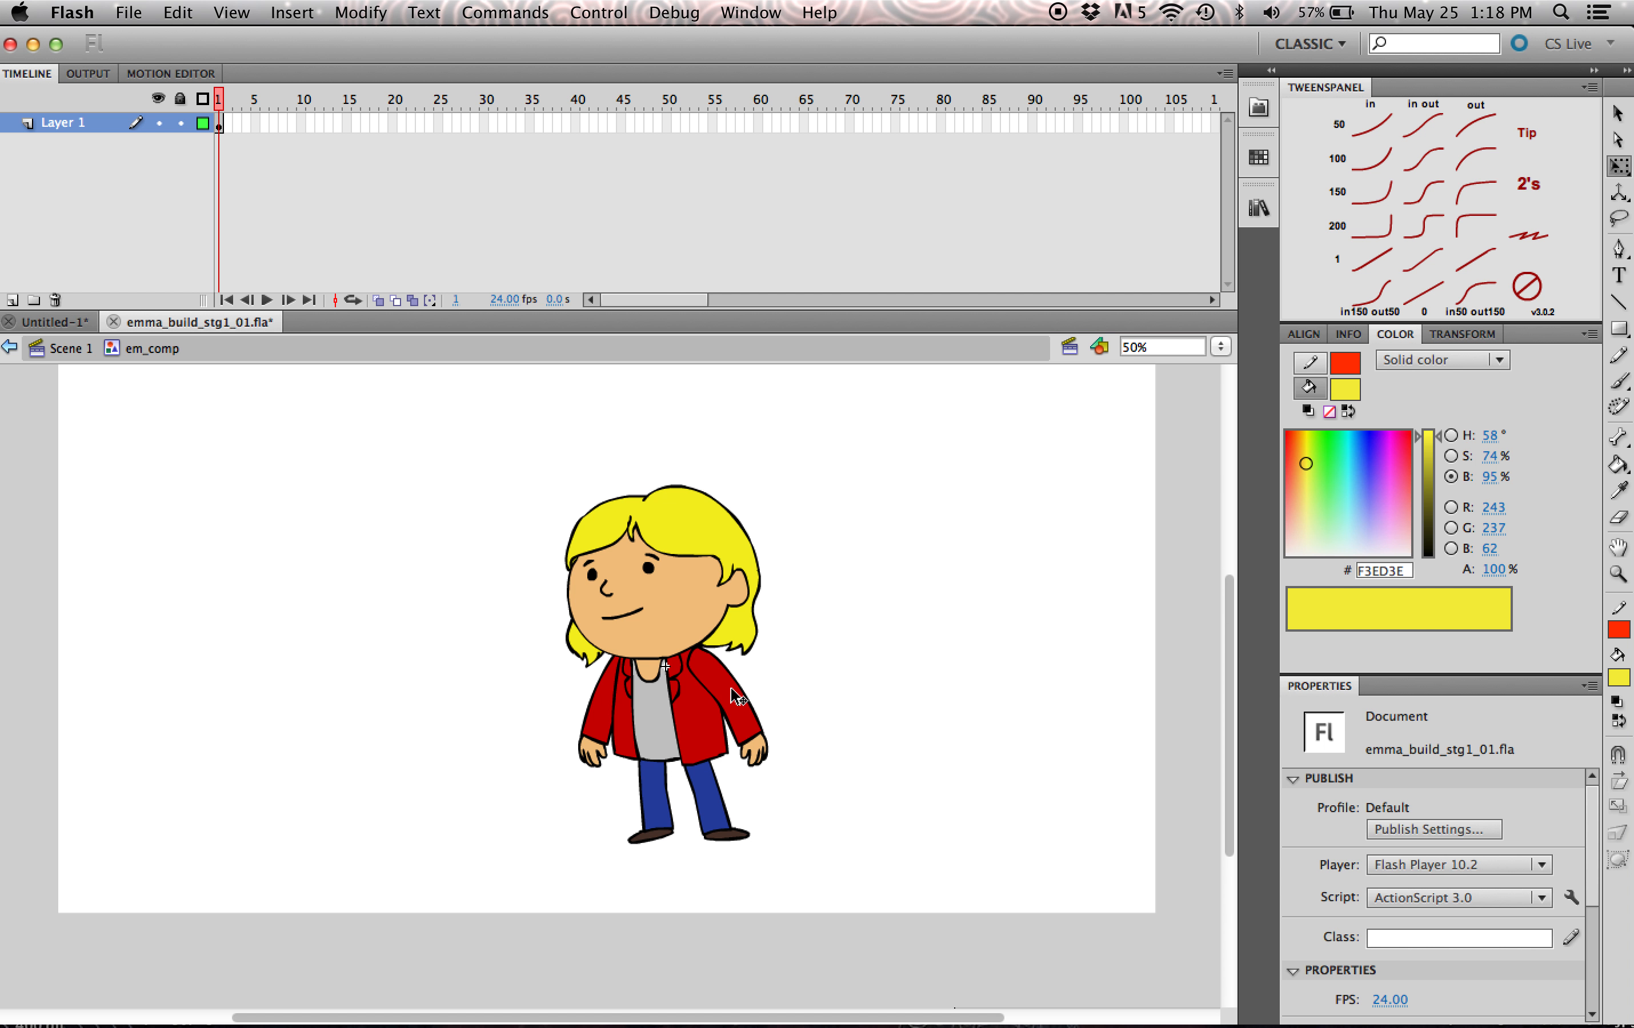
- Try rotating the front arm up around its shoulder pivot and back down to the resting pose
click(752, 721)
drag(784, 778, 841, 603)
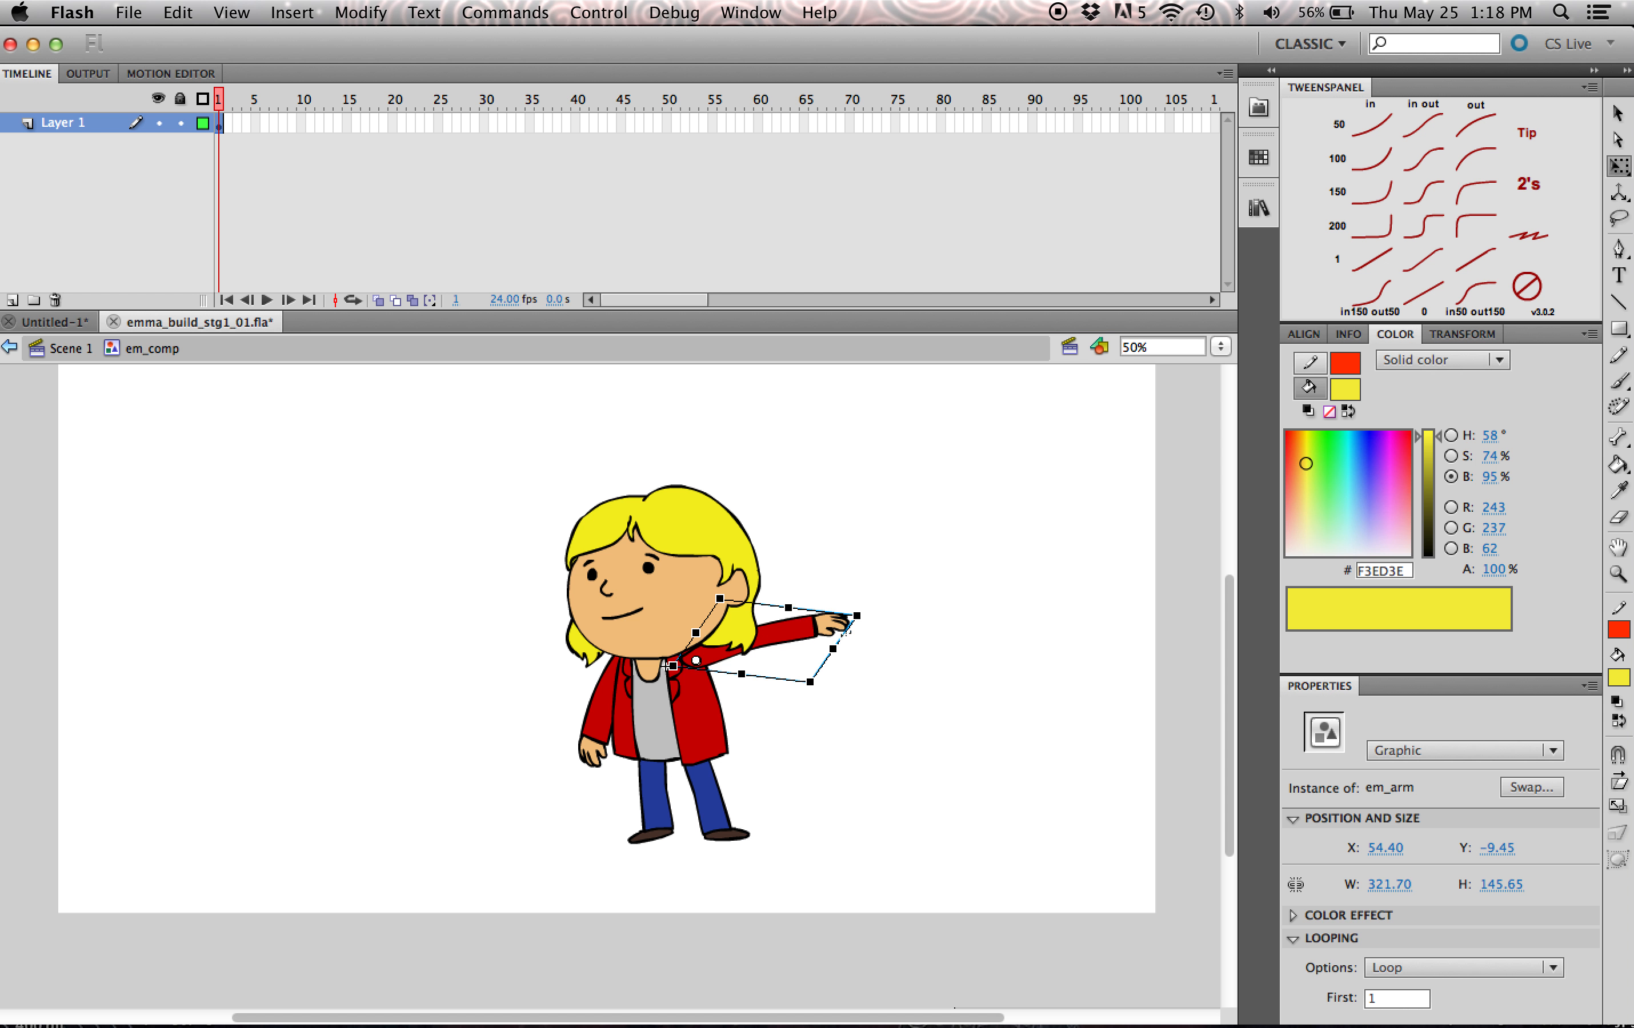
key(cmd+z)
drag(789, 661, 753, 718)
click(910, 678)
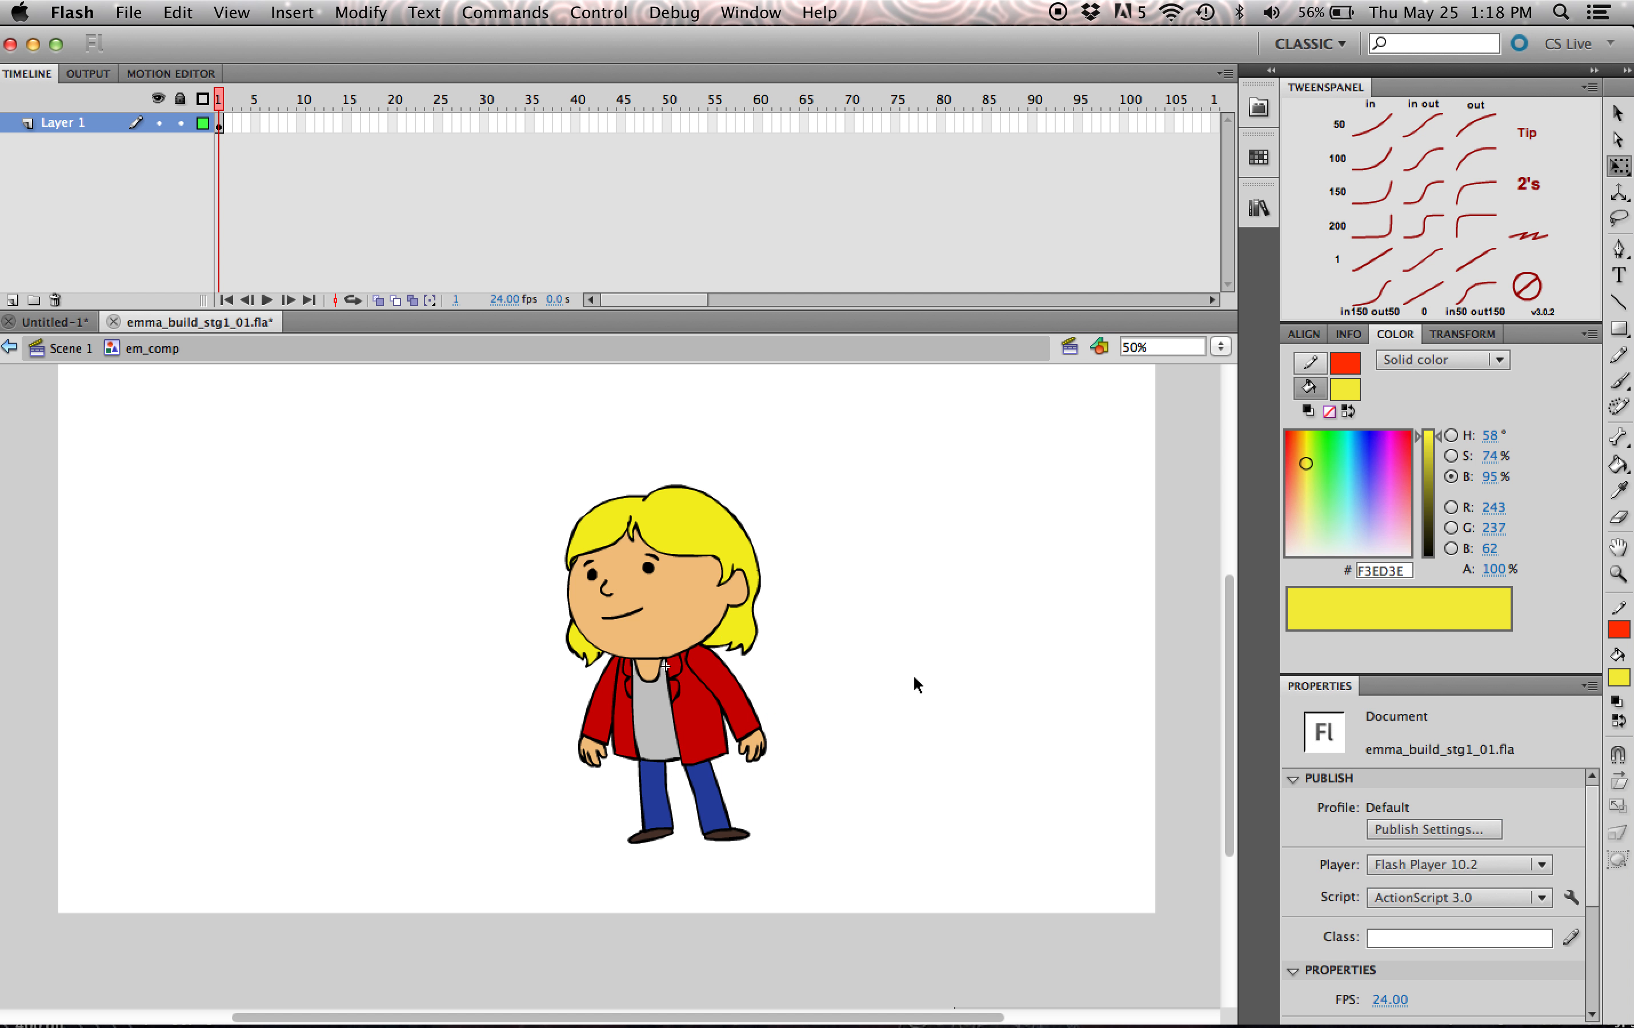
scroll(1231, 707, up, 2)
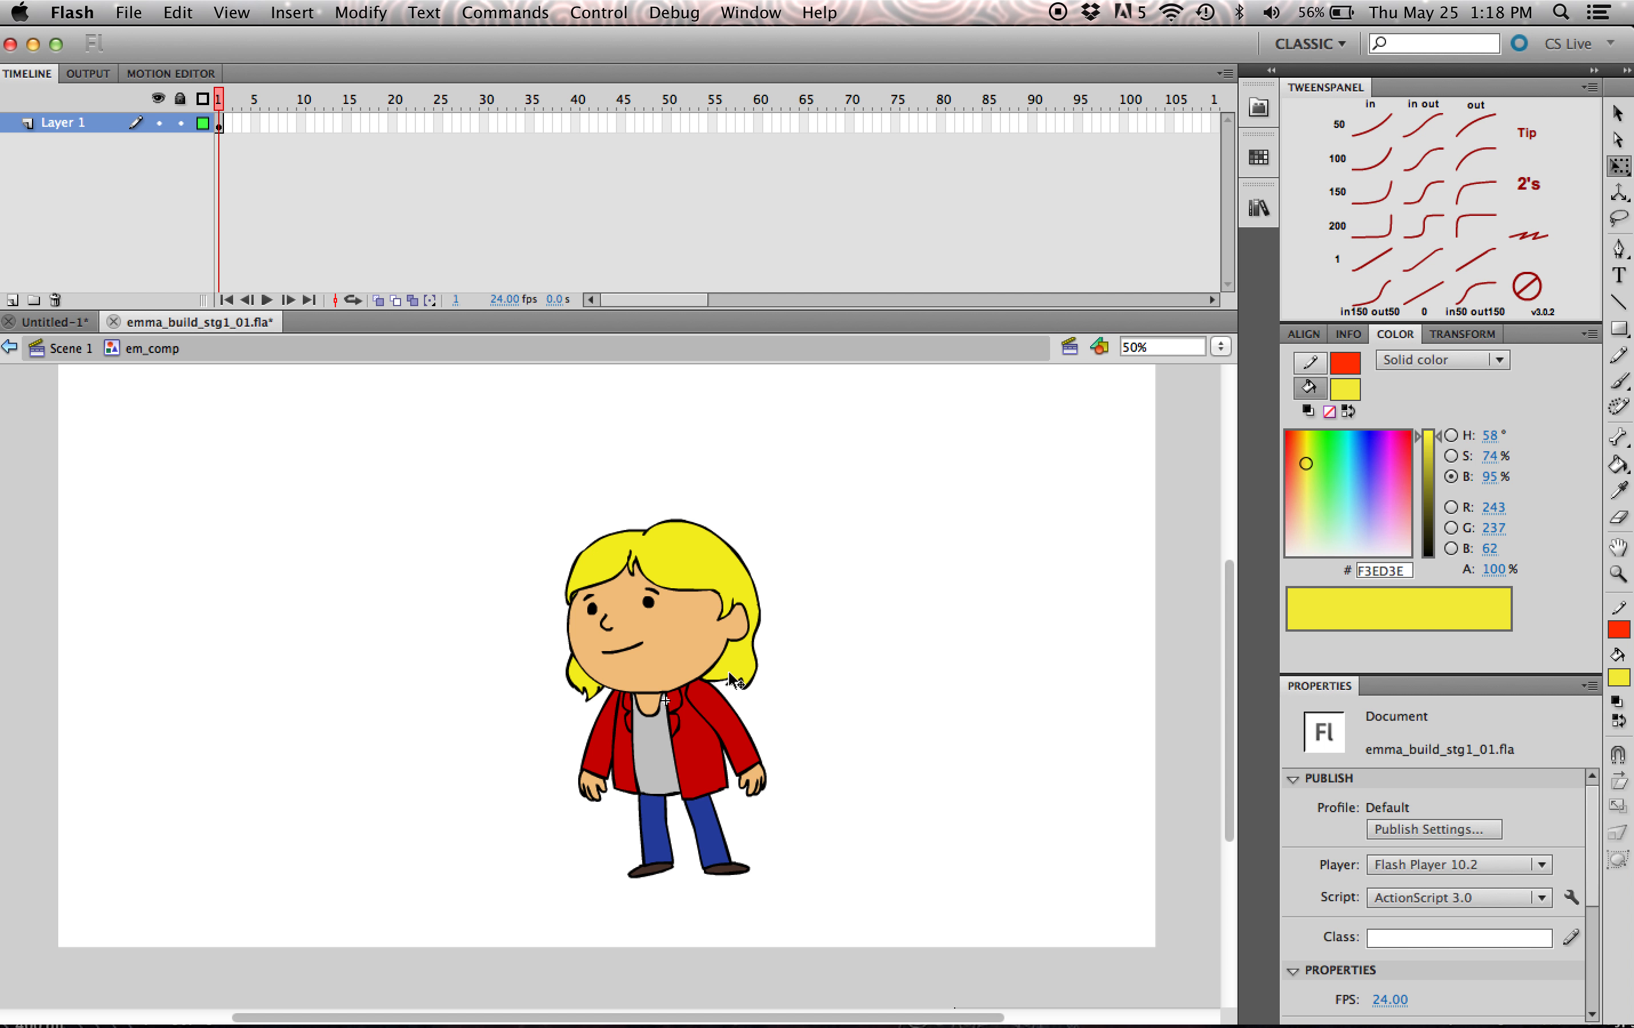
- Reposition the front arm at the shoulder to about X 57.65, Y -21.2
click(746, 734)
drag(746, 736, 803, 703)
key(cmd+z)
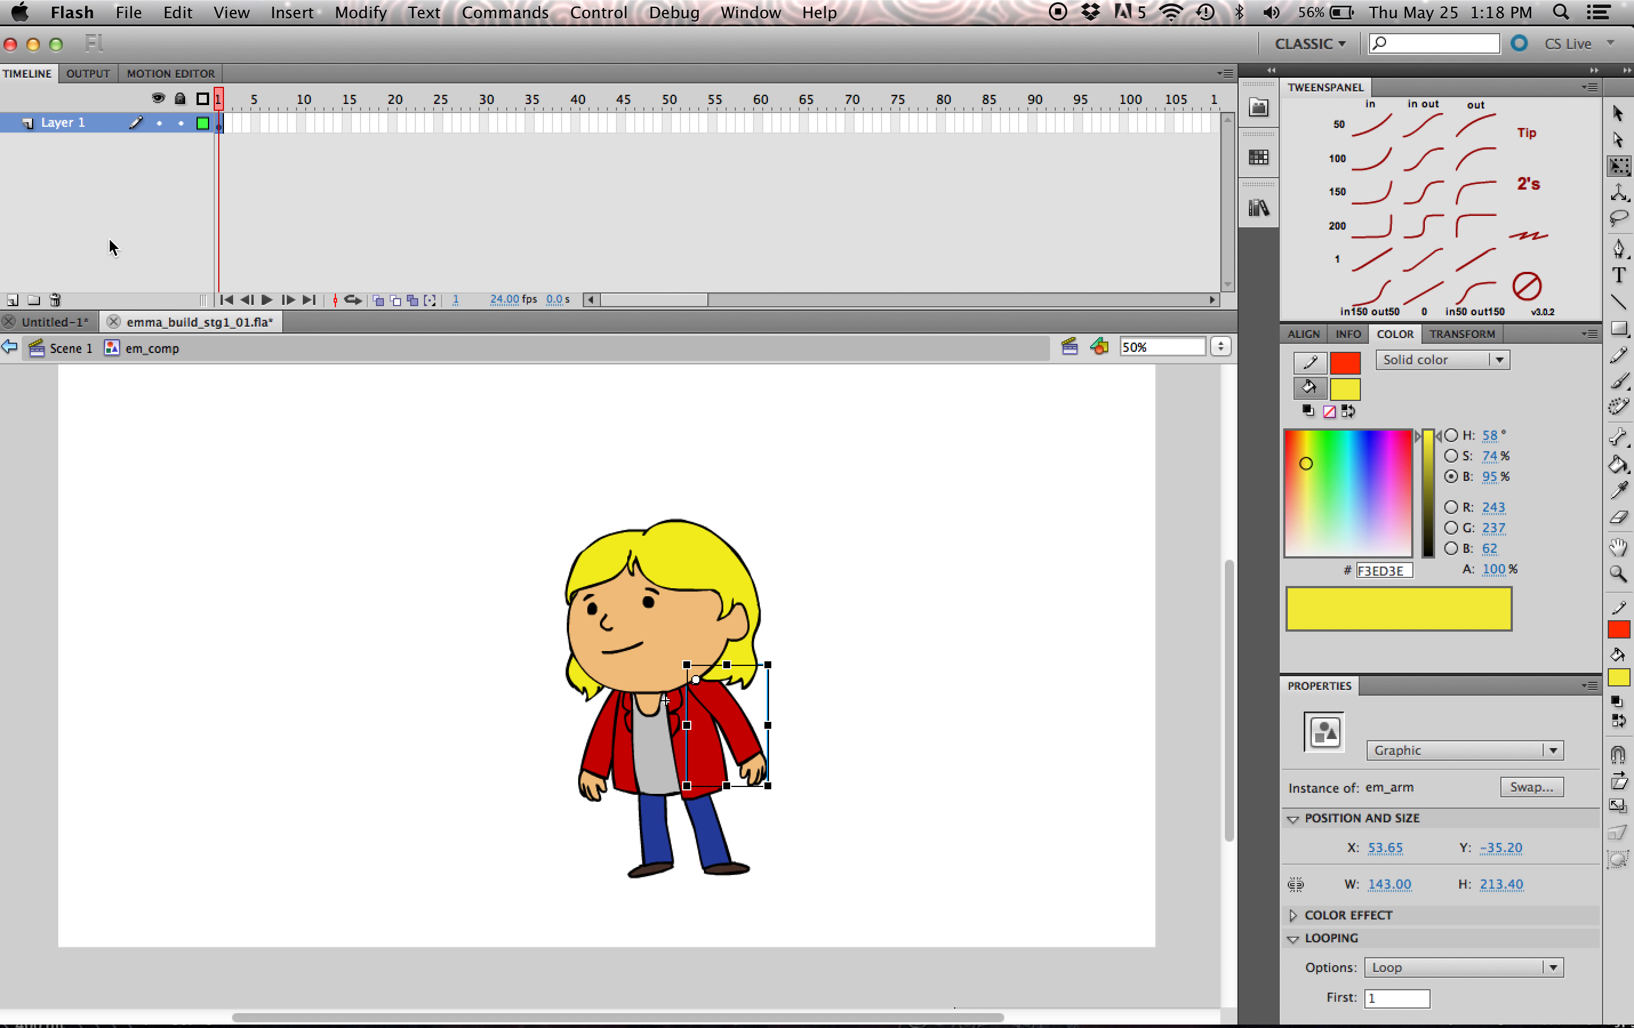
drag(912, 474, 353, 1013)
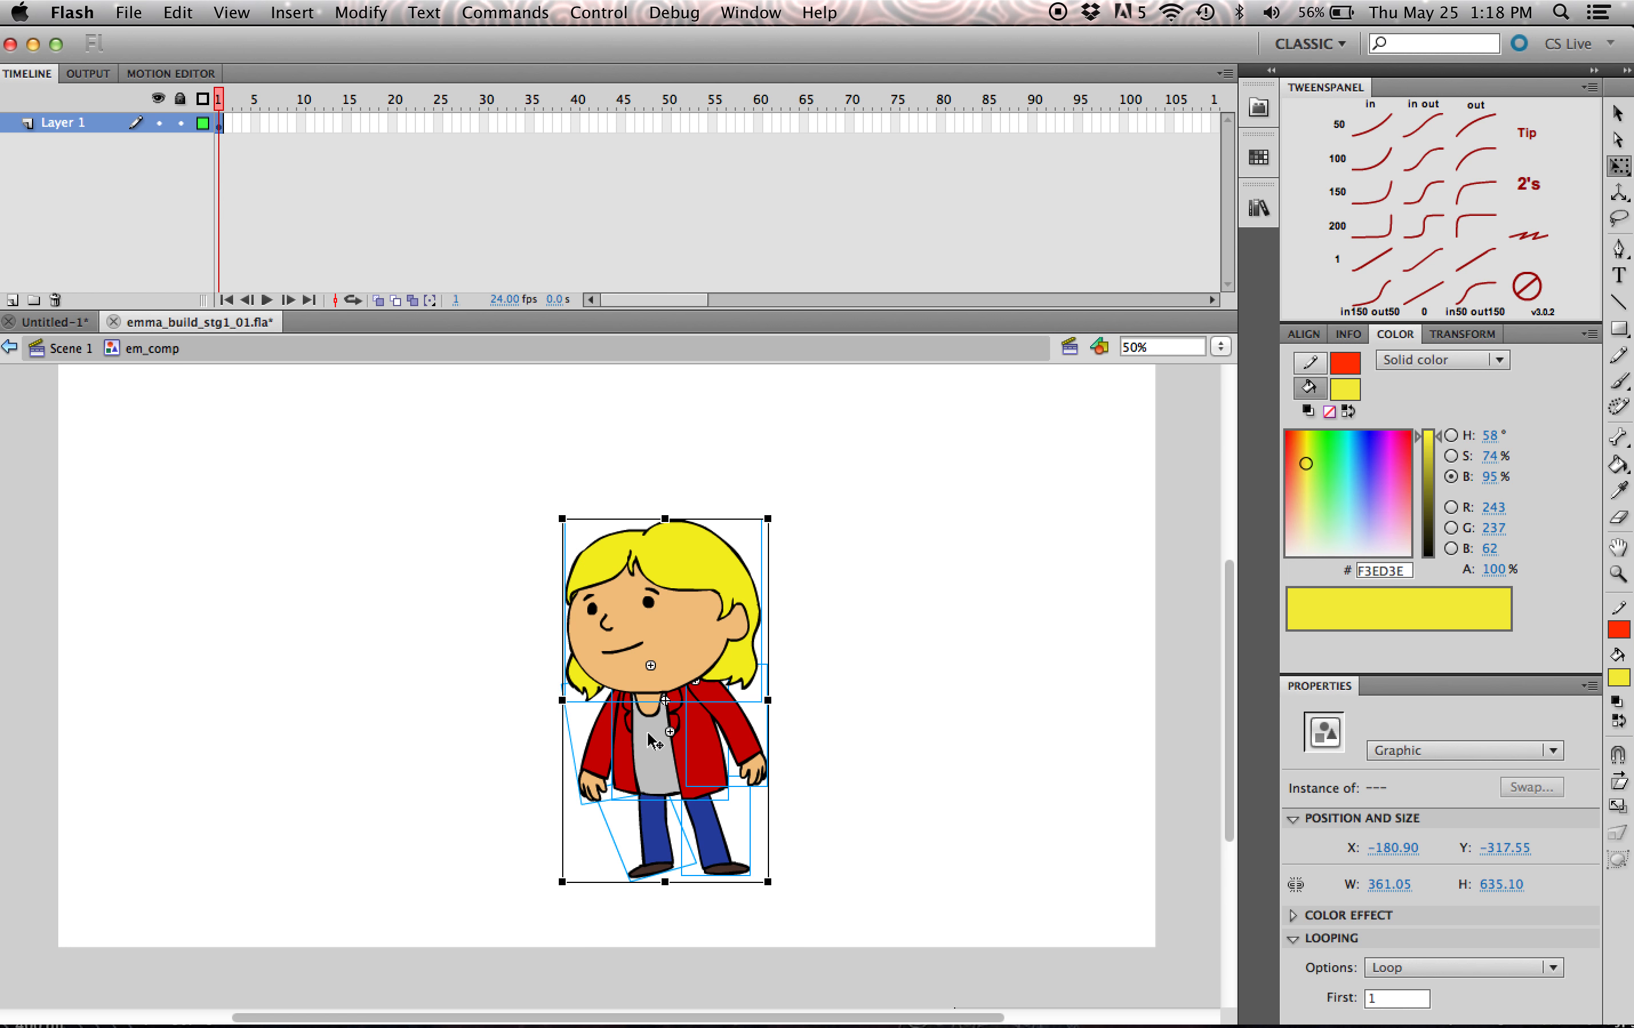
click(889, 613)
click(748, 736)
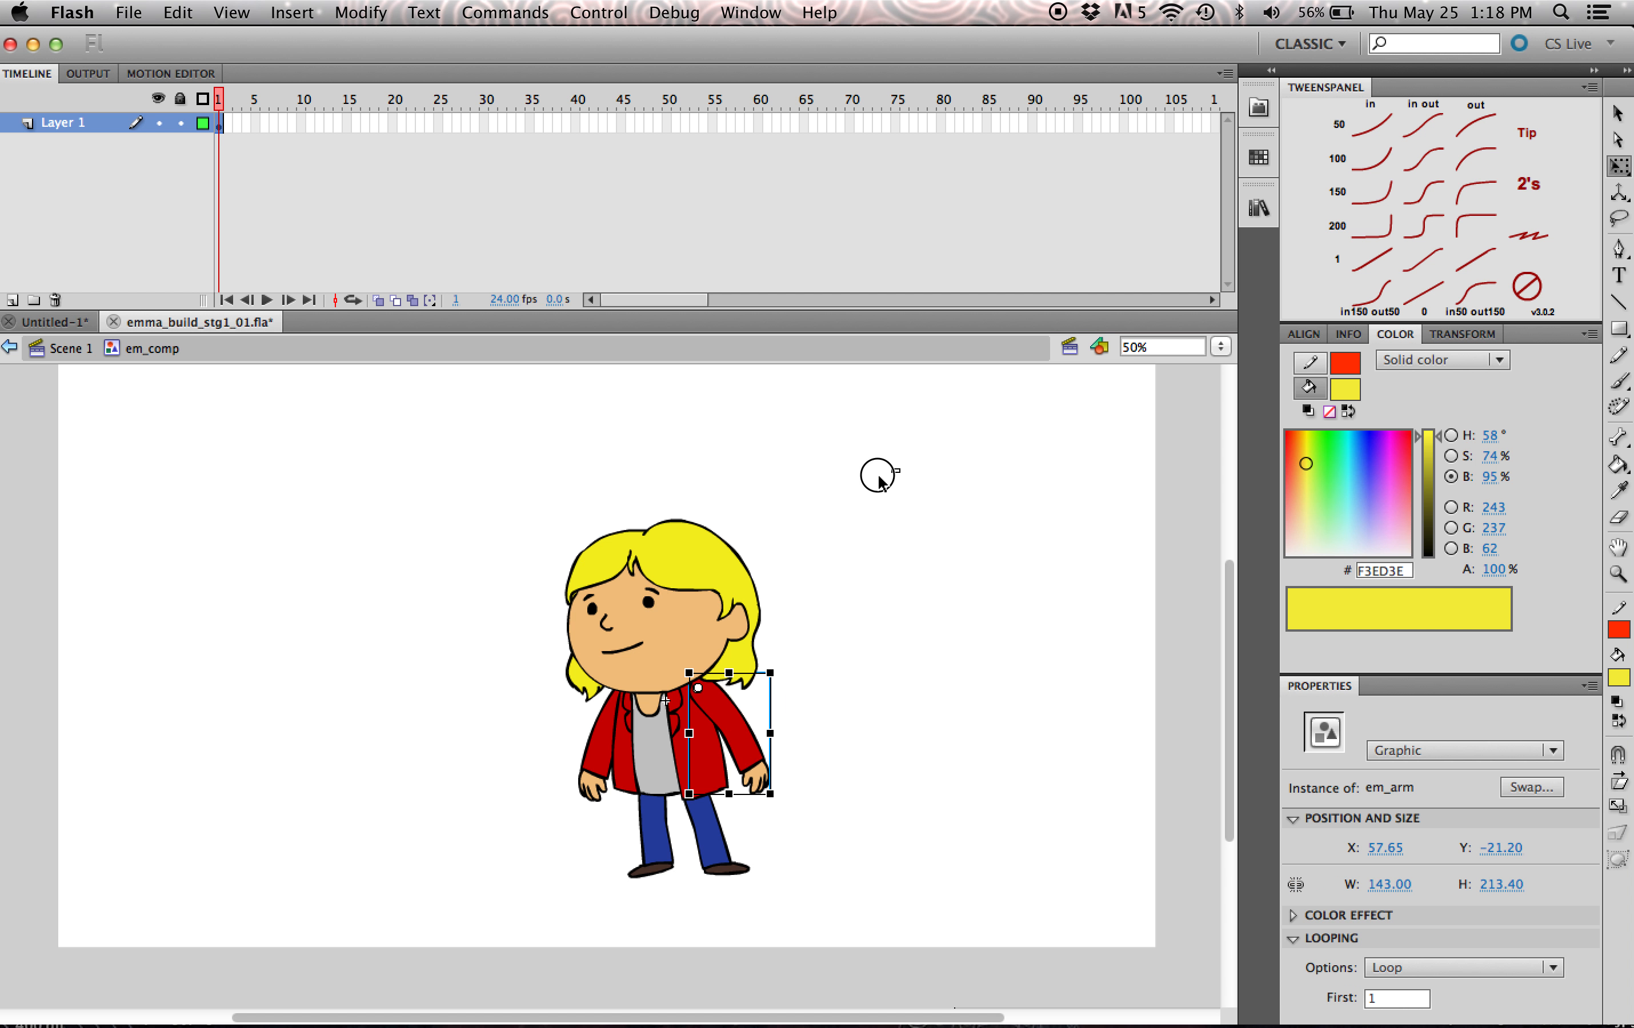
- Distribute all body parts inside em_comp to separate layers and delete the empty Layer 1
drag(886, 467, 427, 931)
right_click(678, 620)
mouse_move(879, 1003)
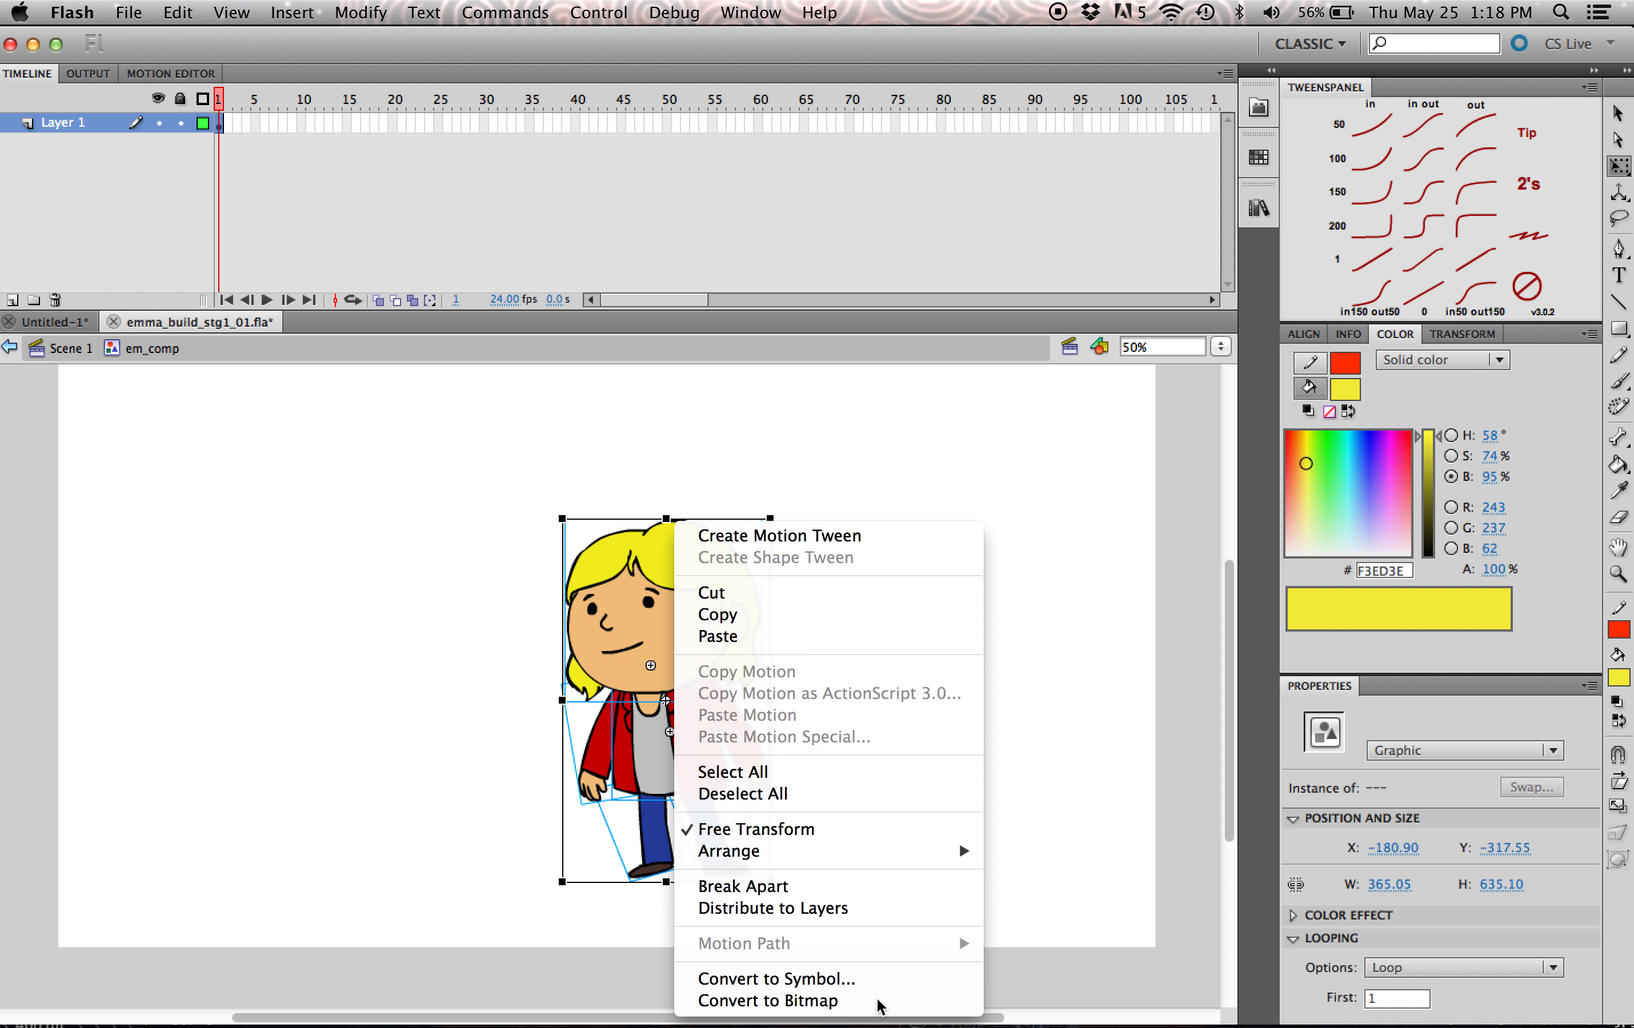
click(820, 913)
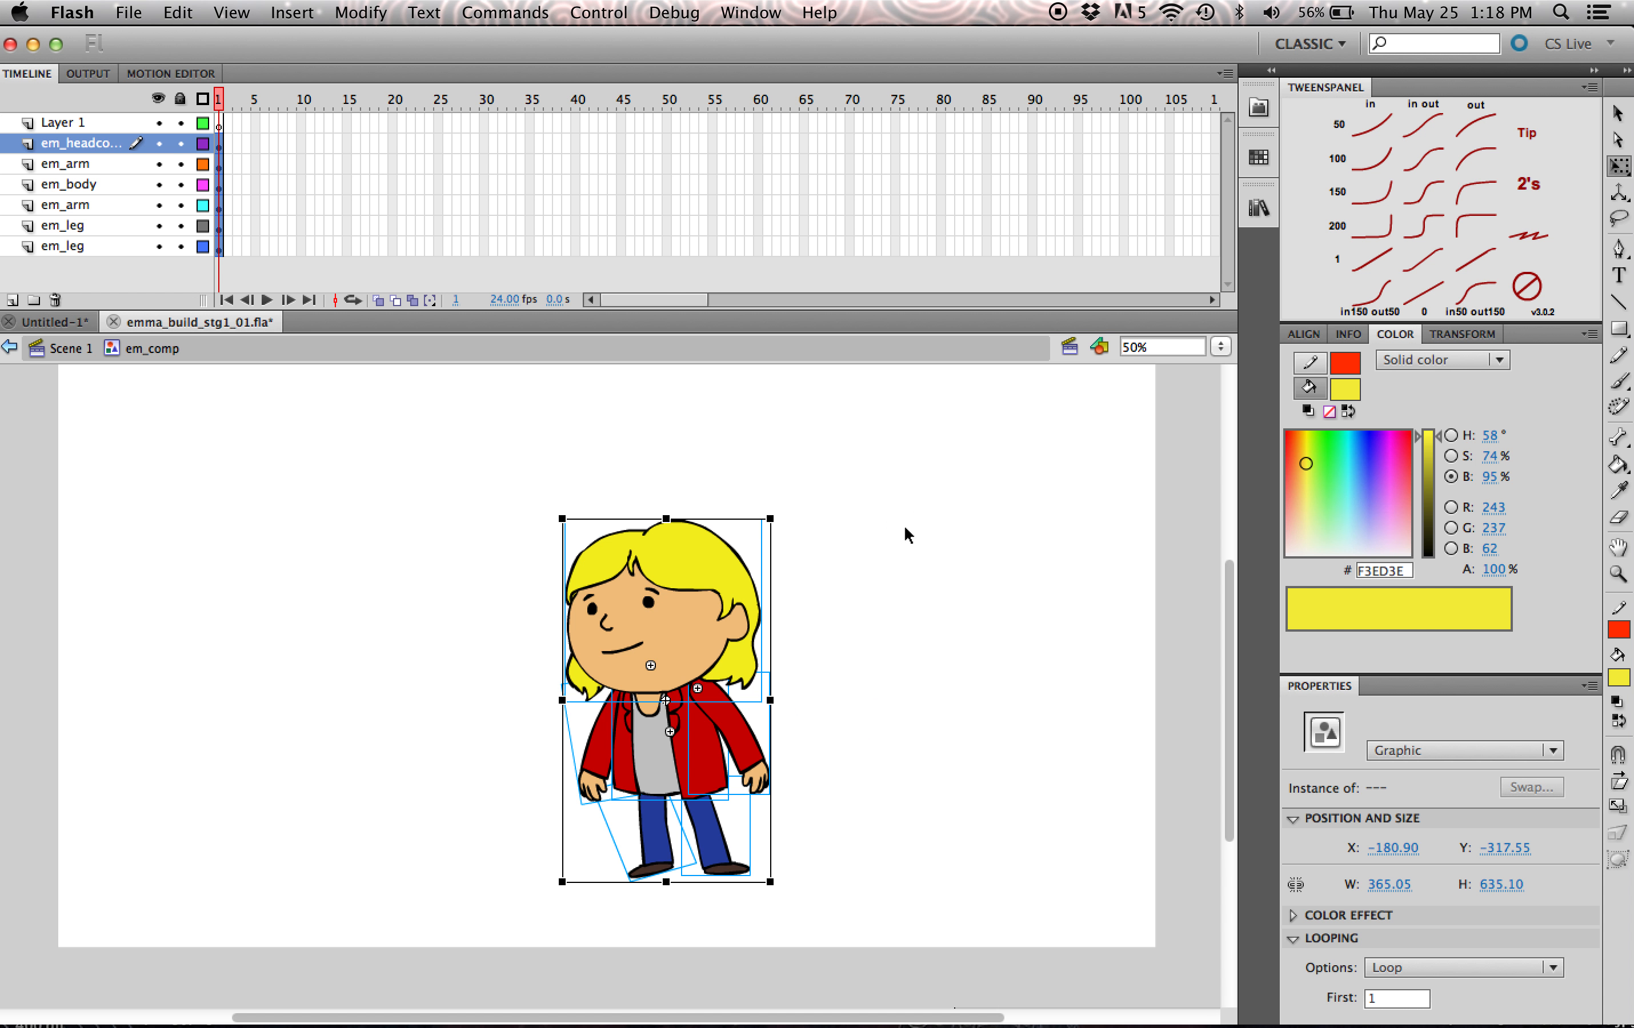
click(904, 536)
click(64, 122)
click(54, 300)
scroll(1224, 706, up, 2)
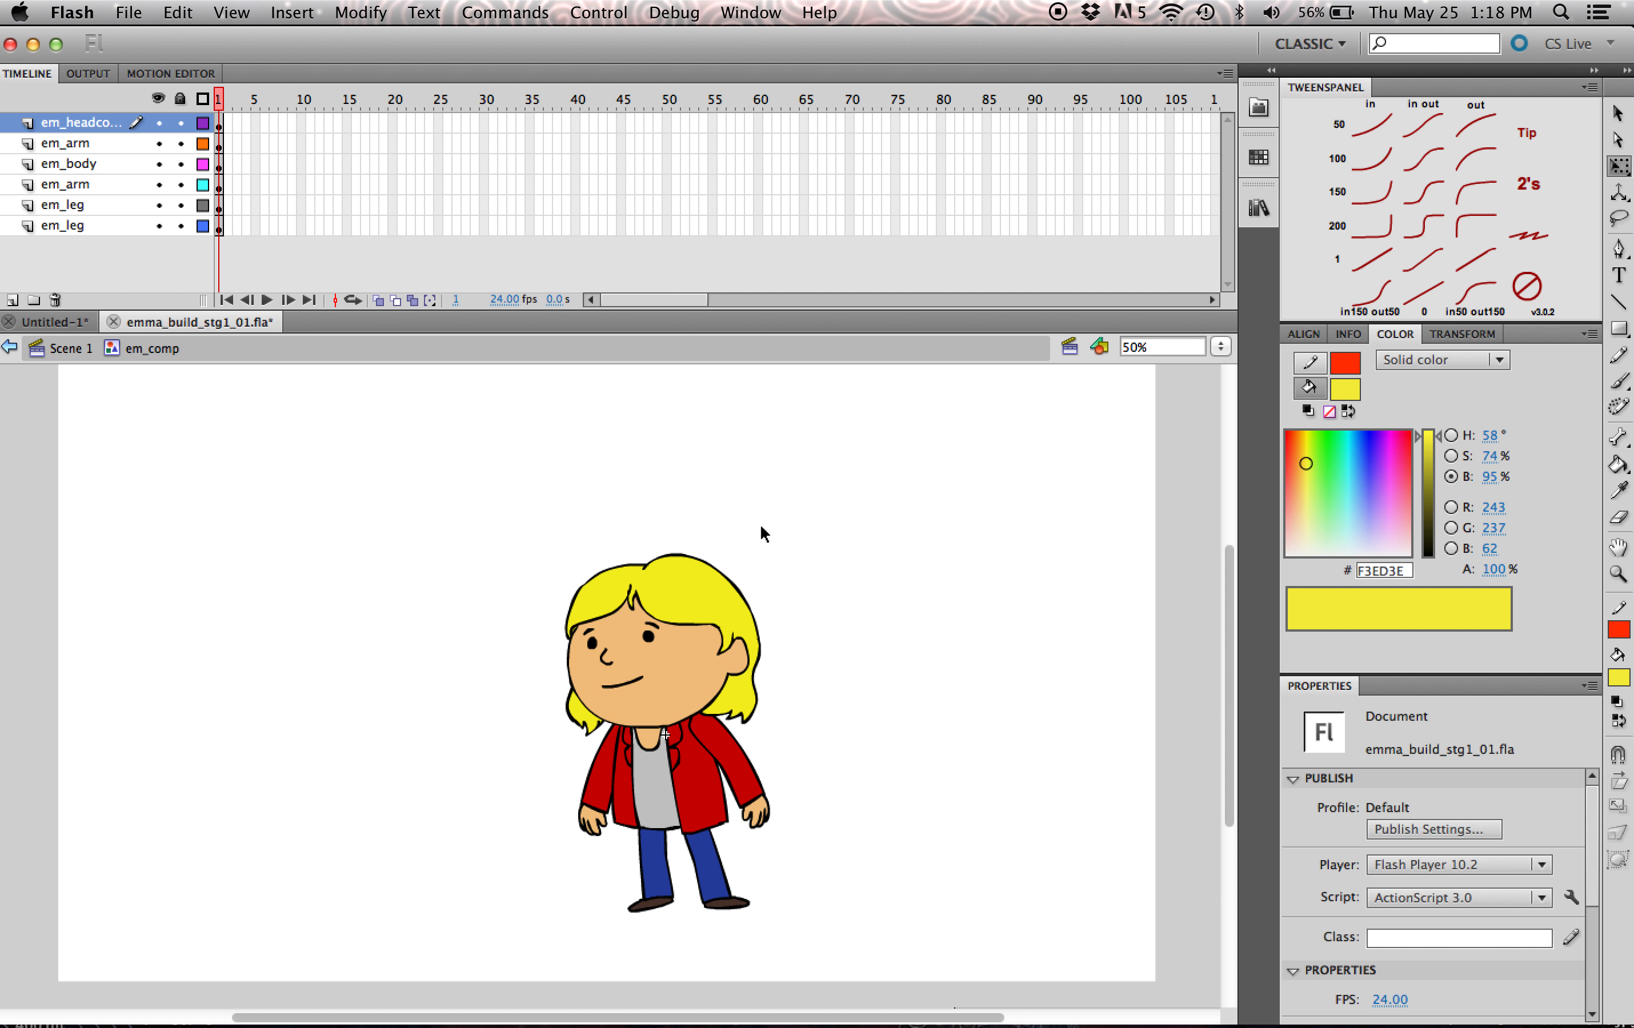
- Rotate the back arm slightly outward, away from the jacket
drag(839, 533, 651, 712)
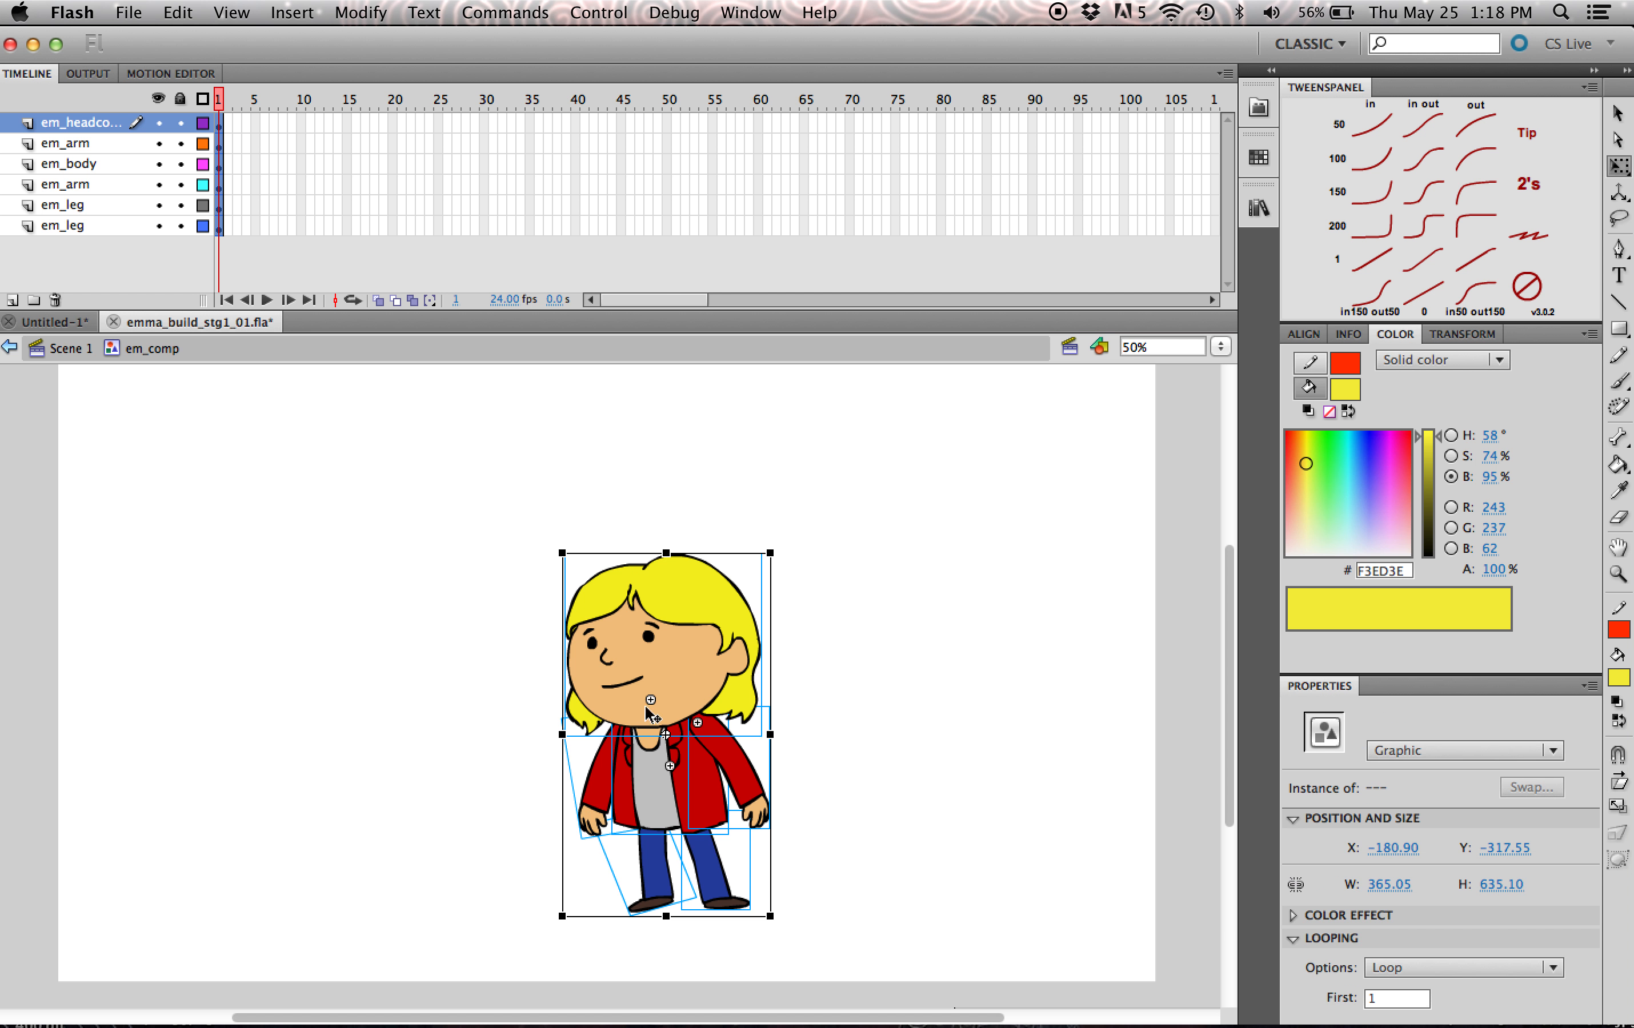
click(908, 598)
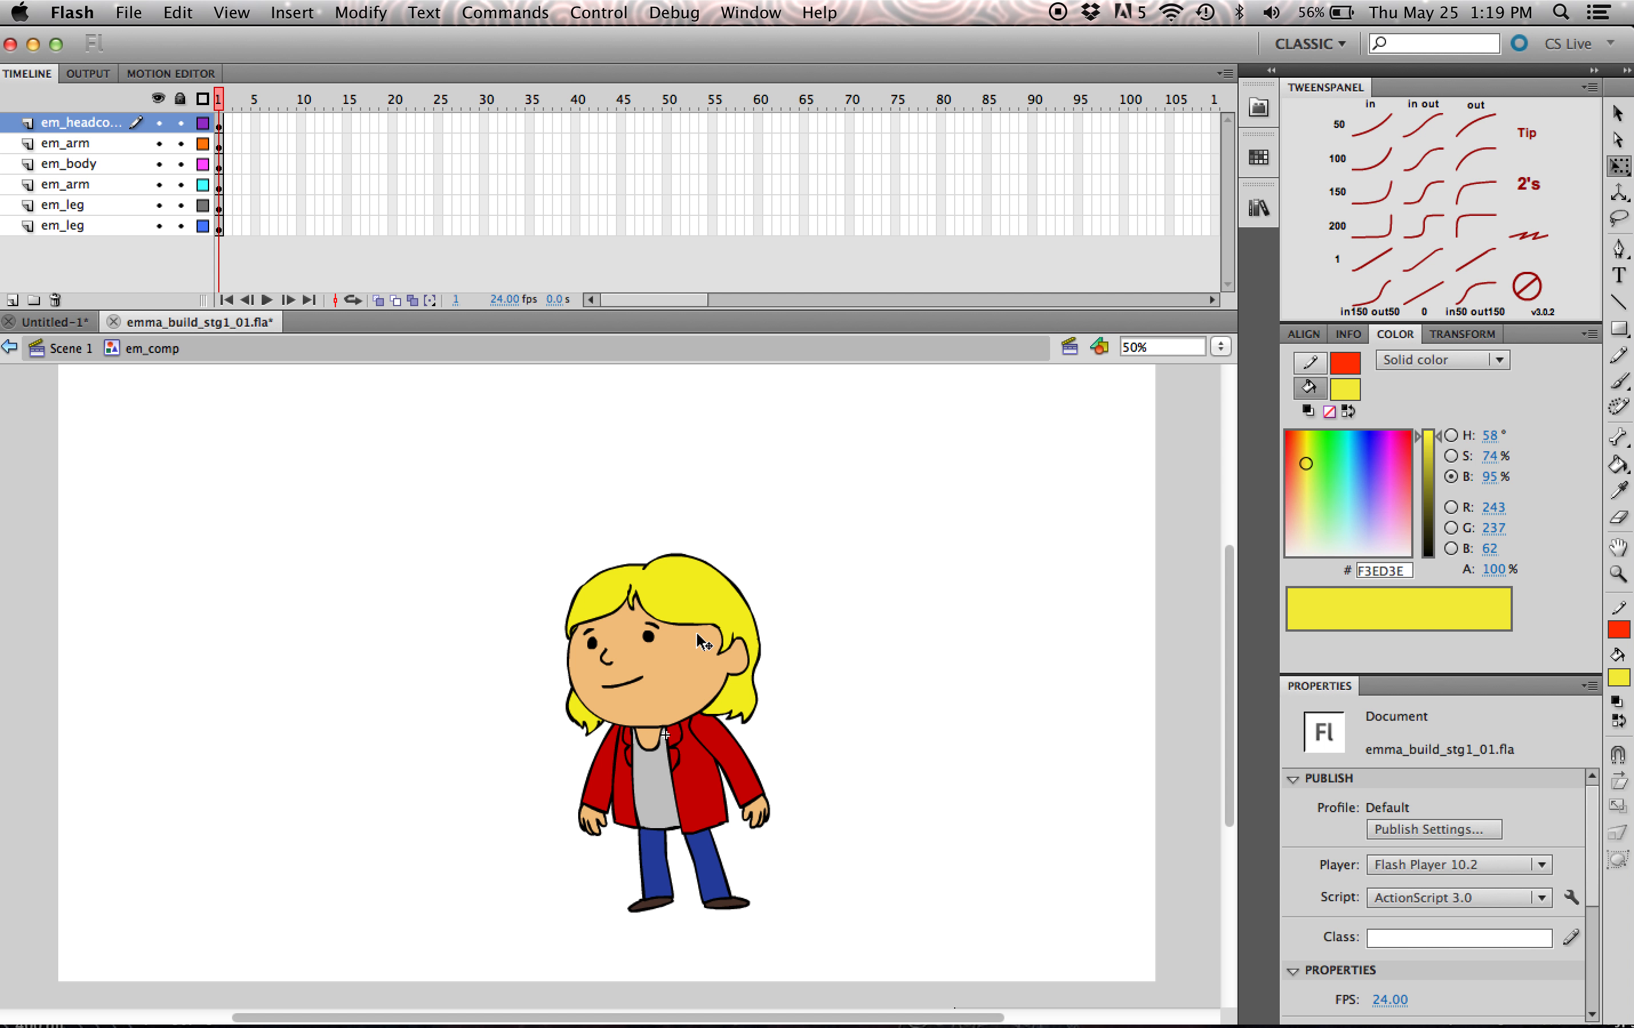
click(600, 809)
drag(579, 858, 544, 844)
- Place the front arm's em_arm layer above the head layer and pose the arm slightly away from the body
click(734, 761)
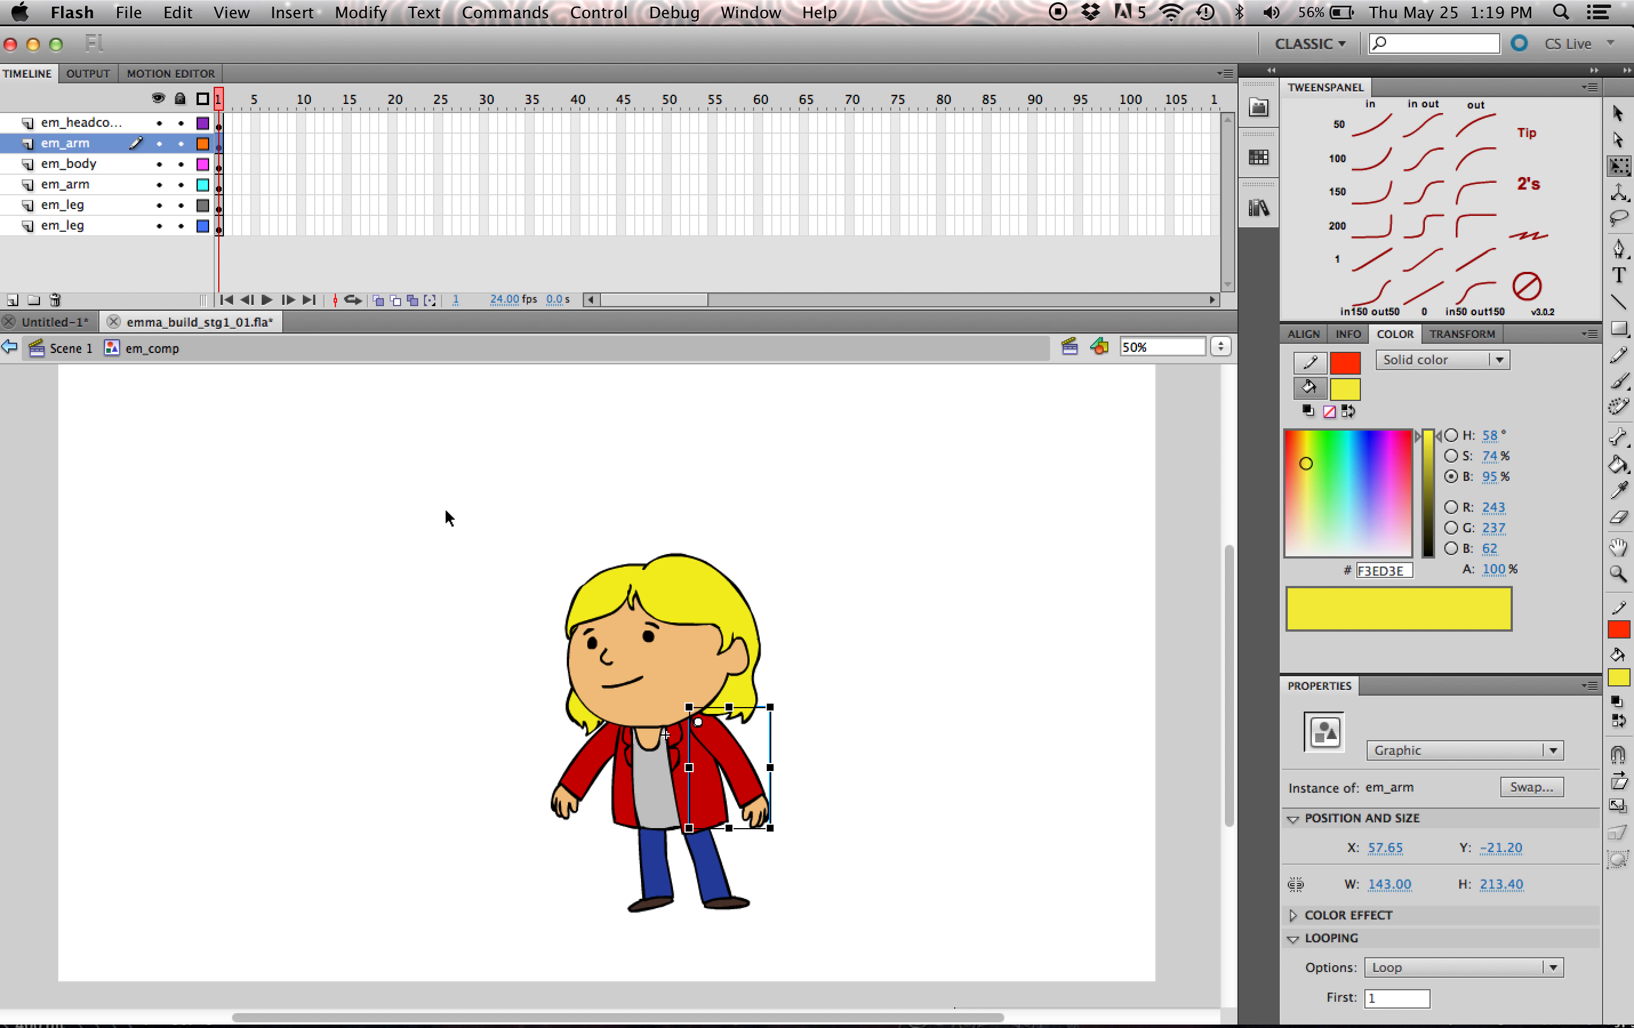
drag(92, 150, 54, 122)
drag(792, 829, 788, 721)
drag(728, 732, 729, 734)
click(782, 780)
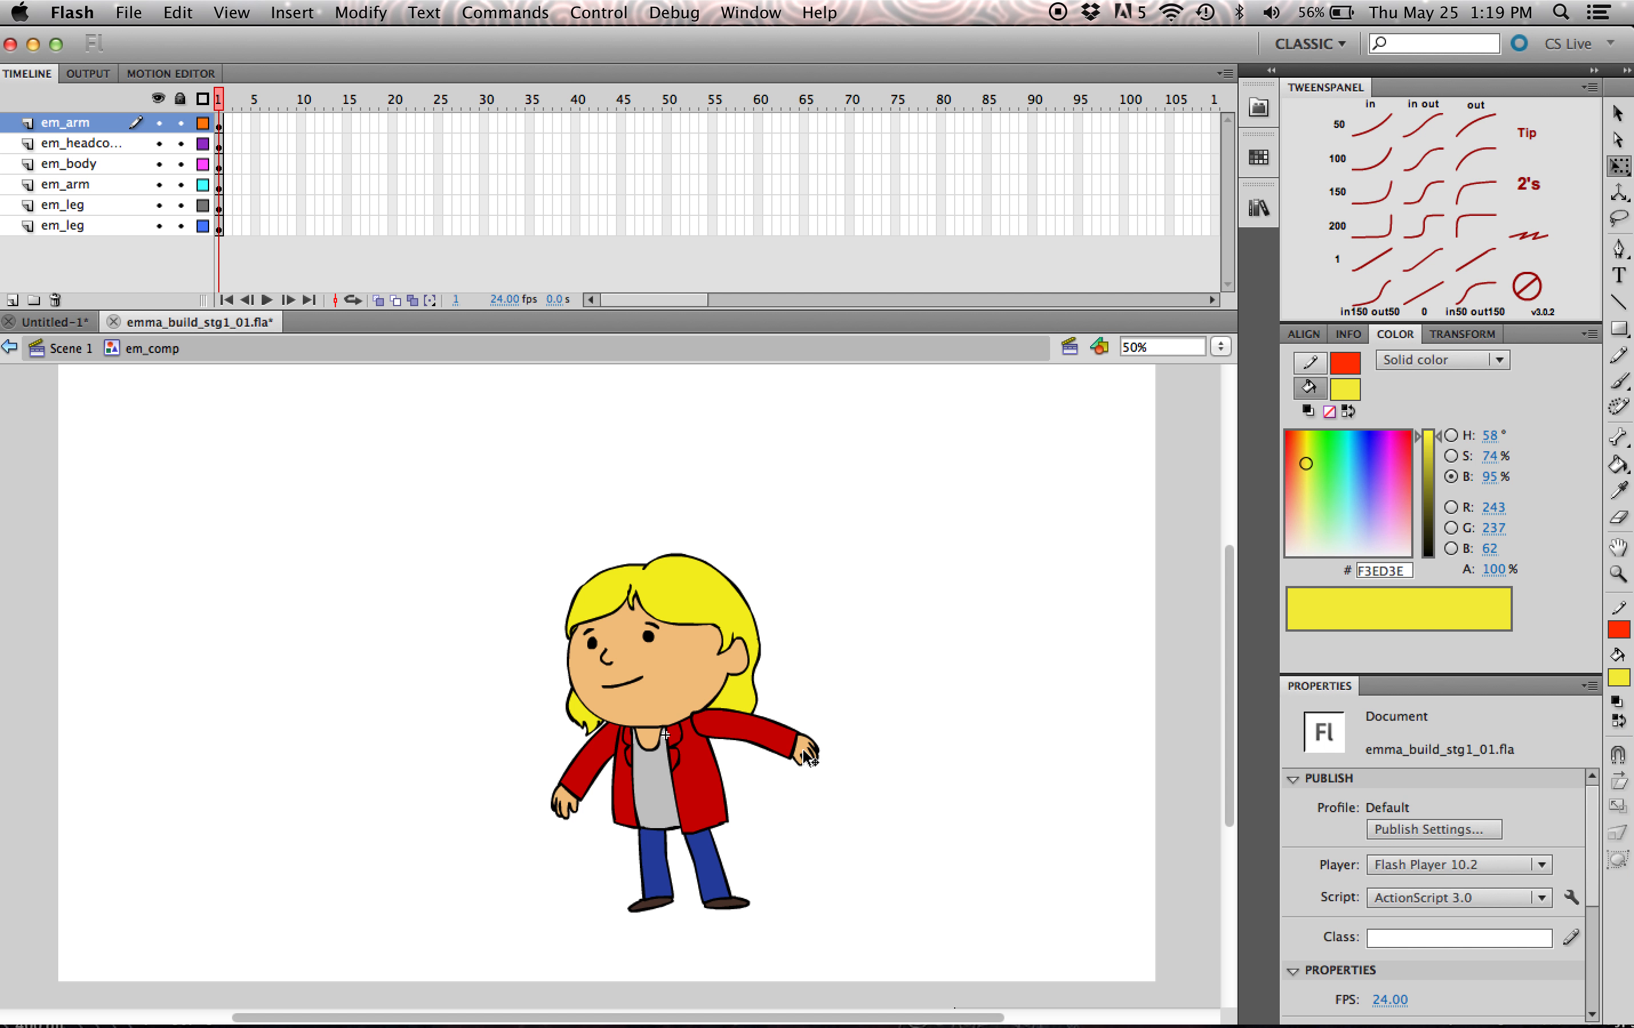
click(804, 751)
drag(847, 753, 788, 815)
click(763, 847)
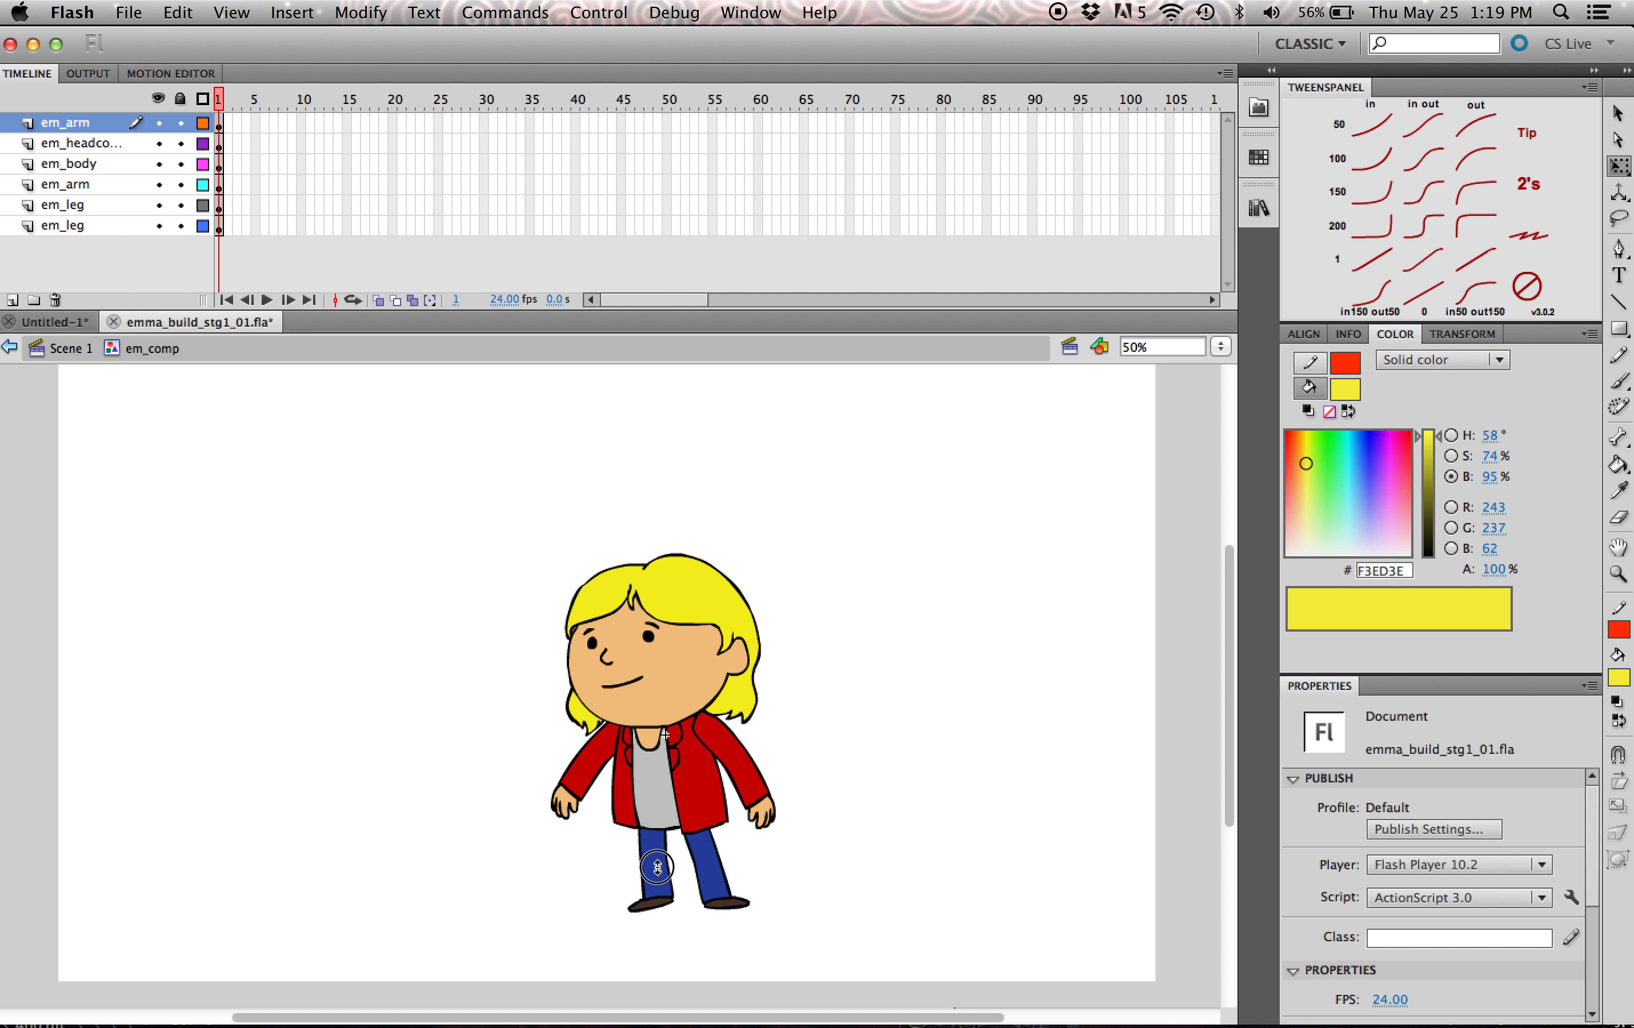
- Reposition the leg under the grey shirt and reset its rotation and flip
click(653, 864)
key(Right)
key(Right)
key(Right)
key(Right)
key(Right)
key(Right)
key(Down)
key(Down)
key(Down)
key(Down)
key(Down)
key(Down)
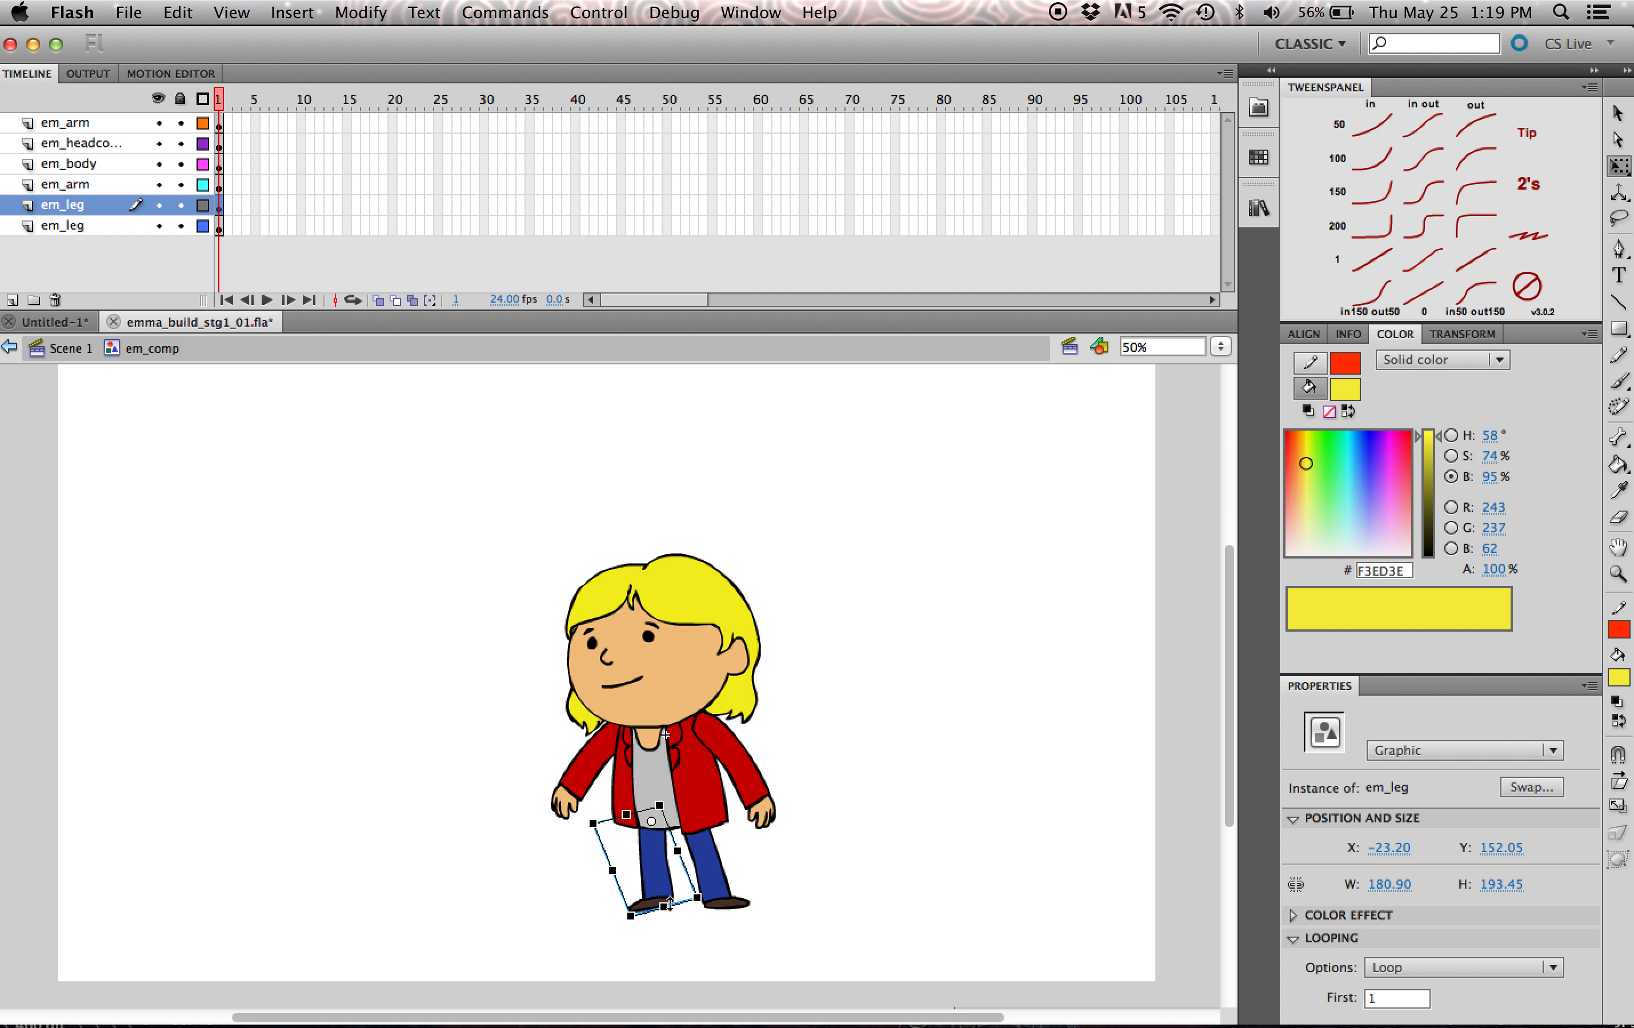
drag(632, 933, 668, 901)
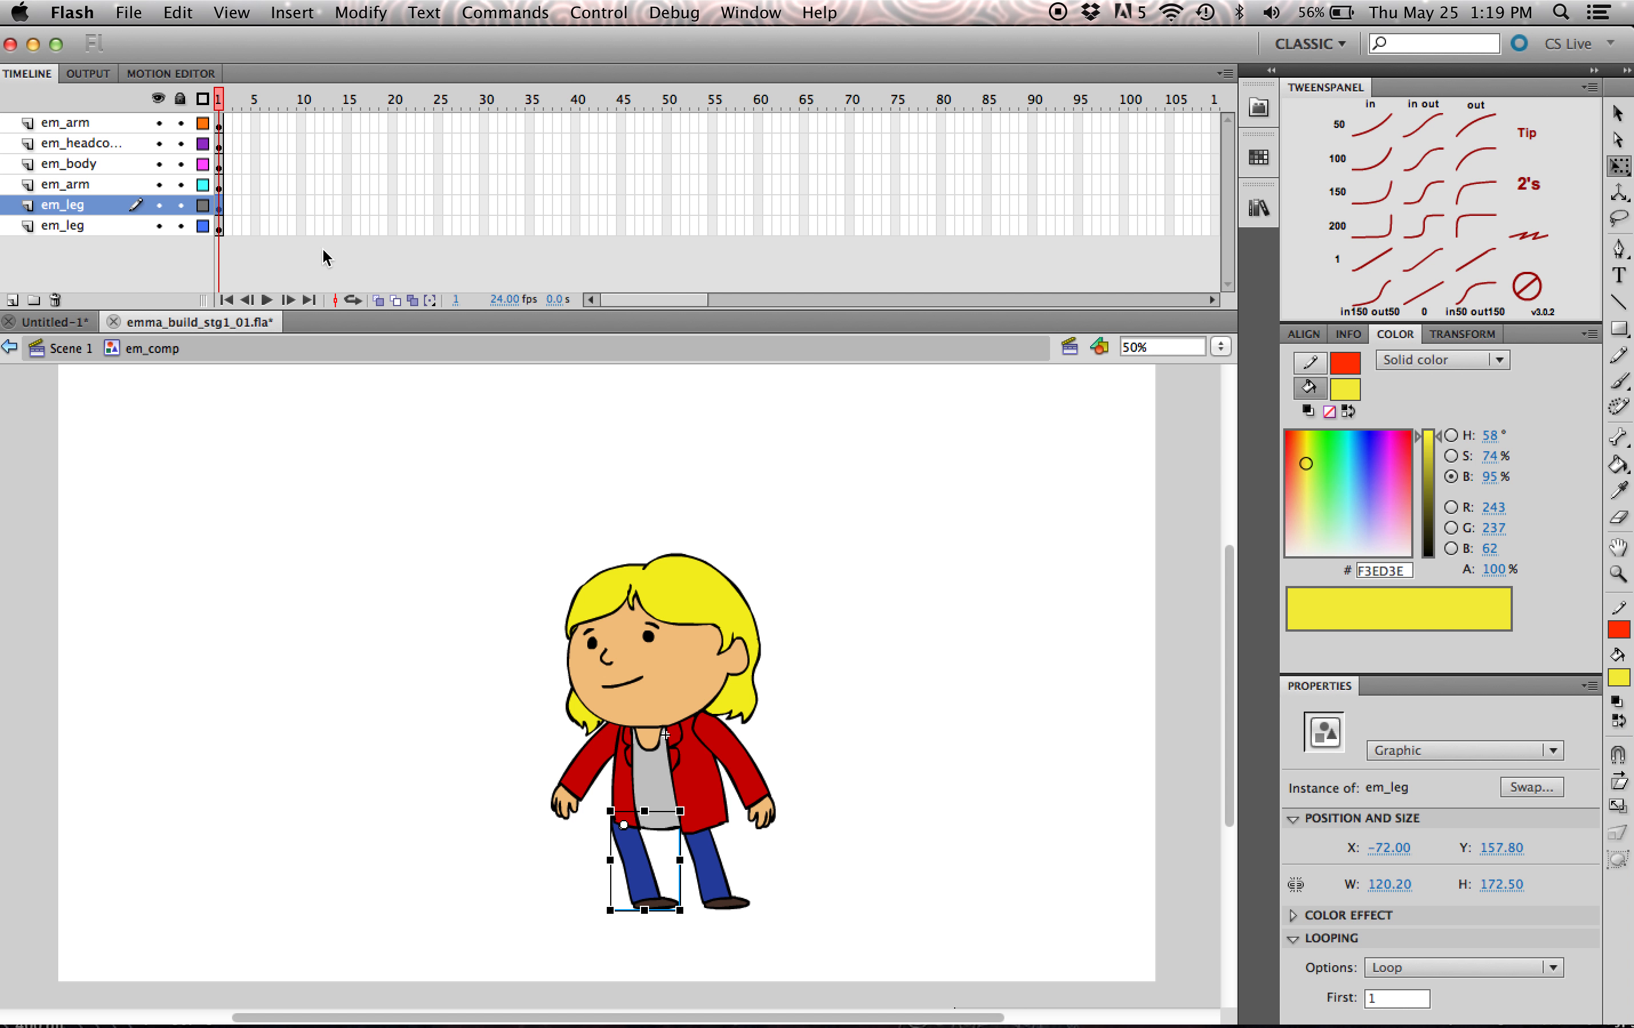
- Flip the leg under the grey shirt horizontally and rotate it so it stands nearly upright beneath the body
click(331, 8)
mouse_move(439, 290)
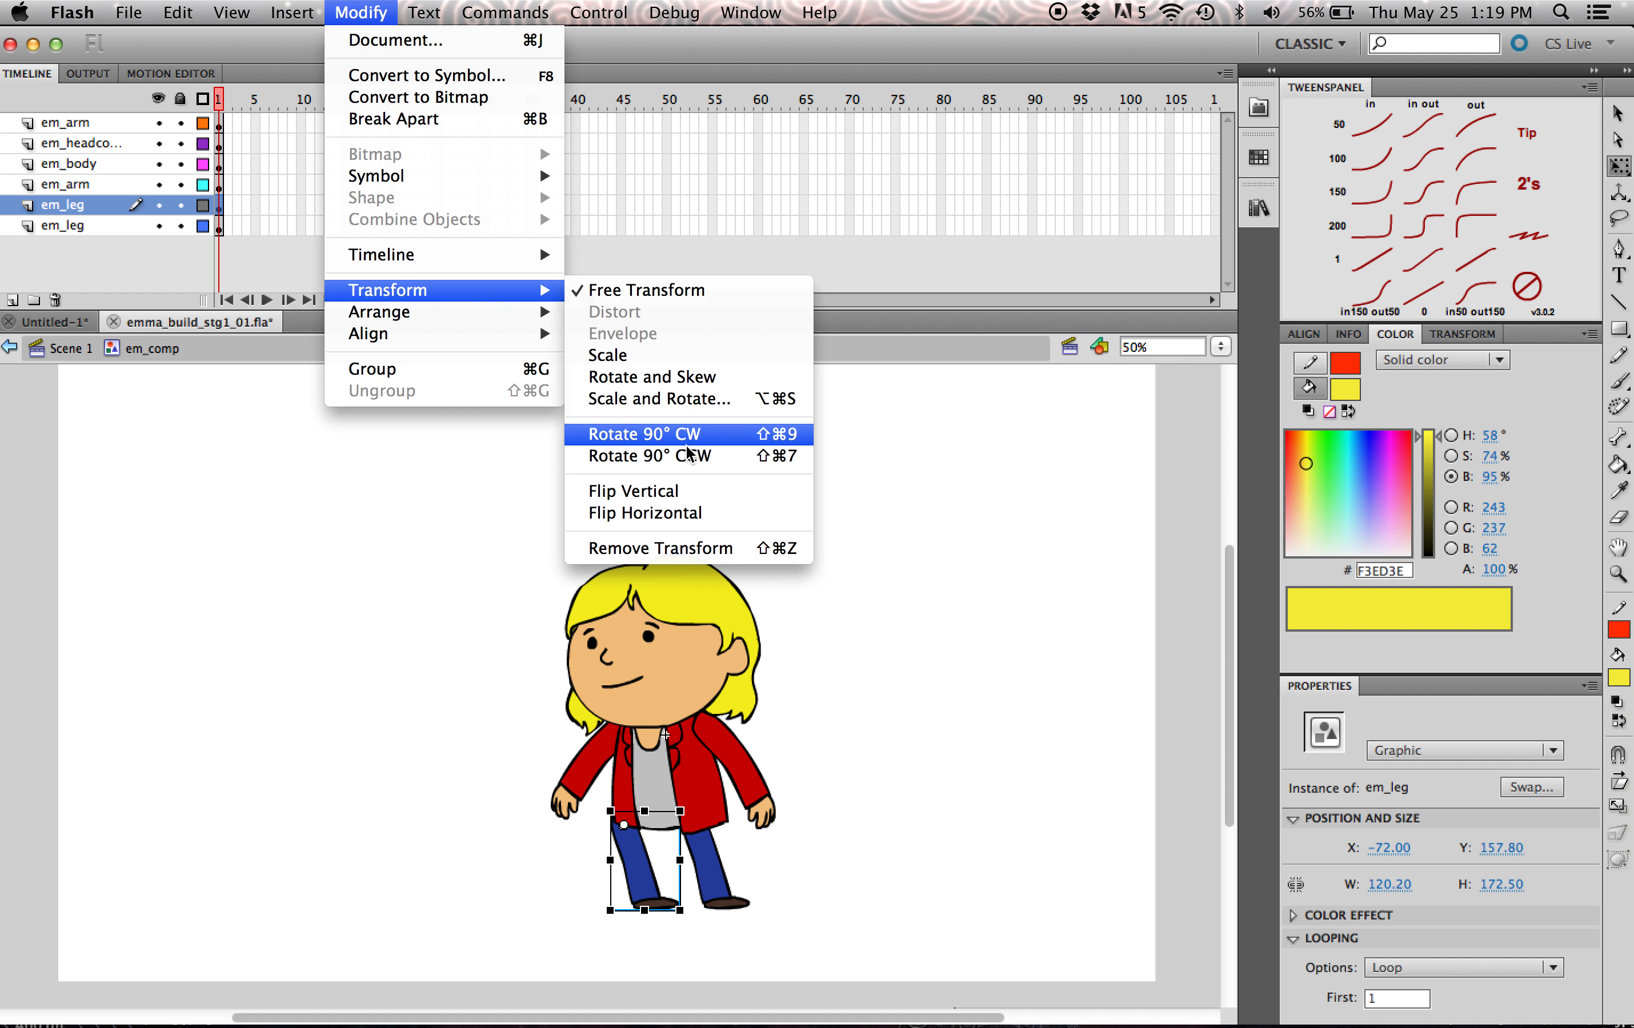
click(645, 513)
mouse_move(682, 910)
mouse_down()
mouse_move(663, 907)
mouse_move(696, 915)
mouse_up()
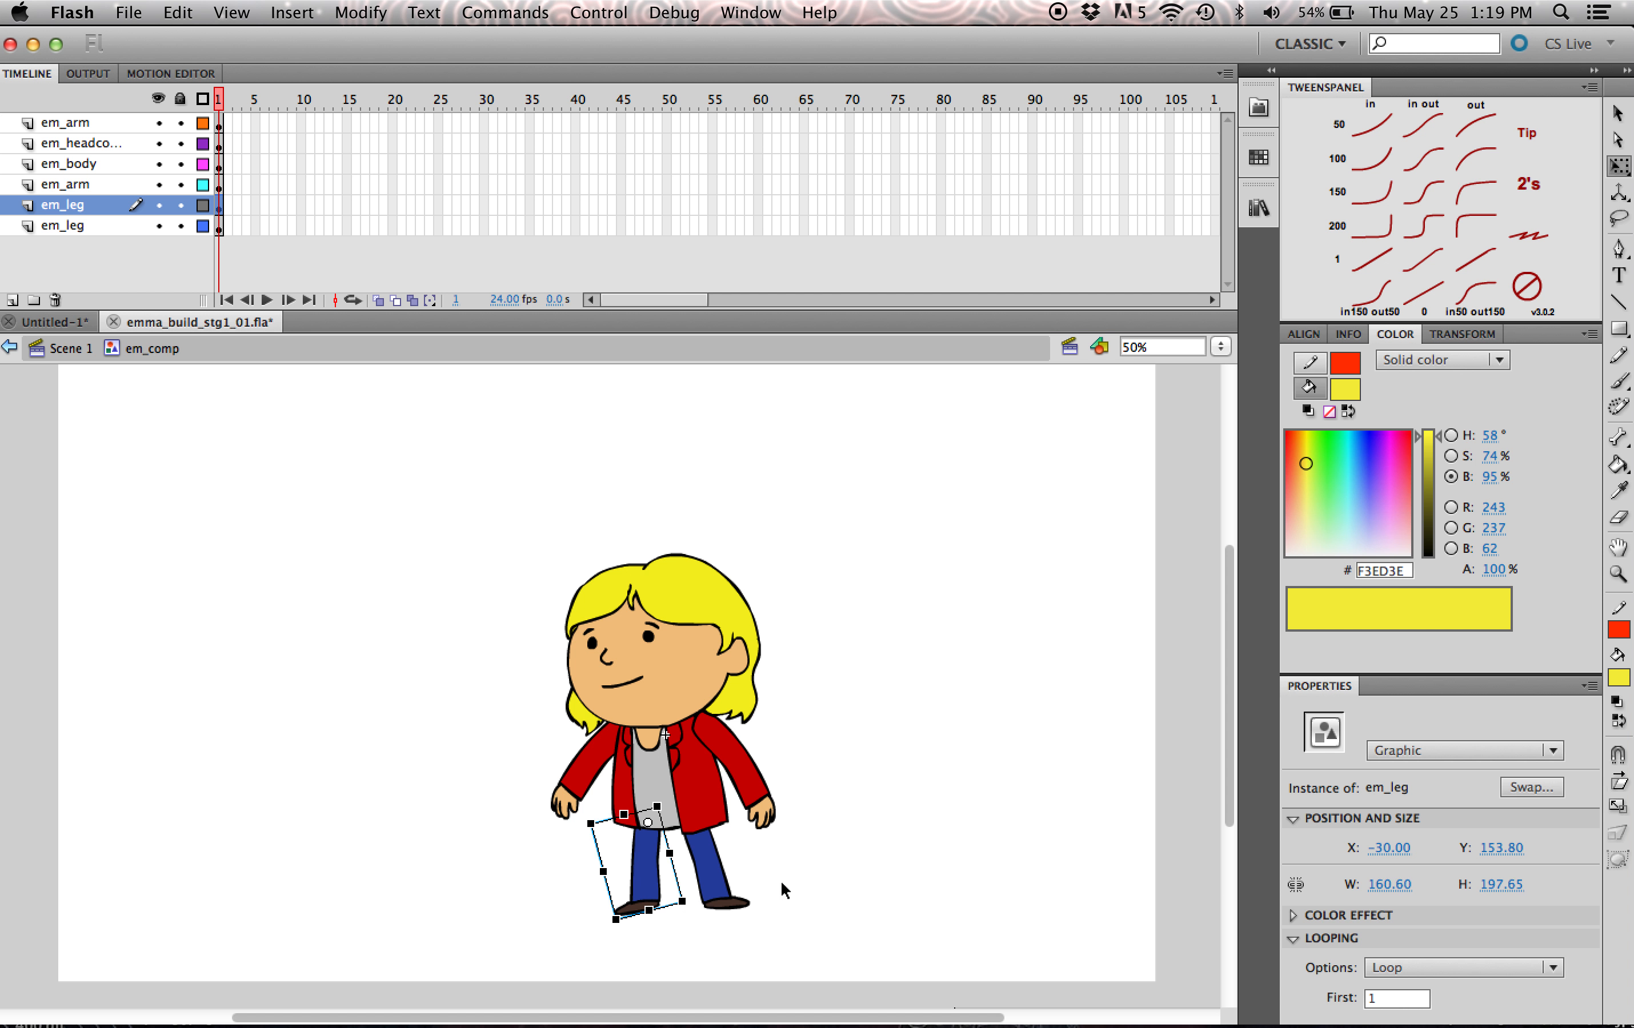
click(985, 863)
scroll(1224, 789, down, 2)
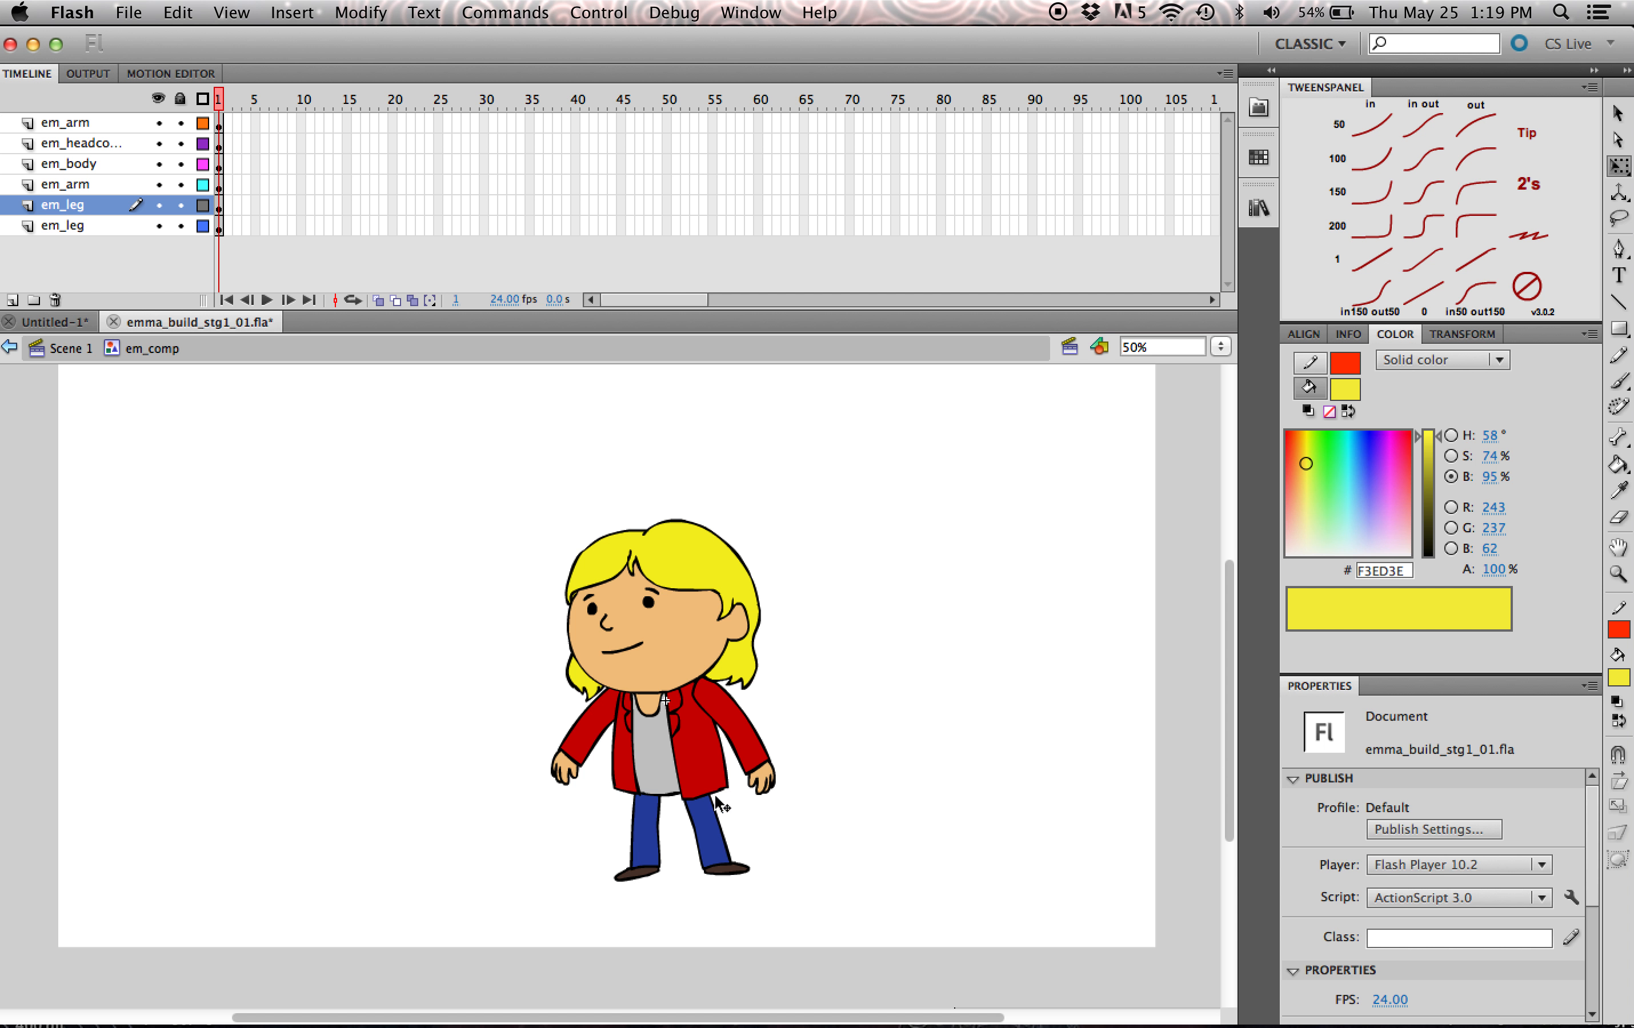
- Move the other leg to about X 45.8, Y 157.05, look inside its em_leg symbol and return to em_comp
click(709, 853)
key(shift+Left)
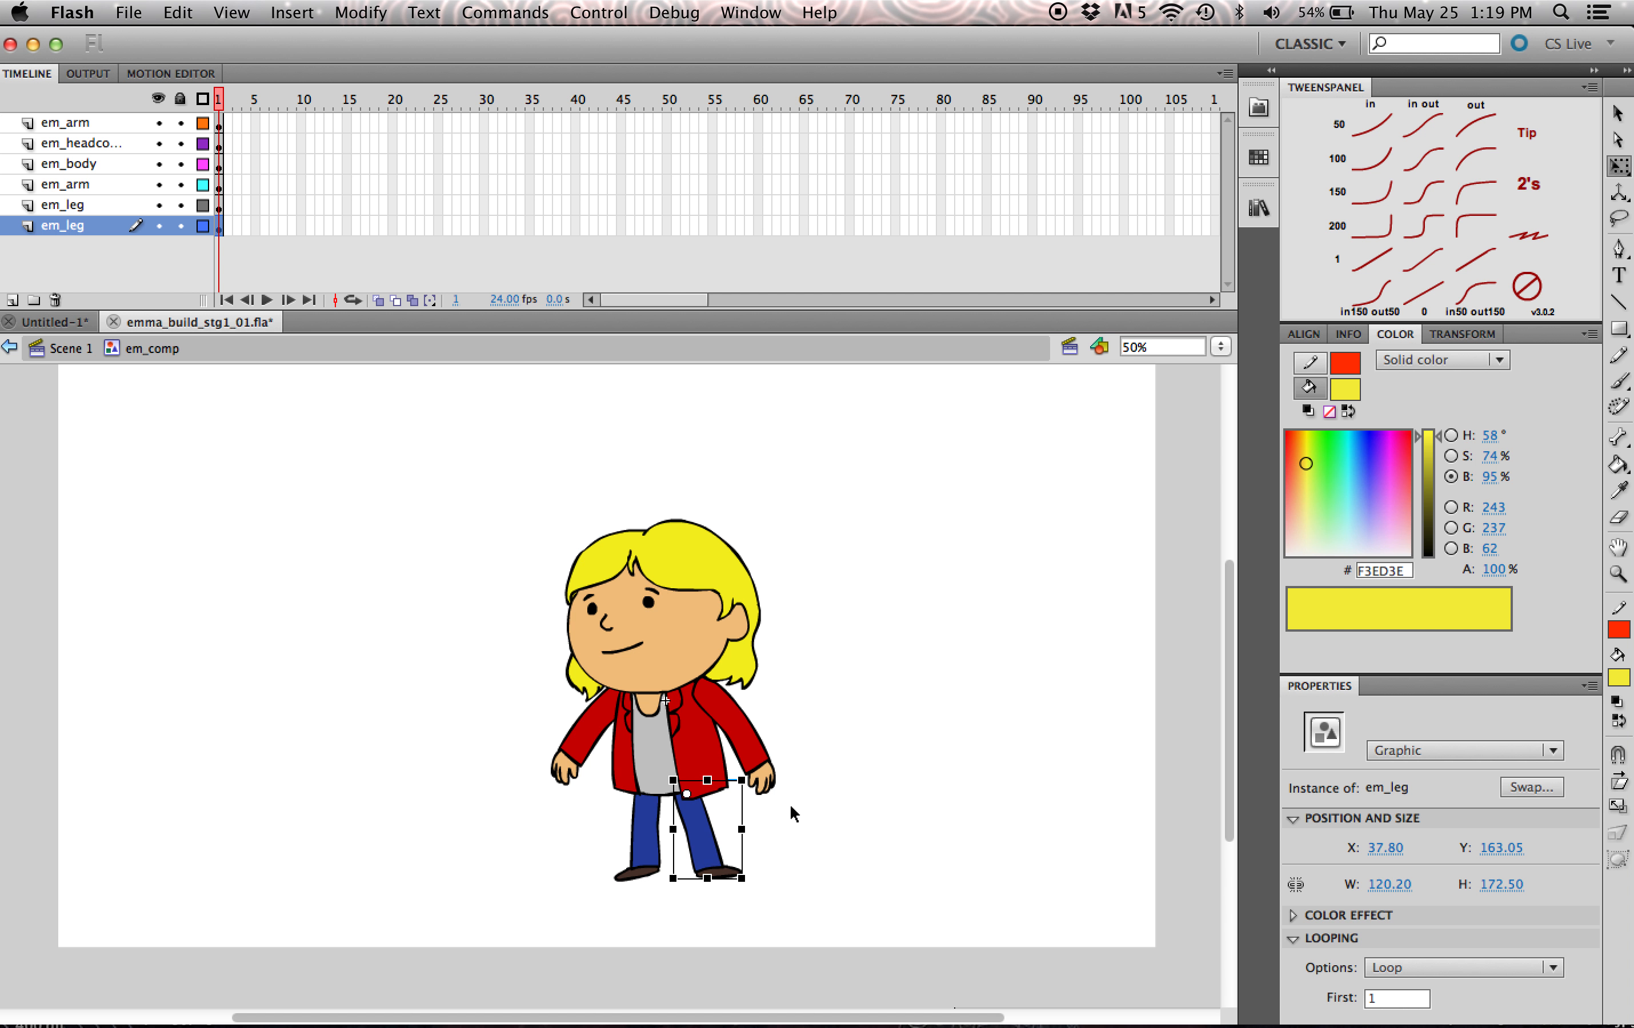
drag(711, 837, 715, 833)
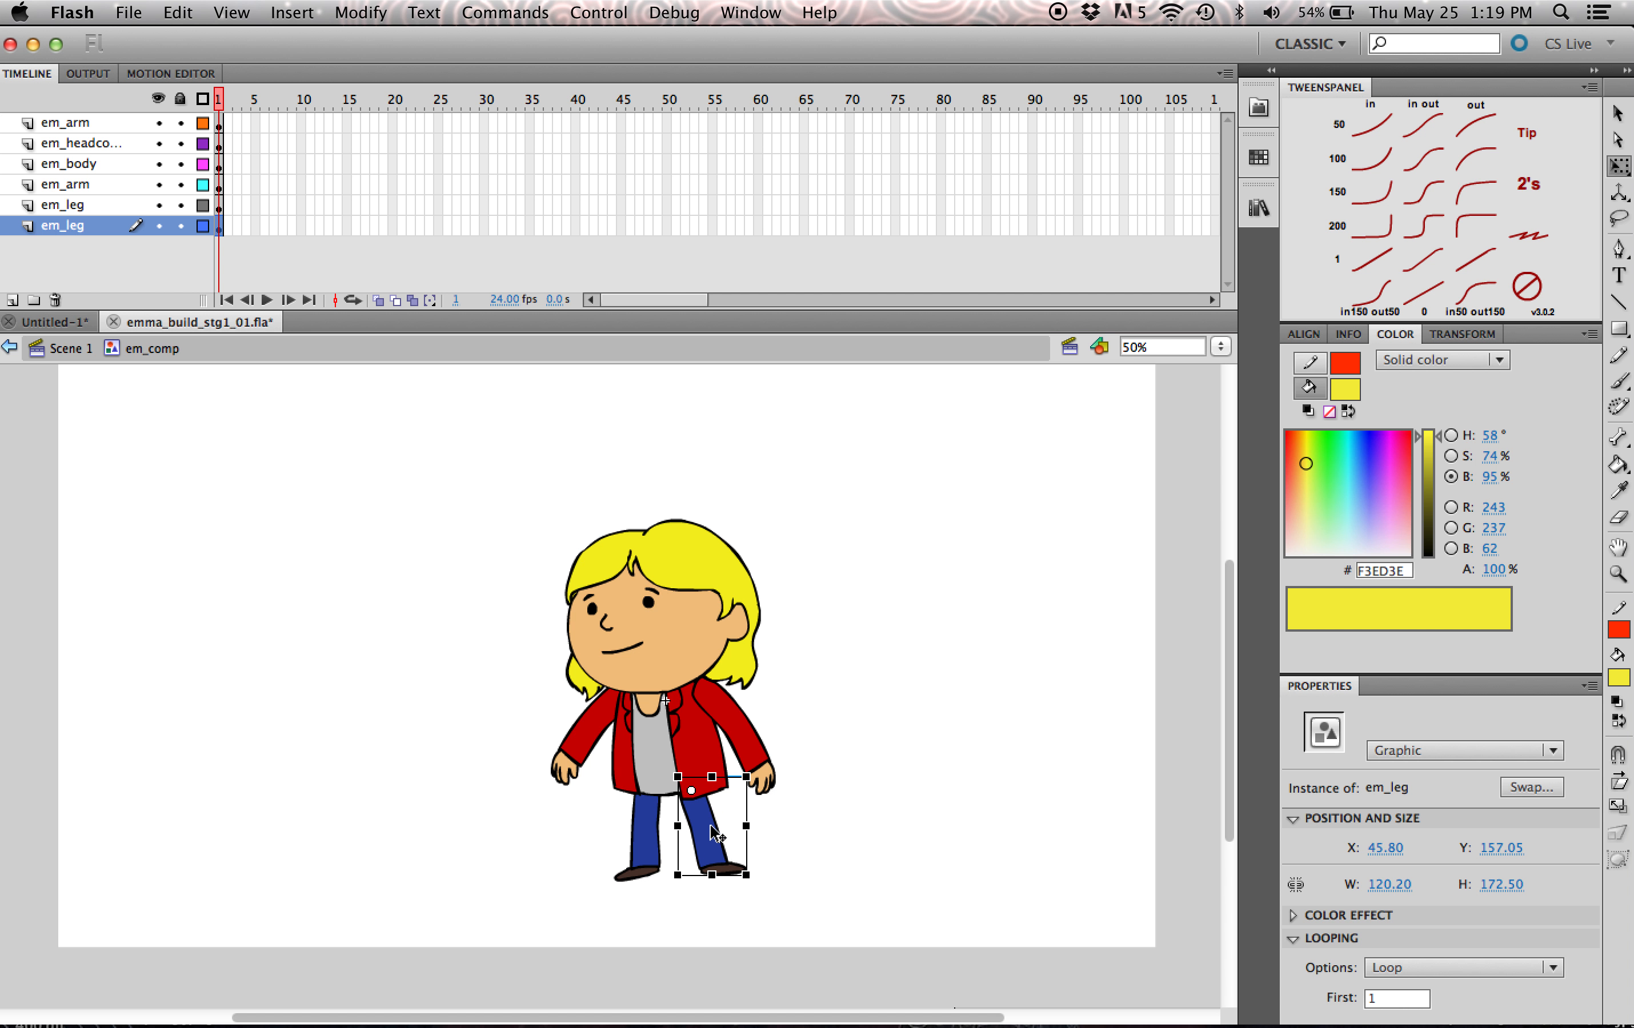
double_click(710, 825)
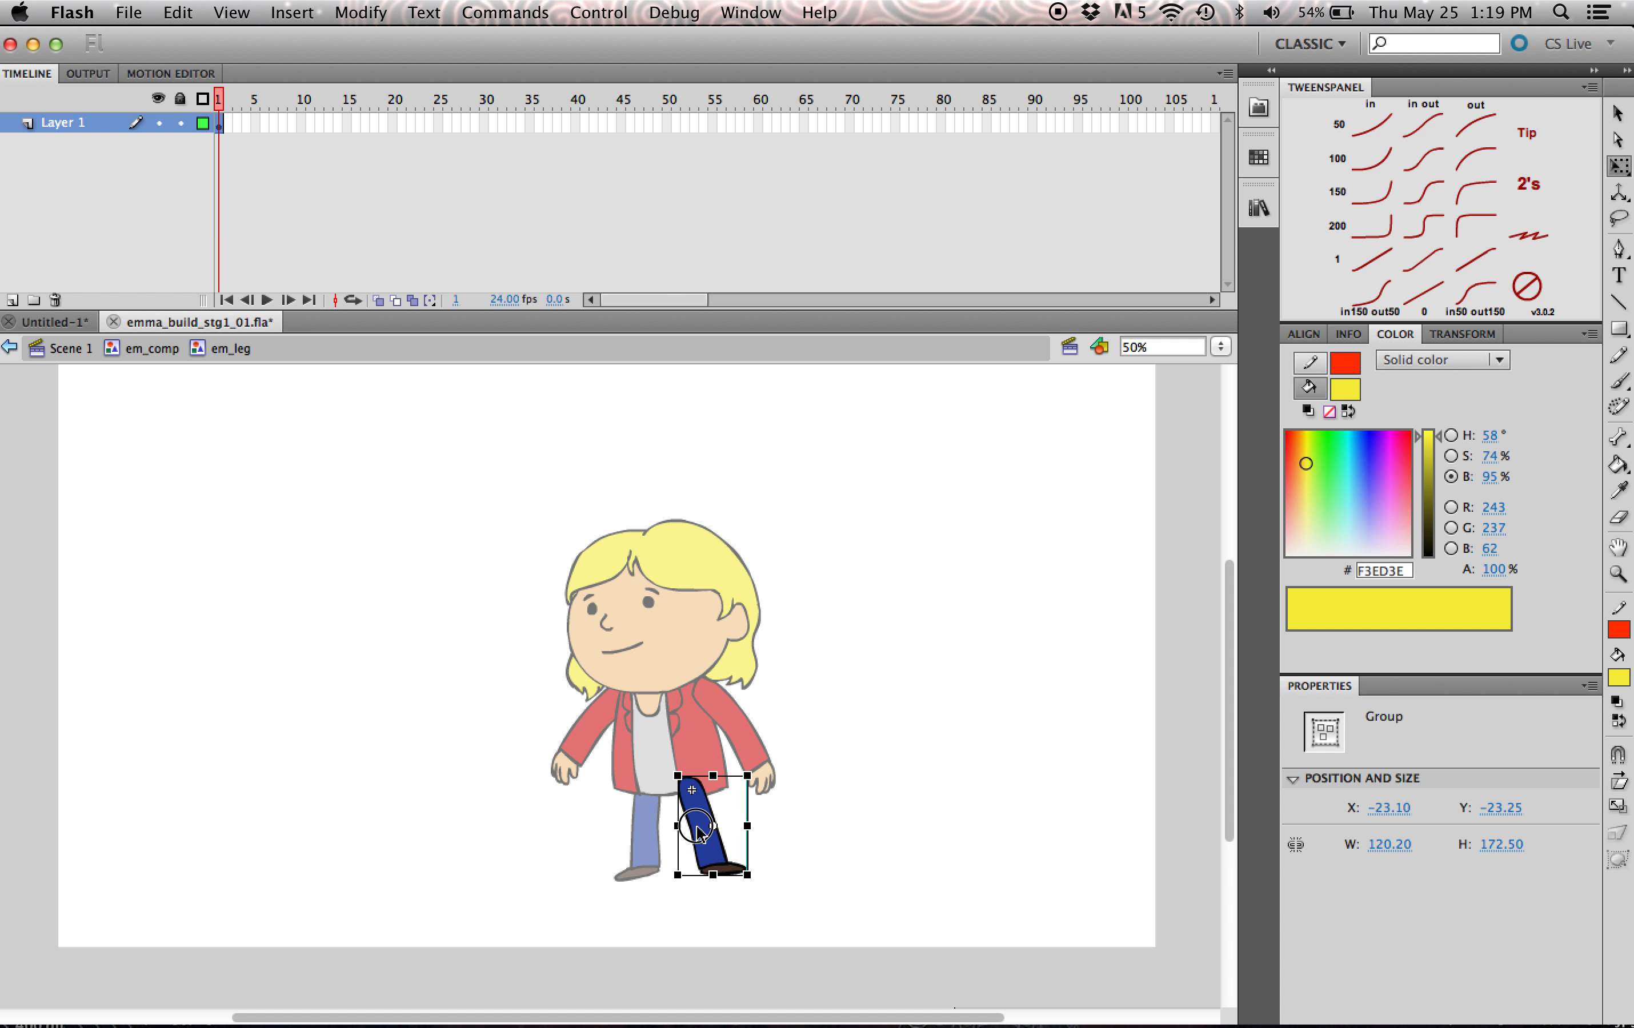
click(154, 351)
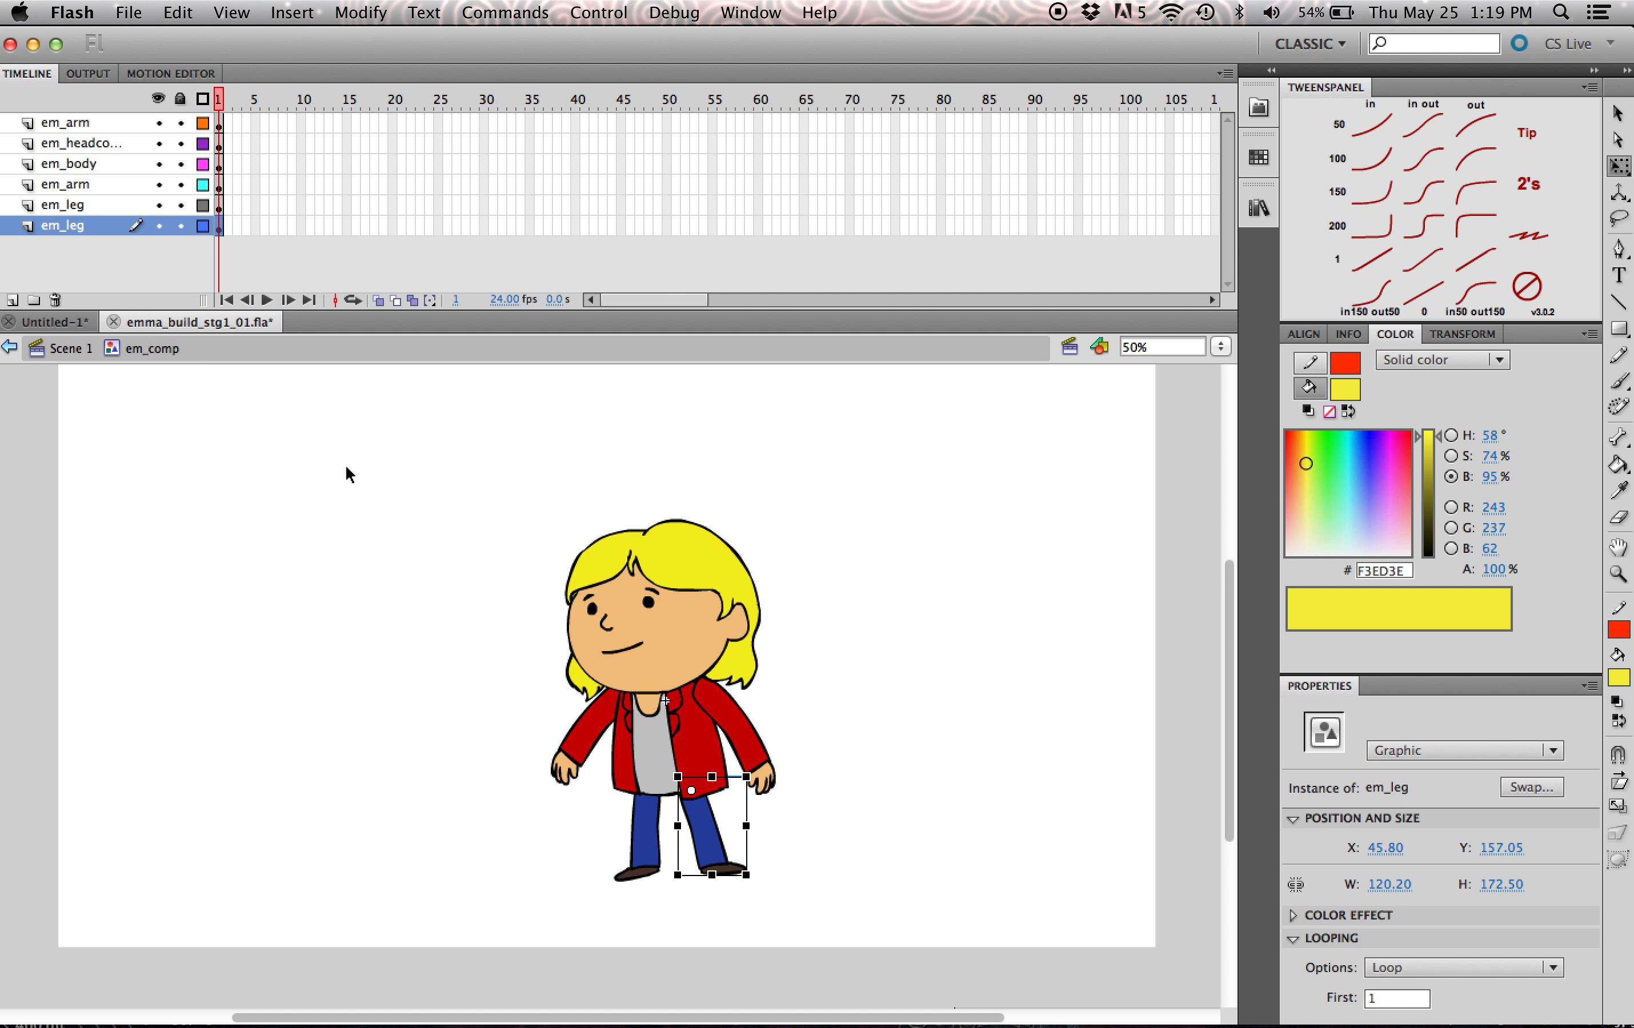
click(895, 849)
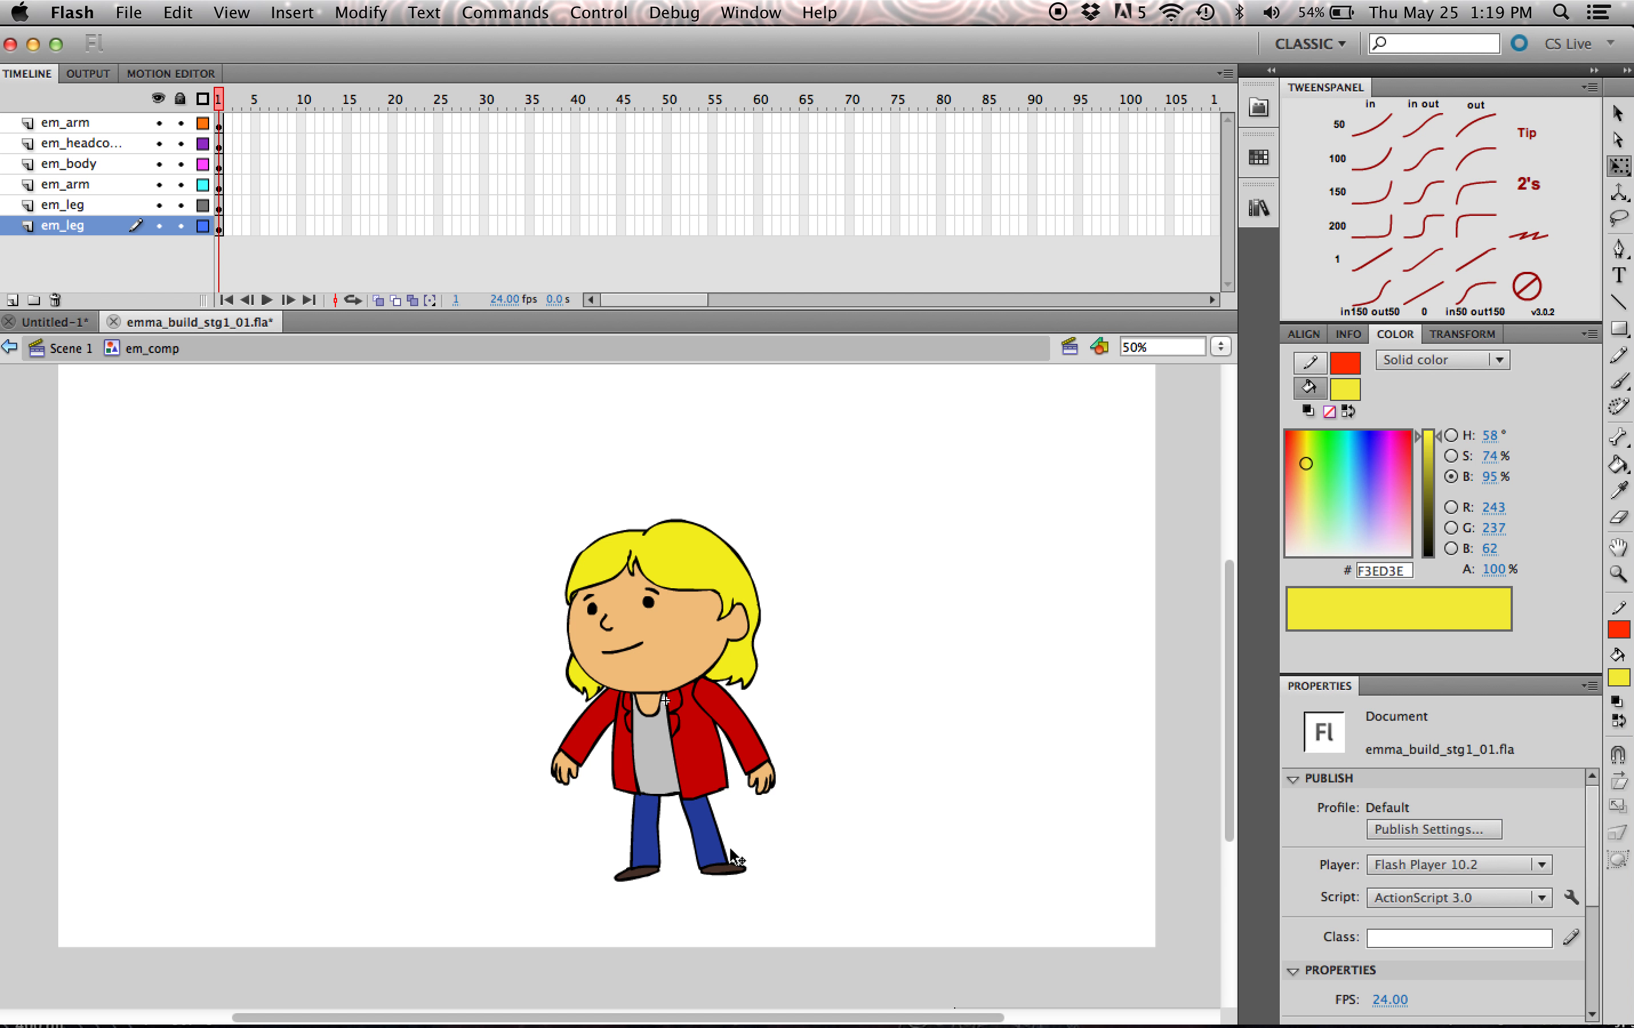
click(702, 757)
drag(695, 666, 700, 671)
key(super+z)
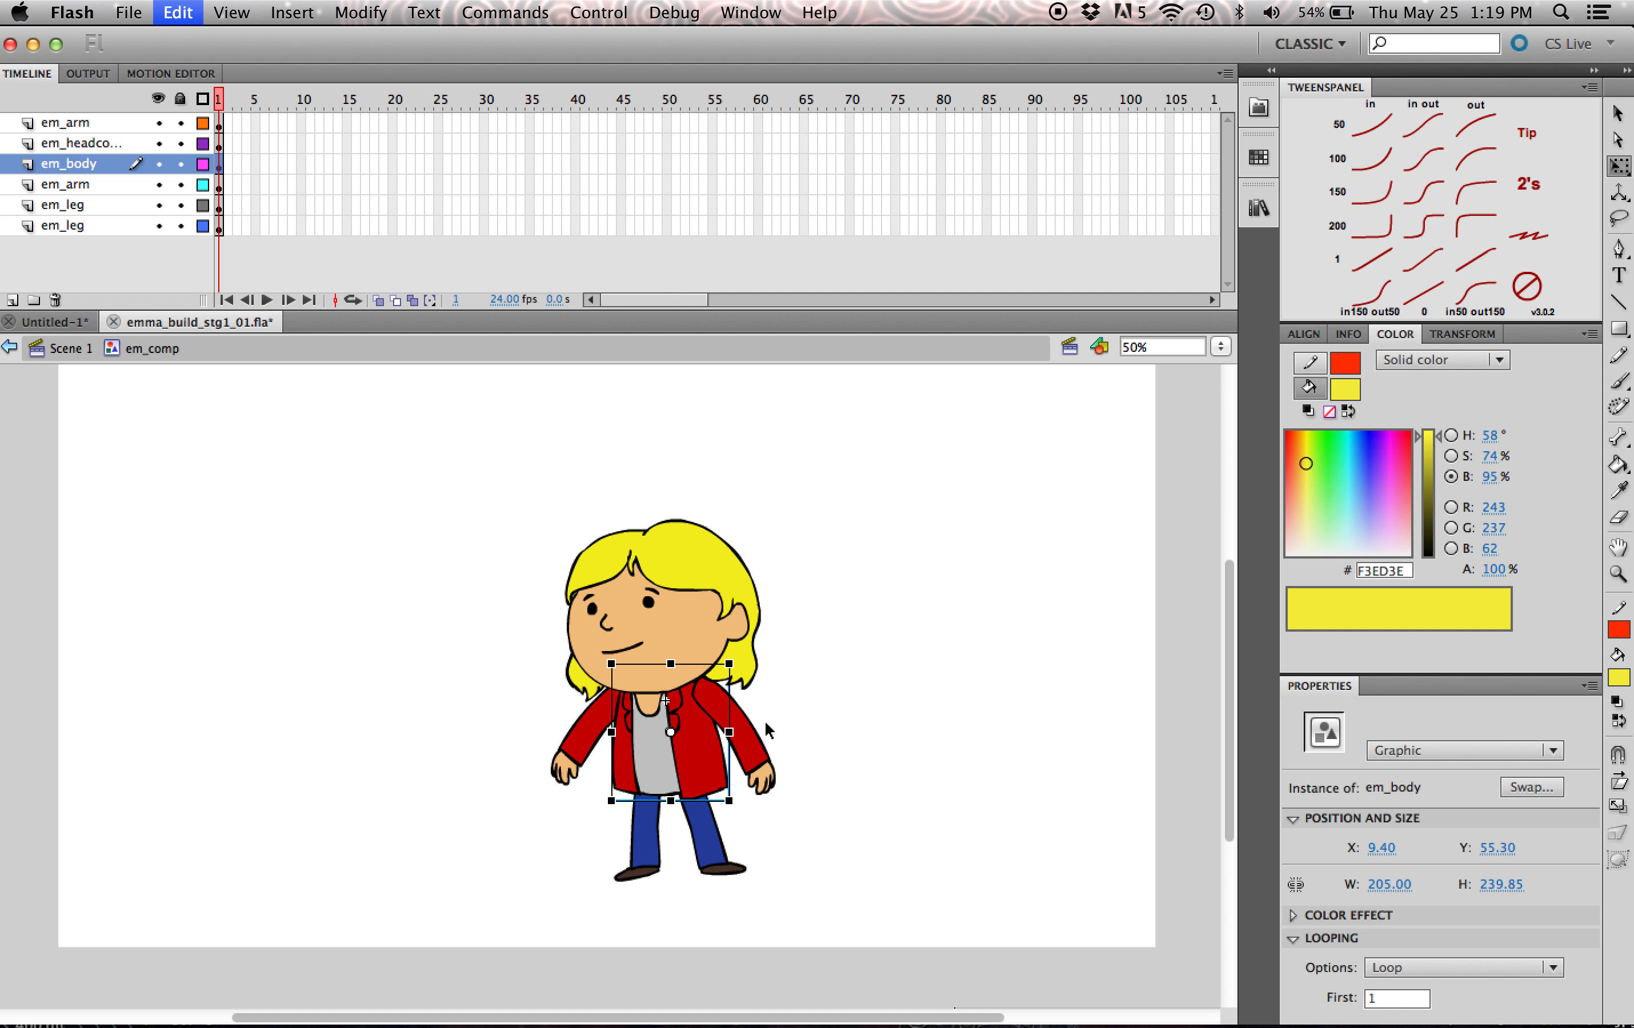
click(806, 836)
mouse_move(710, 822)
mouse_down()
mouse_move(686, 793)
mouse_move(716, 804)
mouse_up()
click(865, 737)
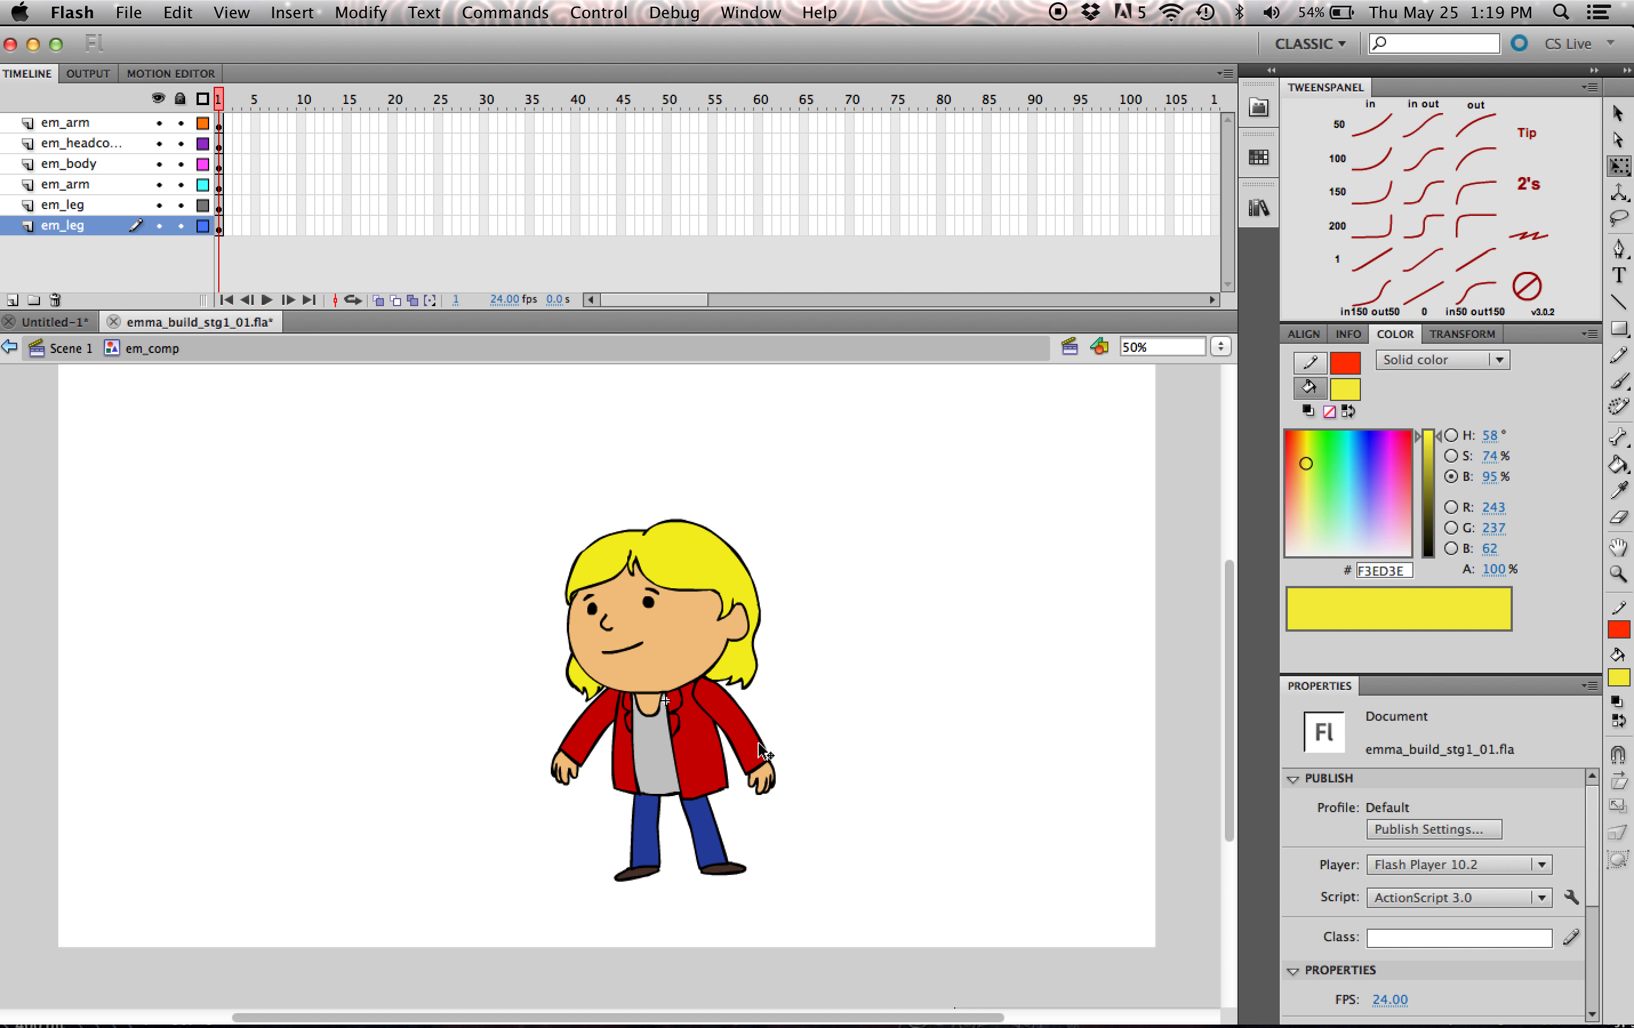
- Look inside the em_headcomp symbol to check its head and mouth parts, and return to em_comp
drag(708, 613, 704, 611)
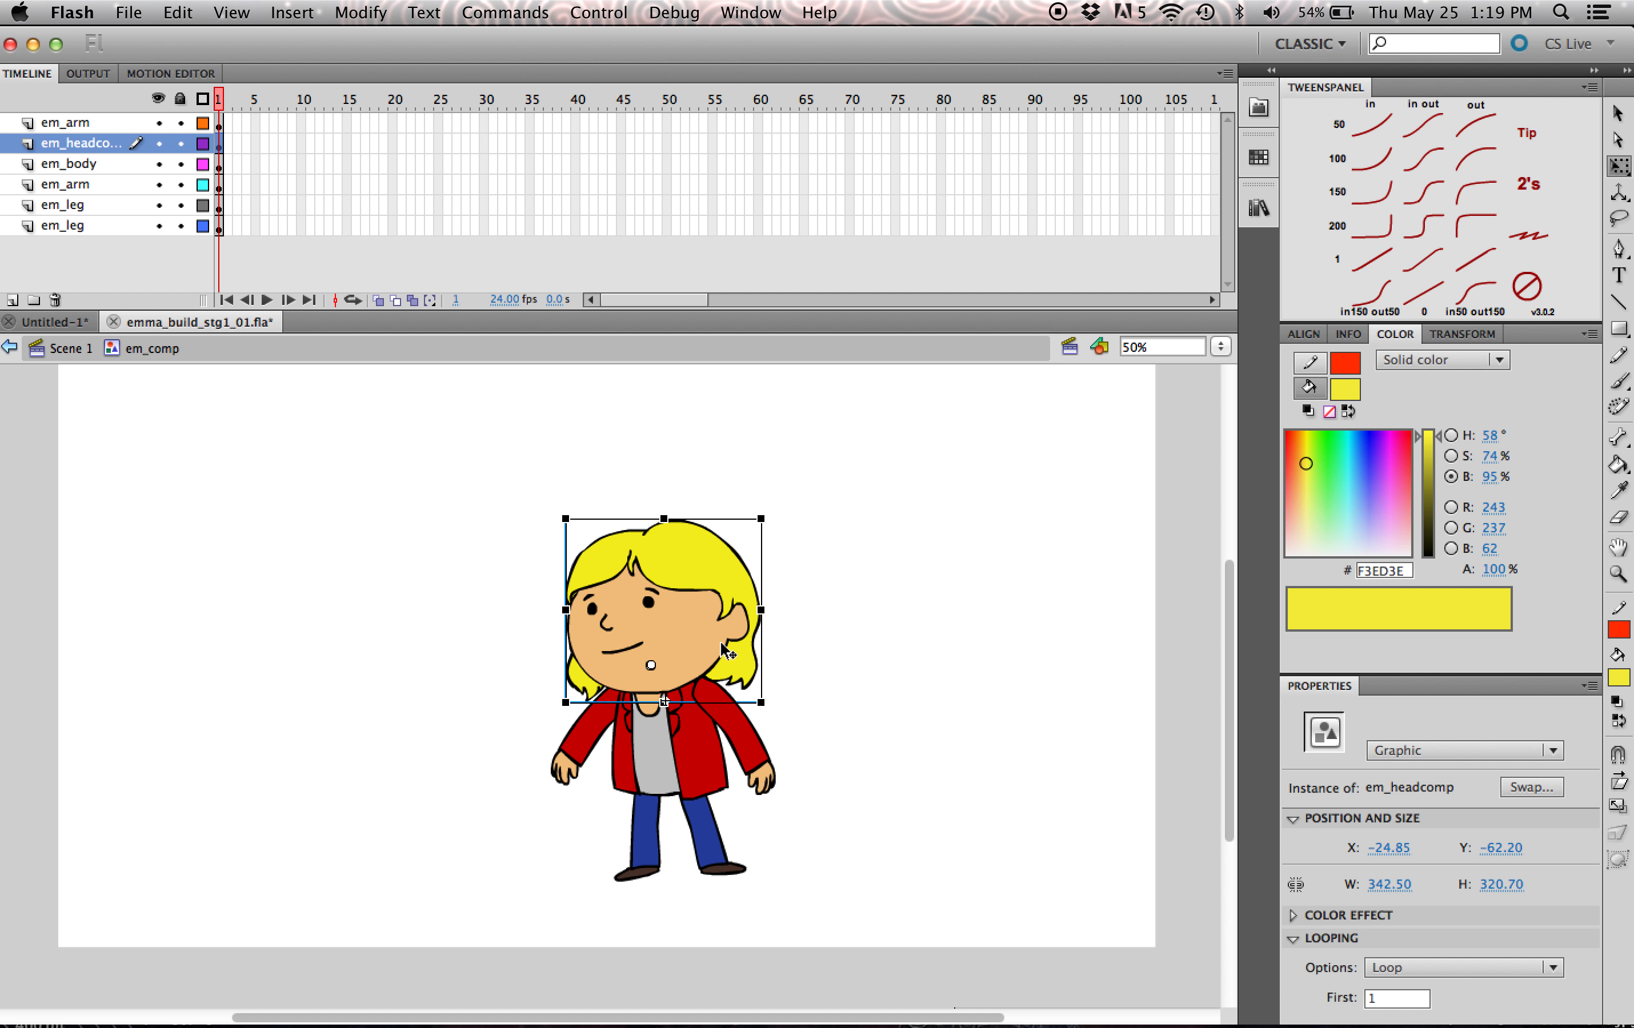
double_click(677, 626)
click(787, 626)
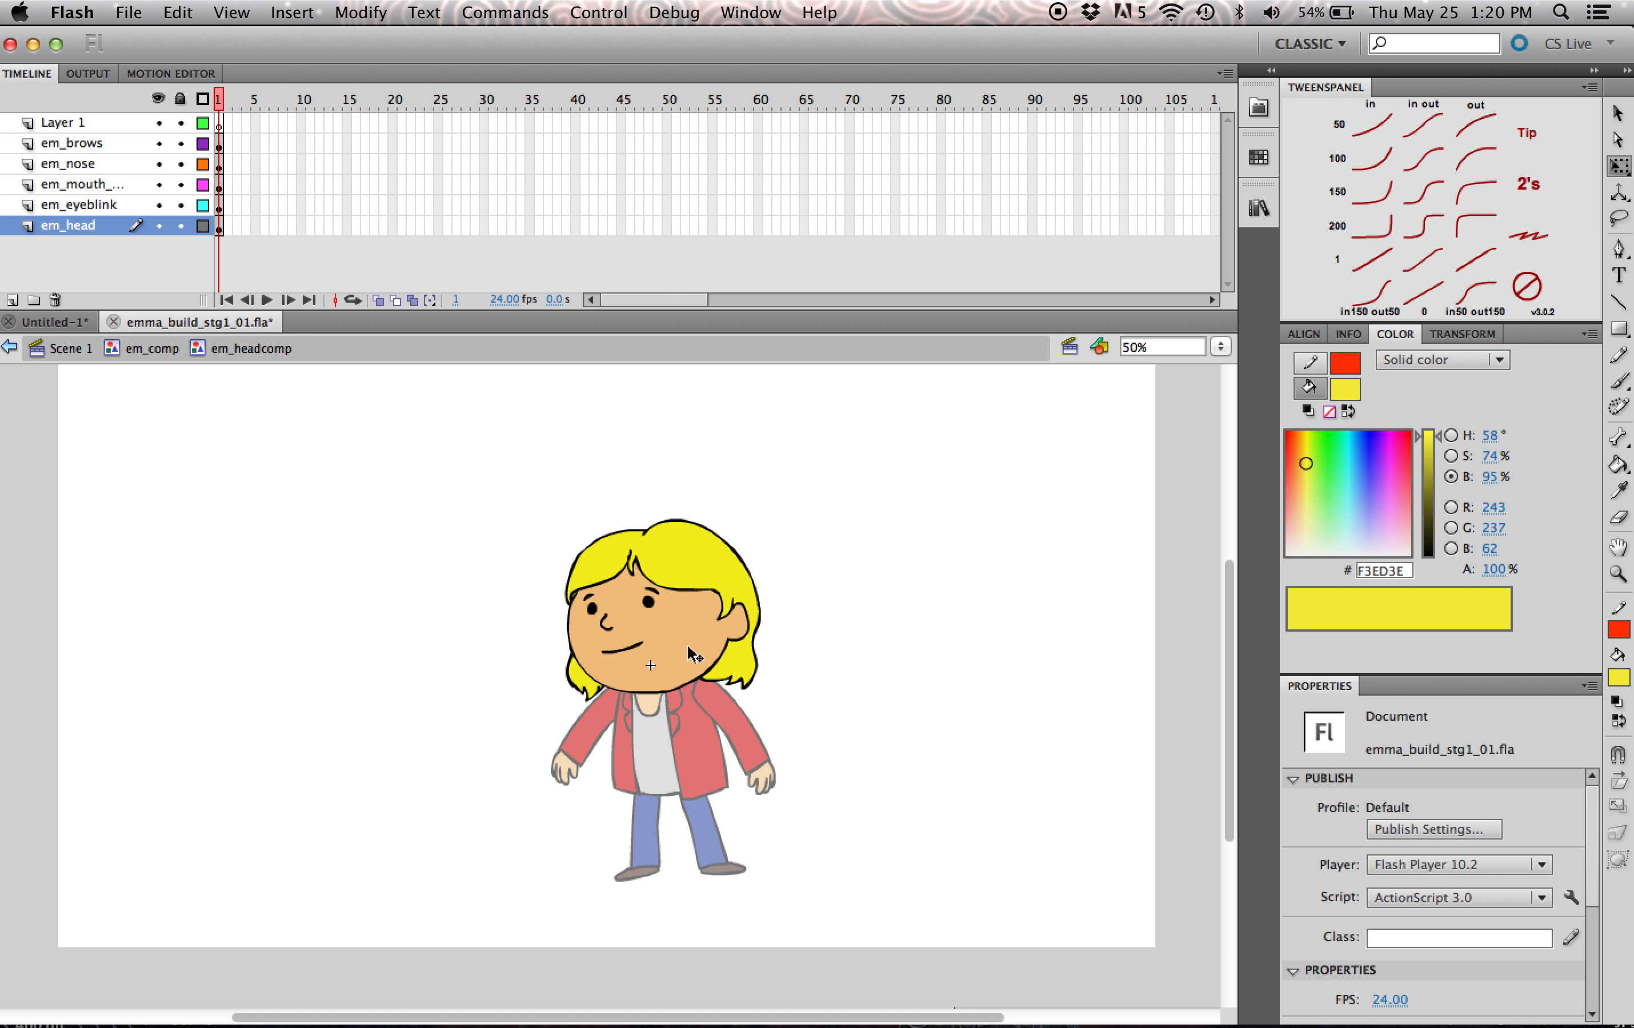
click(635, 649)
click(790, 637)
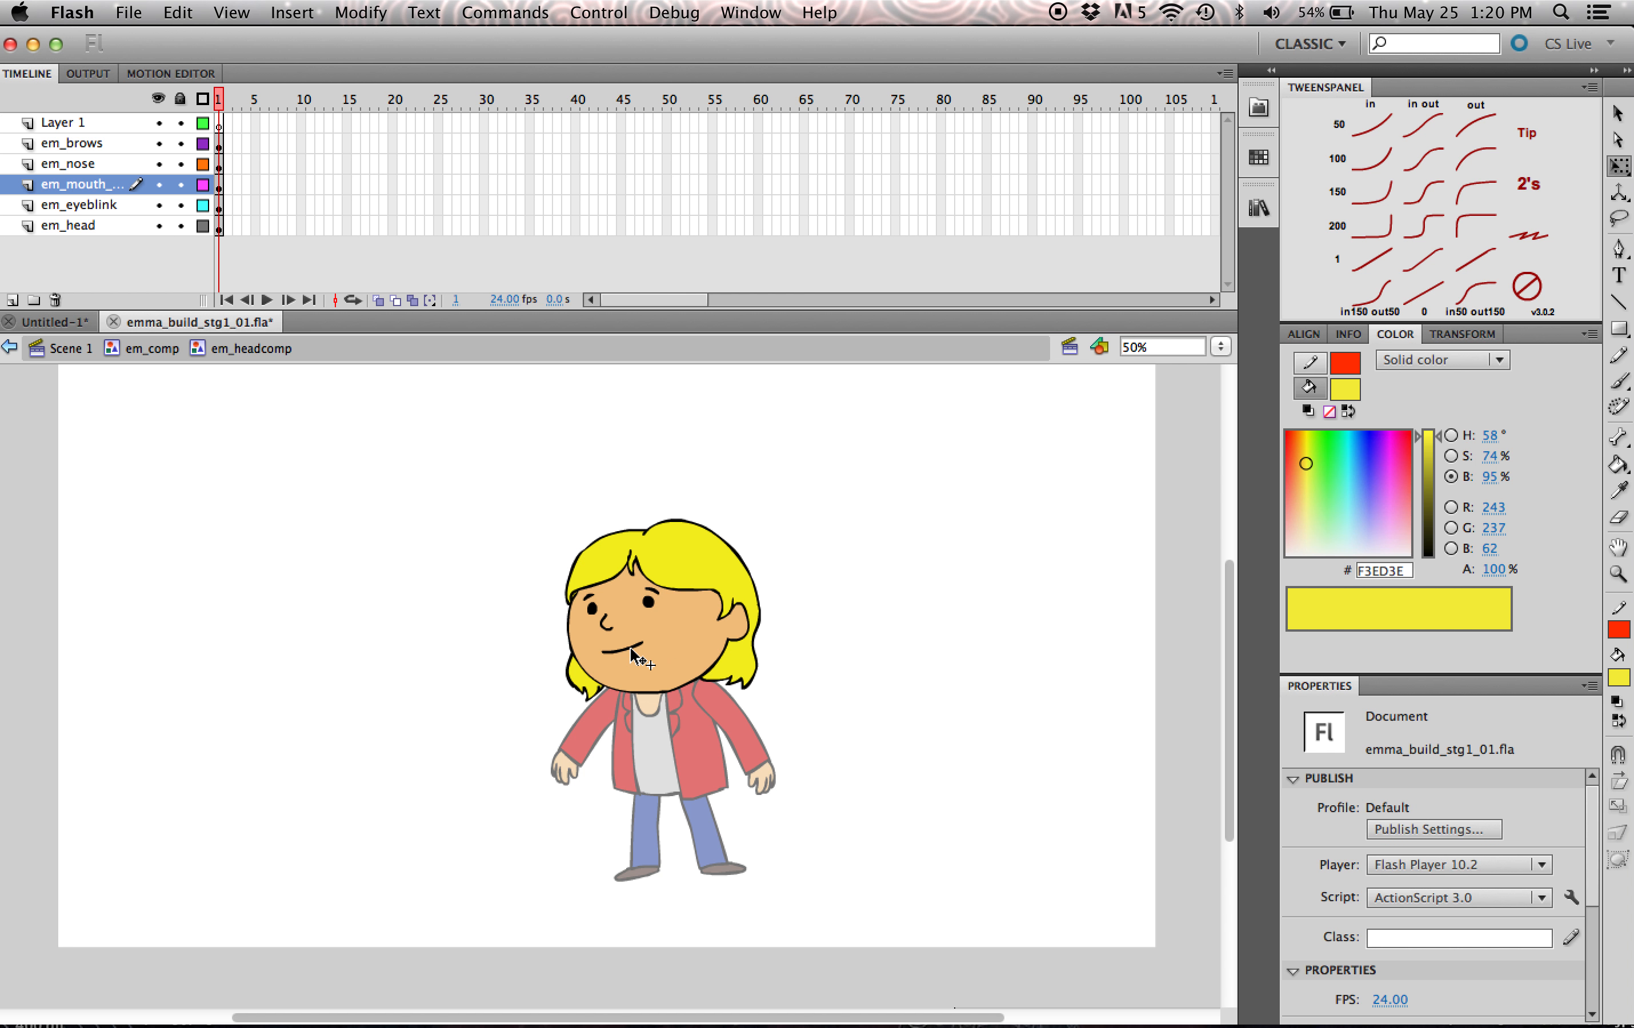
click(152, 349)
drag(721, 597, 721, 523)
key(super+z)
click(747, 540)
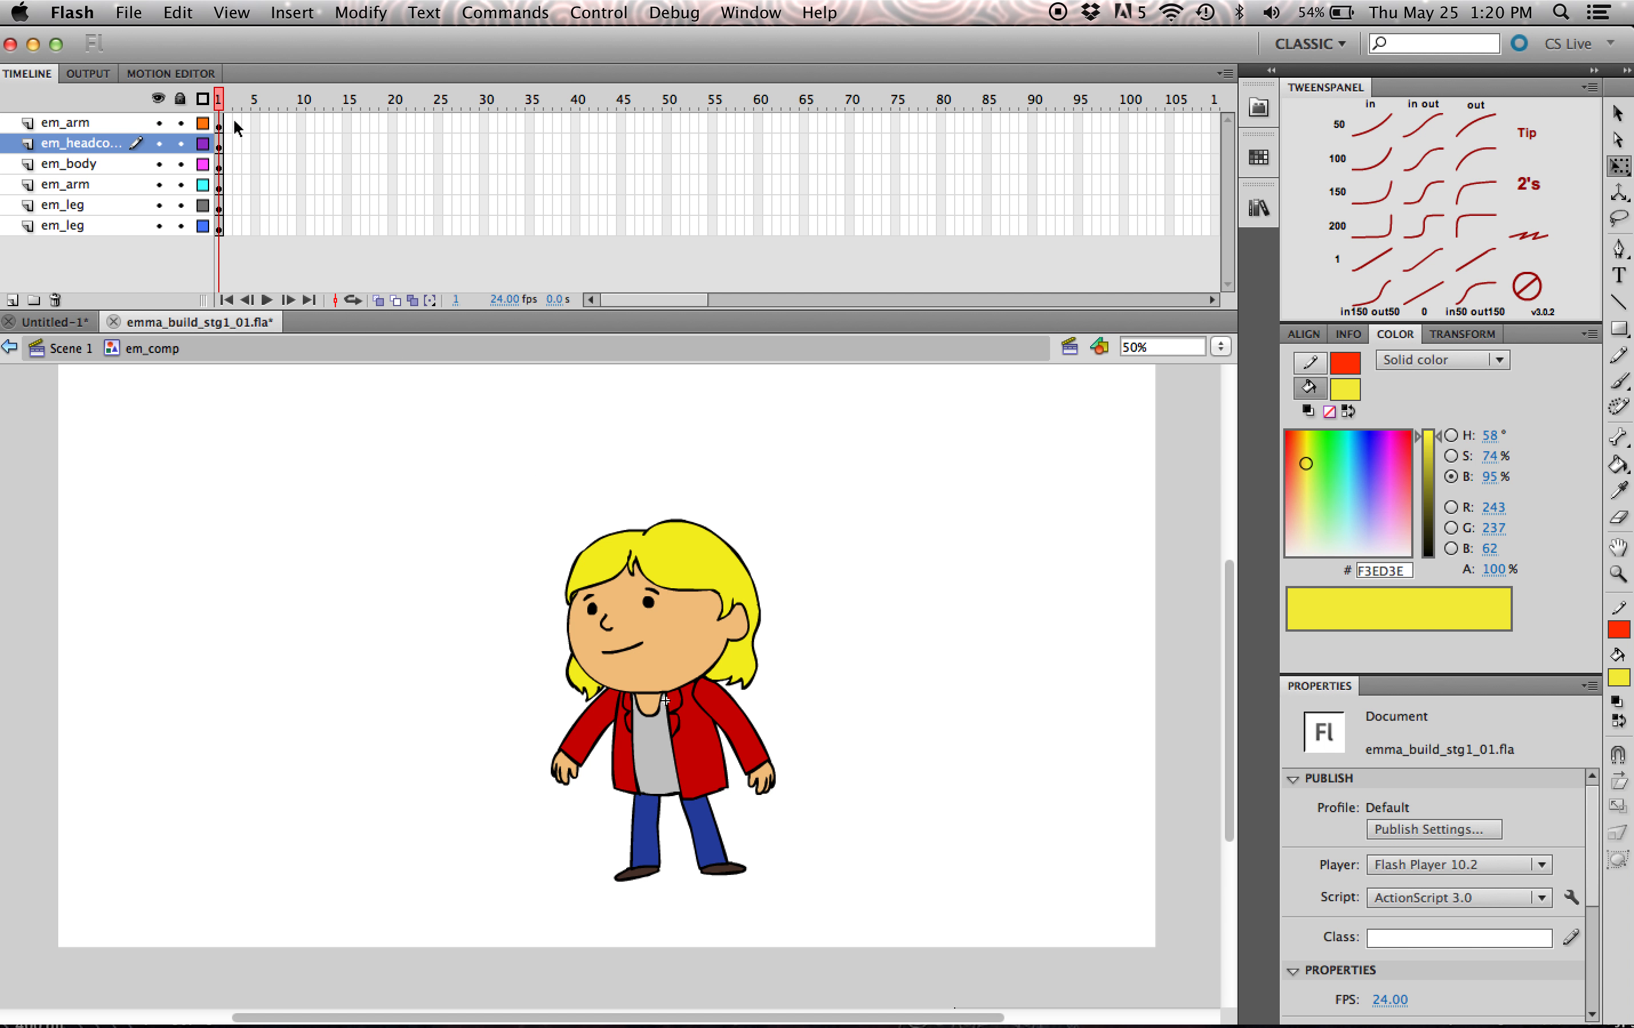
- Save the document under the new name emma_build_stg2.fla in the ouat_build_tut folder
click(71, 12)
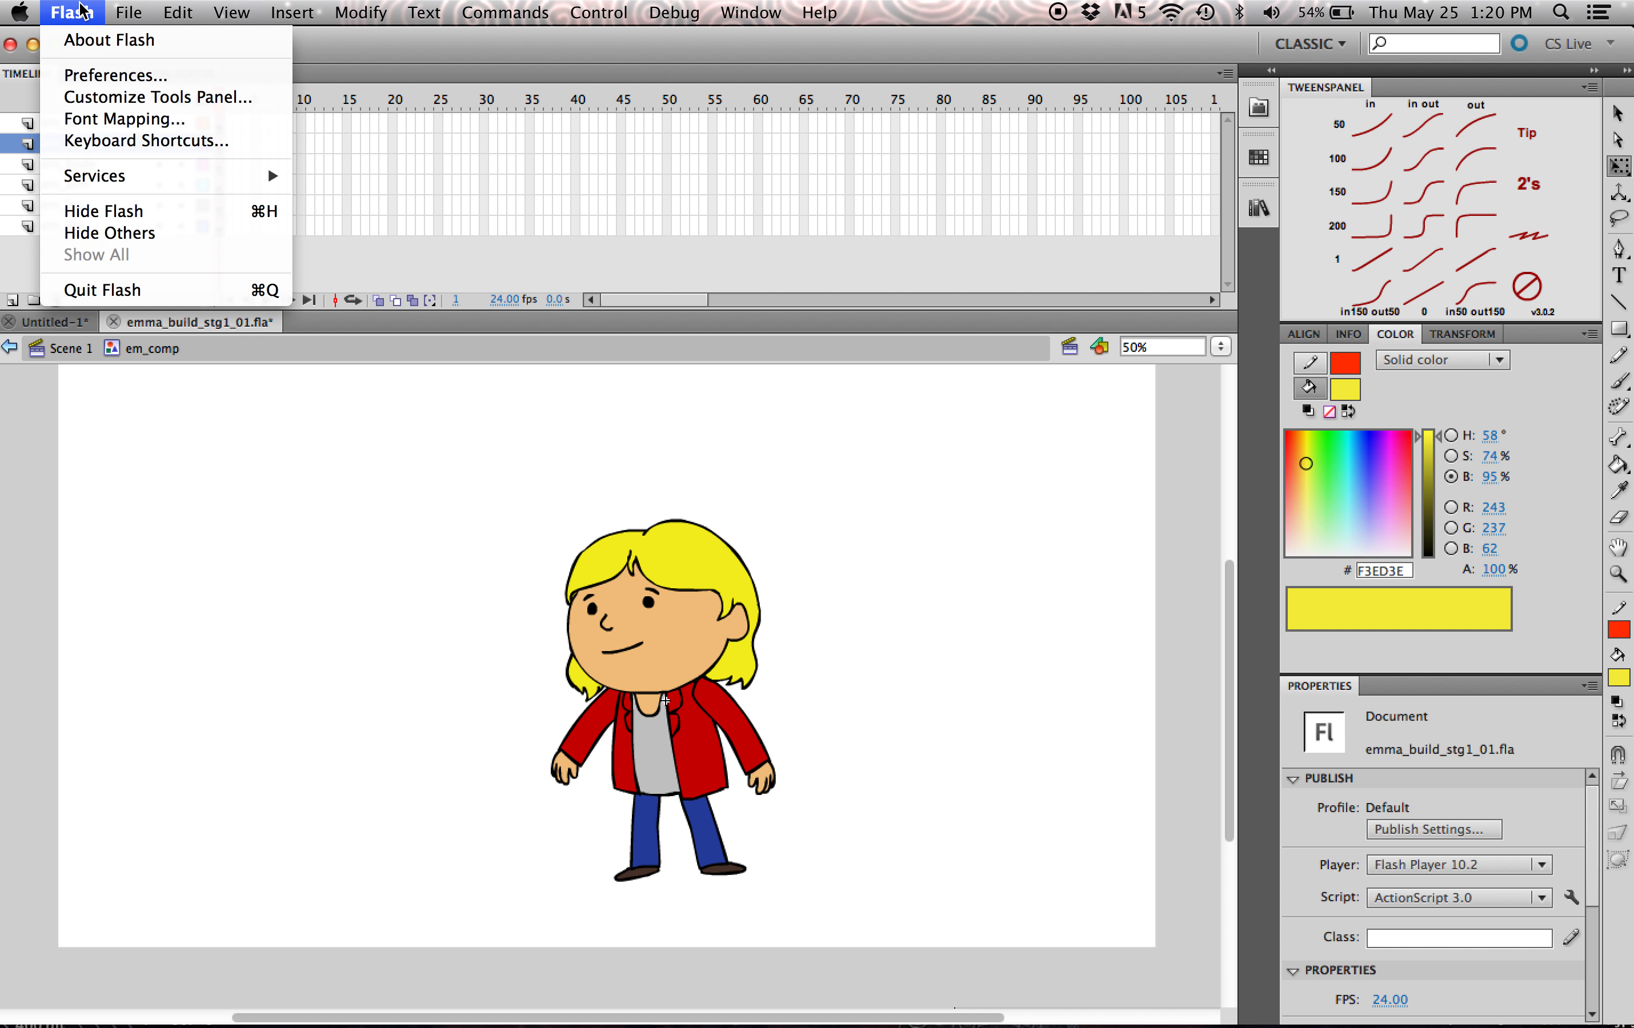
mouse_move(128, 12)
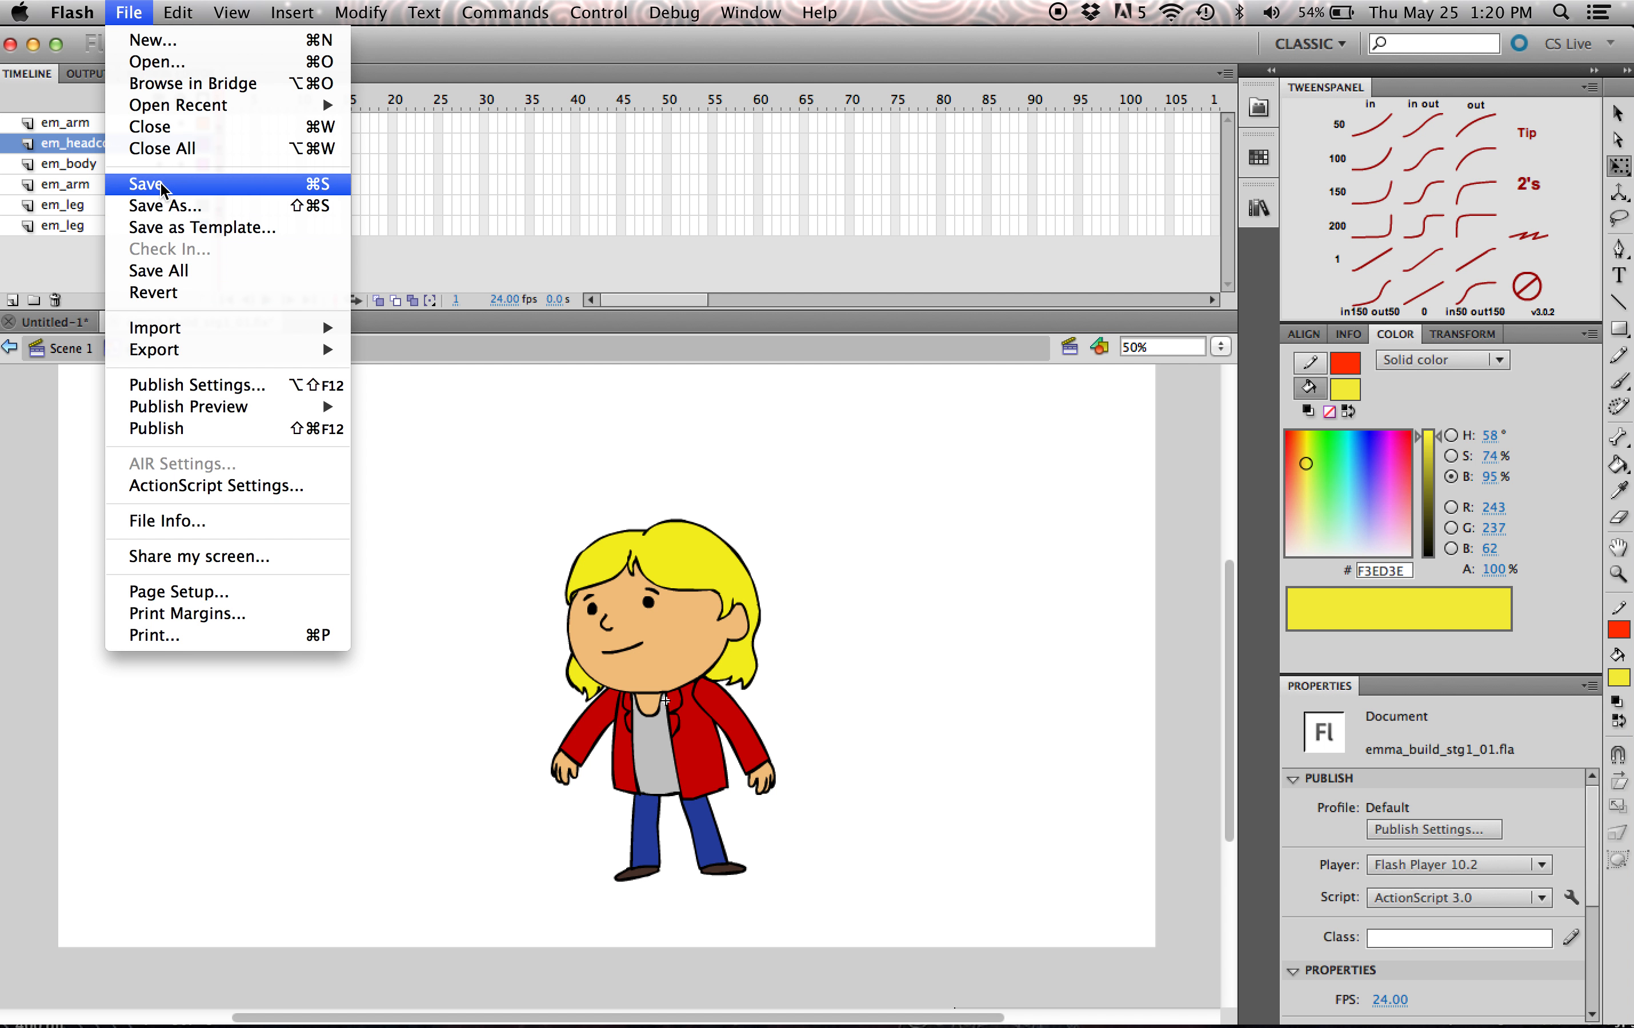
click(163, 205)
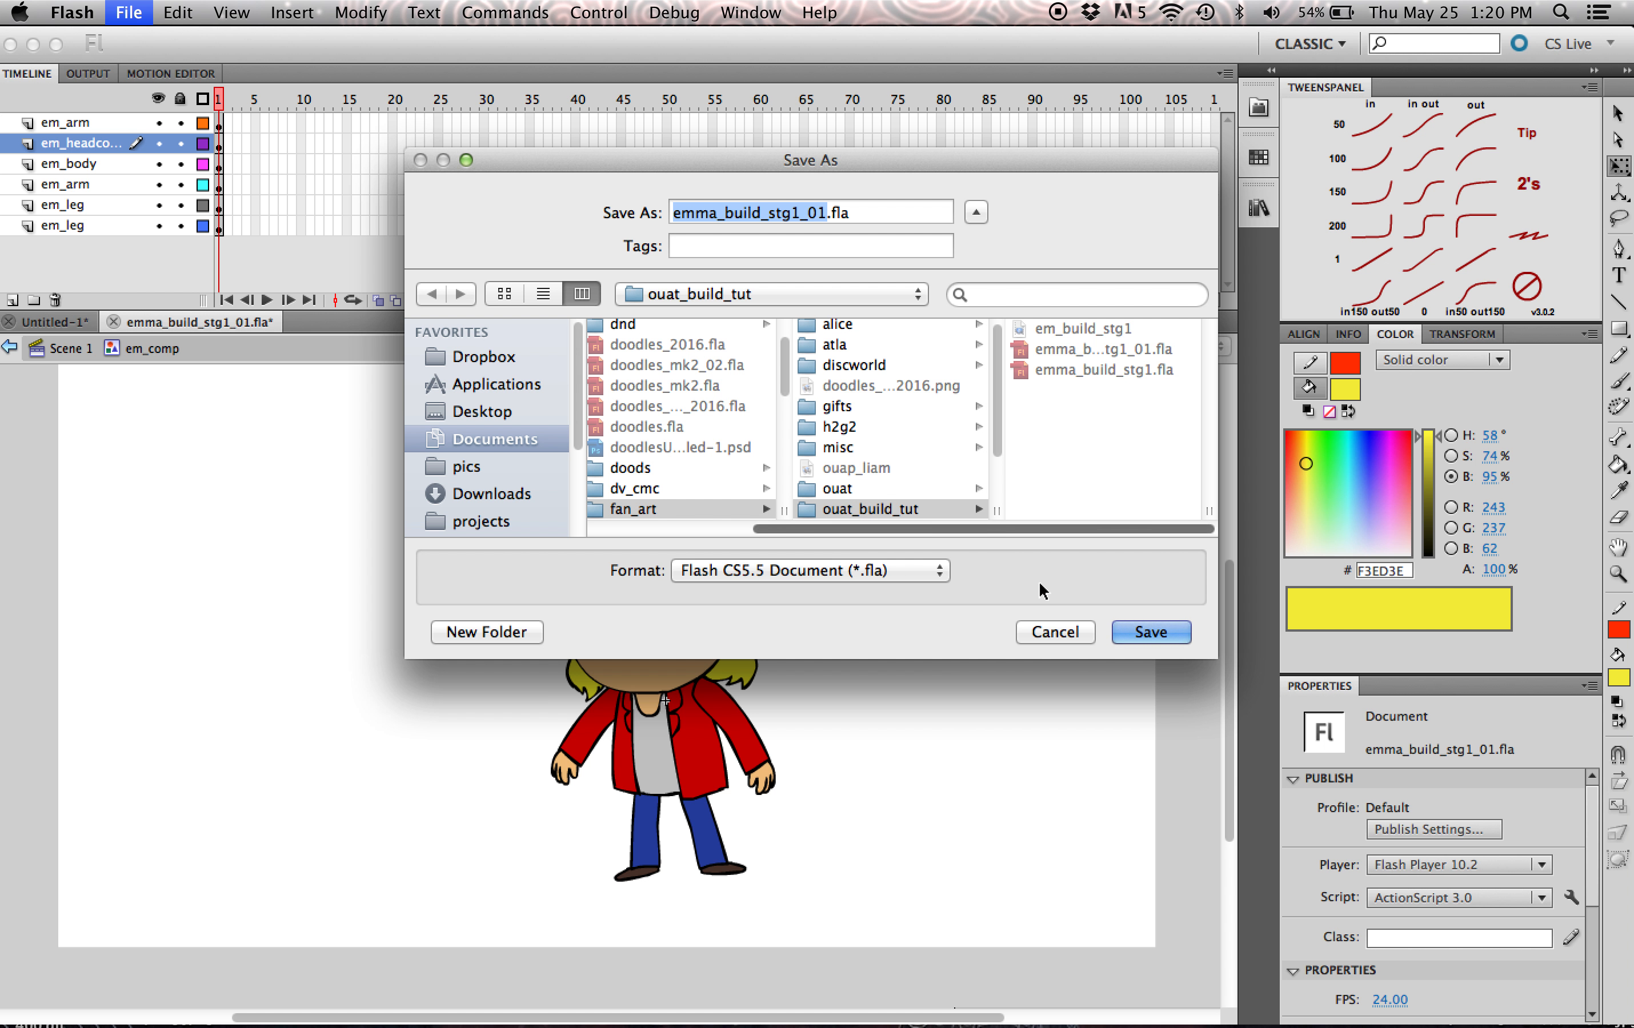
click(823, 206)
key(BackSpace)
key(BackSpace)
key(BackSpace)
key(BackSpace)
text(2)
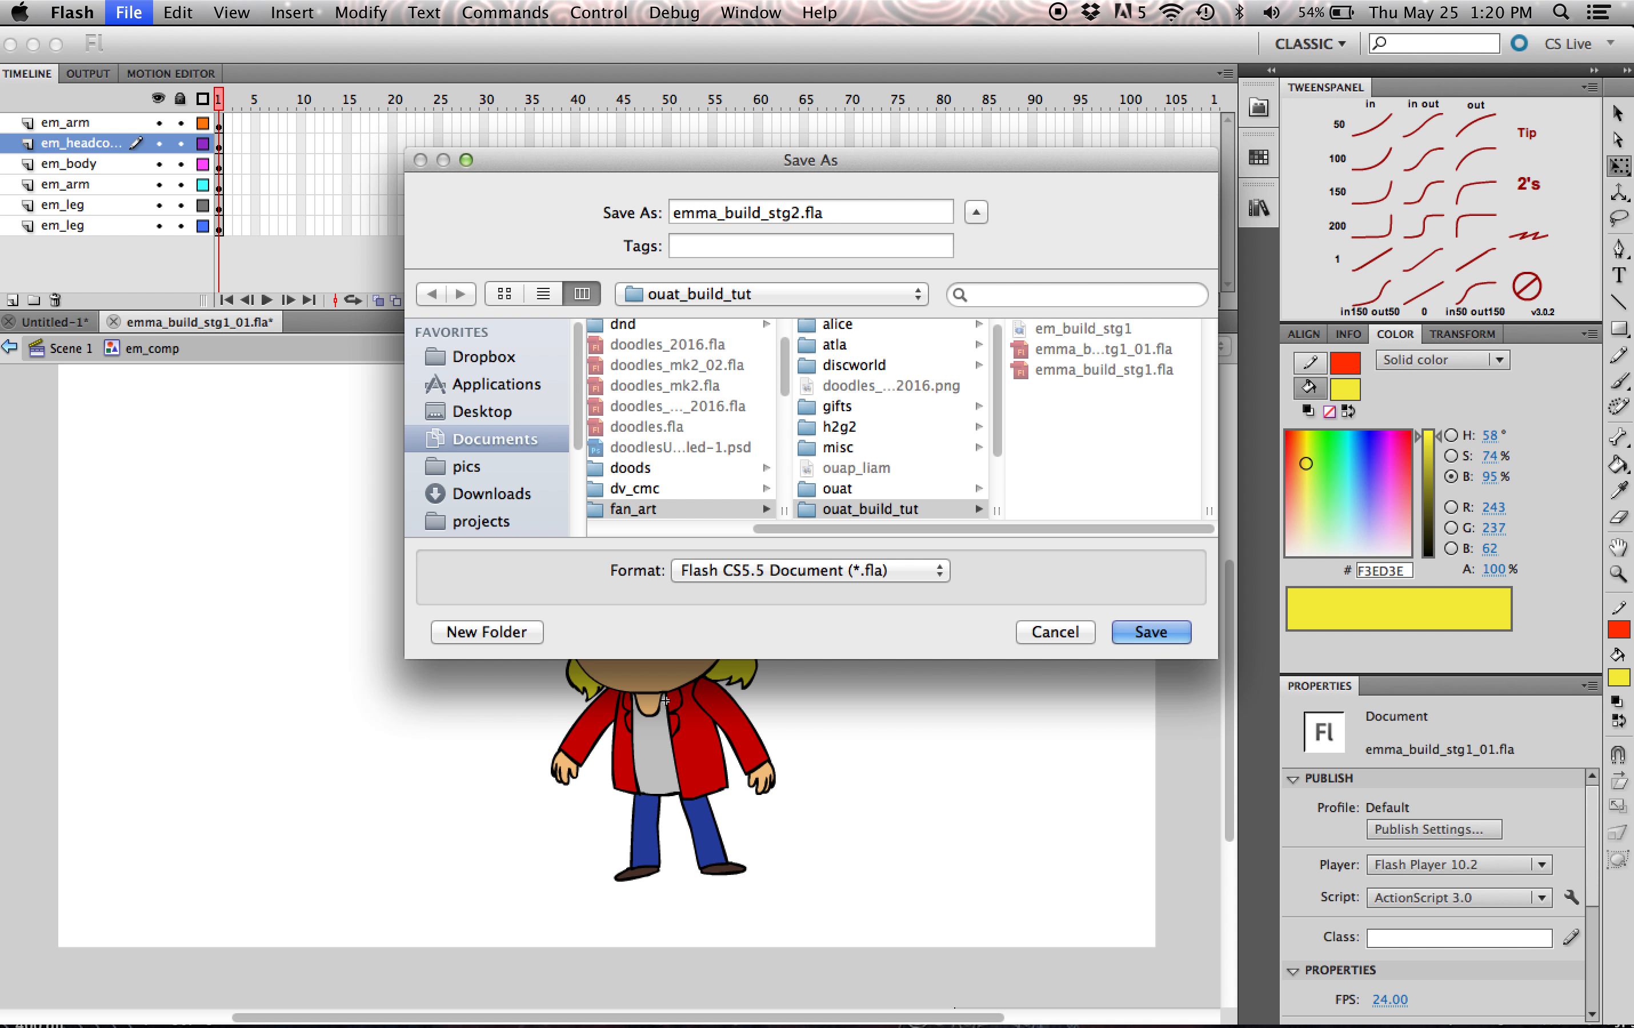
key(Return)
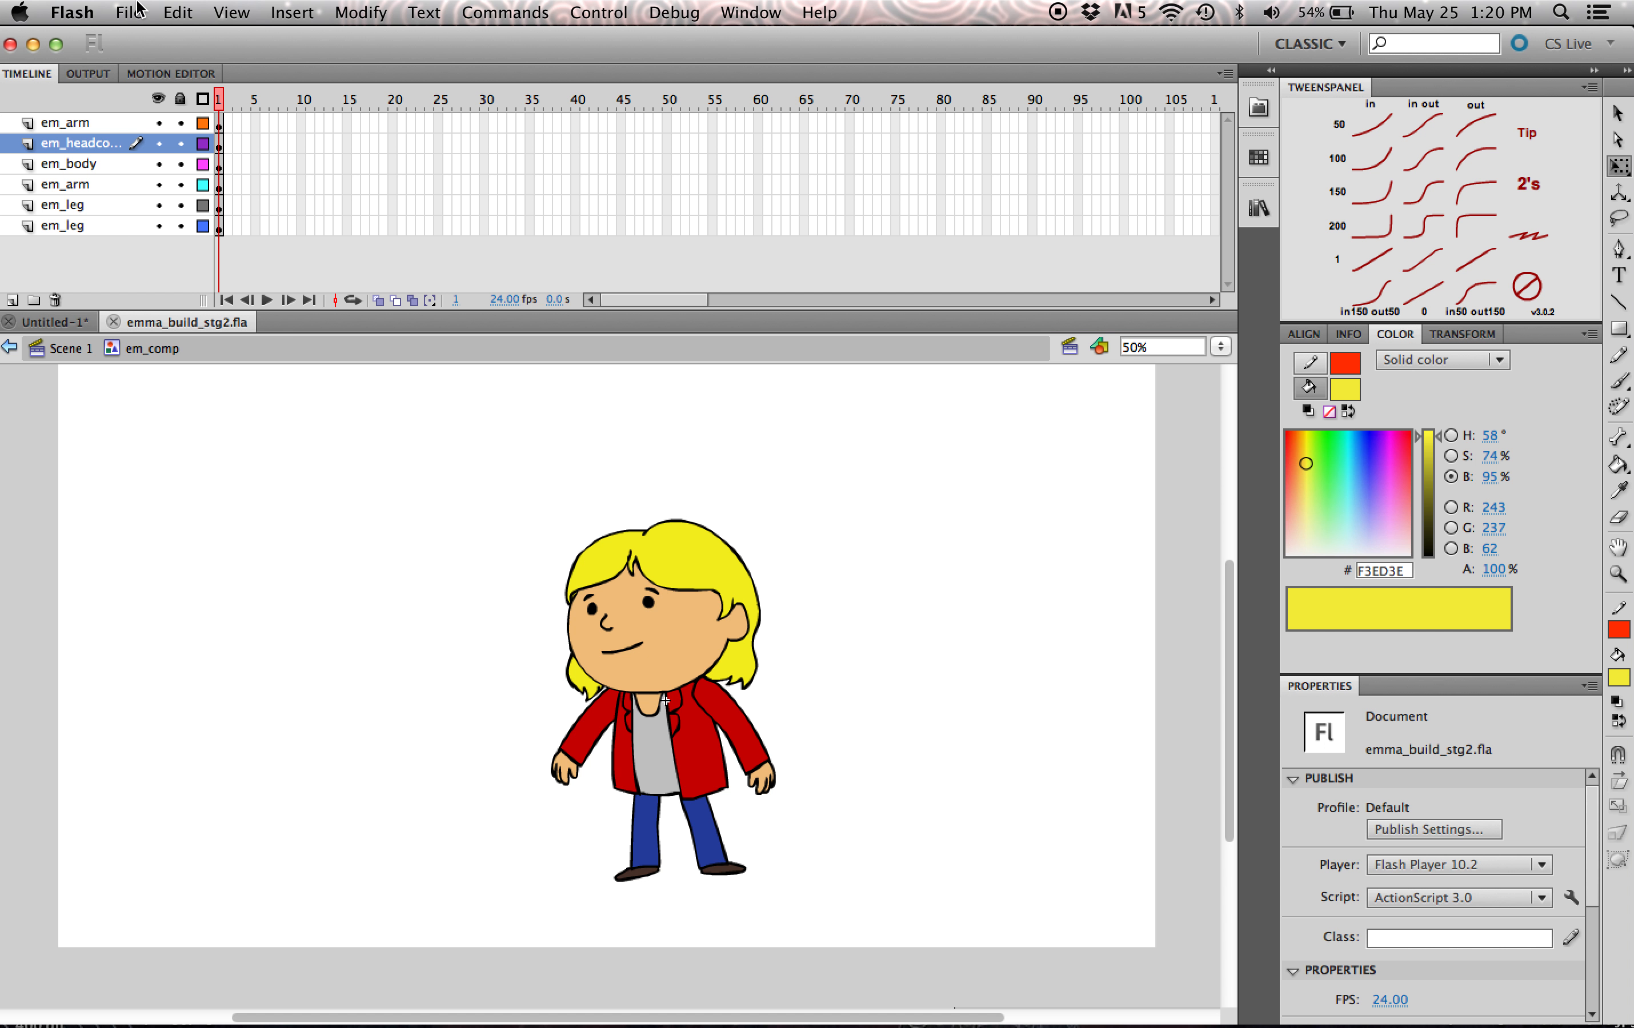
- Save another copy of the document as emma_build_anim01.fla in the same folder
click(136, 8)
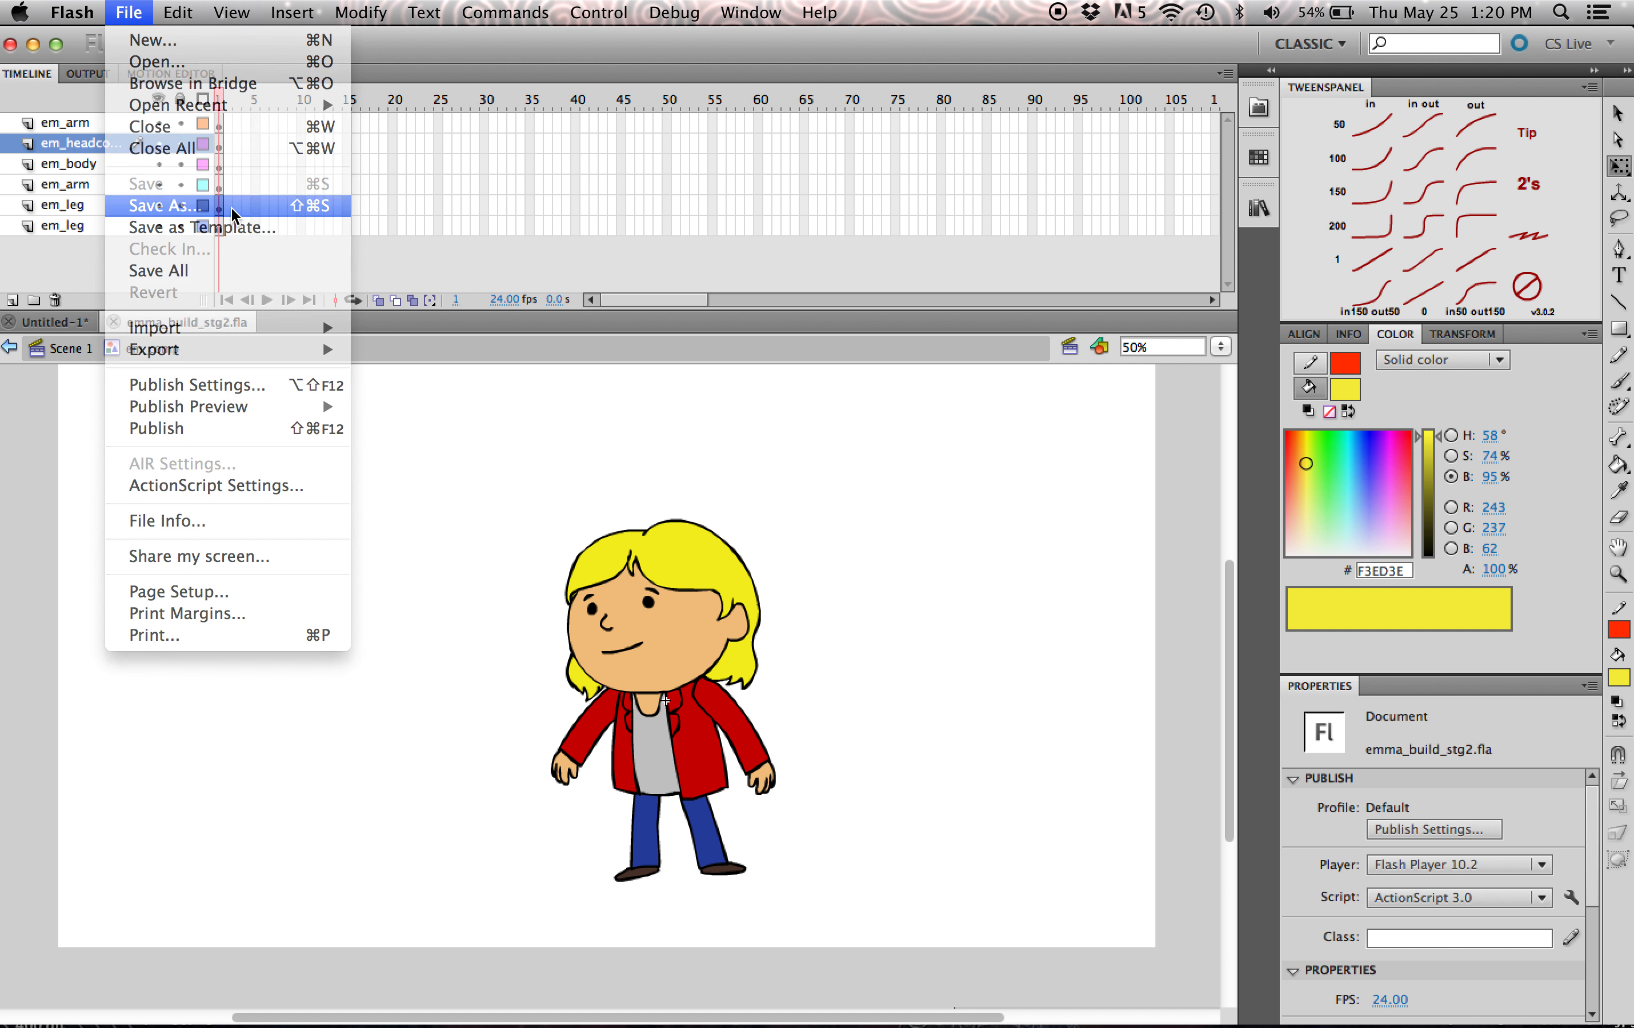
click(231, 206)
key(Right)
key(BackSpace)
key(BackSpace)
key(BackSpace)
key(BackSpace)
text(ho)
key(BackSpace)
key(BackSpace)
text(anim)
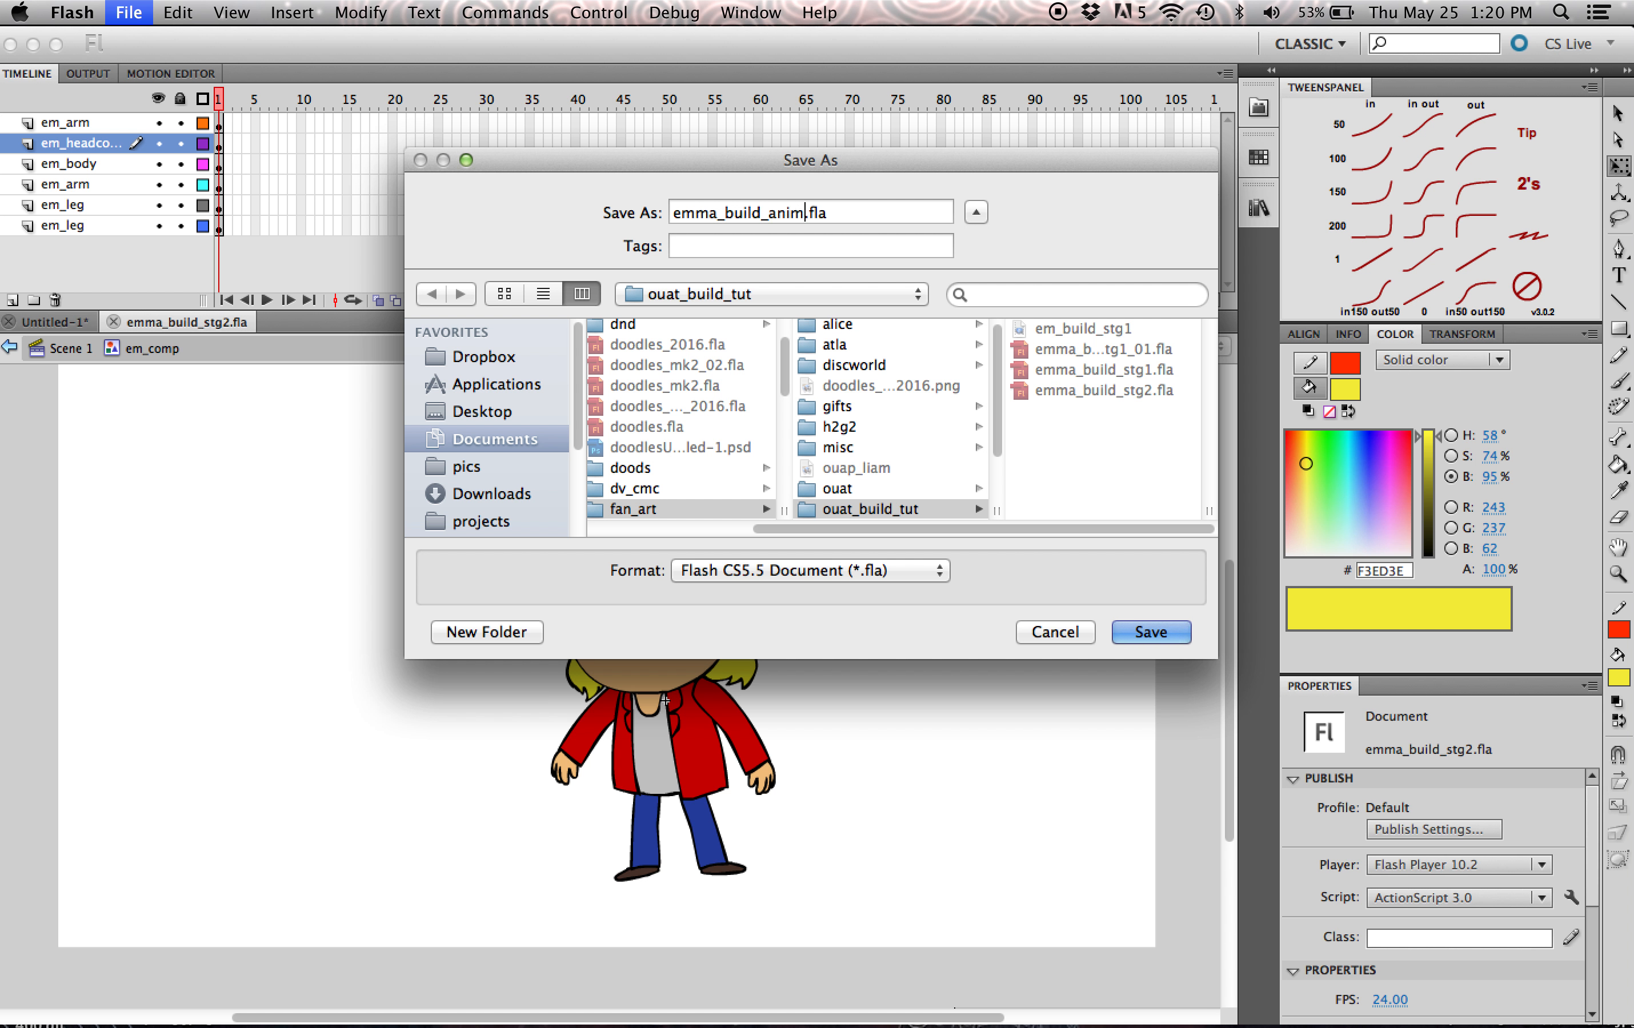
text(01)
key(Return)
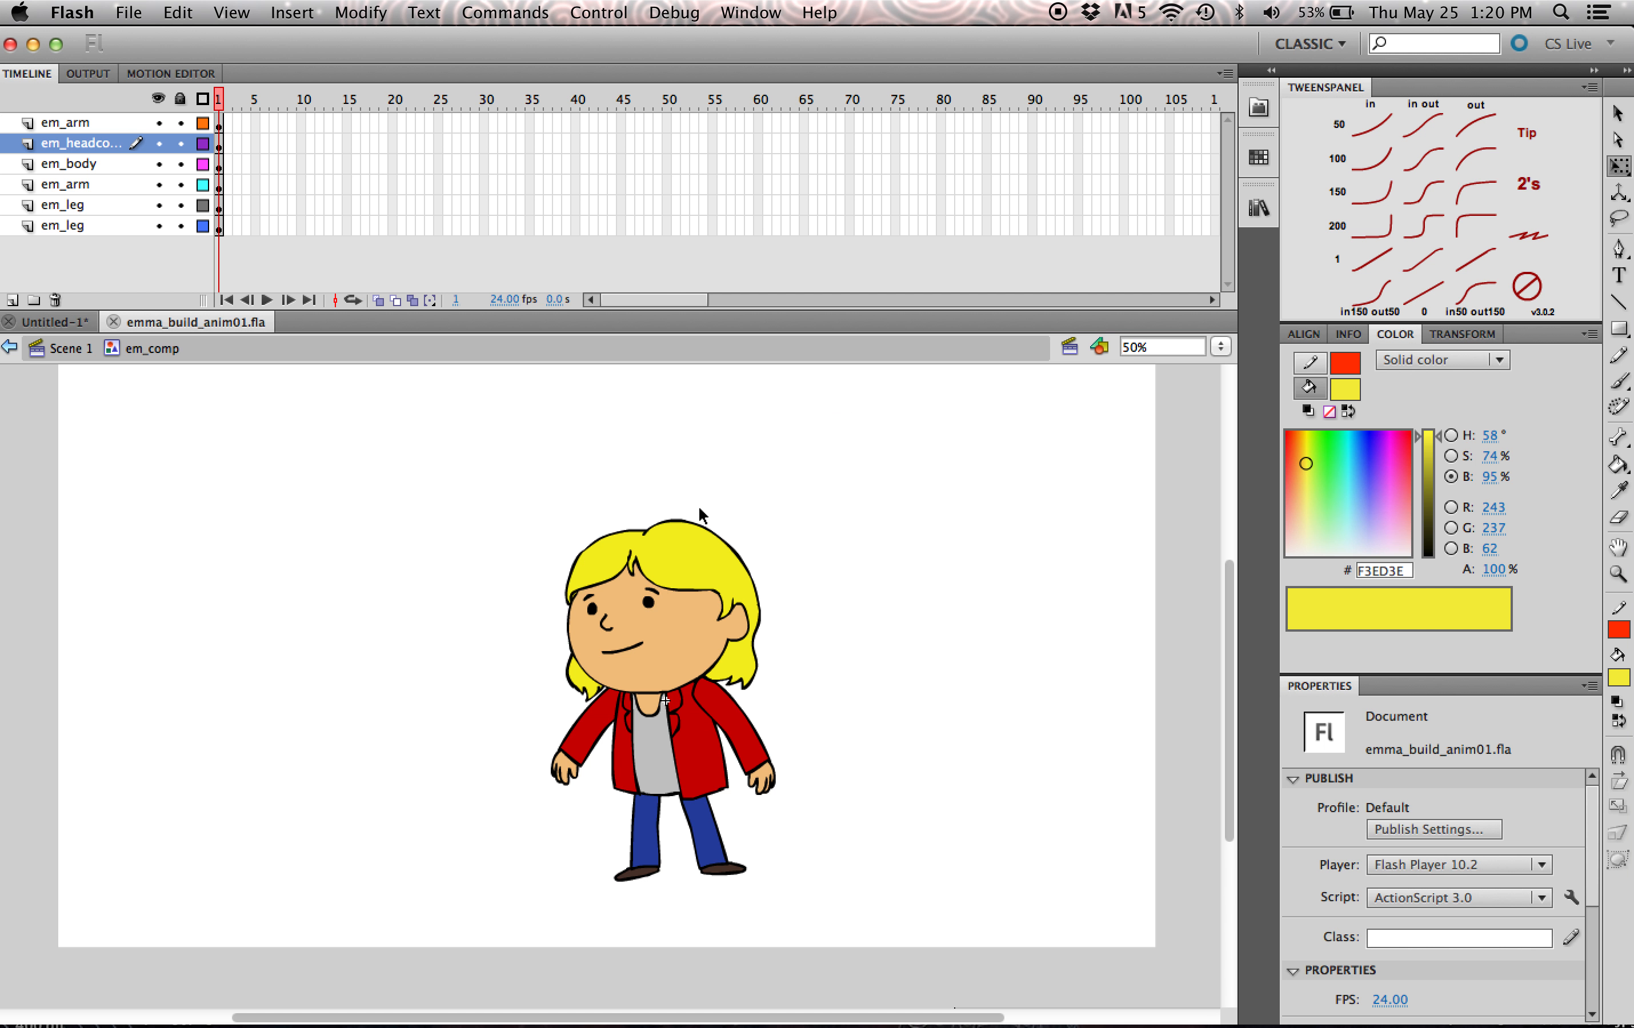
drag(1230, 613, 1227, 610)
click(300, 226)
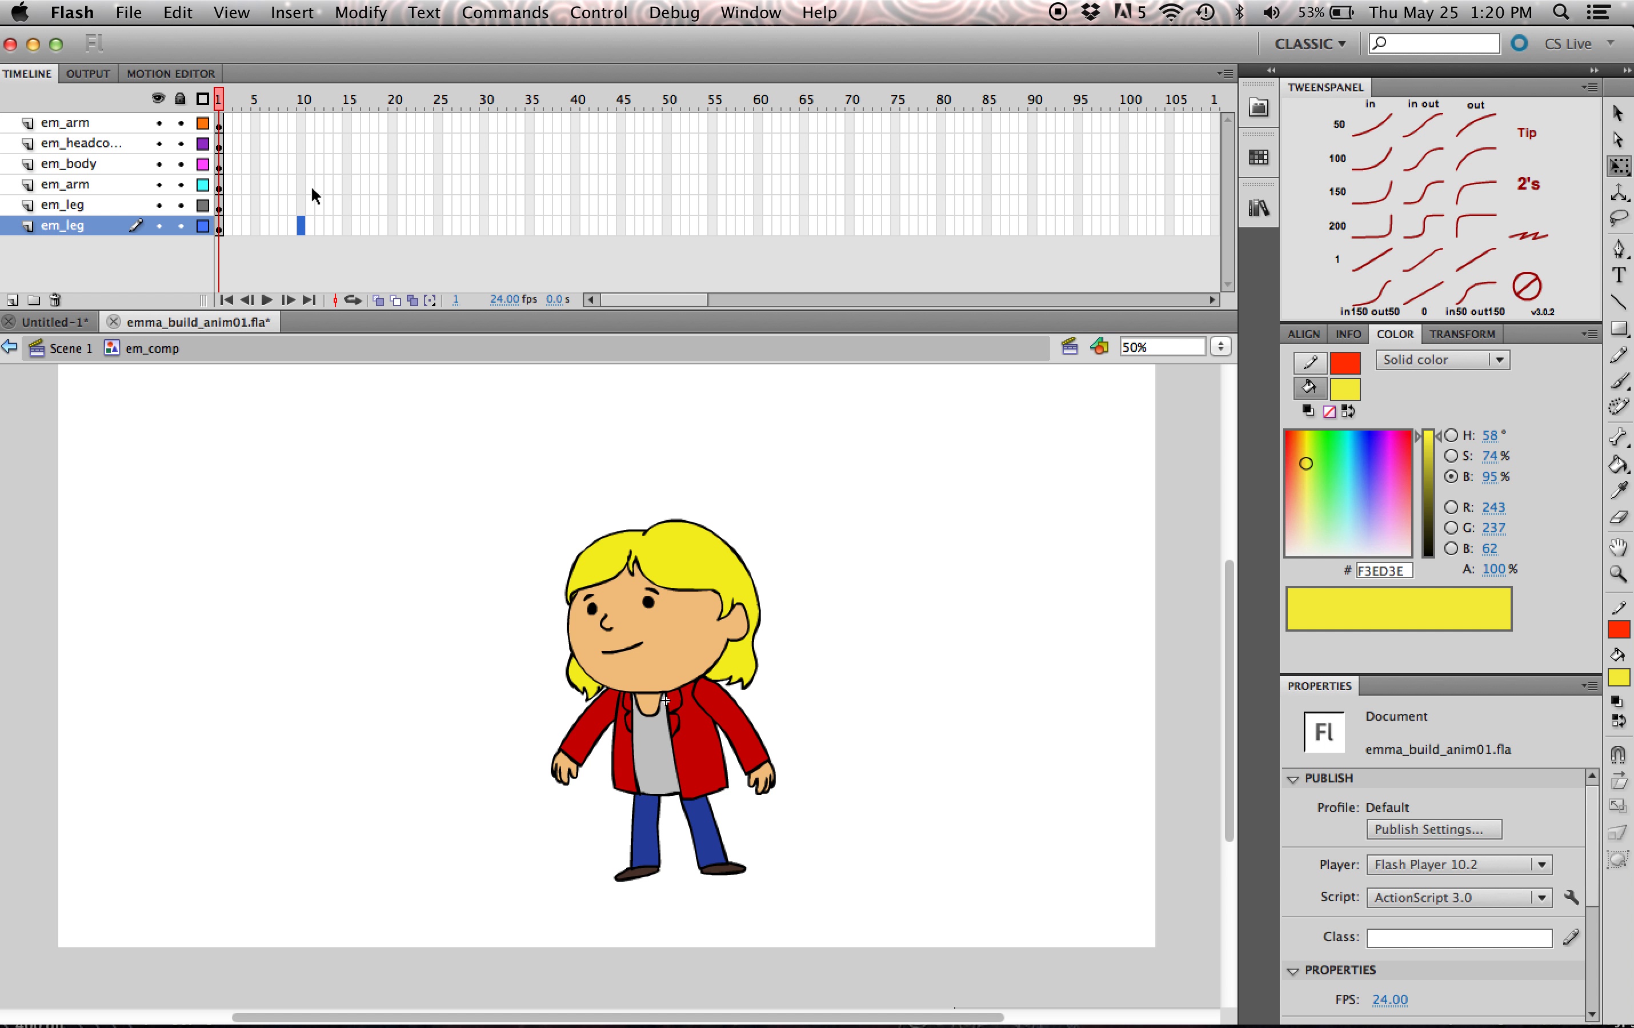
shift+click(302, 125)
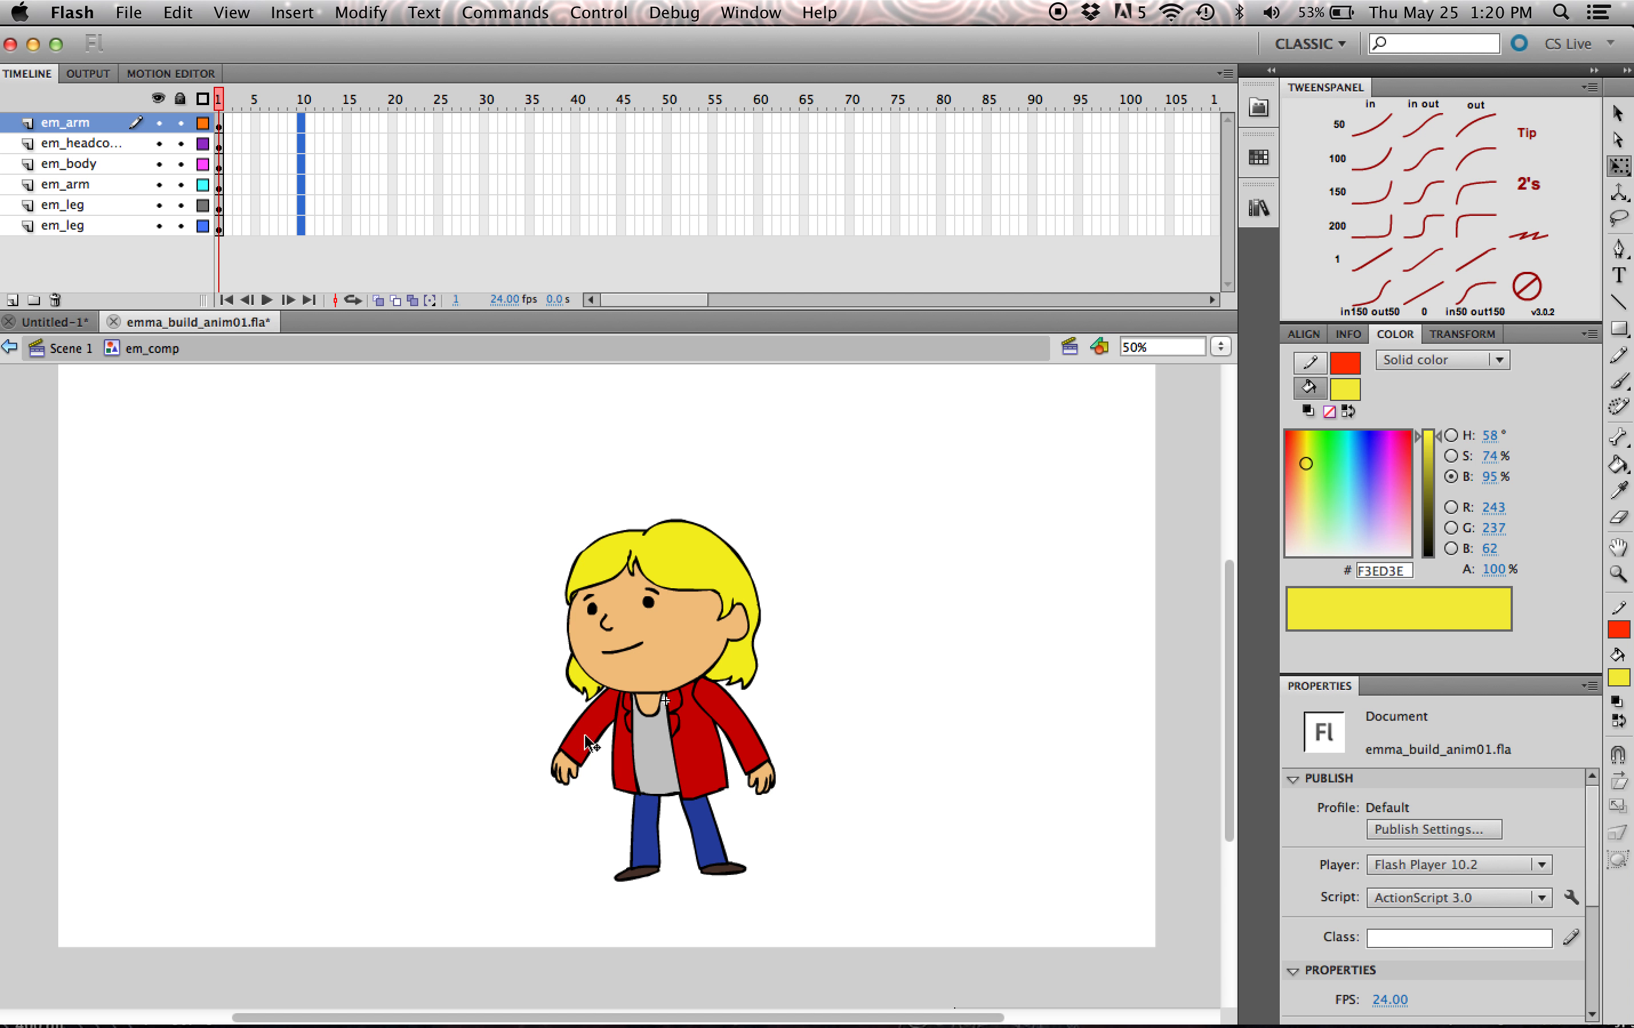
click(886, 715)
click(693, 749)
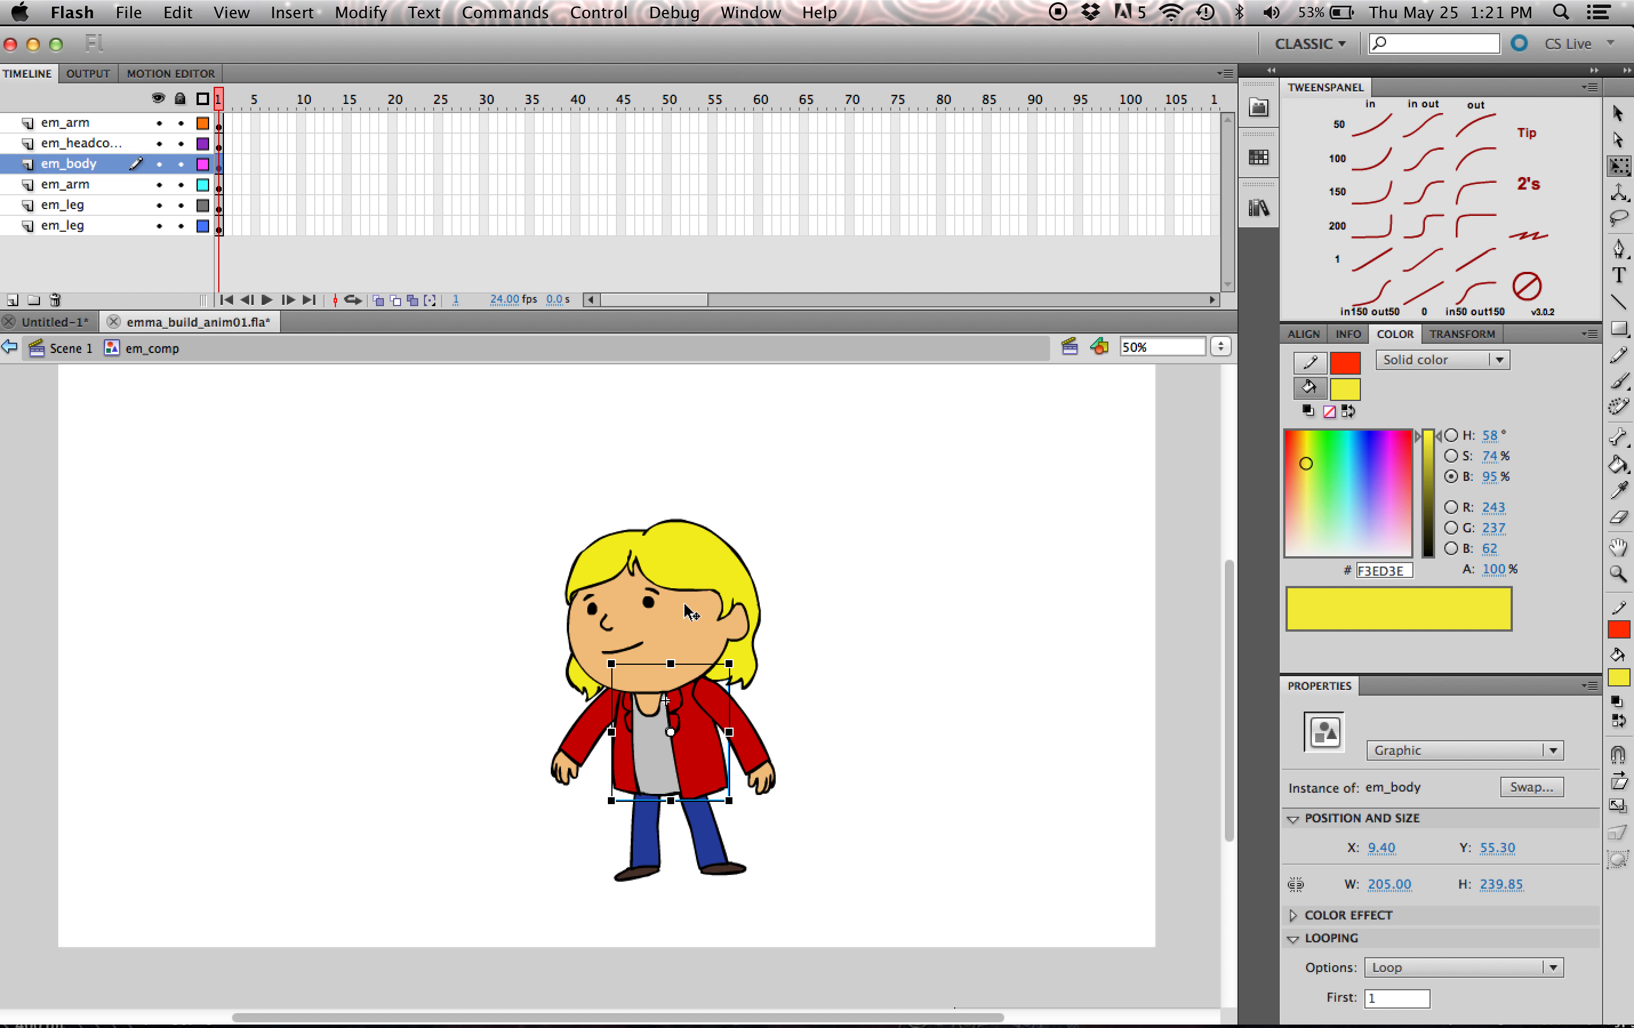
click(230, 125)
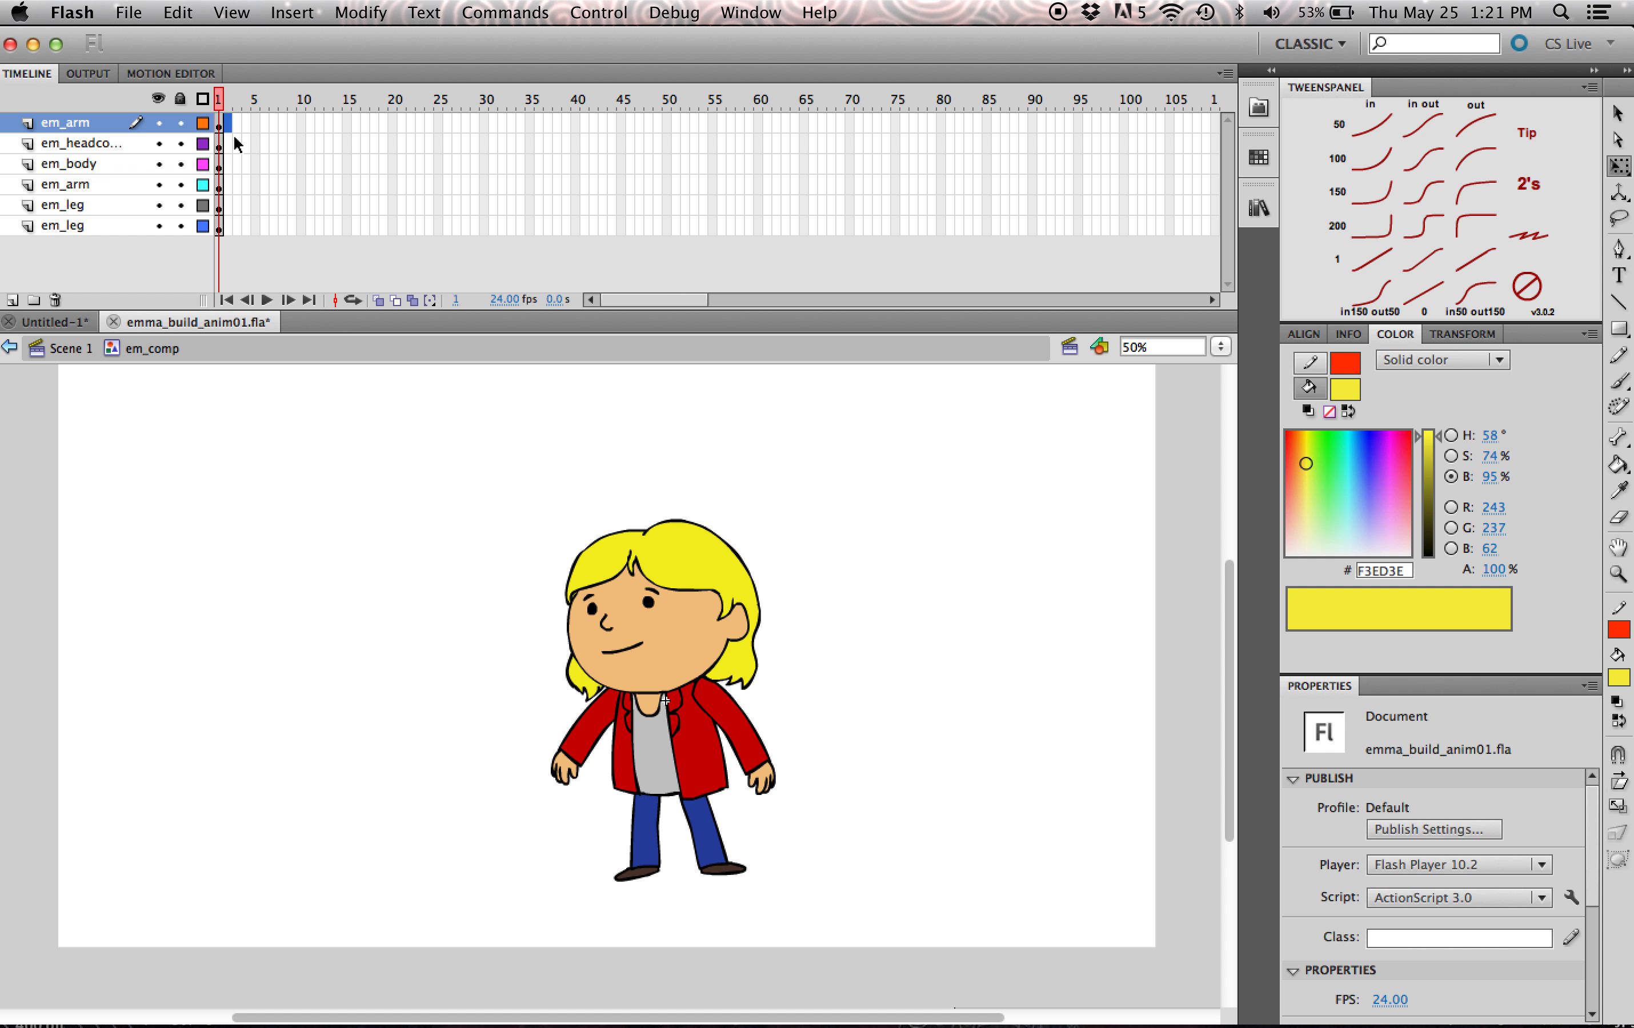
shift+click(224, 226)
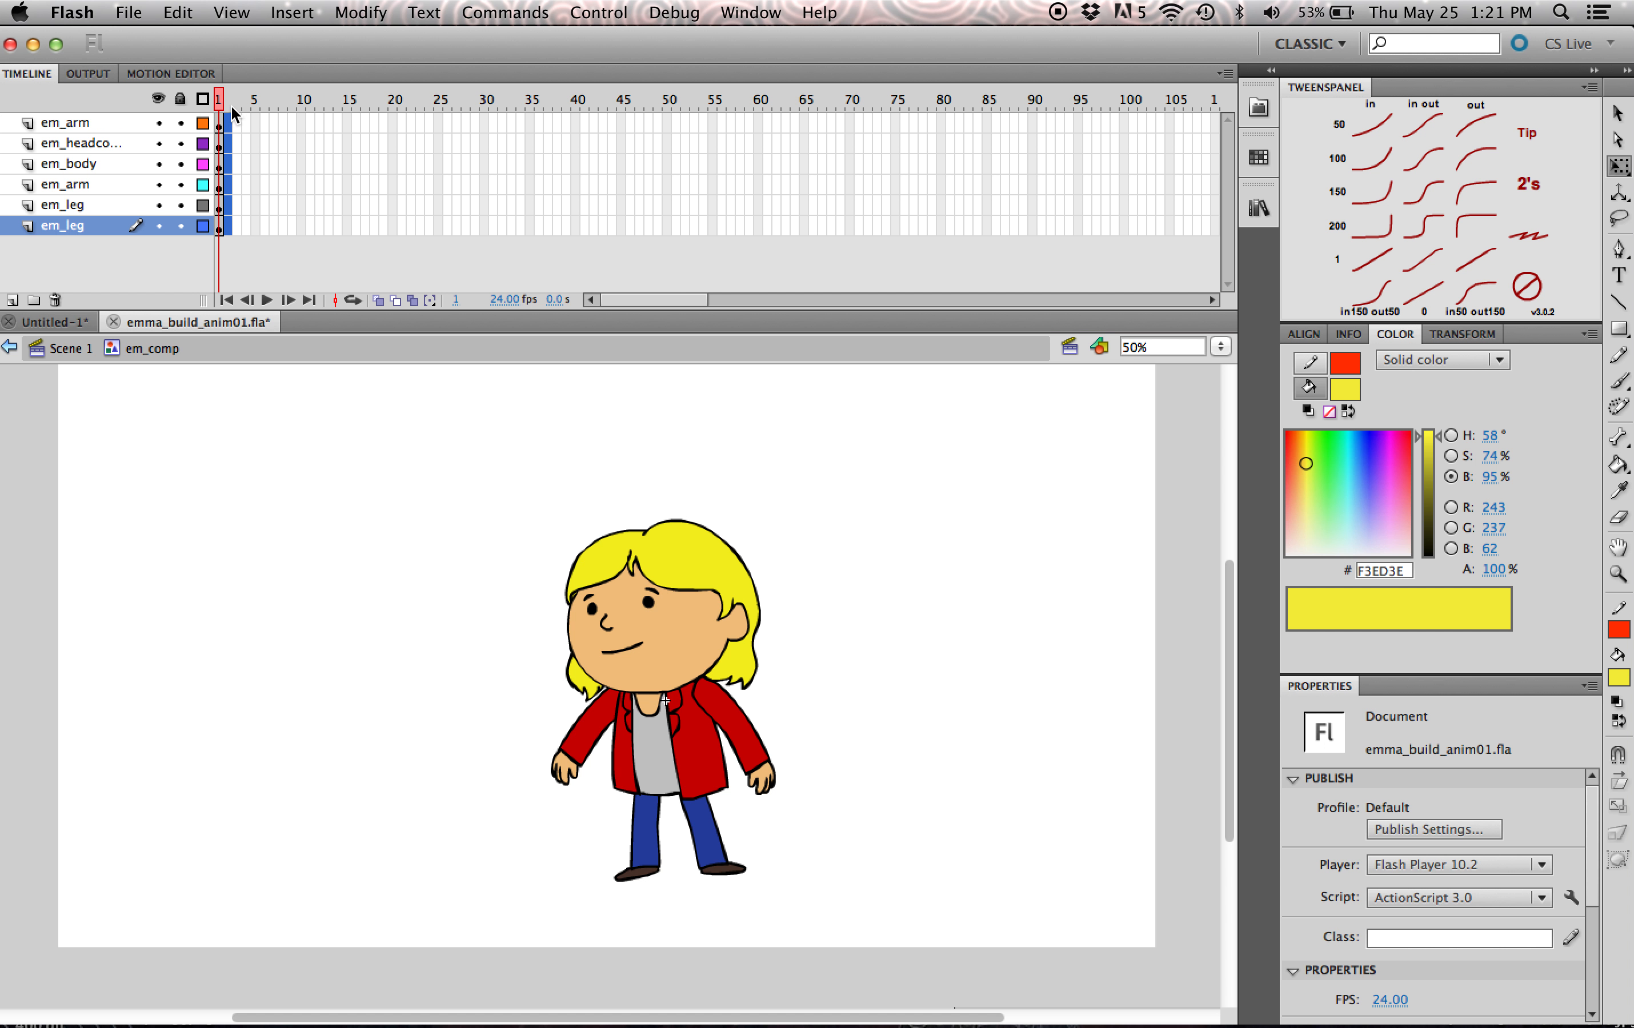
click(238, 121)
shift+click(240, 225)
click(239, 99)
click(227, 97)
click(1230, 582)
- Extend the frames of all six em_comp layers to frame 15
drag(350, 121, 348, 225)
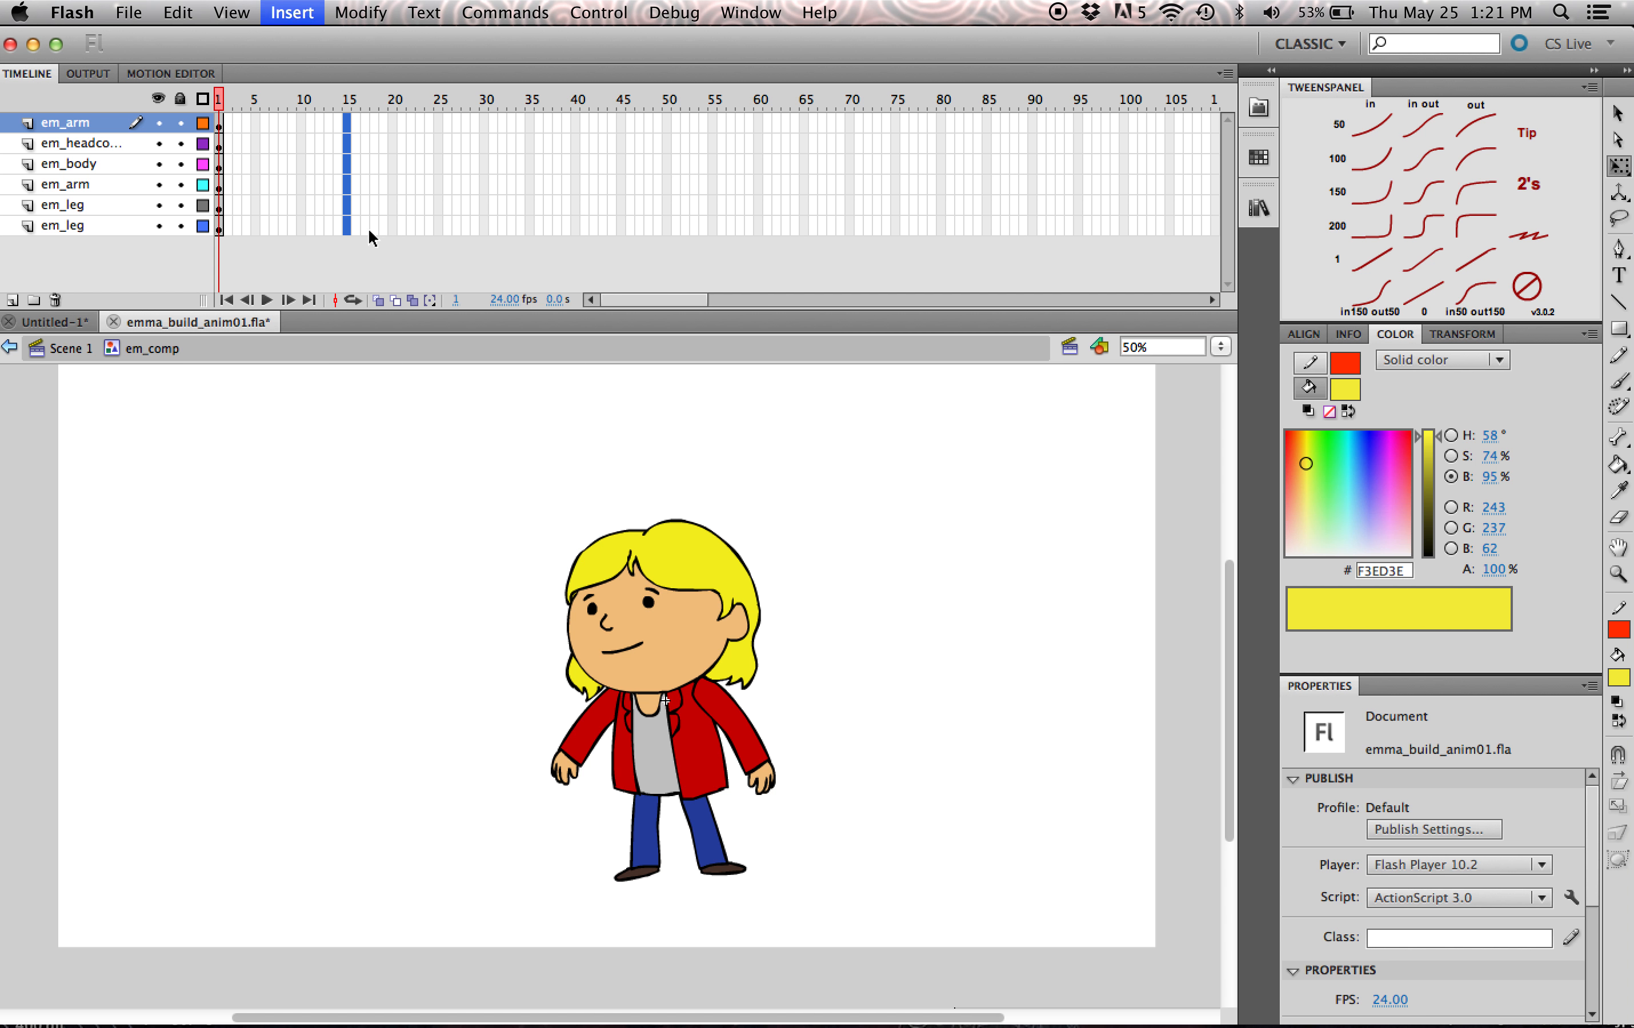
key(F6)
click(729, 831)
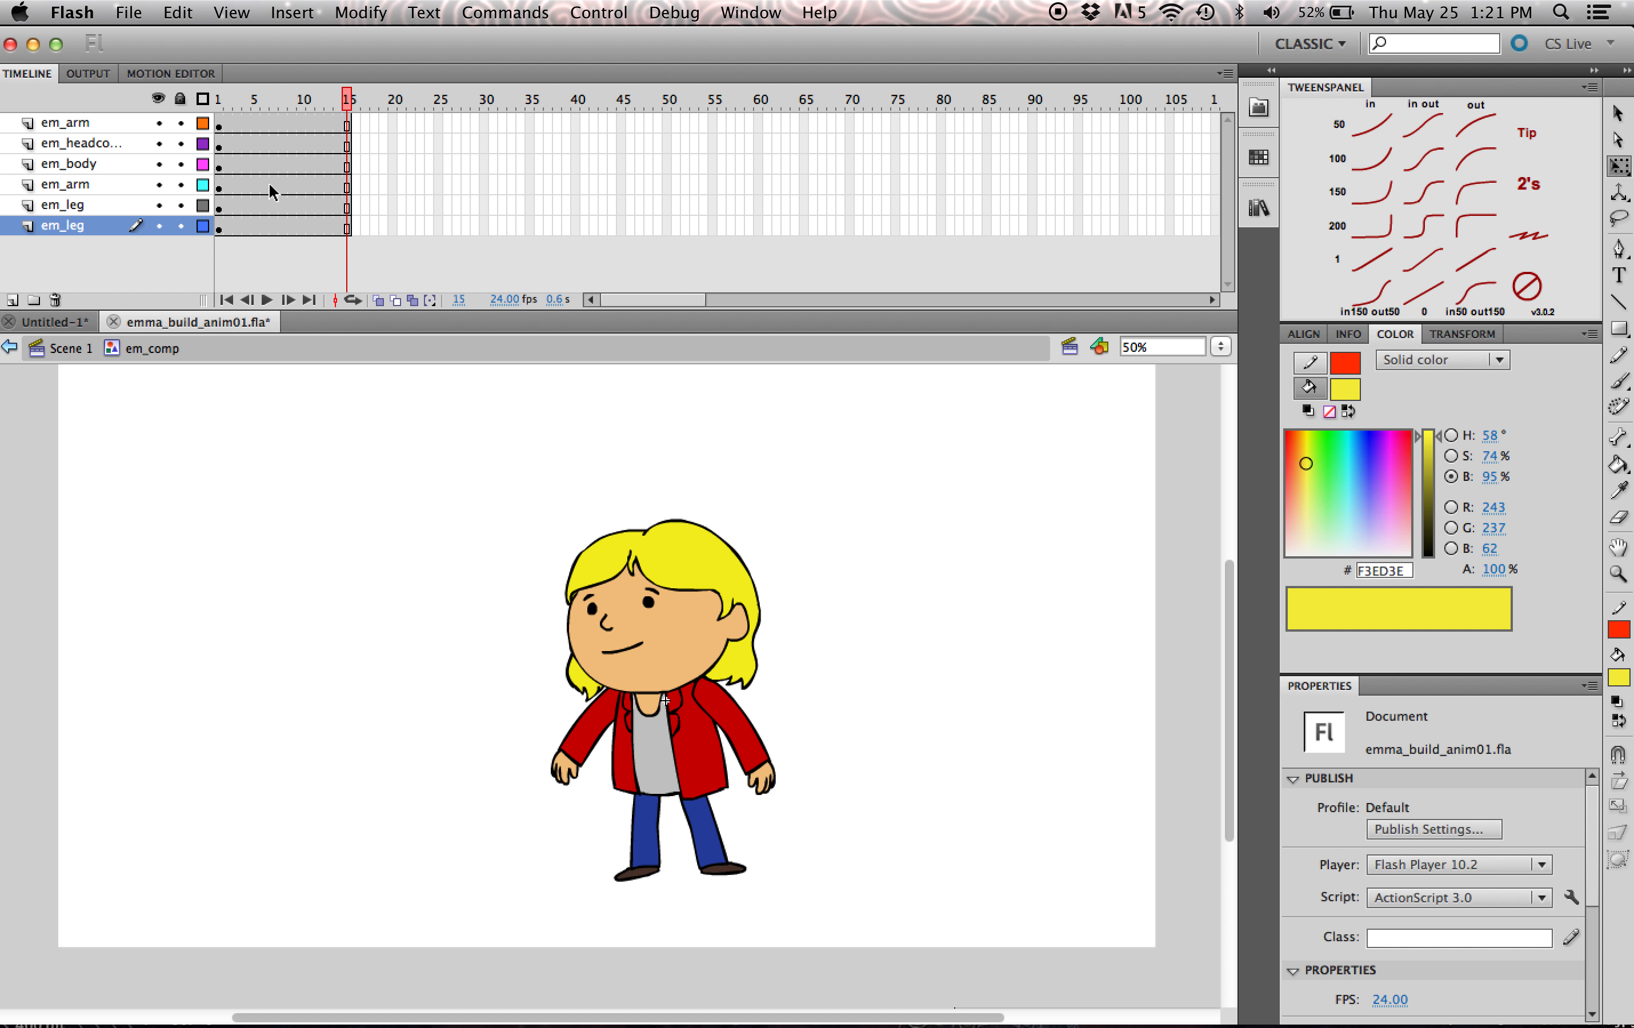
- Insert a keyframe at frame 5 on all six body-part layers
click(671, 614)
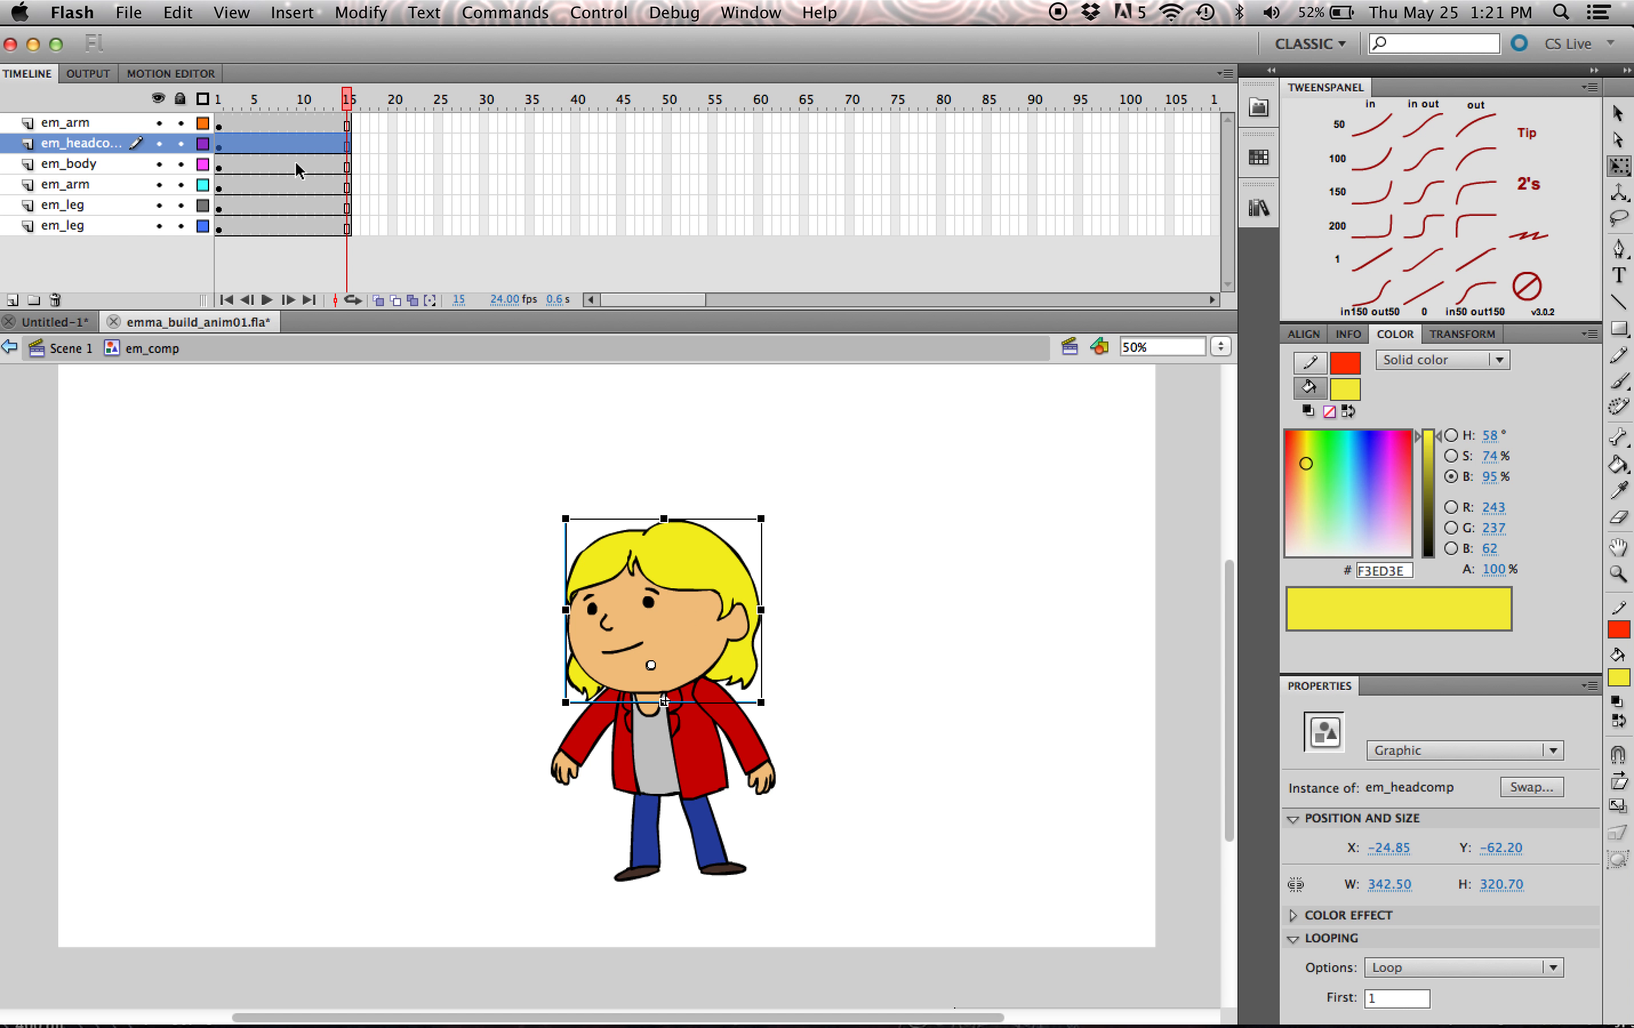
click(262, 124)
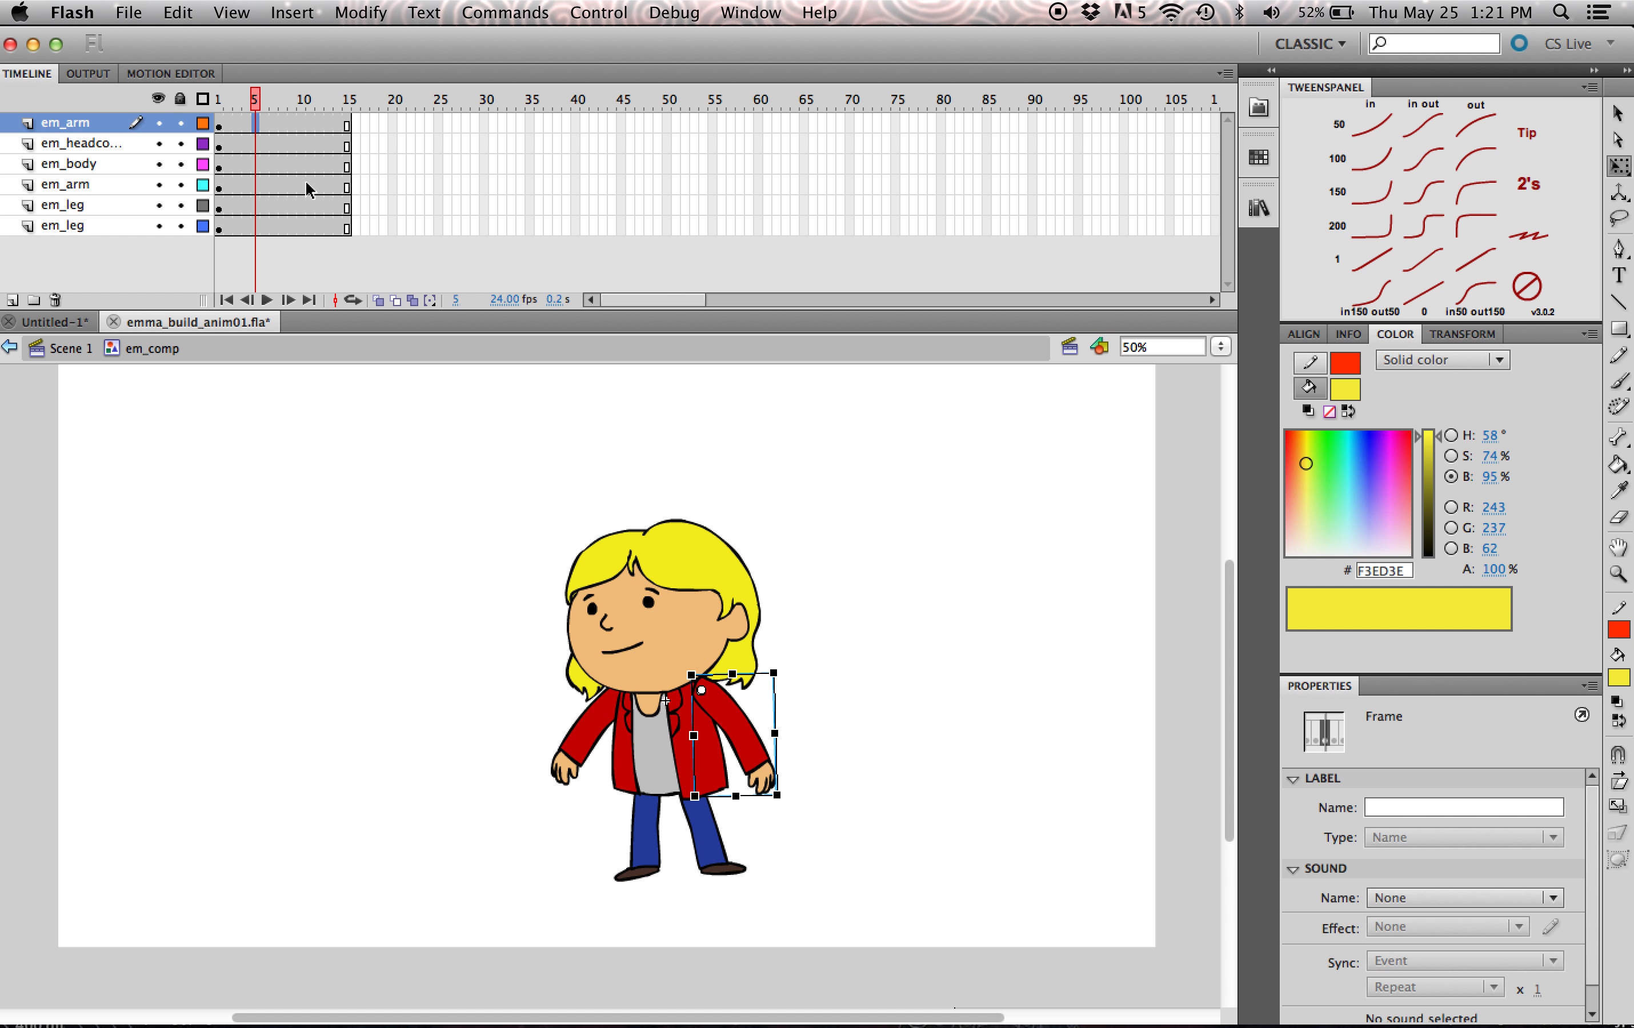
drag(257, 226, 257, 124)
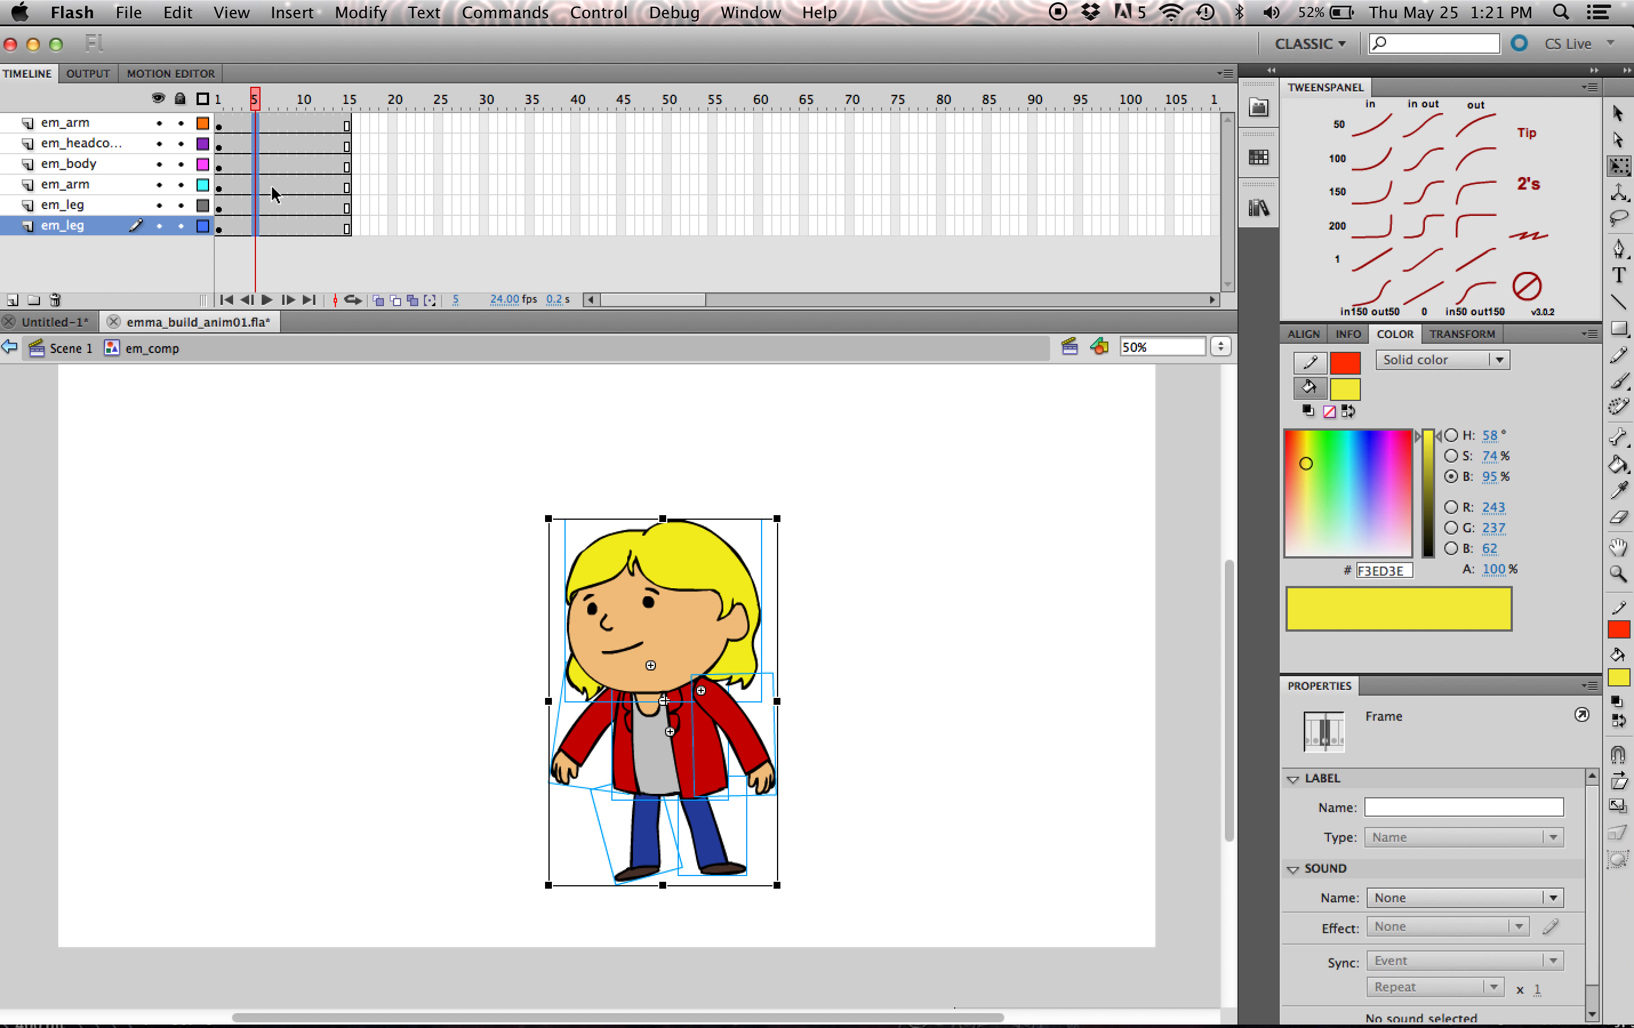
key(F6)
click(308, 460)
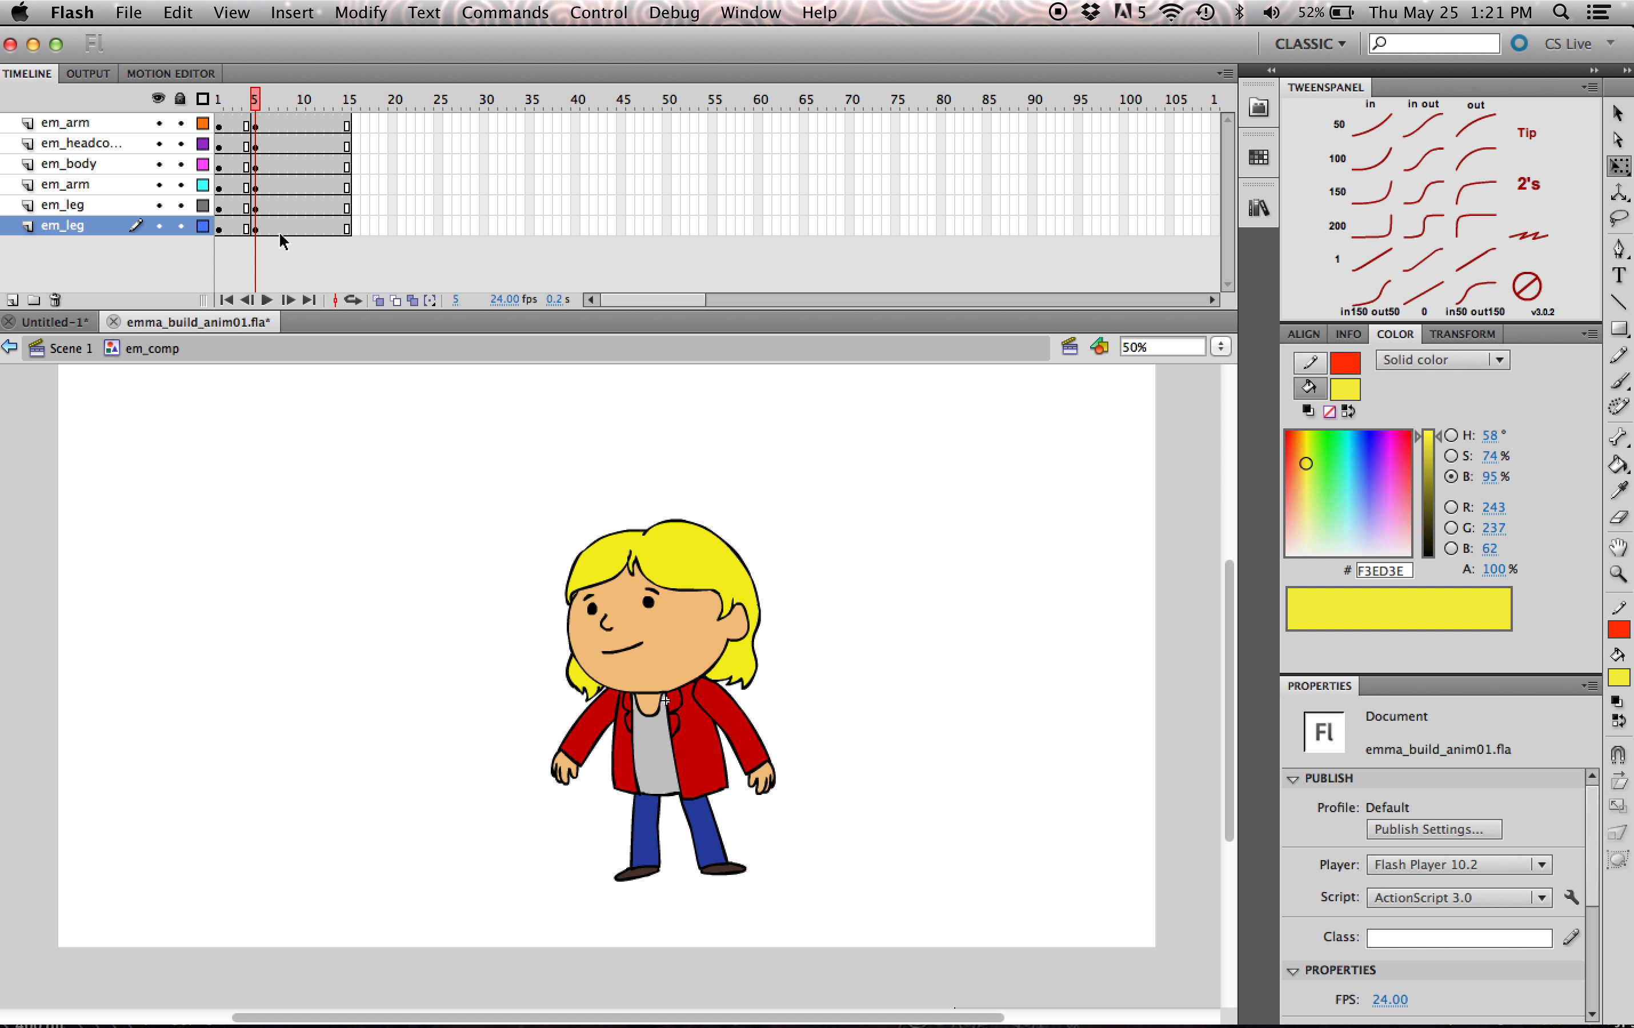
- Move the frame 5 keyframes of all six layers to frame 11
drag(254, 98, 308, 124)
click(256, 126)
shift+click(259, 221)
- Extend the frames of all six body-part layers to frame 25
click(347, 124)
shift+click(349, 225)
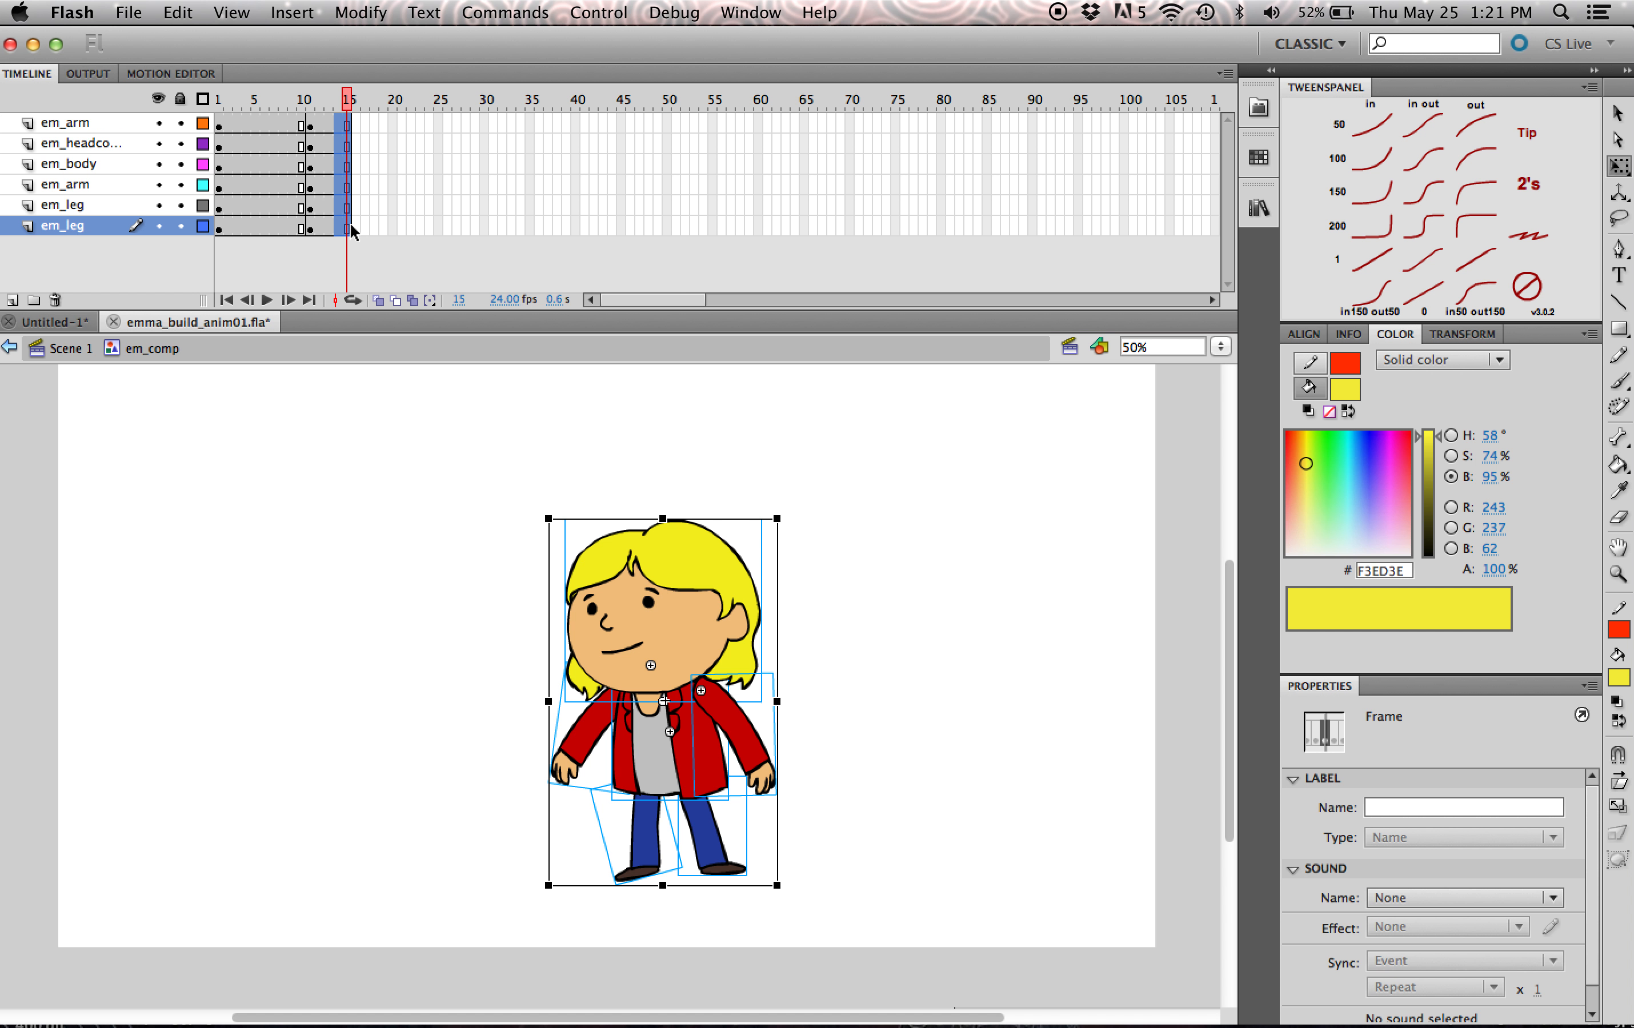
key(F7)
key(super+z)
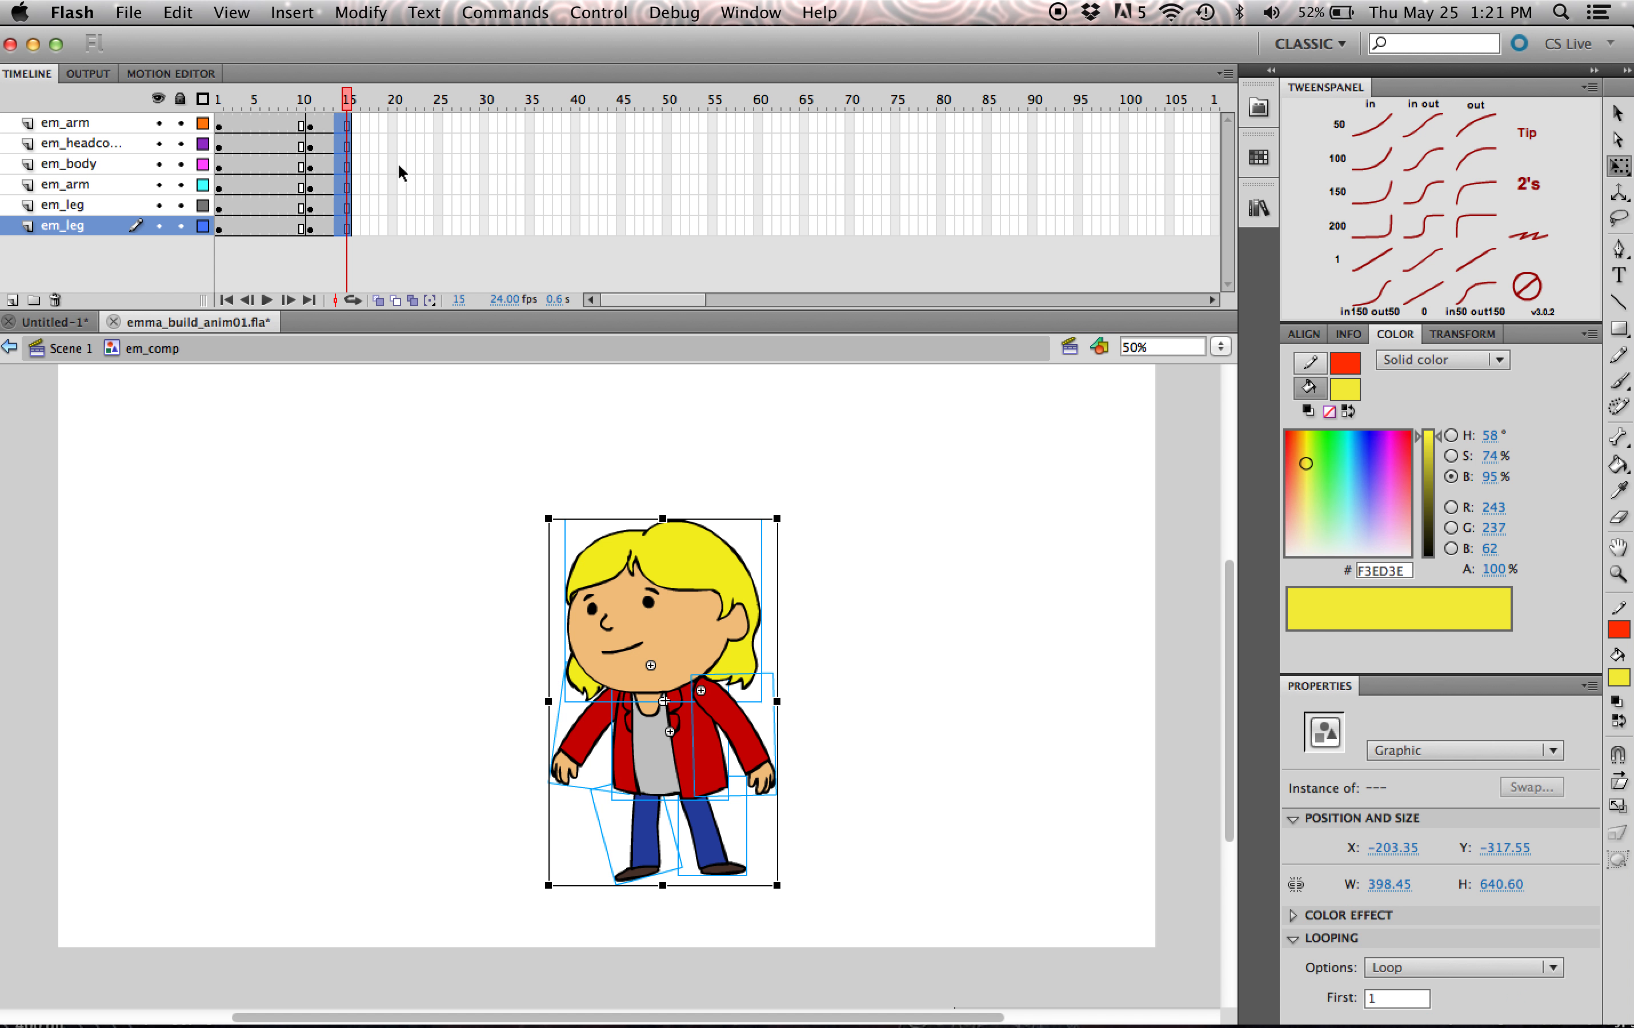
click(398, 169)
click(439, 122)
shift+click(441, 225)
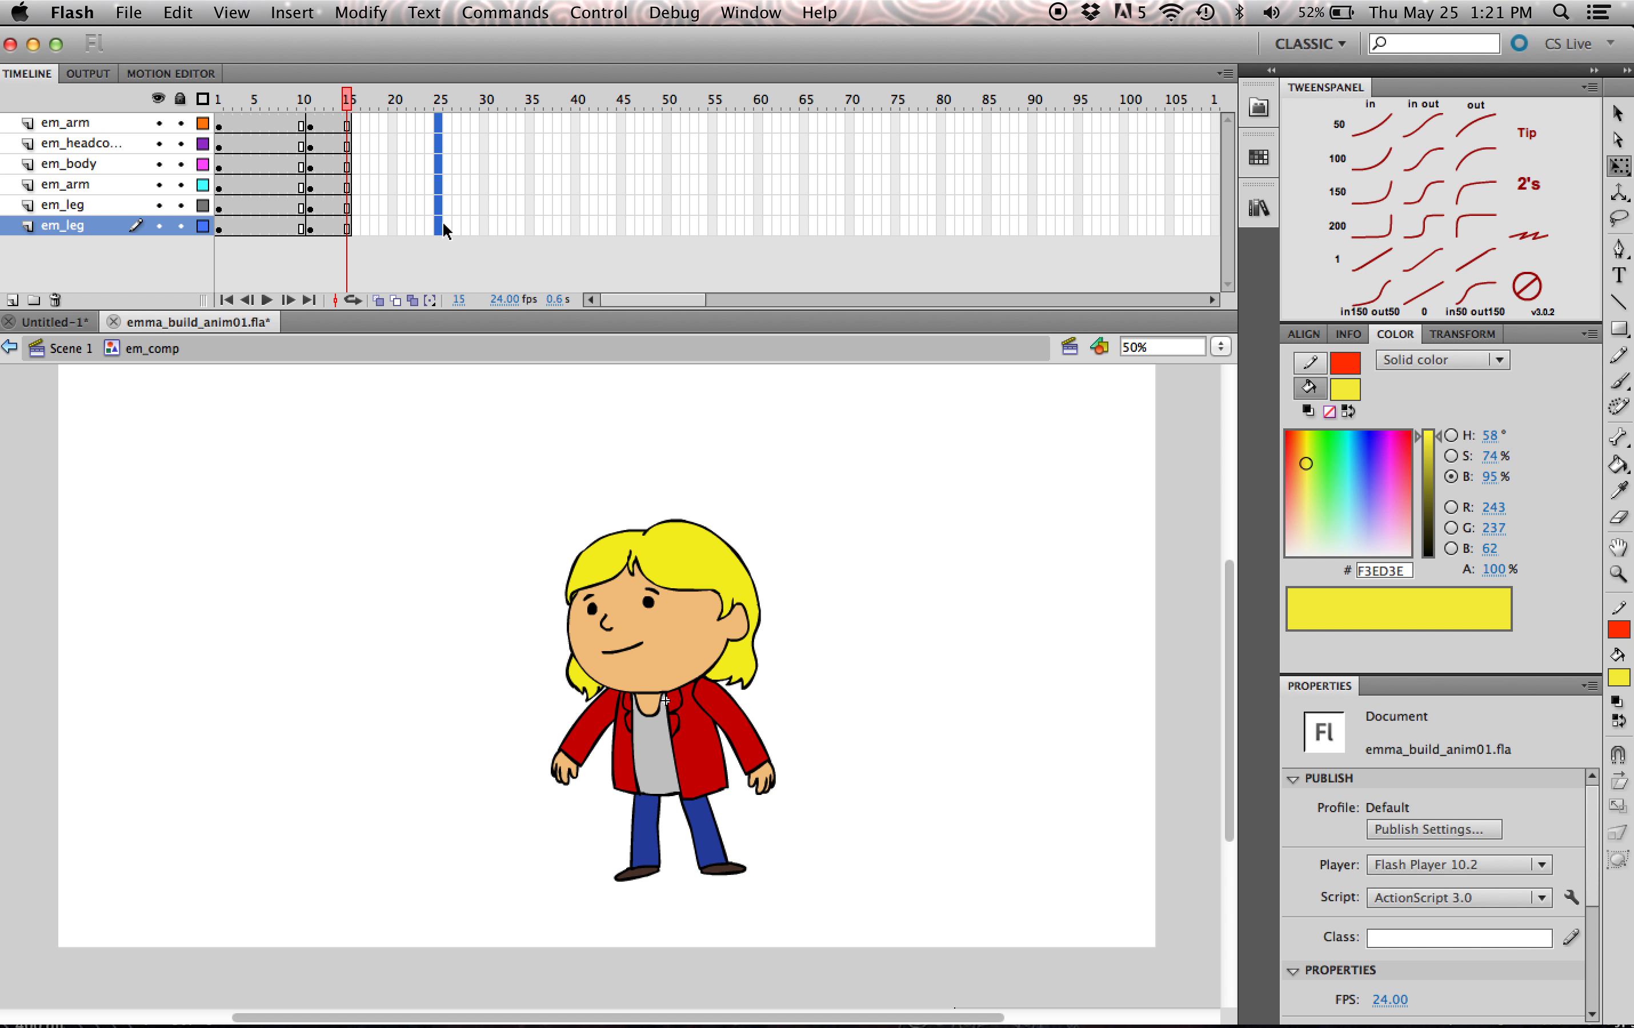
key(F5)
- Insert keyframes at frame 5 on all layers ahead of those at frame 11, and return to frame 1
click(264, 125)
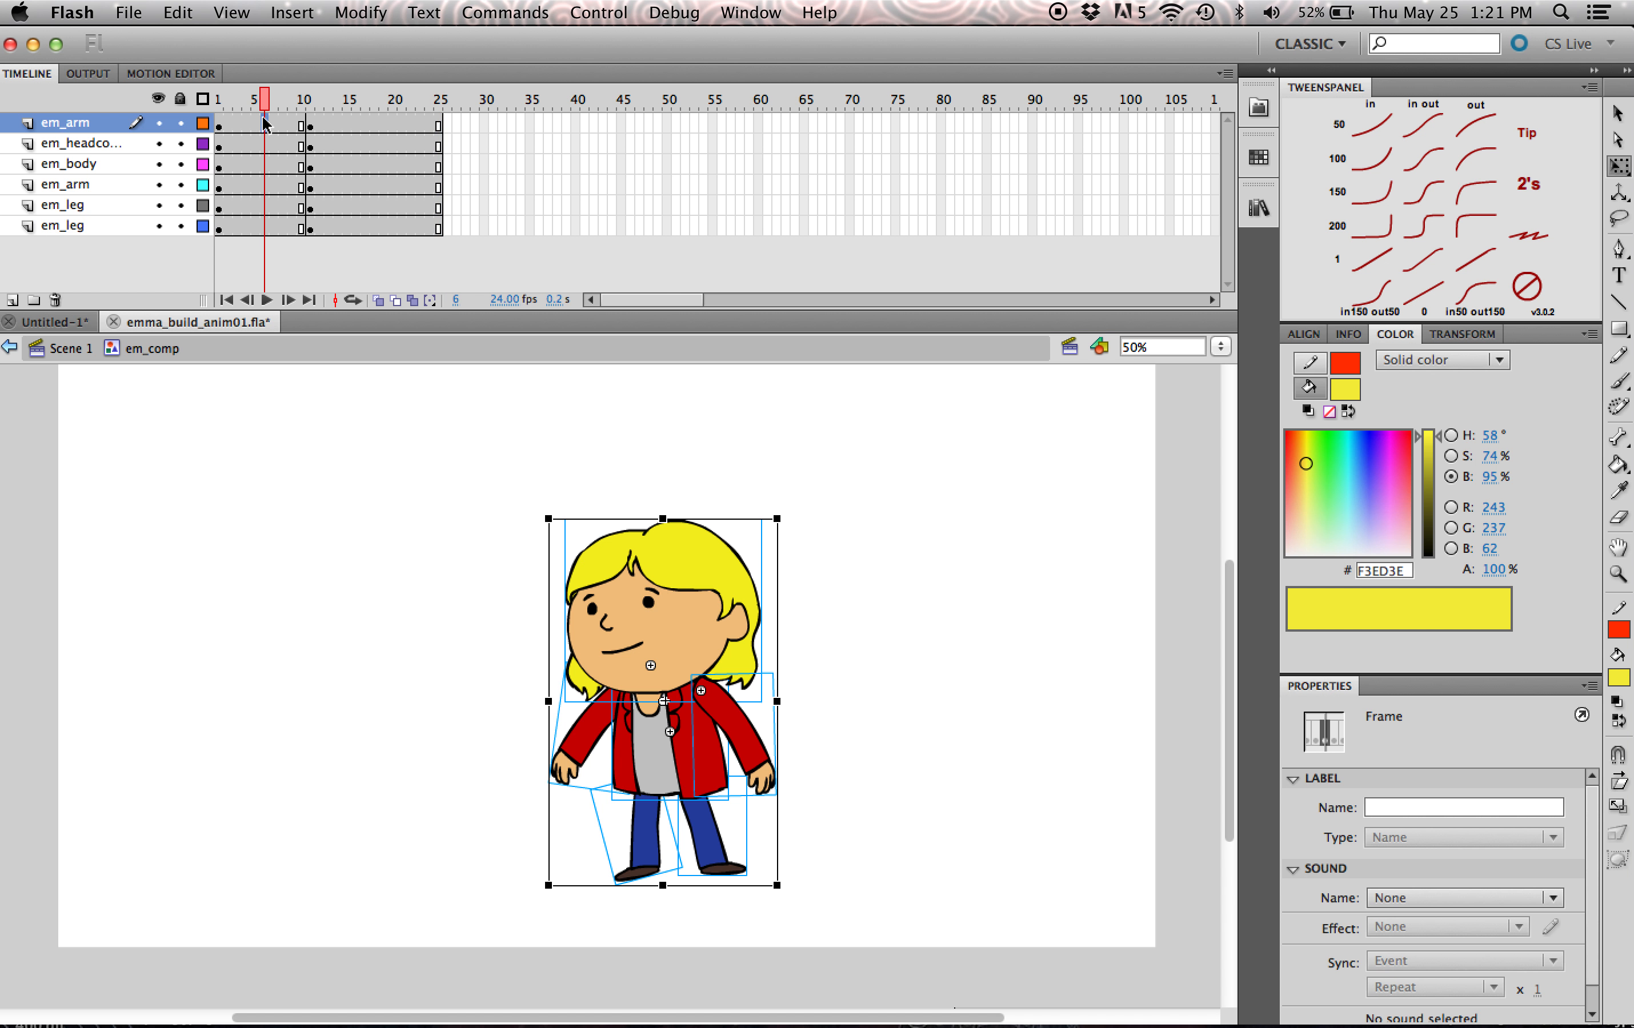
click(256, 125)
click(256, 225)
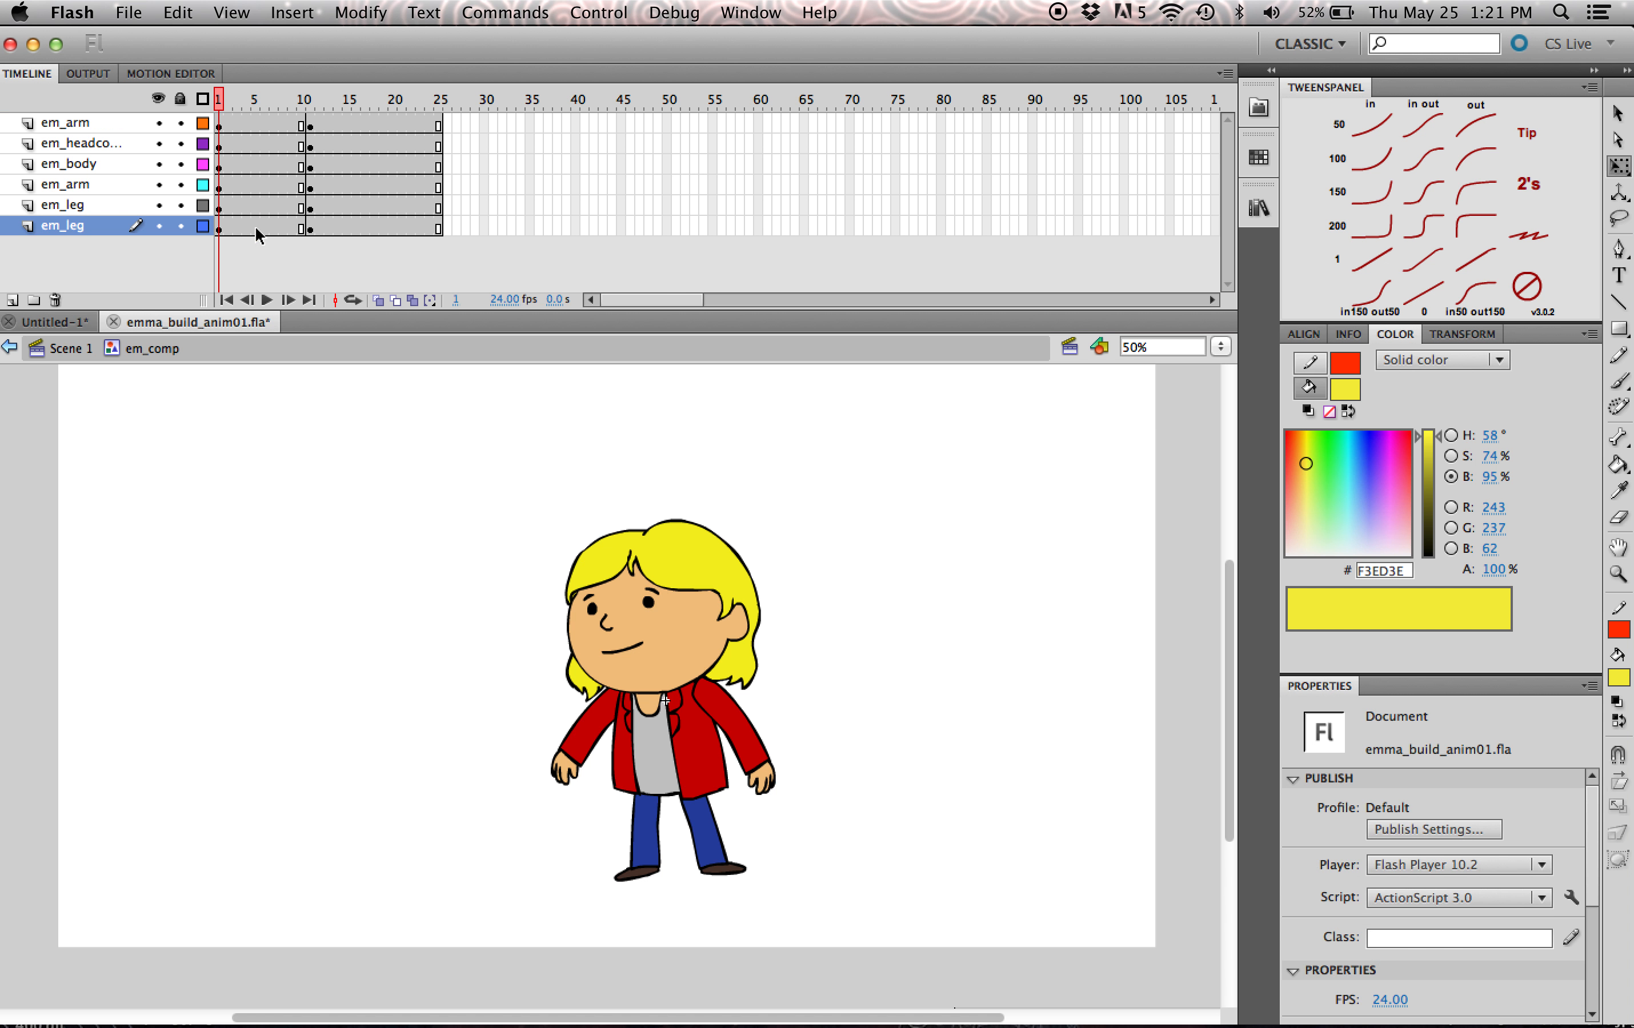
shift+click(256, 125)
key(F6)
click(256, 108)
drag(256, 106, 214, 130)
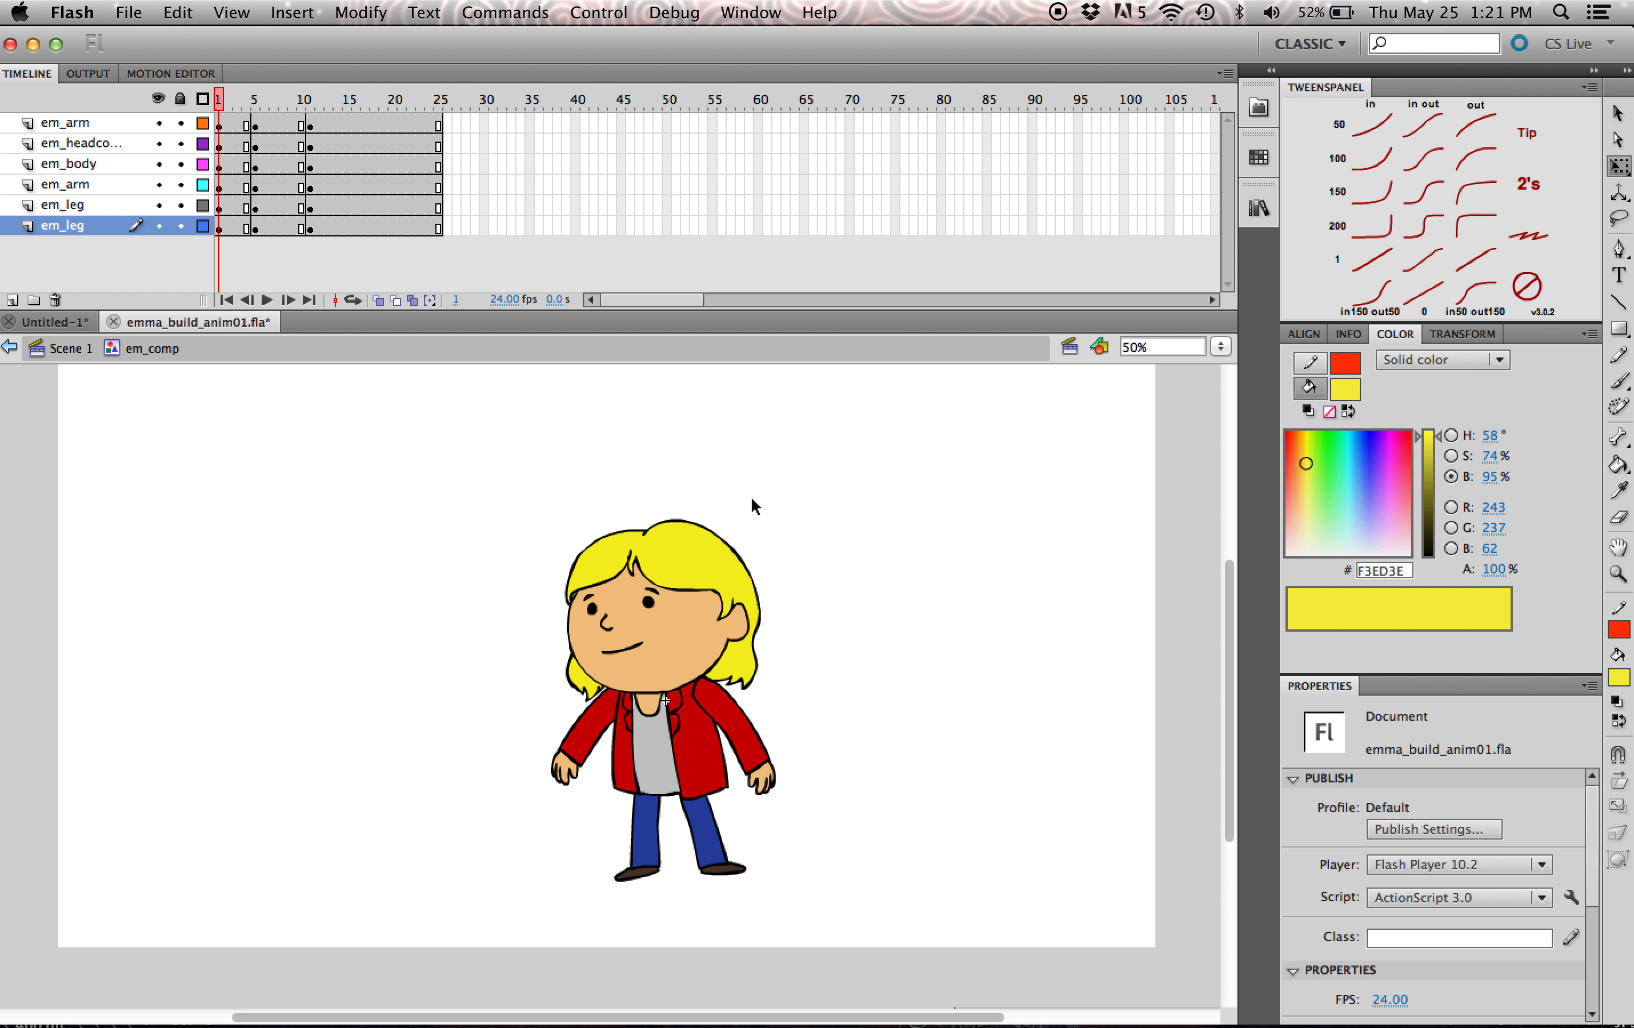
- Clear the keyframes between frames 5 and 13 on all six layers
click(694, 611)
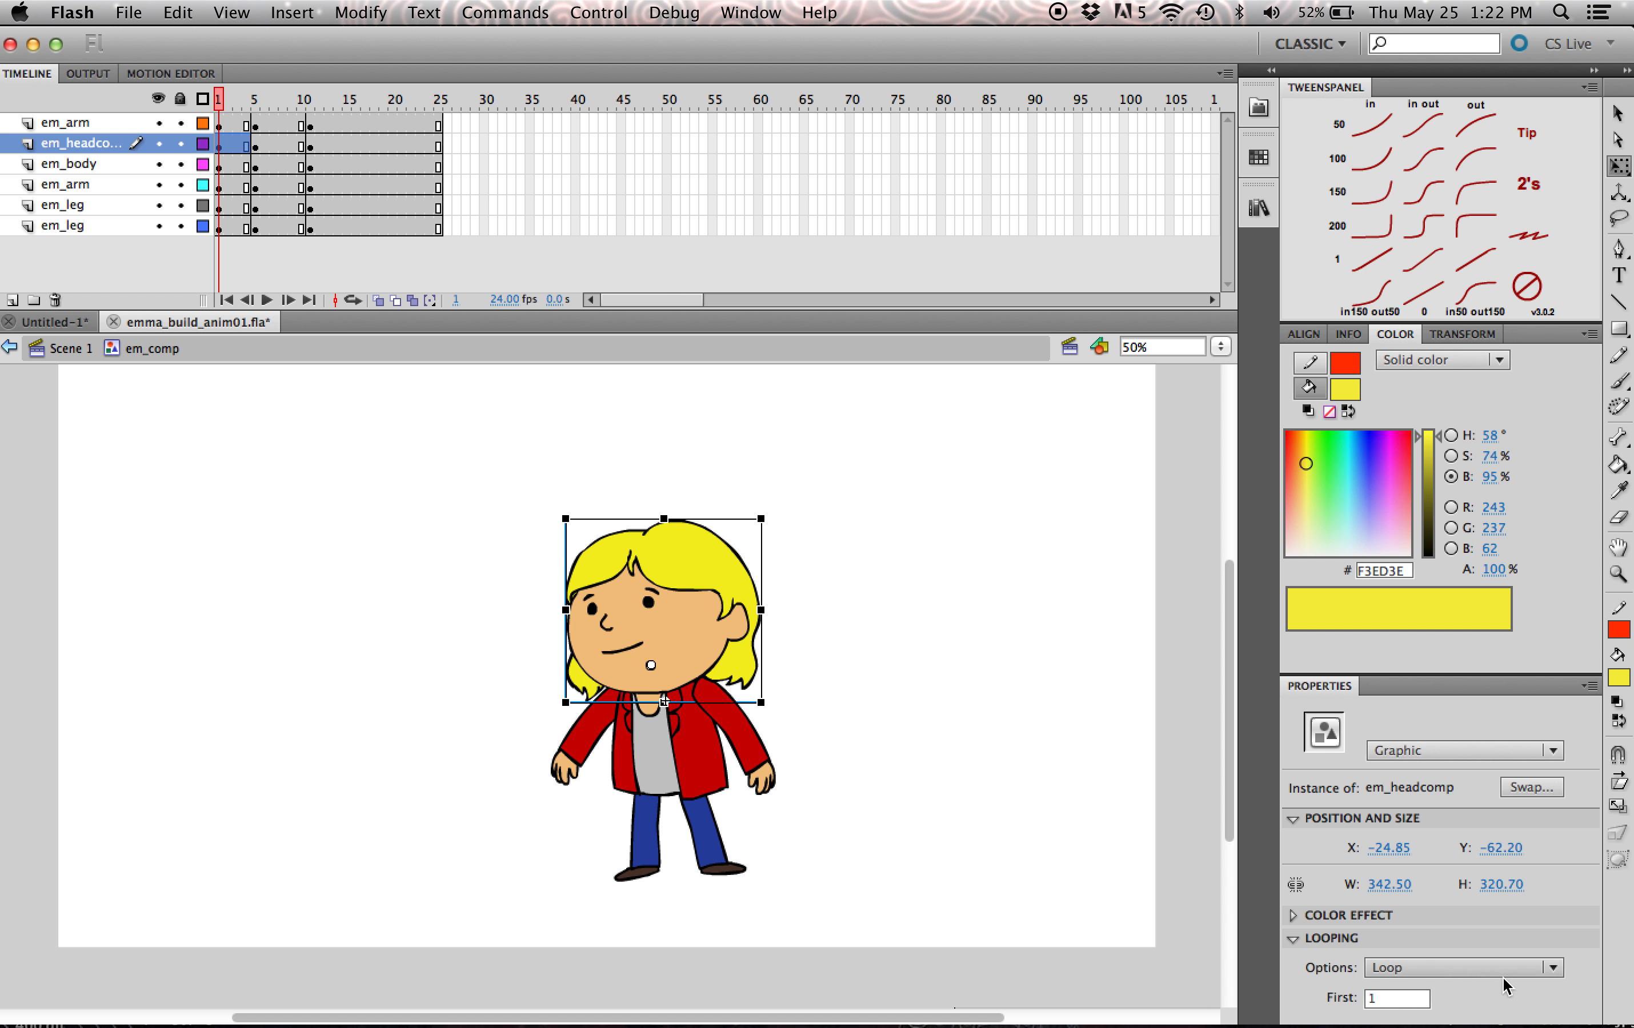
click(256, 126)
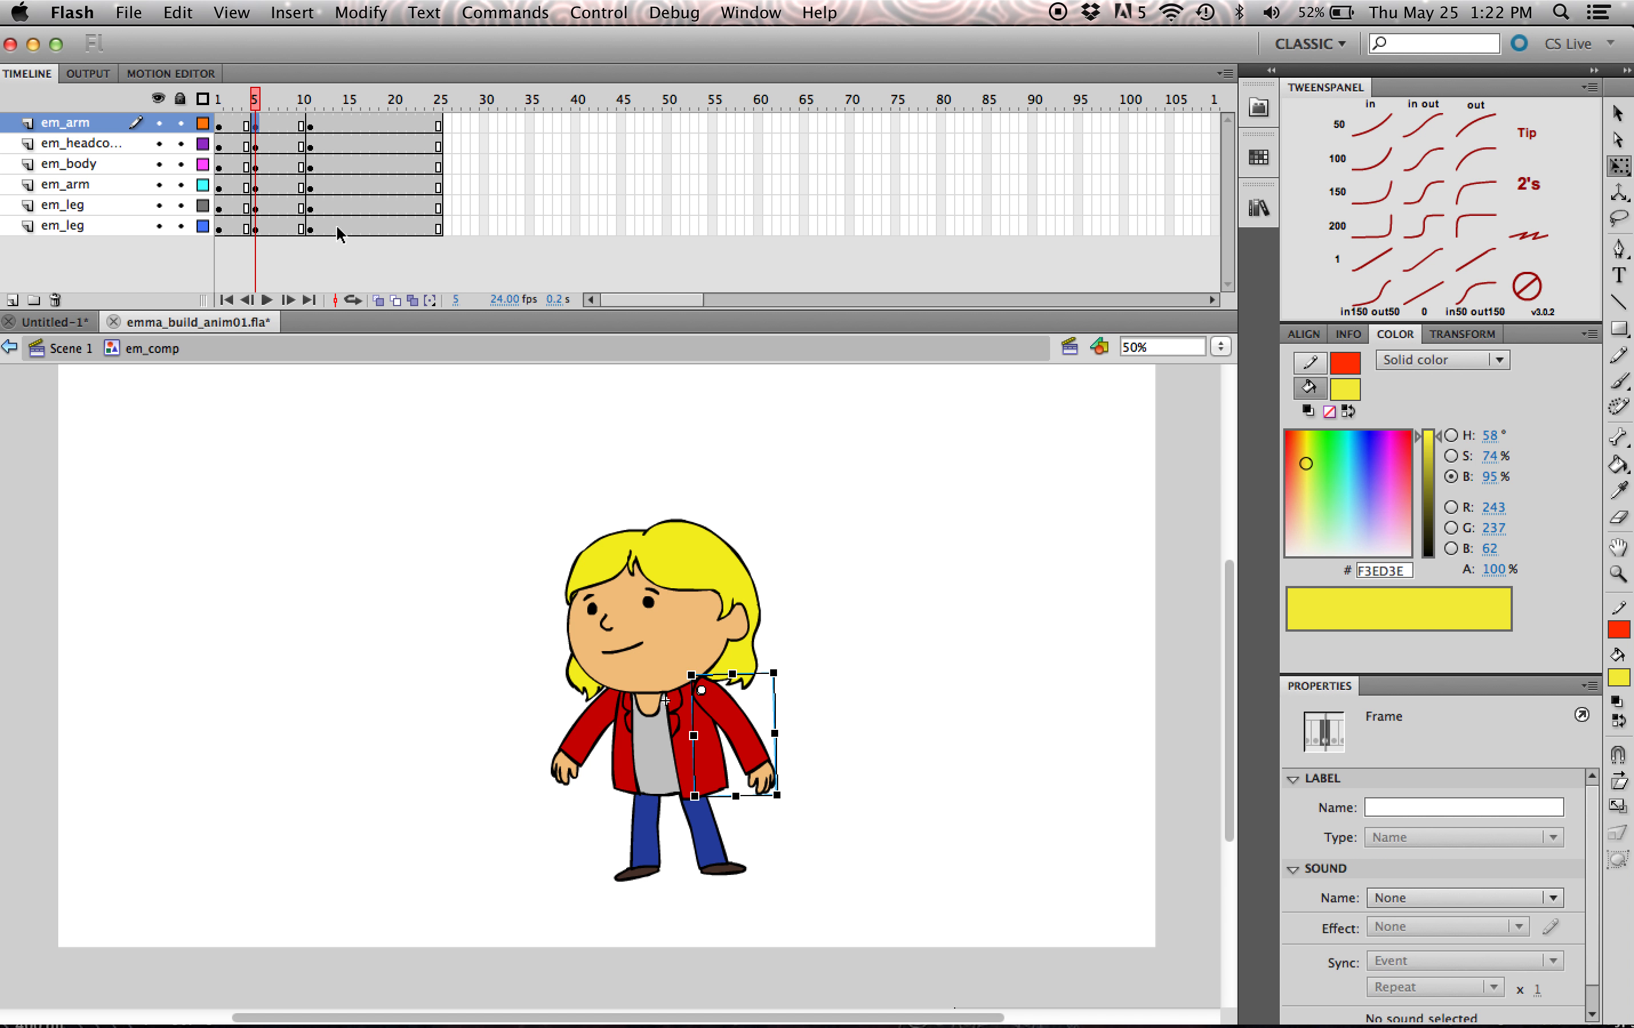
shift+click(332, 228)
key(shift+F6)
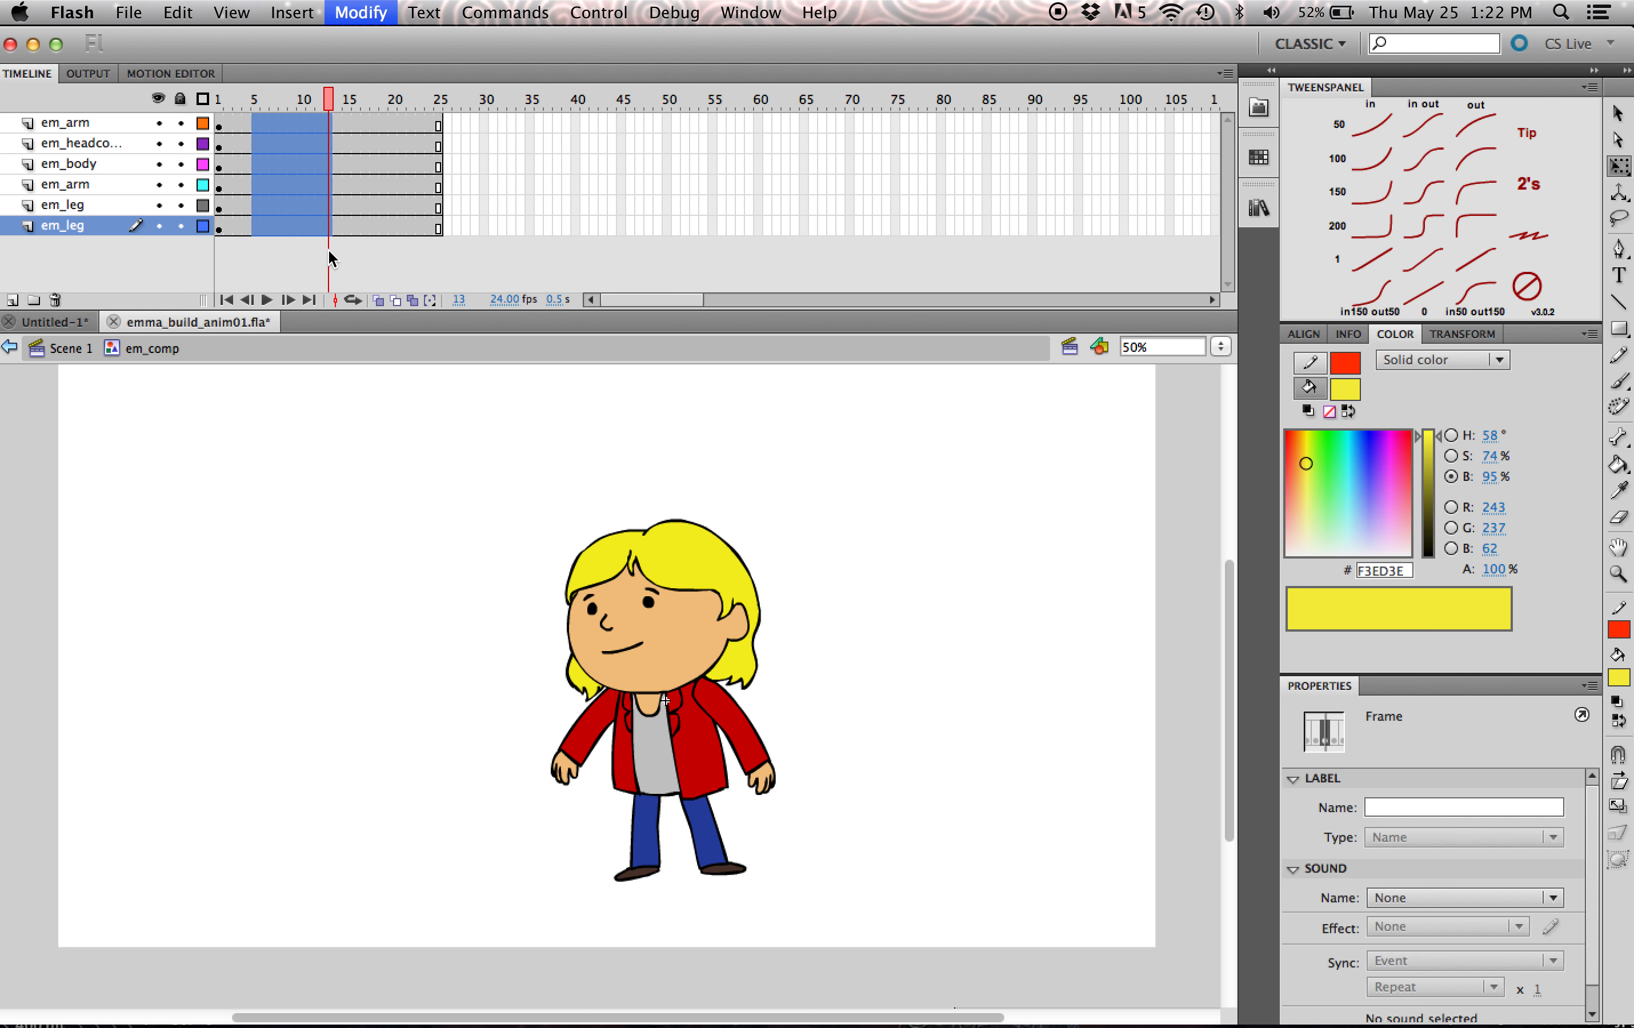
- Return to frame 1 and set the head instance's looping option to Play Once
click(221, 106)
click(676, 607)
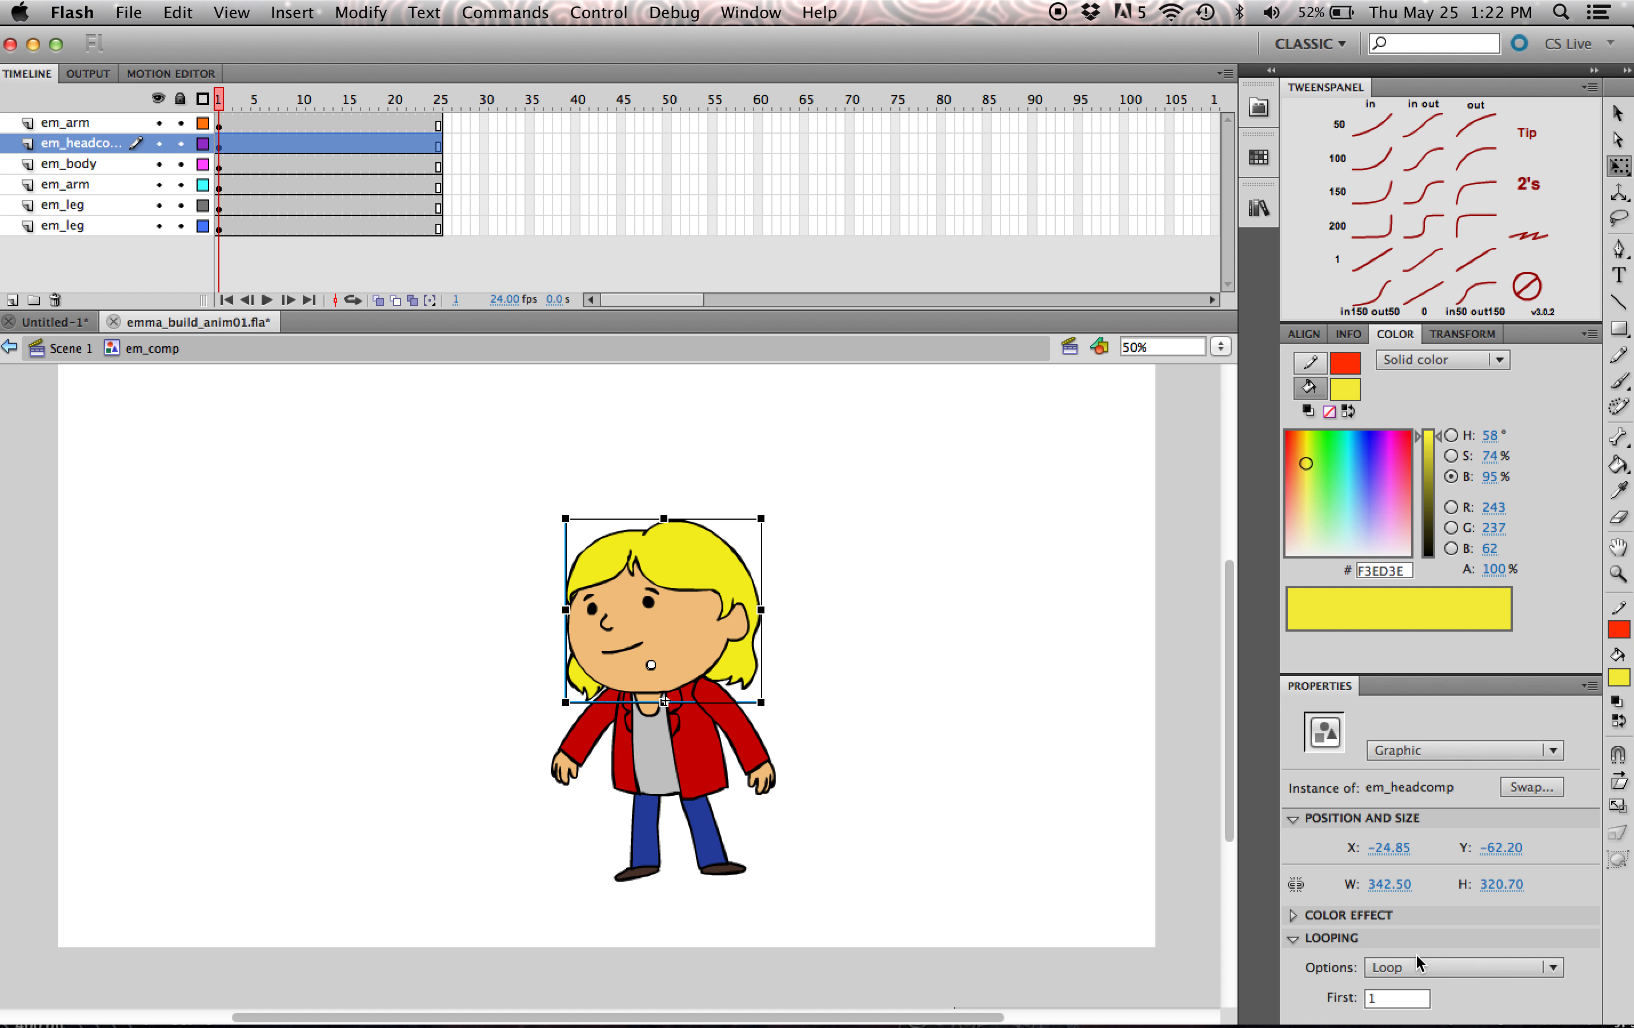
click(1409, 977)
click(1432, 945)
click(1437, 979)
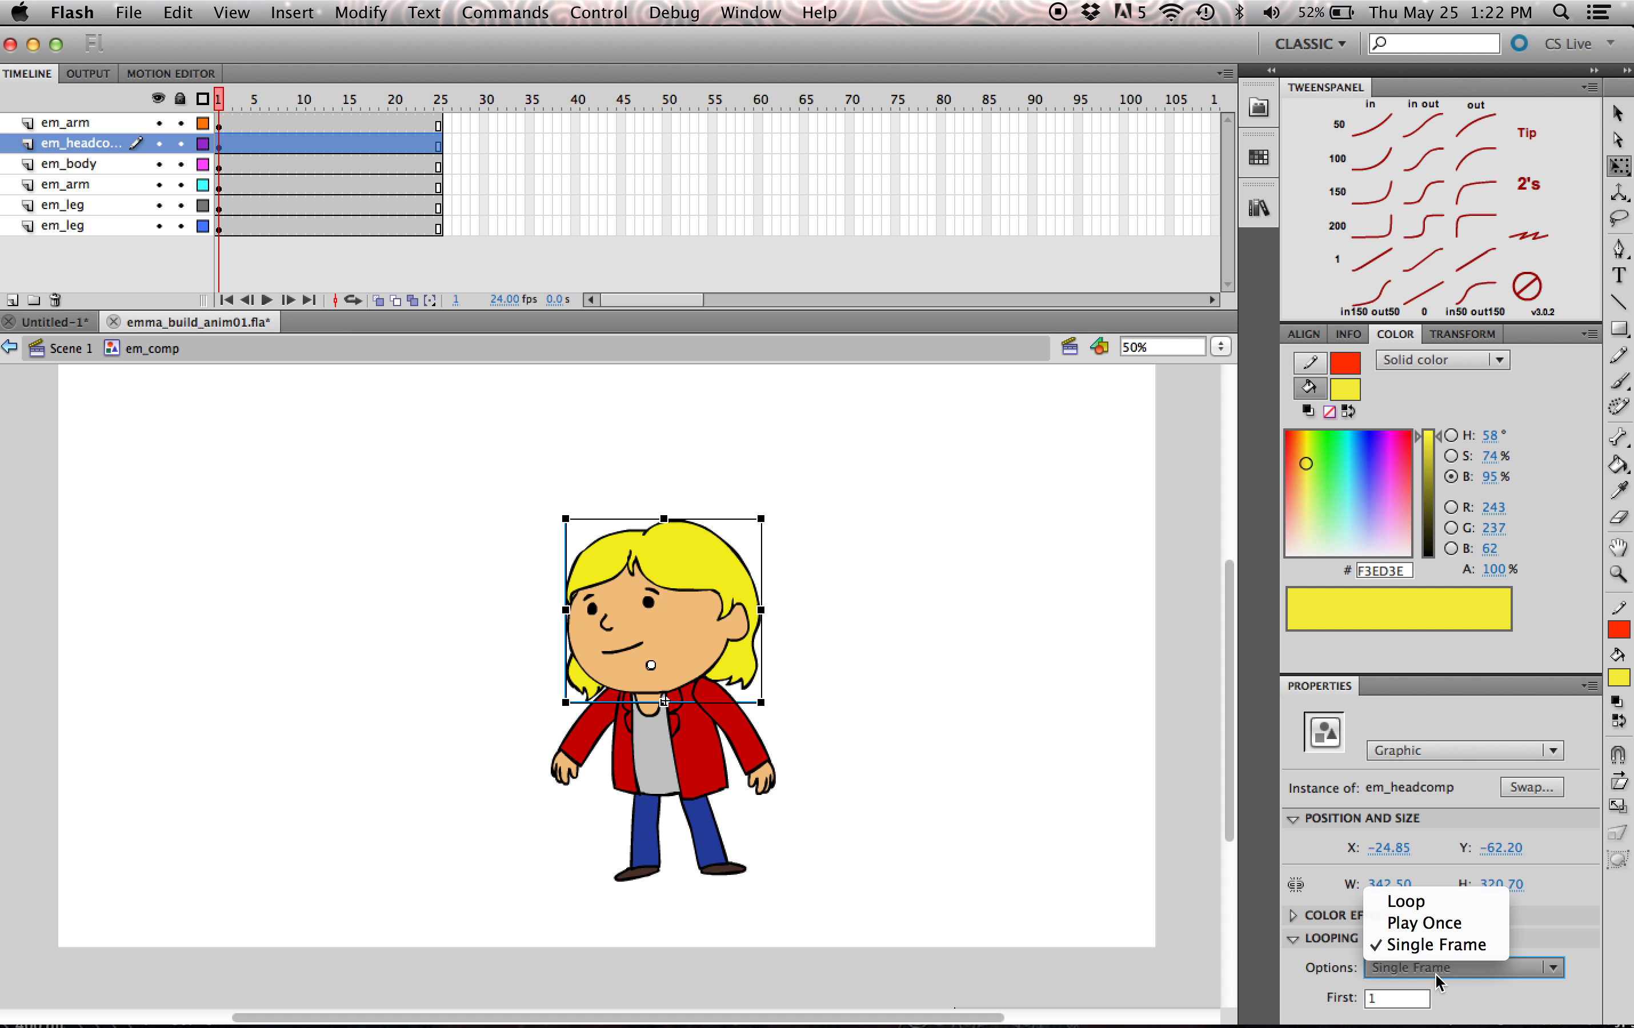
click(1432, 923)
- Set the looping option of the body and both arm instances to Single Frame
click(714, 758)
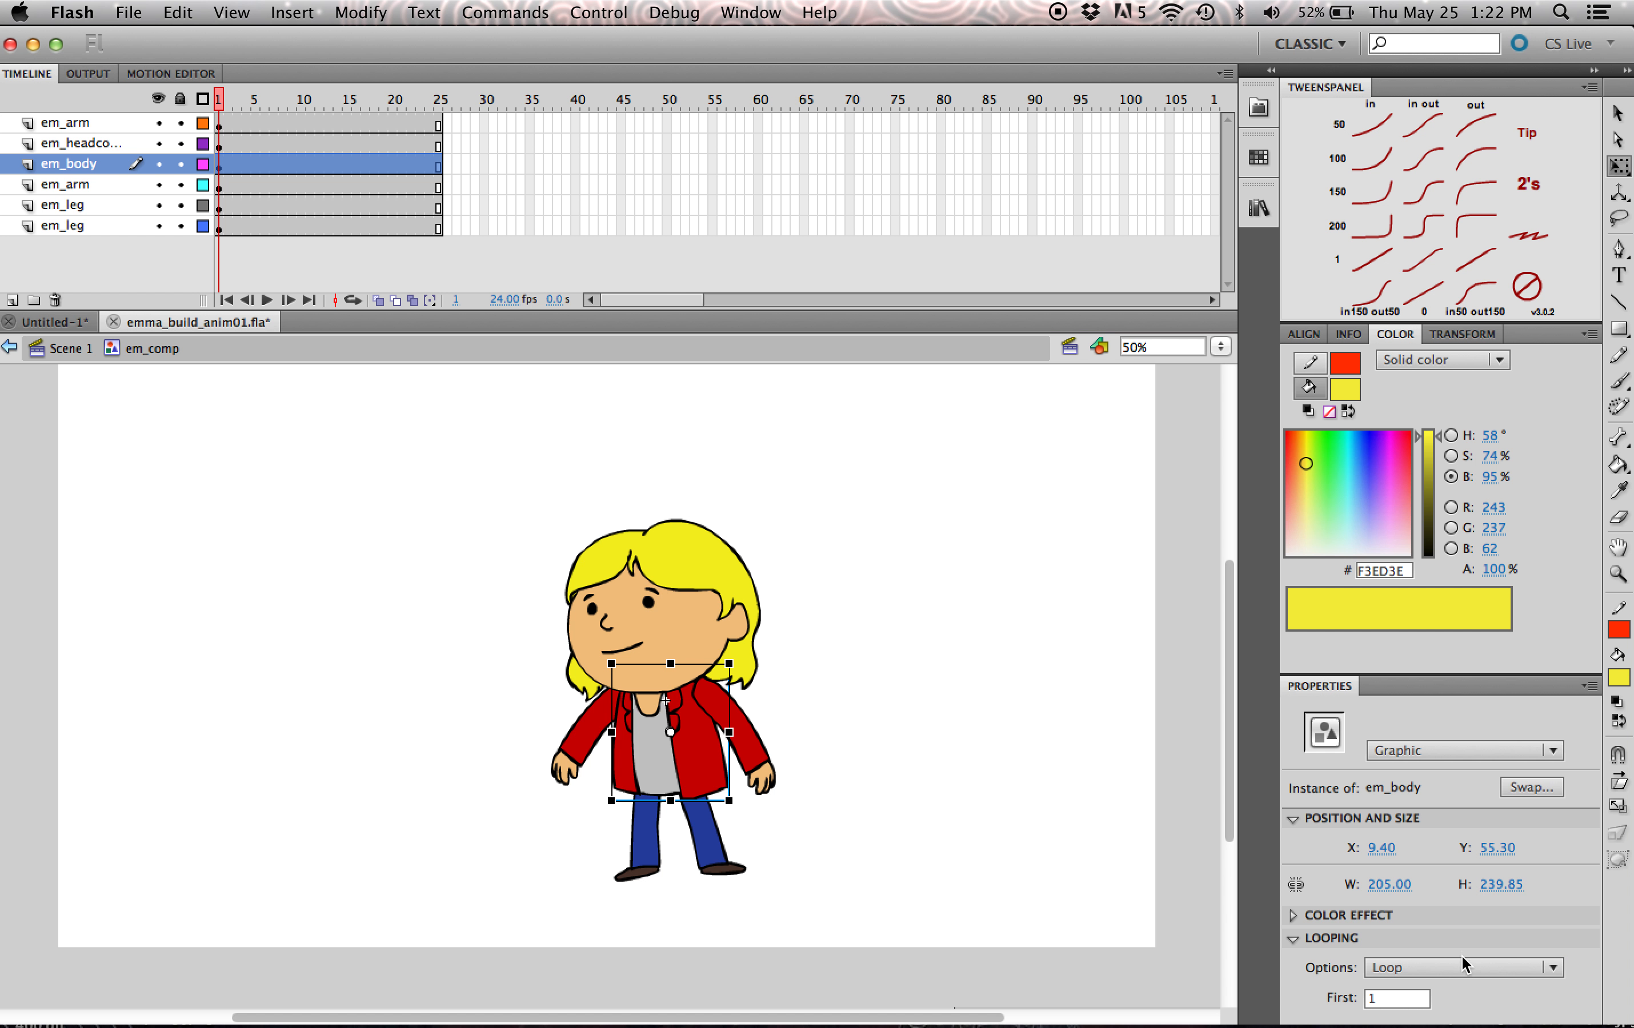
click(1458, 977)
click(1431, 945)
click(769, 751)
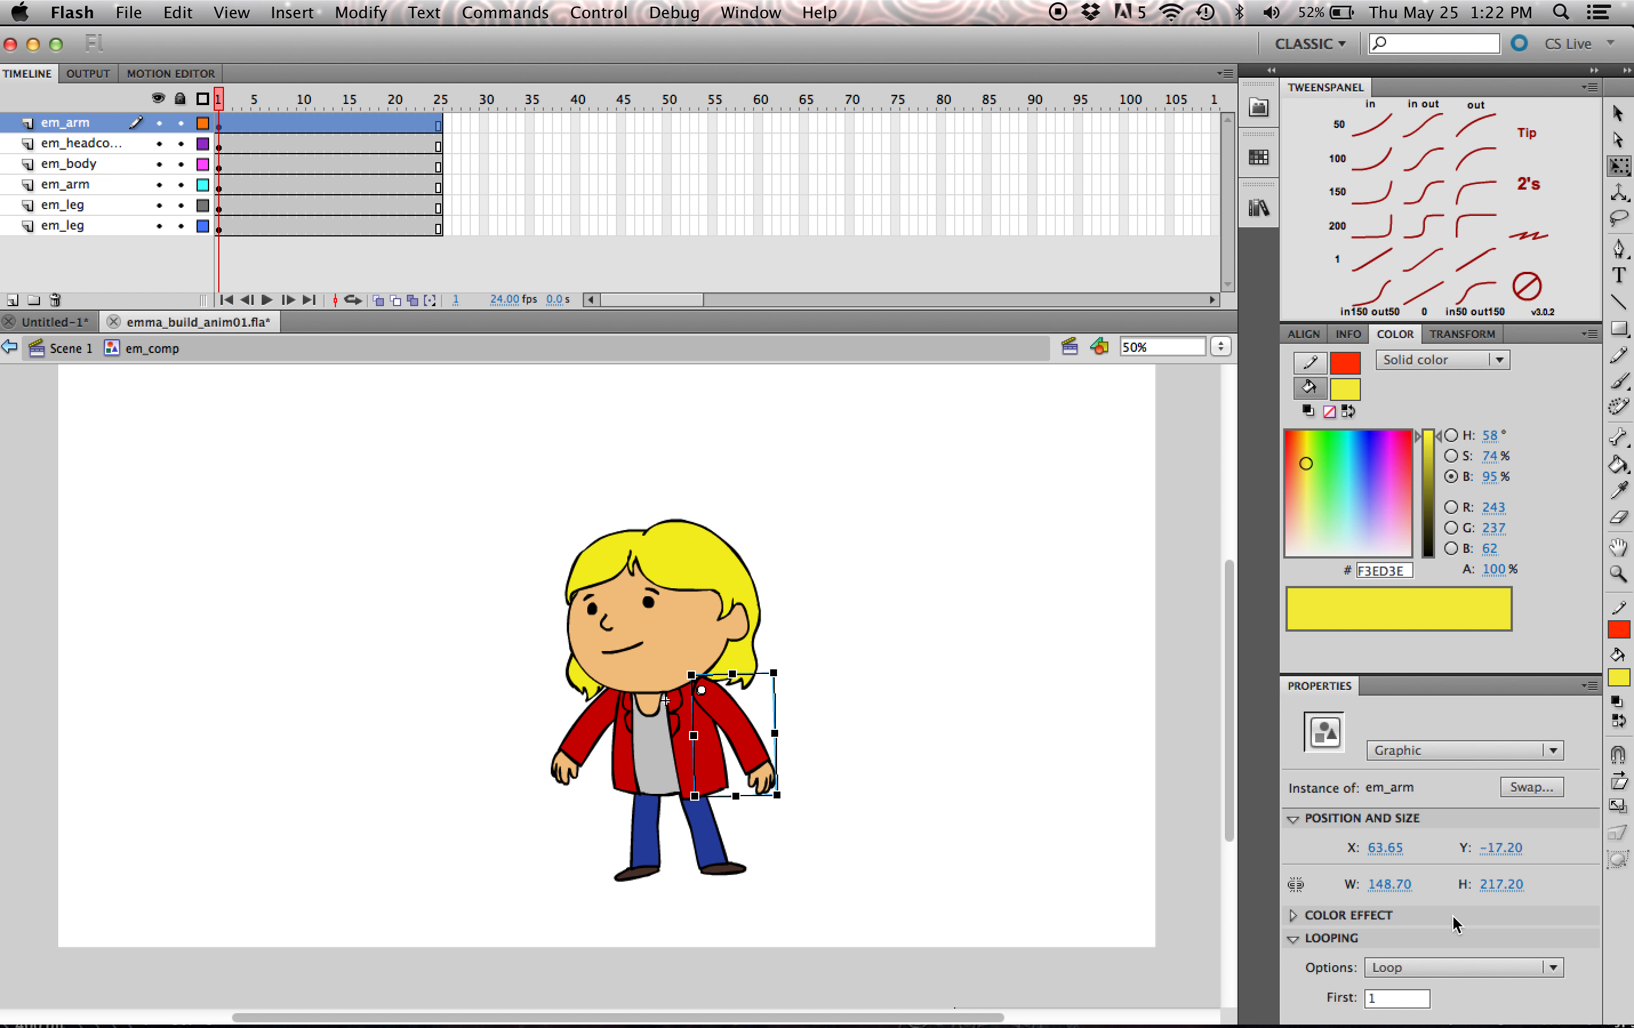
click(1455, 972)
click(1434, 945)
click(586, 735)
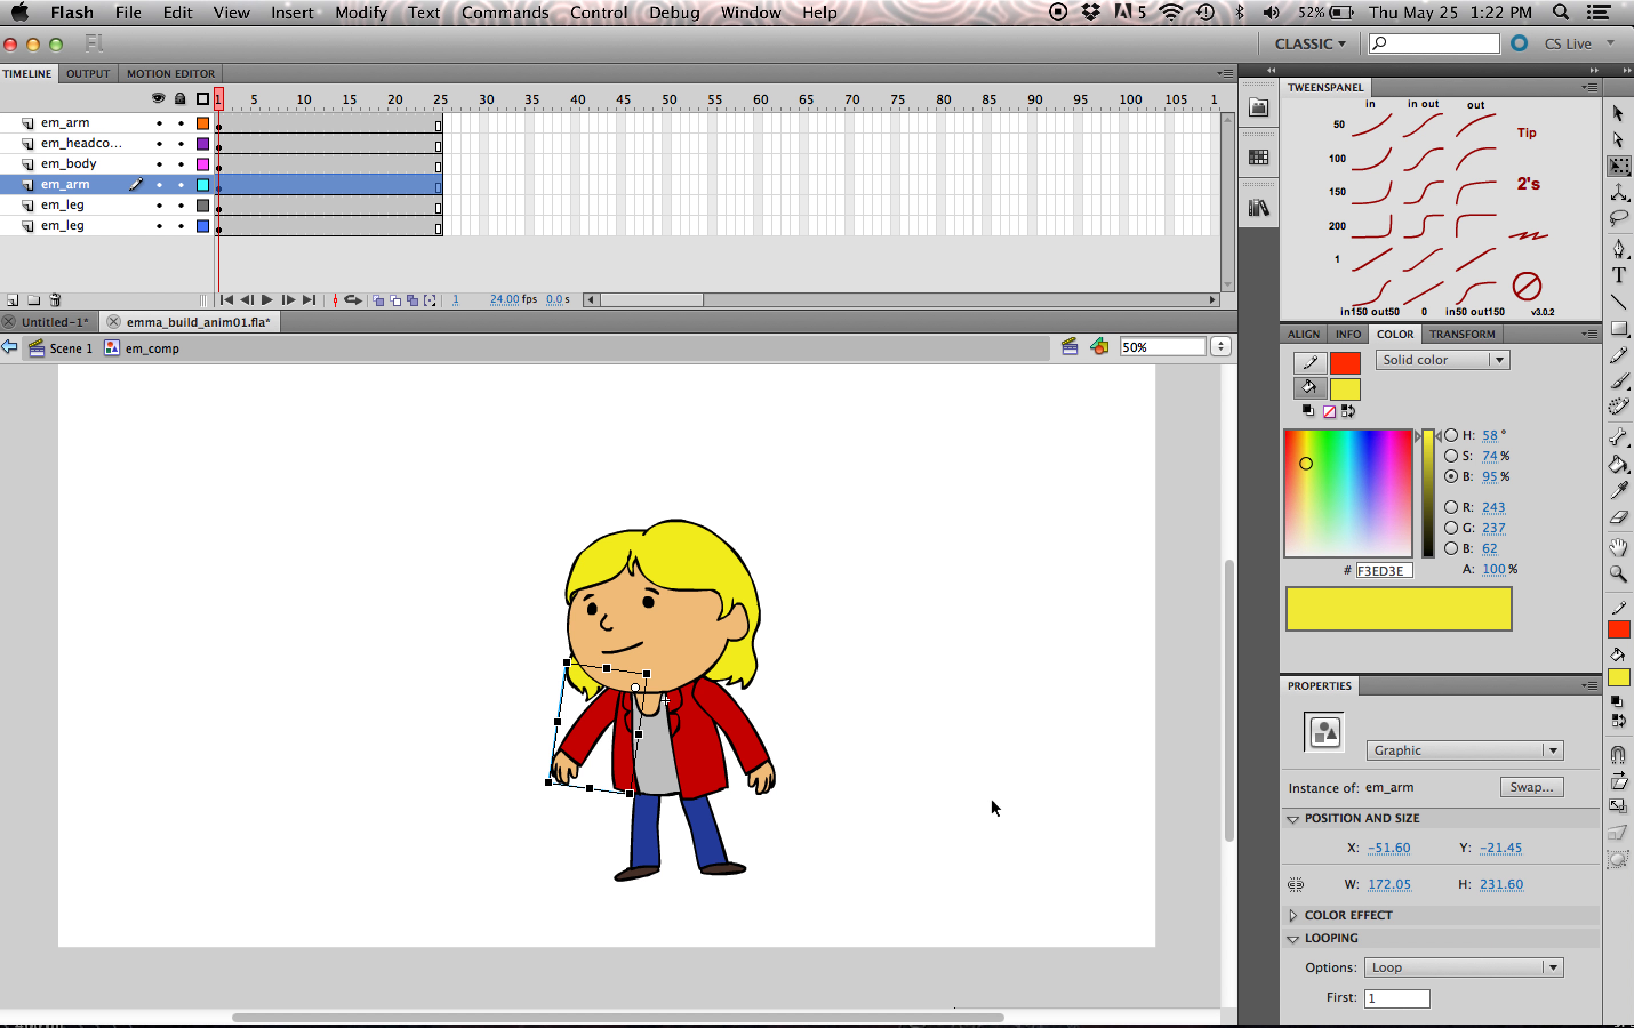
click(1412, 967)
click(1432, 945)
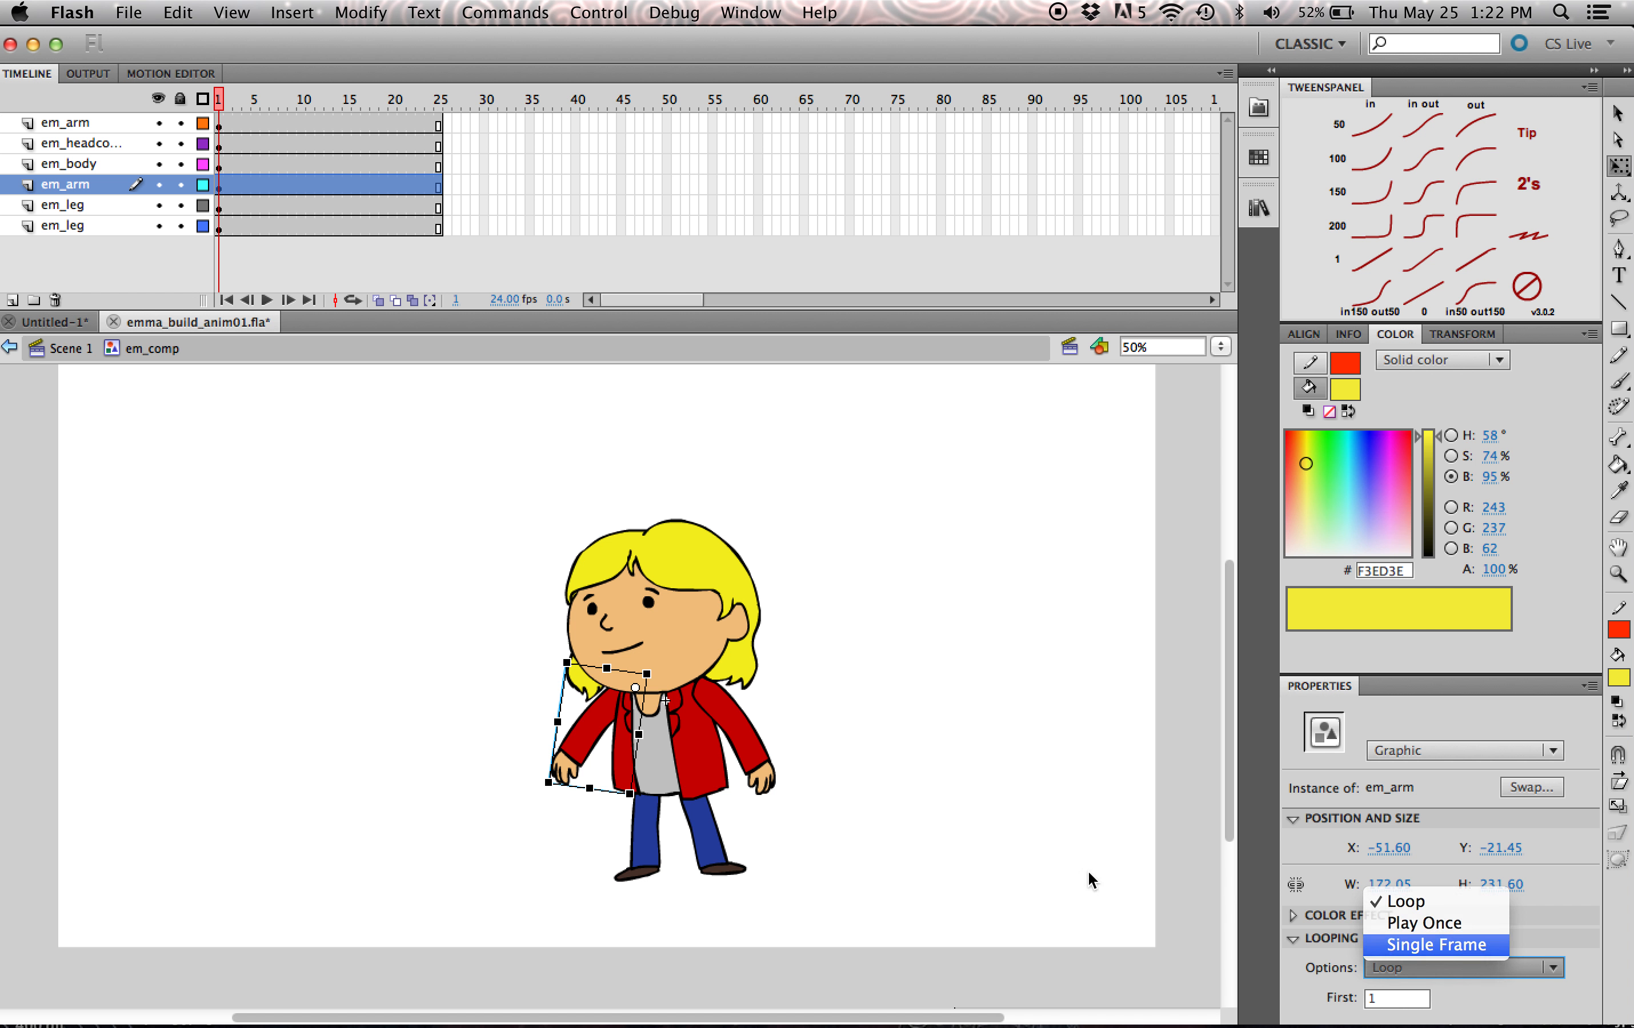
- Set the looping option of both leg instances to Single Frame and deselect everything
click(654, 843)
click(1424, 968)
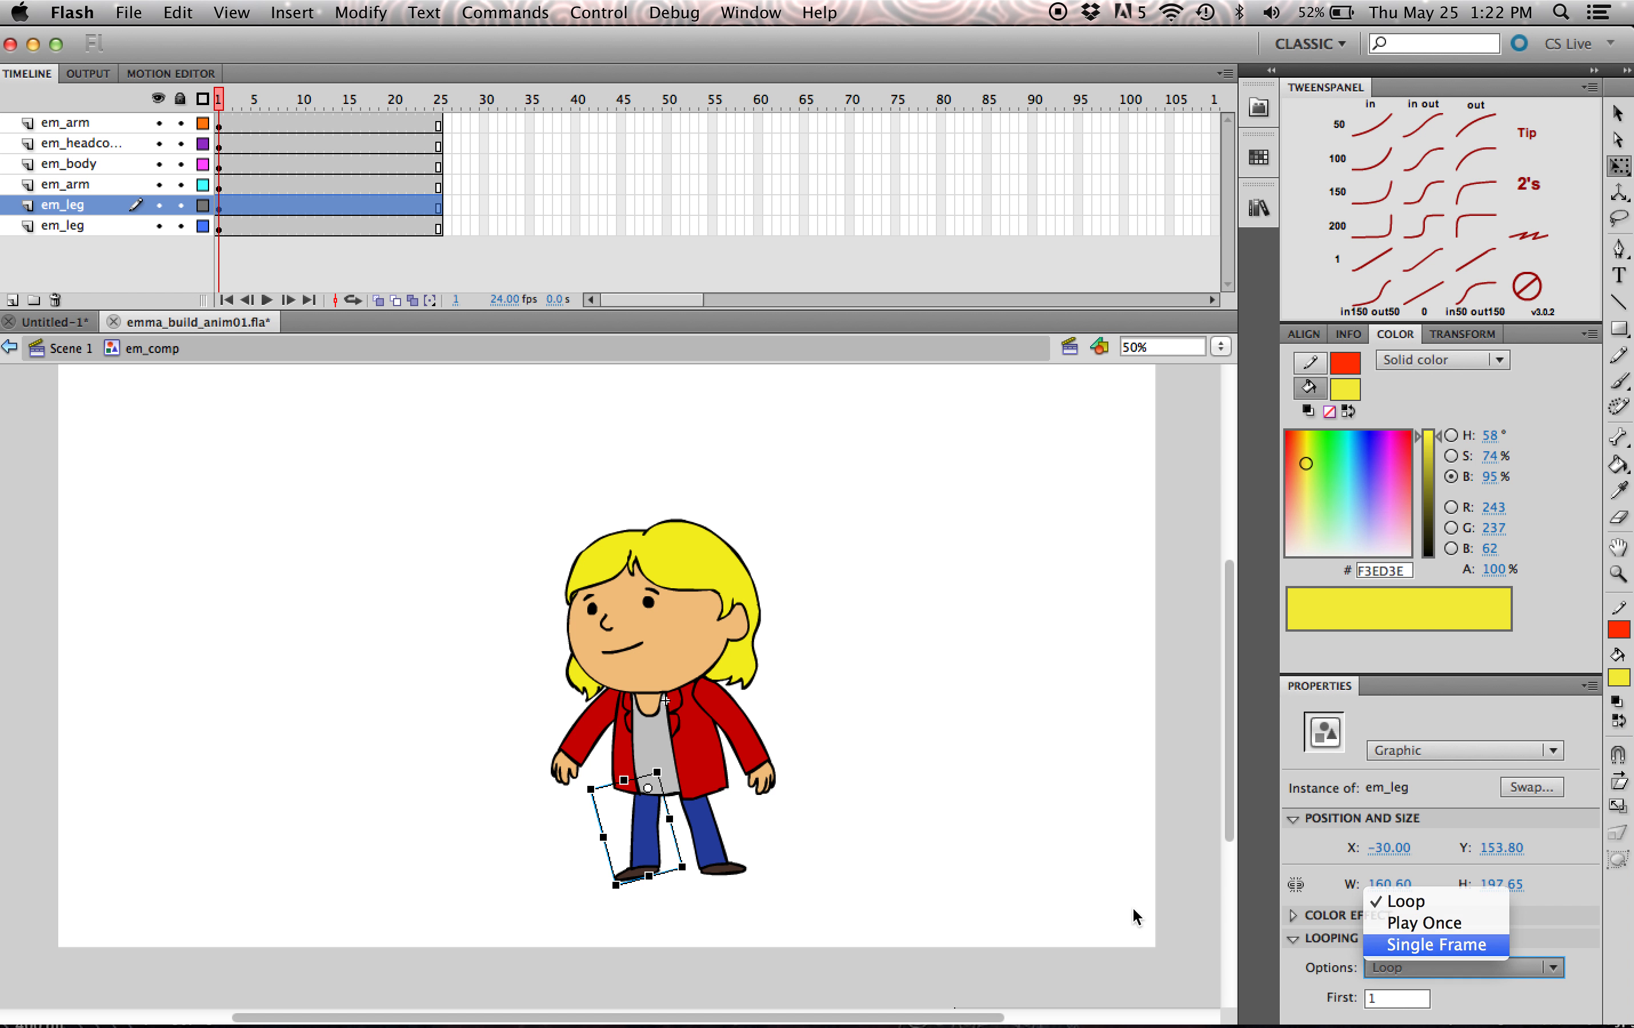
click(1432, 945)
click(716, 856)
click(1424, 968)
click(1432, 945)
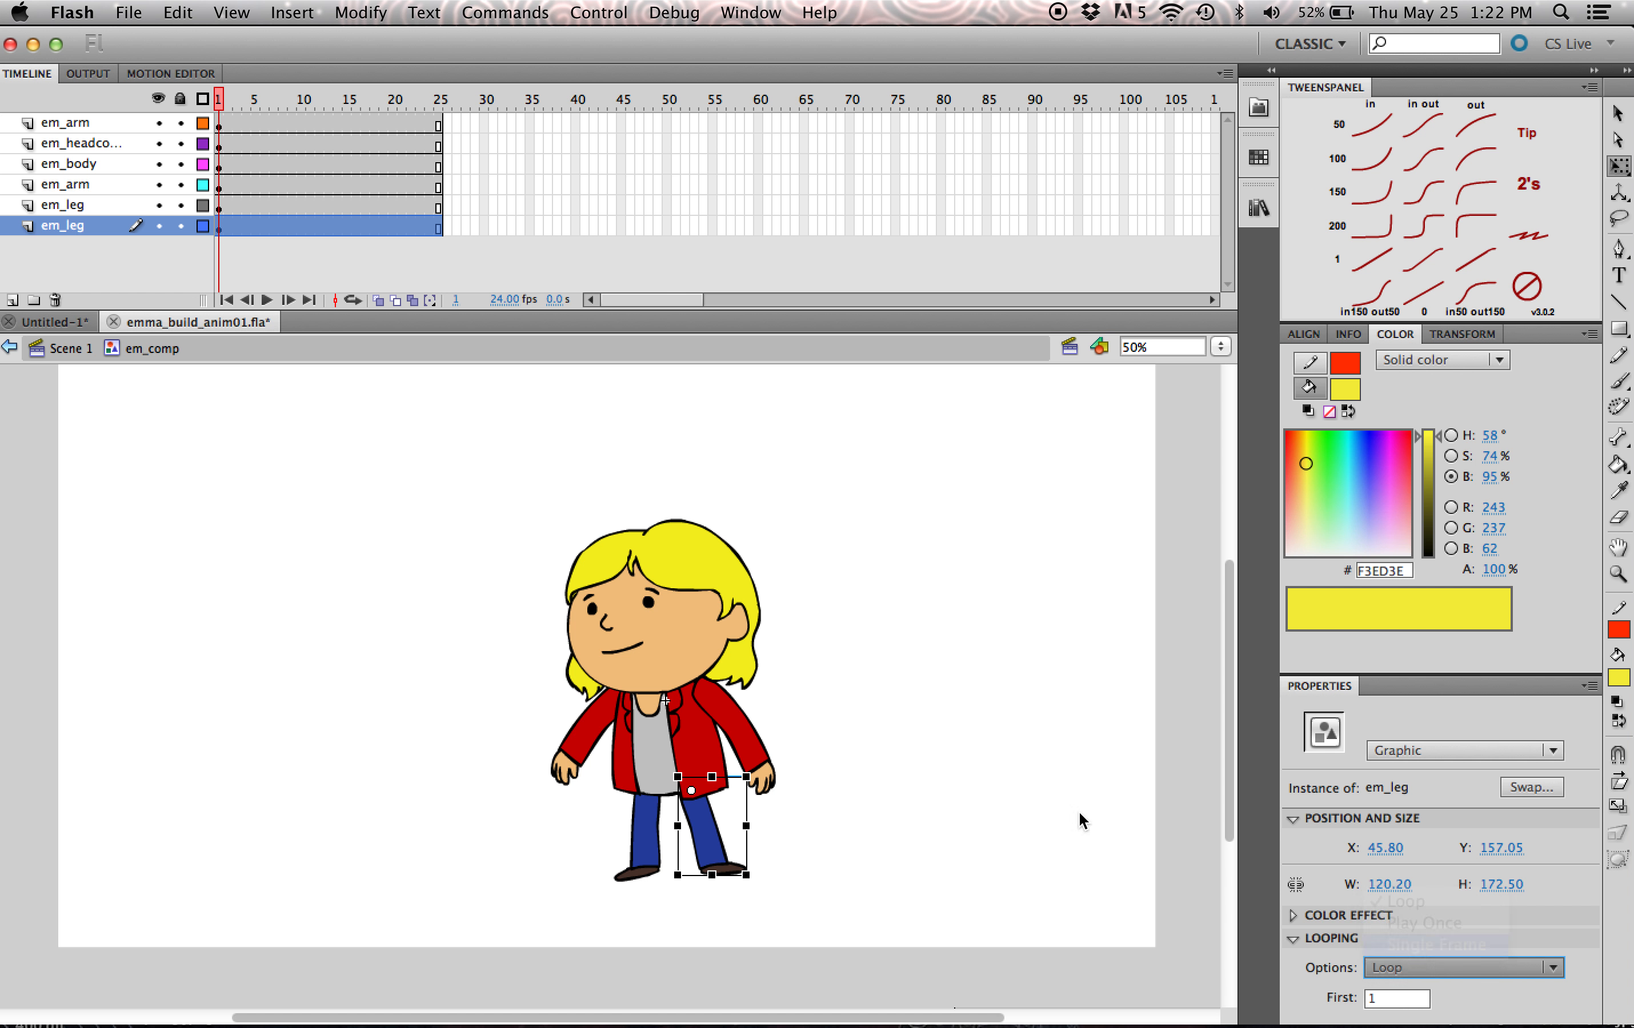
click(774, 627)
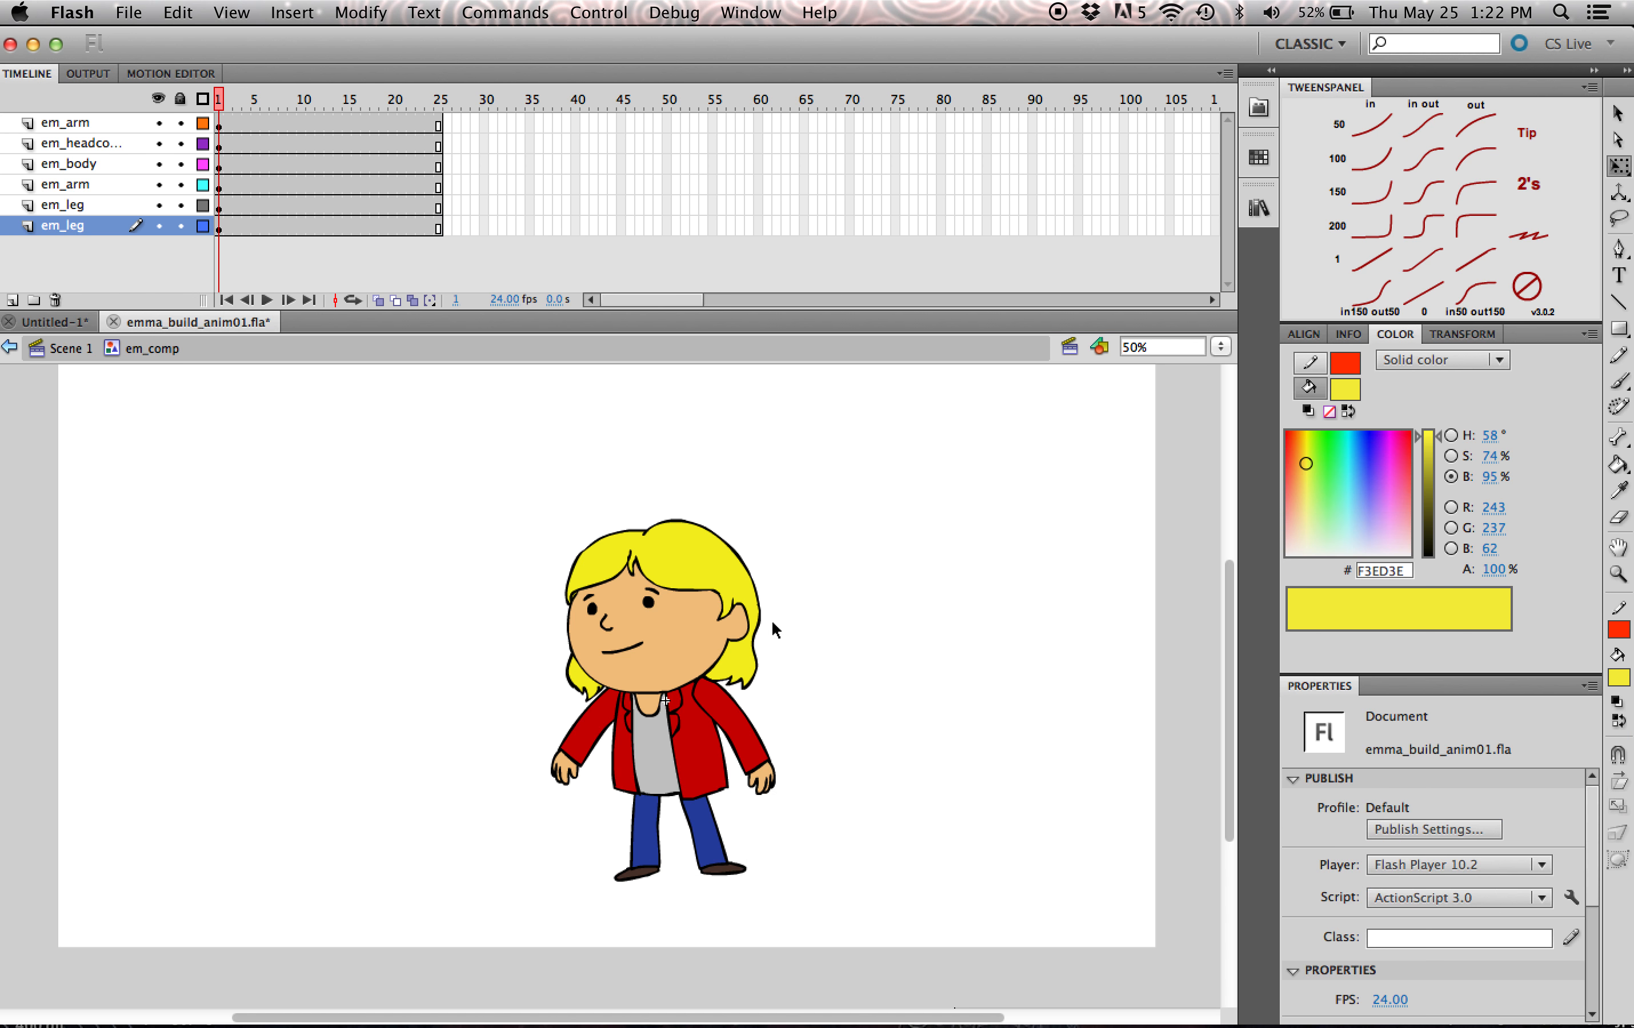
- Try Play Once on the arm in the top em_arm layer and set its looping back to Loop
click(722, 718)
click(1433, 968)
click(1428, 924)
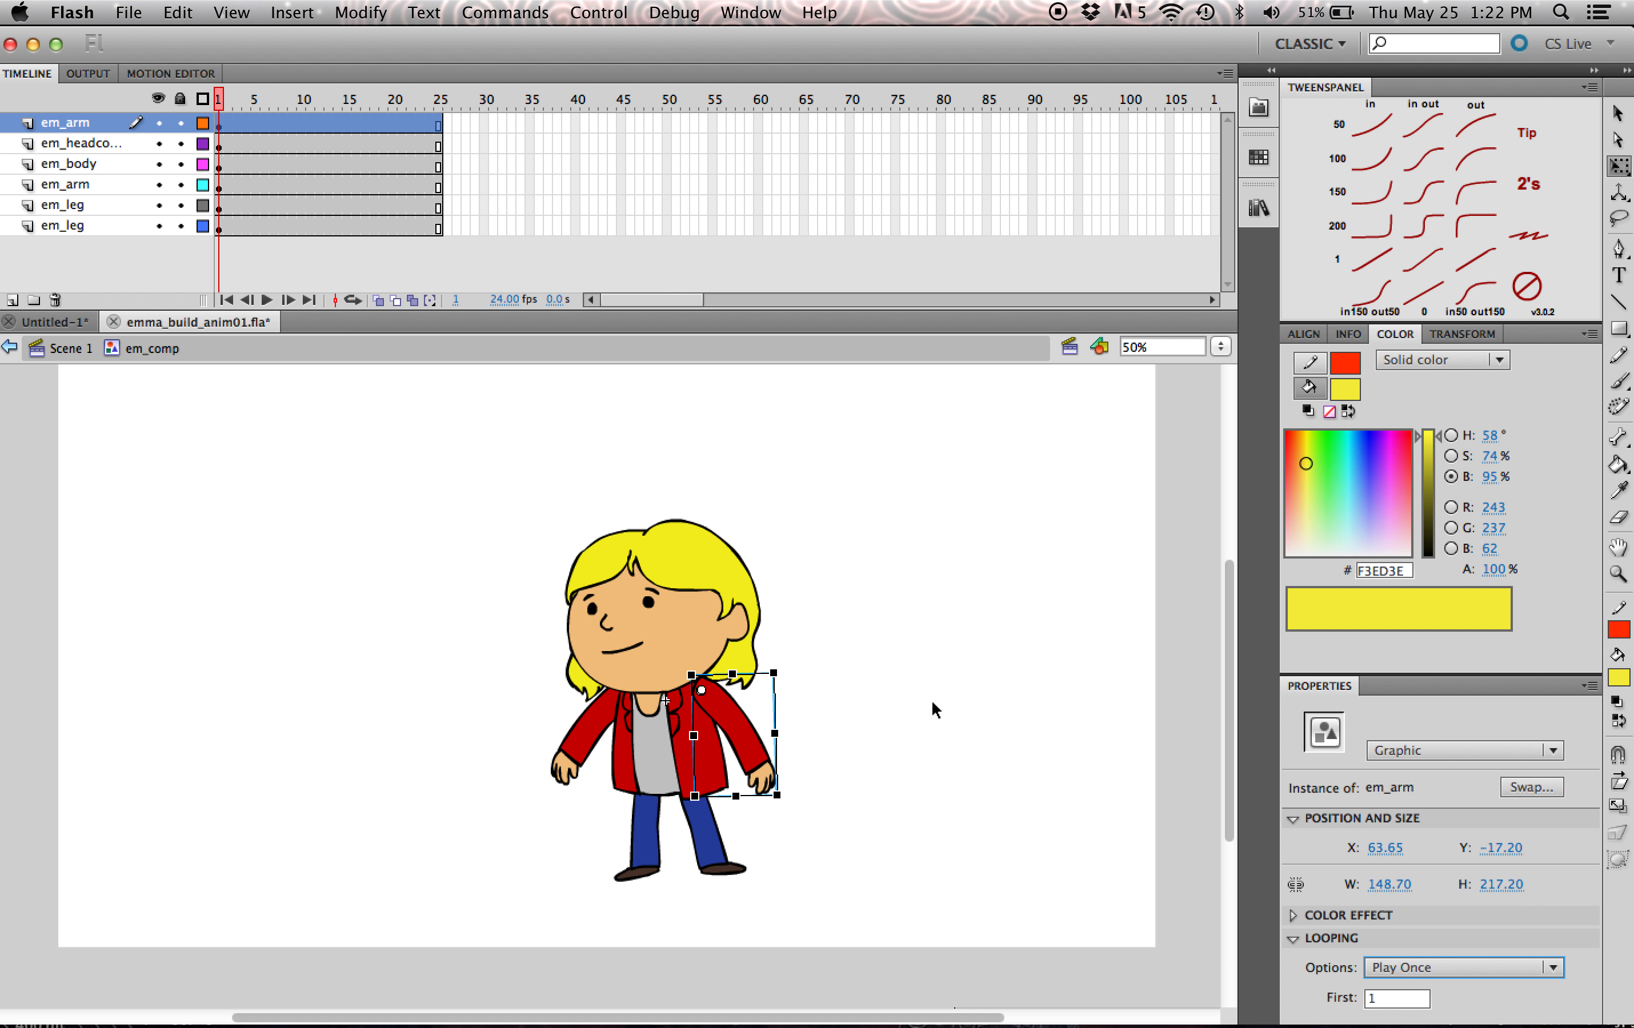
click(1433, 968)
click(1407, 902)
click(772, 734)
- Open the top layer's em_arm symbol for editing and insert a keyframe at frame 2 of its arm layer
double_click(754, 740)
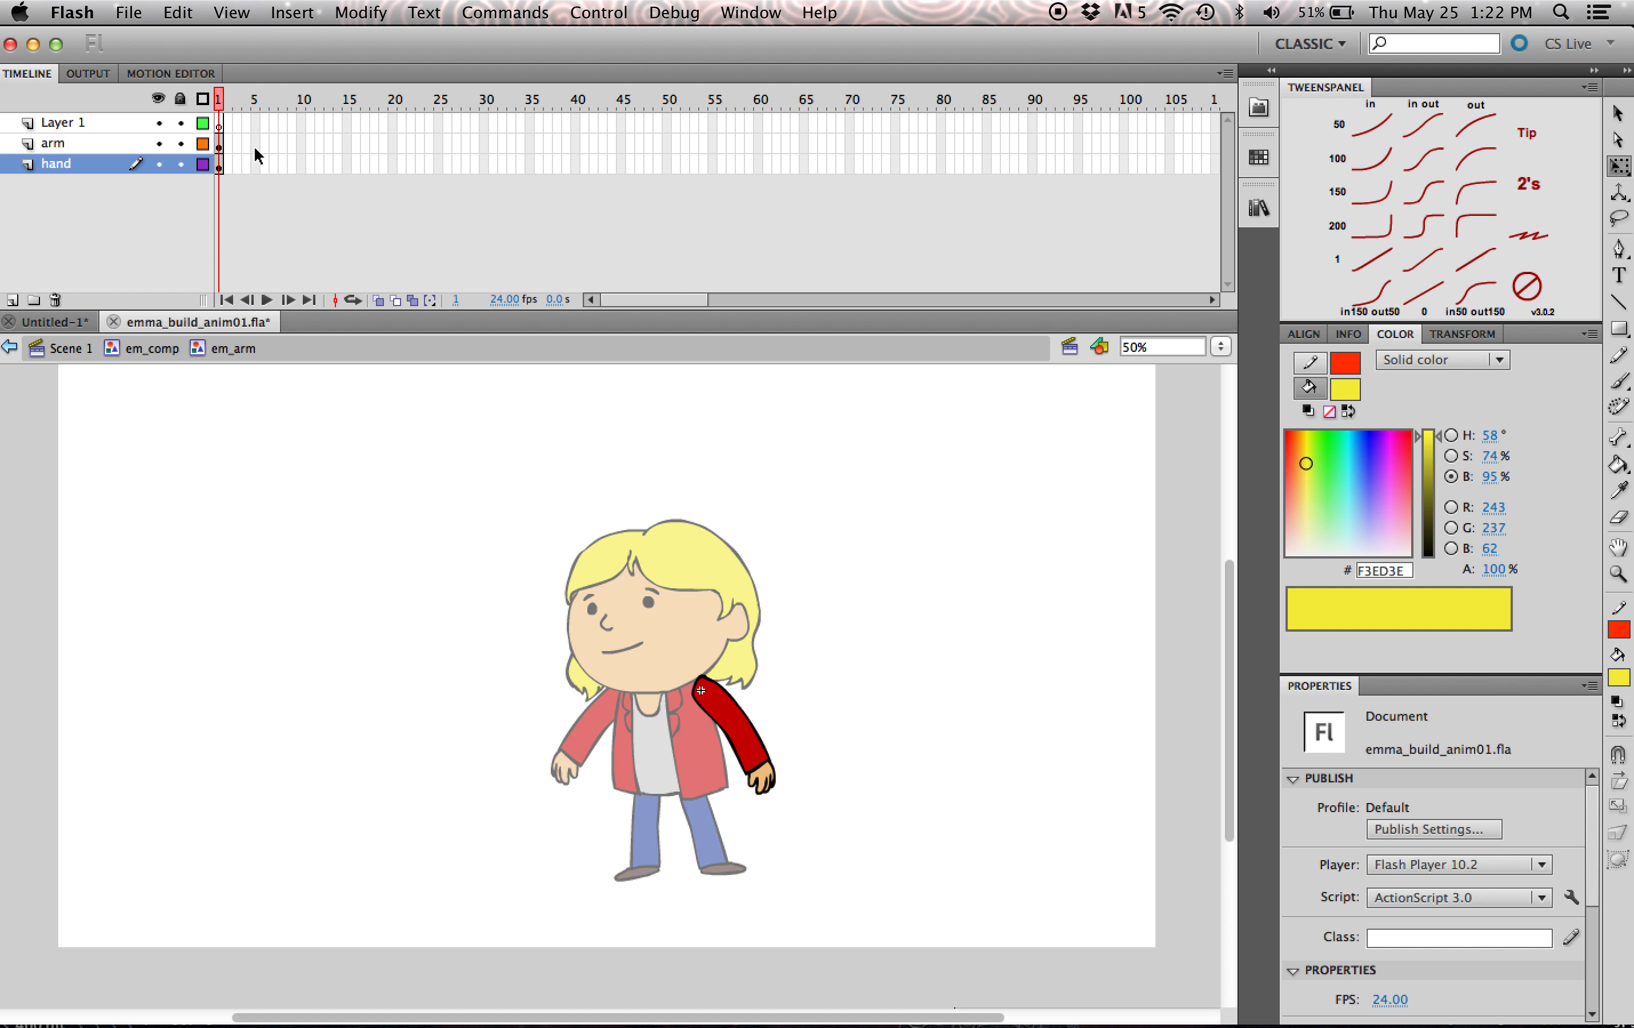
click(243, 146)
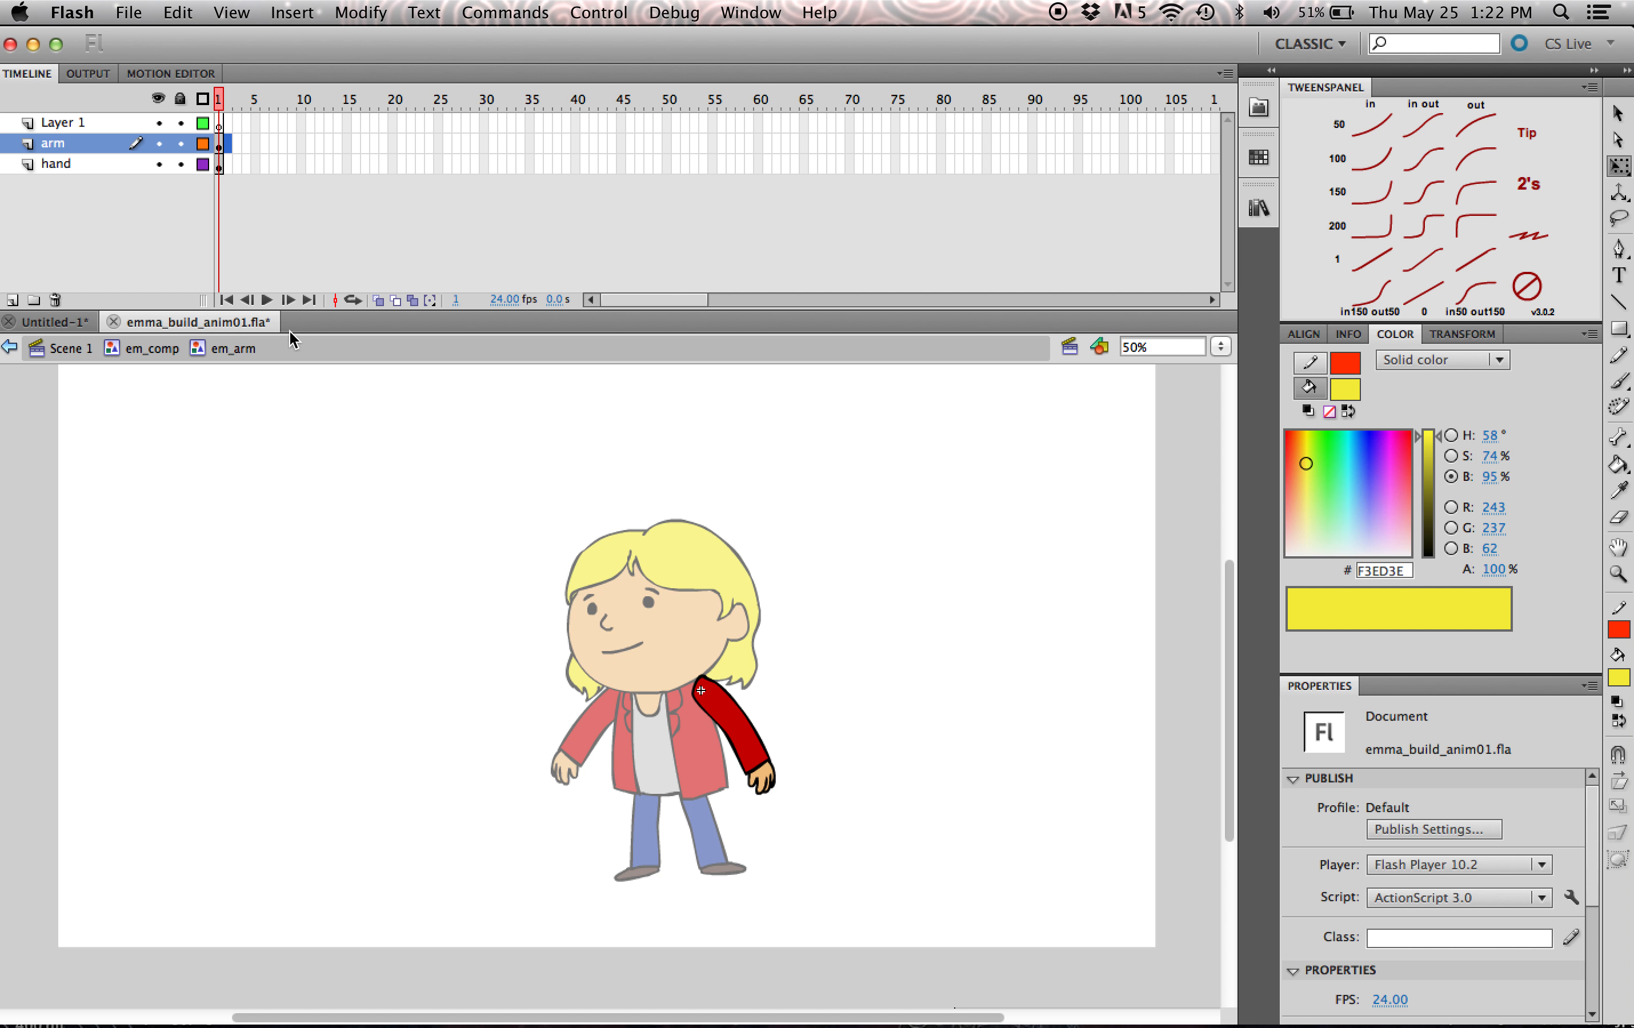
key(F6)
- Replace the frame 2 arm artwork with a black brush outline of a sleeve bent outward and raised at the wrist
click(1345, 389)
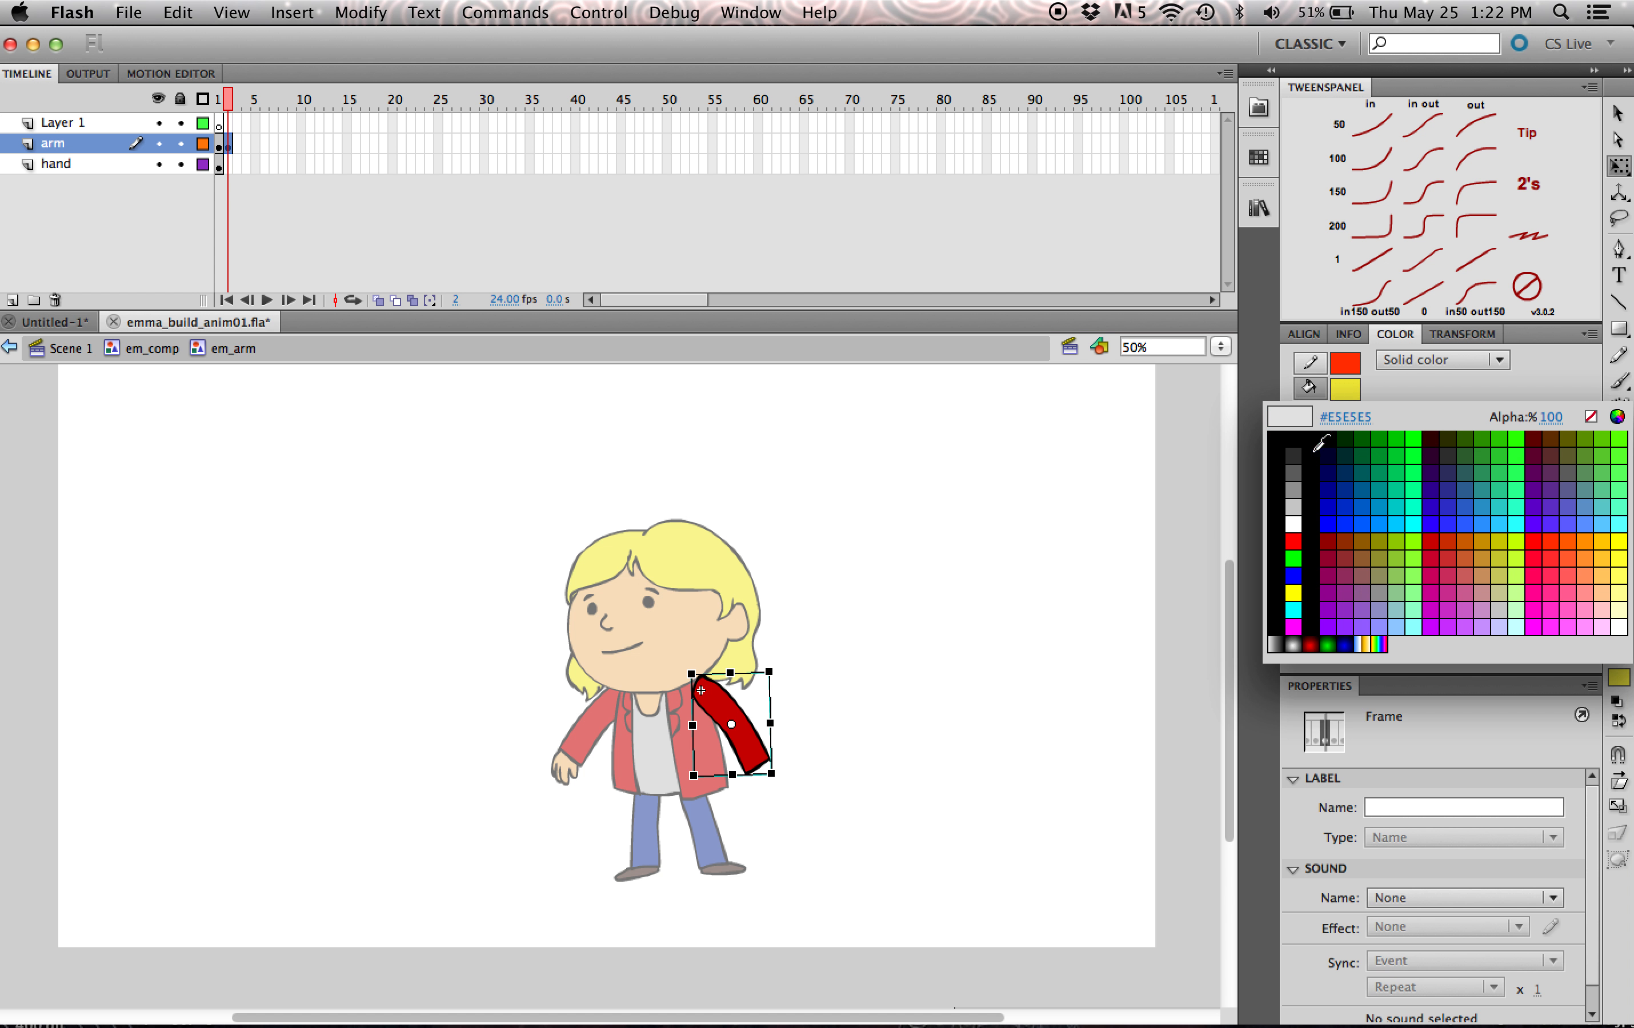
click(1298, 439)
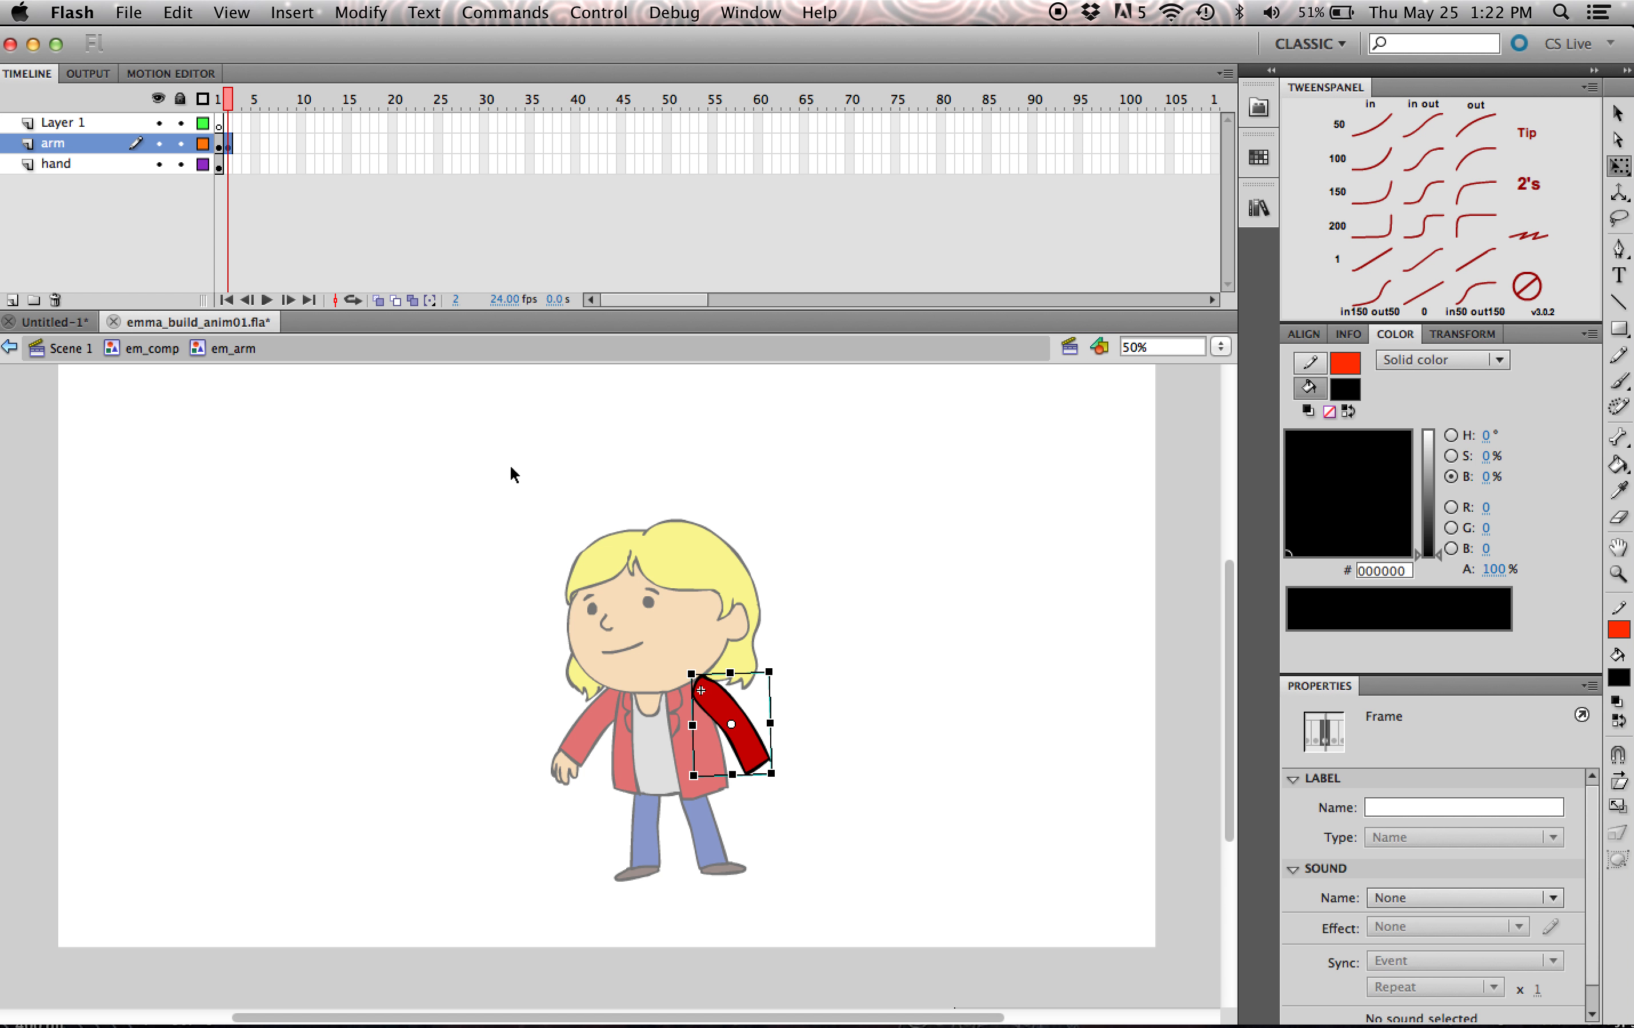
key(Delete)
key(b)
mouse_move(697, 685)
mouse_down()
mouse_move(689, 704)
mouse_move(729, 729)
mouse_move(781, 677)
mouse_move(792, 693)
mouse_up()
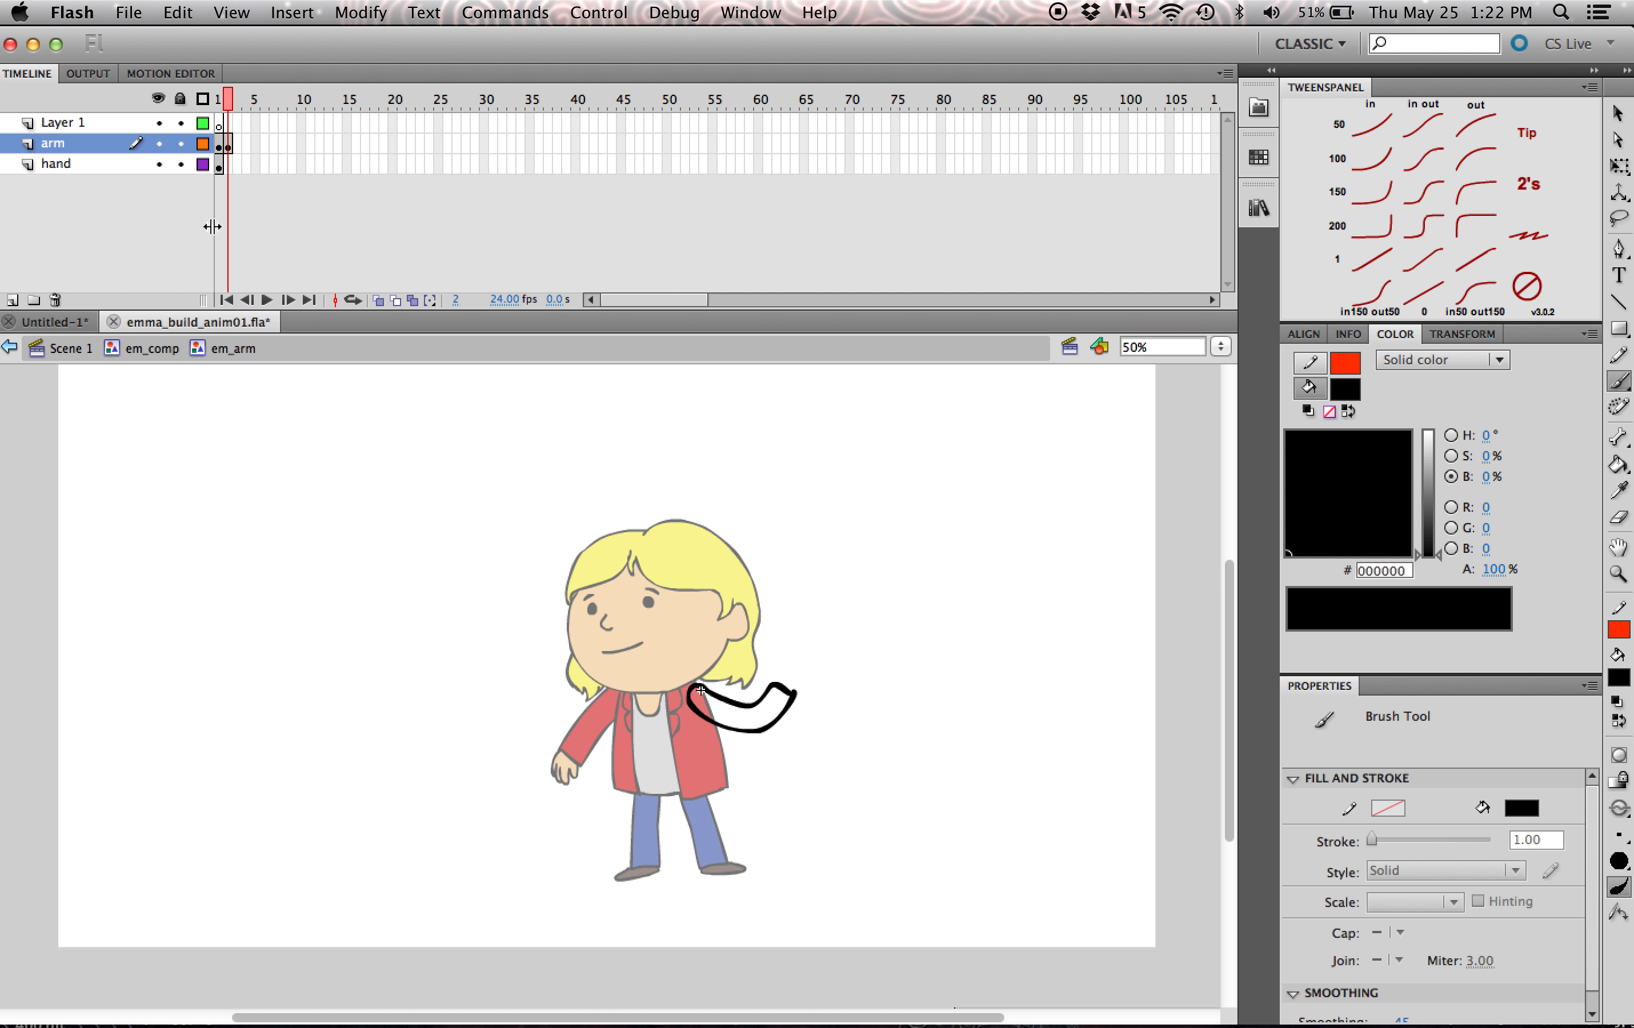
- Insert a keyframe at frame 2 of the hand layer, then rotate and move the hand onto the raised sleeve's end
click(231, 166)
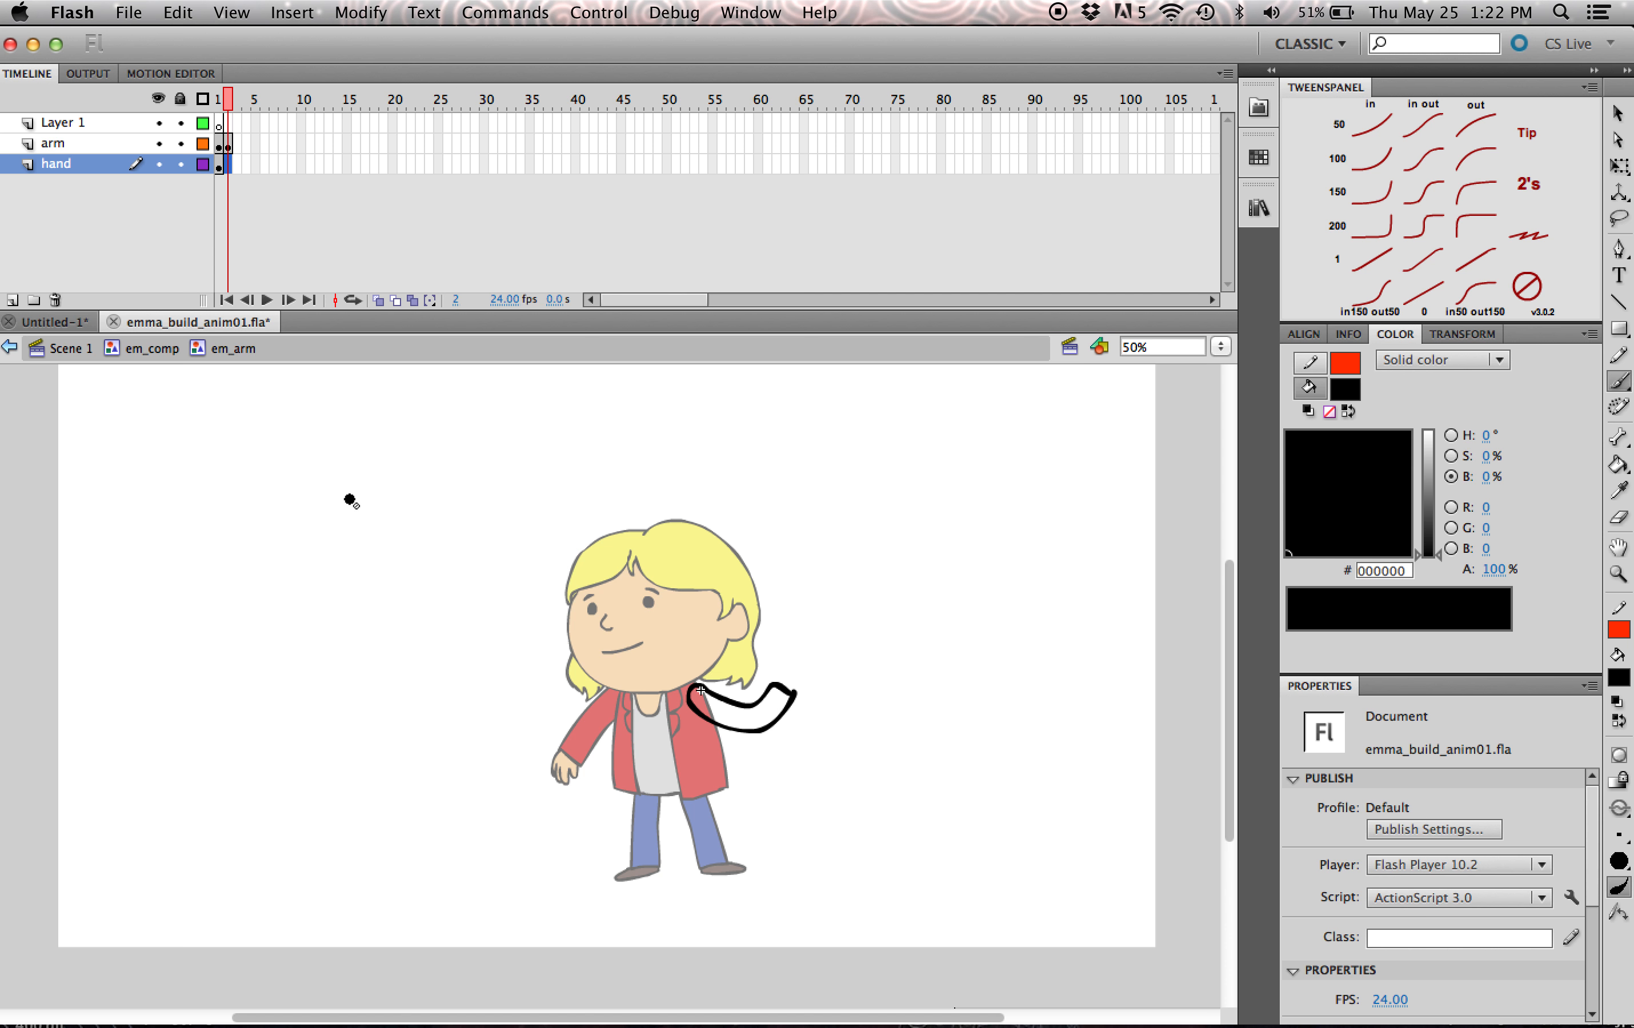
key(F6)
key(q)
drag(786, 806, 788, 674)
click(821, 709)
click(853, 680)
- Sample the sleeve red C60000 from the frame 1 arm and fill the new sleeve outline at frame 2
click(228, 100)
drag(228, 99, 219, 100)
key(i)
click(741, 707)
click(228, 99)
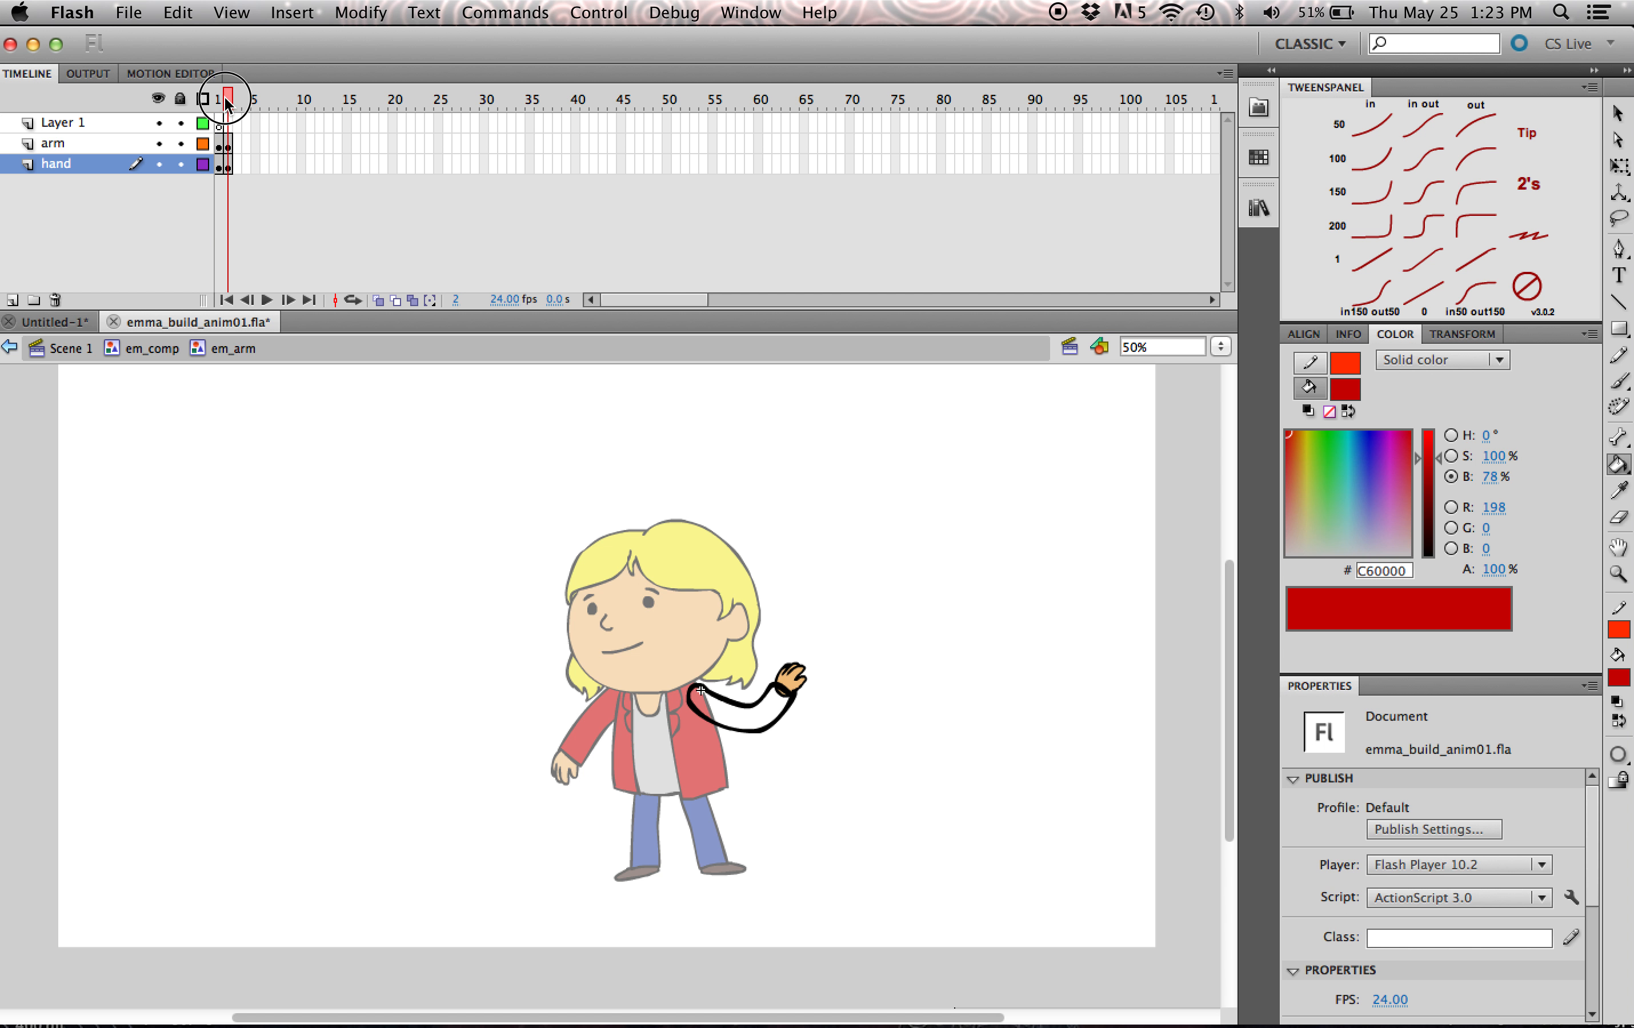
click(756, 707)
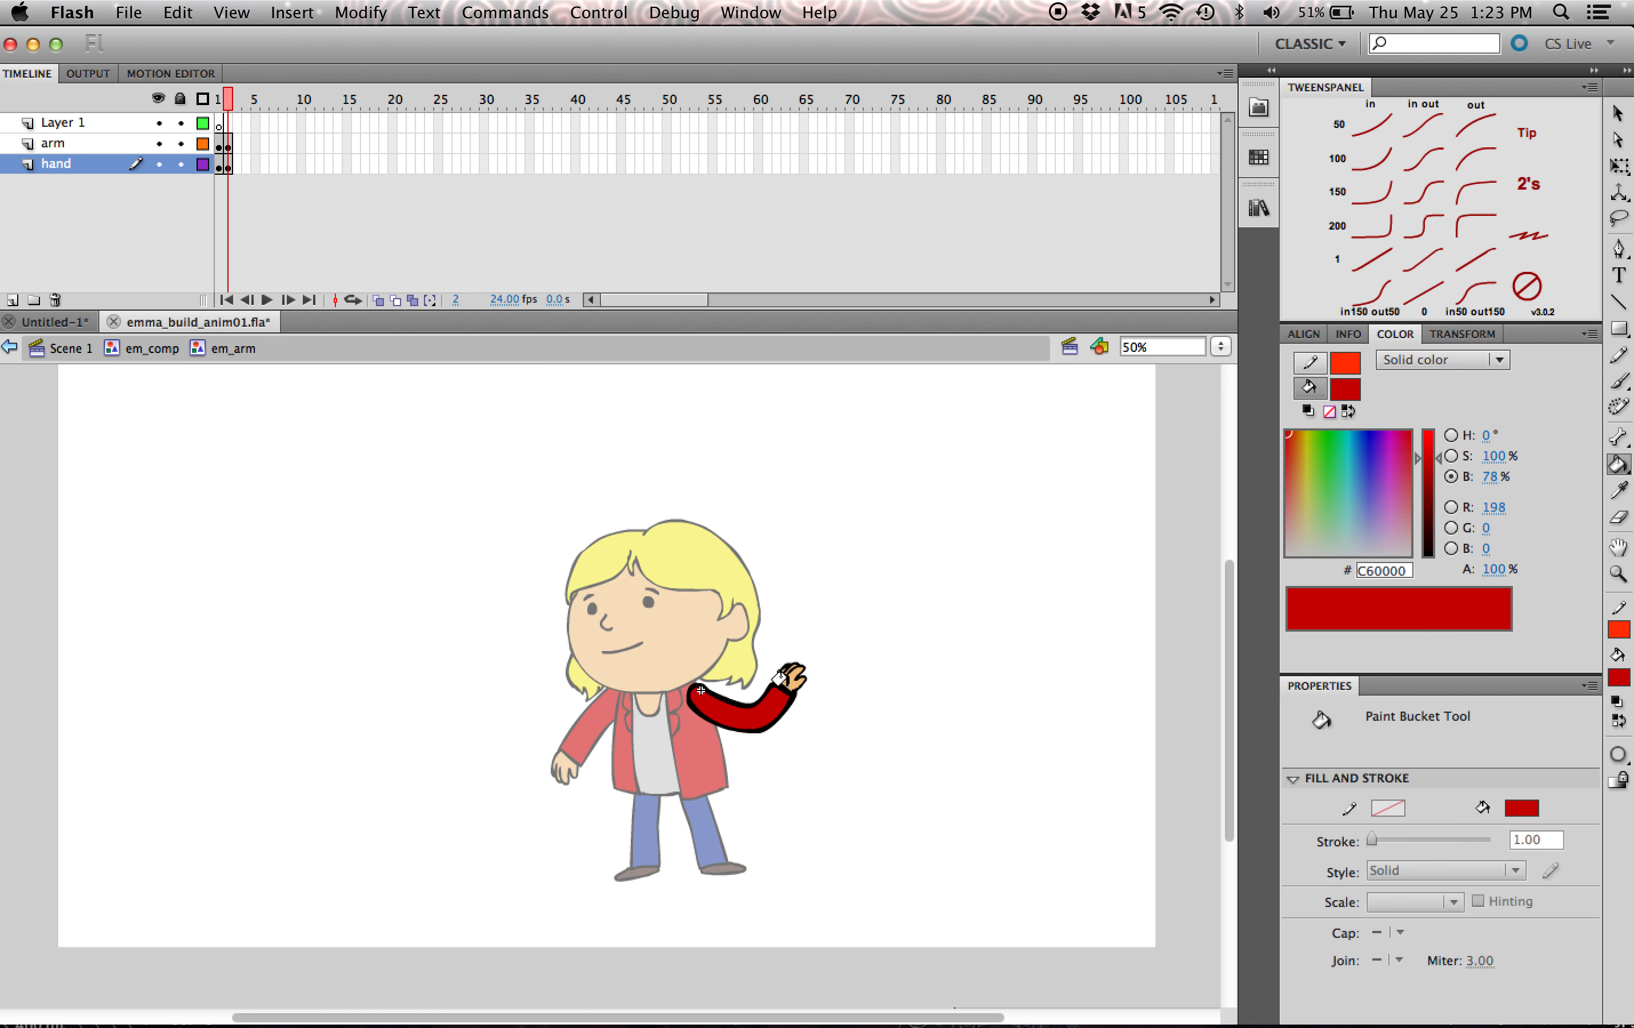
key(q)
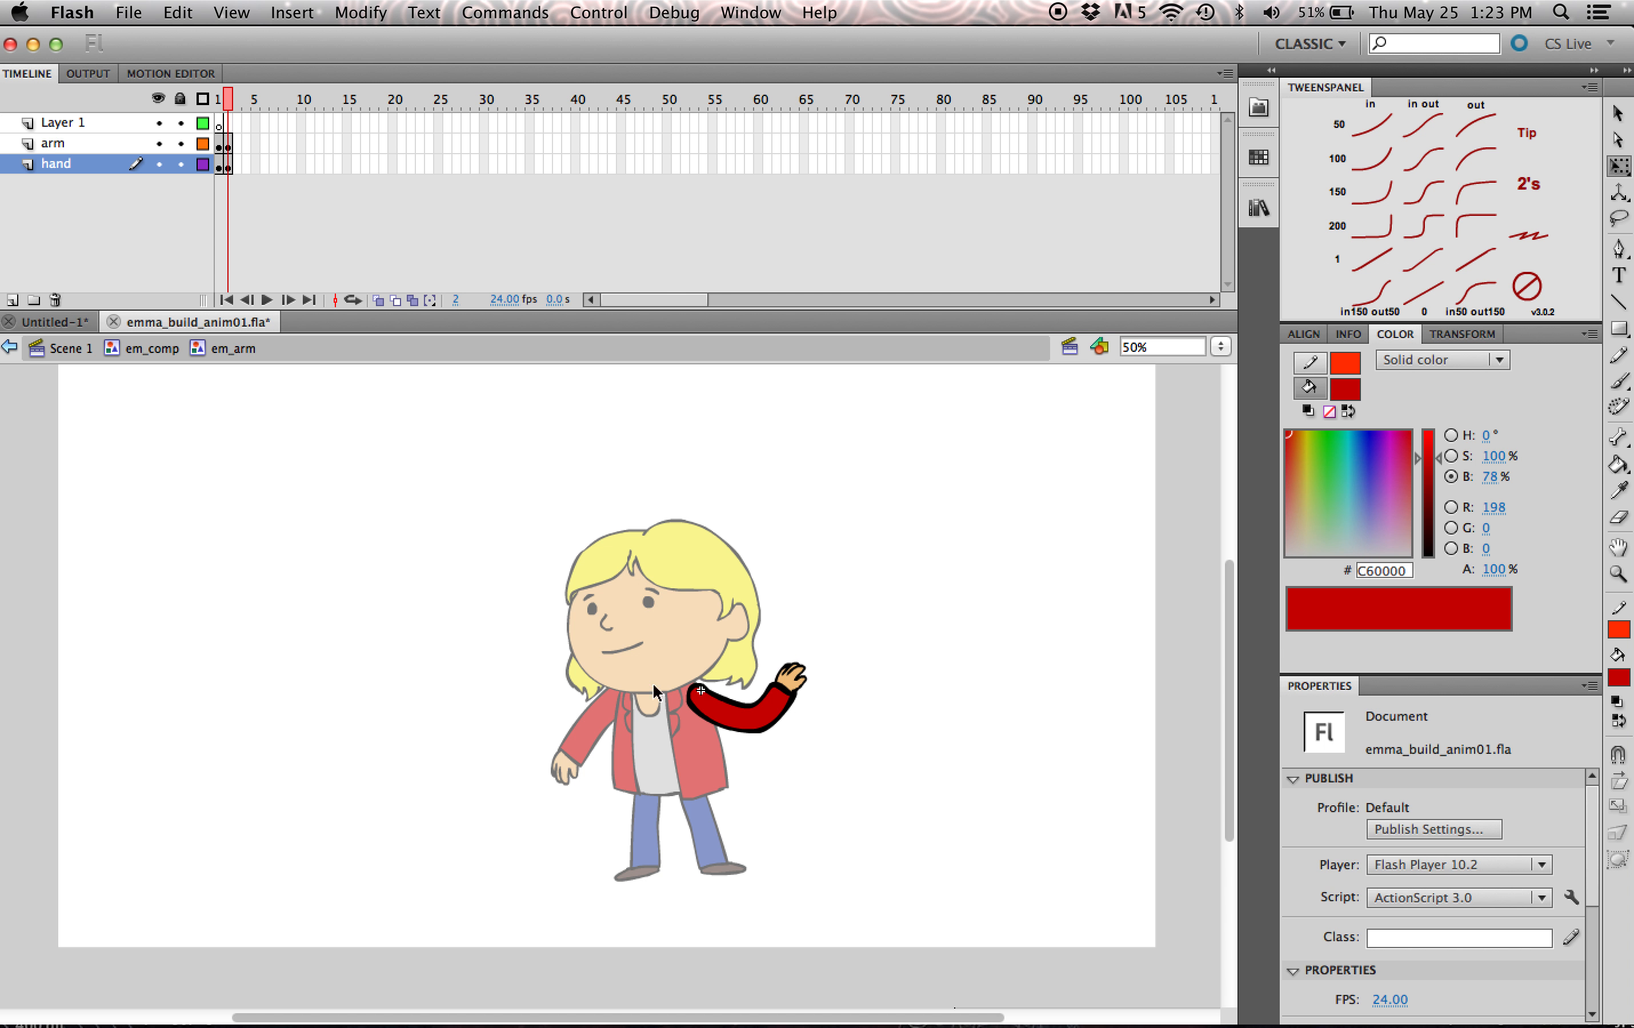
- Go back to em_comp at frame 1 and set the edited arm instance's looping option to Single Frame
click(155, 360)
mouse_move(222, 104)
mouse_down()
mouse_move(339, 102)
mouse_move(219, 136)
mouse_up()
click(756, 731)
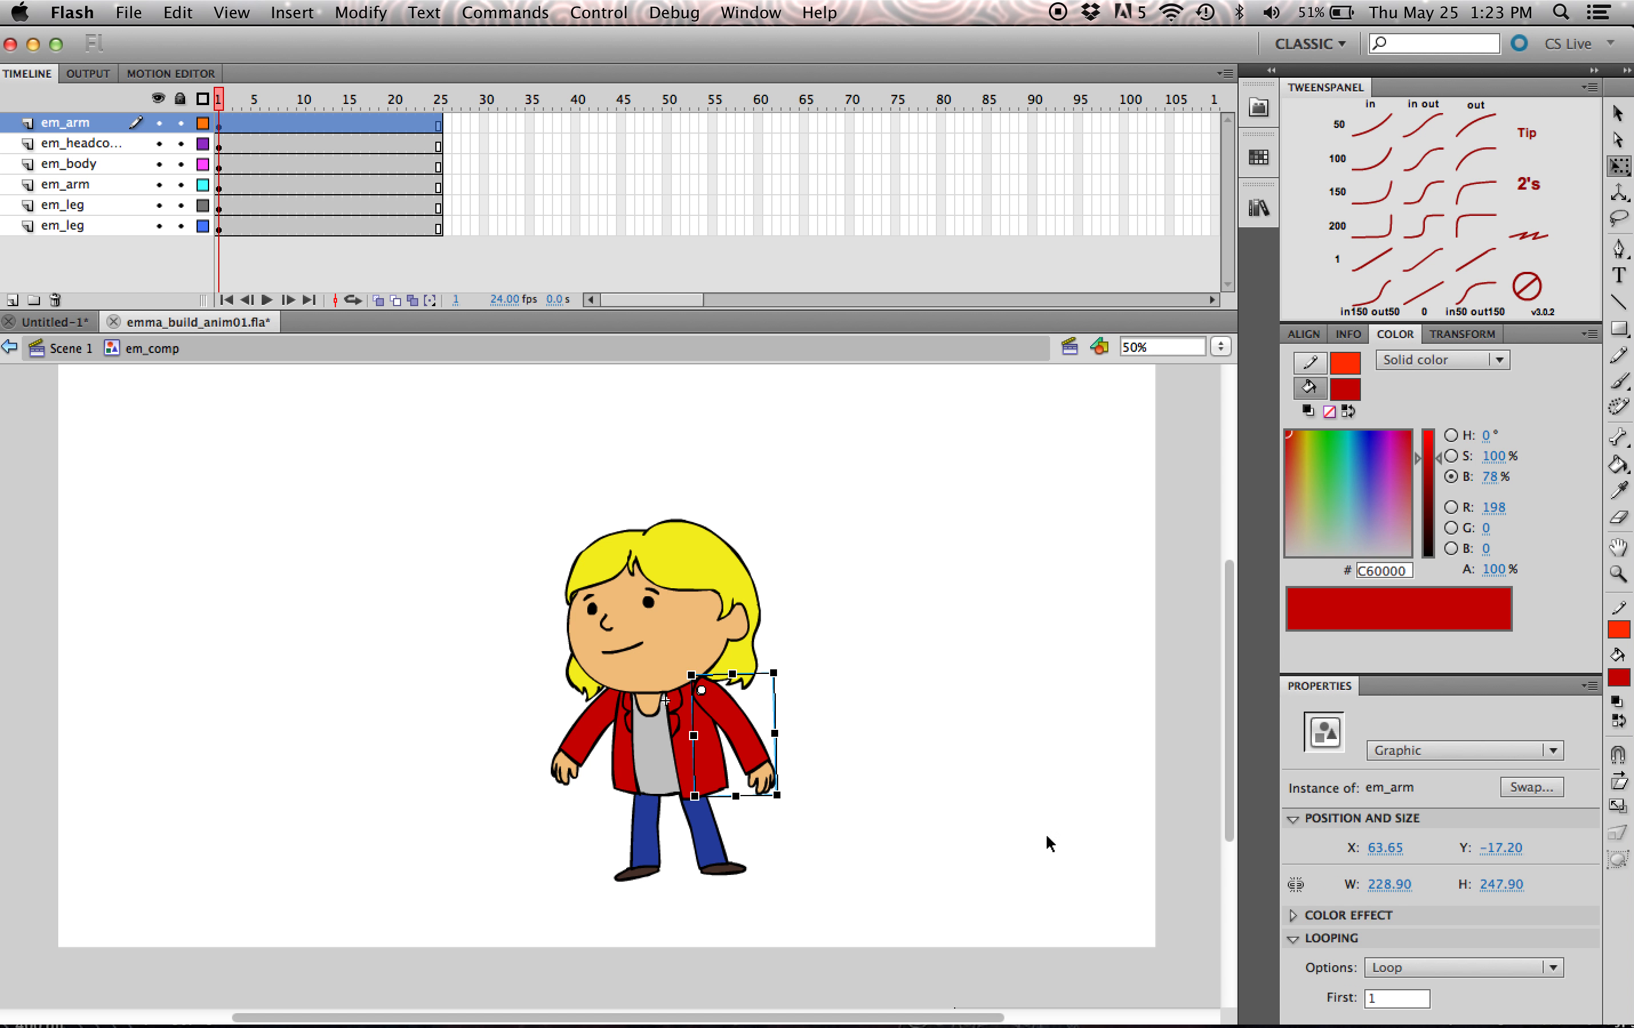
click(1478, 967)
click(1458, 951)
- Open em_headcomp for editing, extend the brows, nose, mouth, eyeblink and head layers to frame 30, and return to frame 1
click(739, 578)
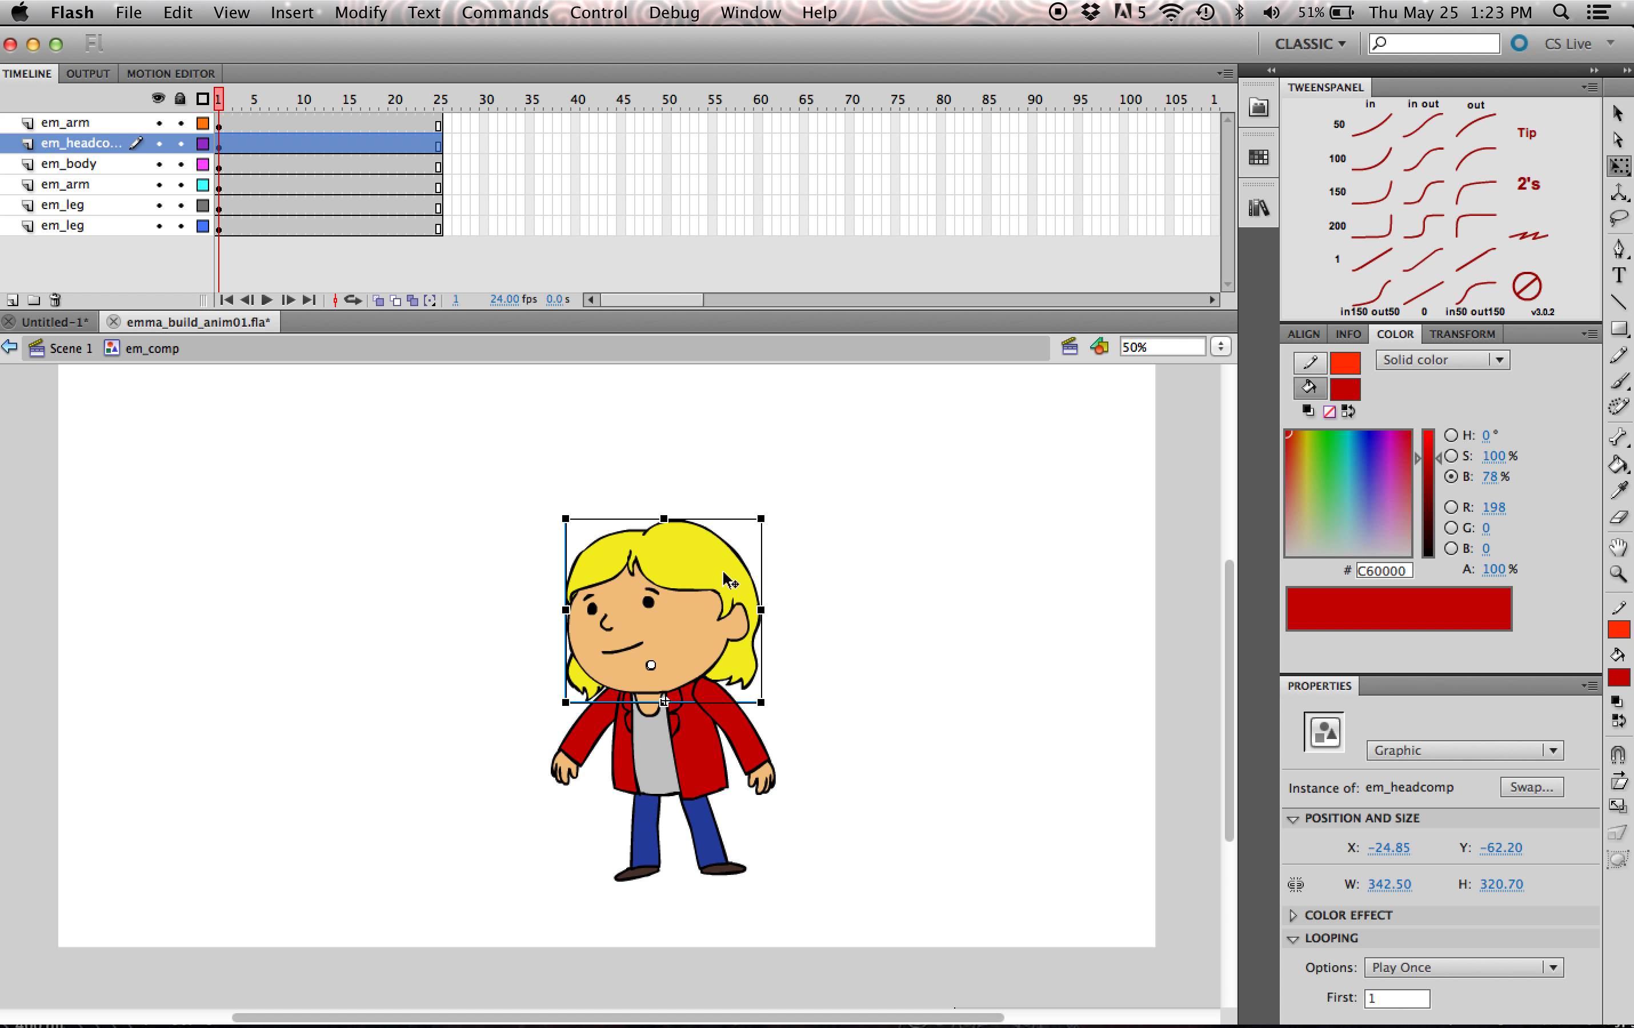
double_click(693, 577)
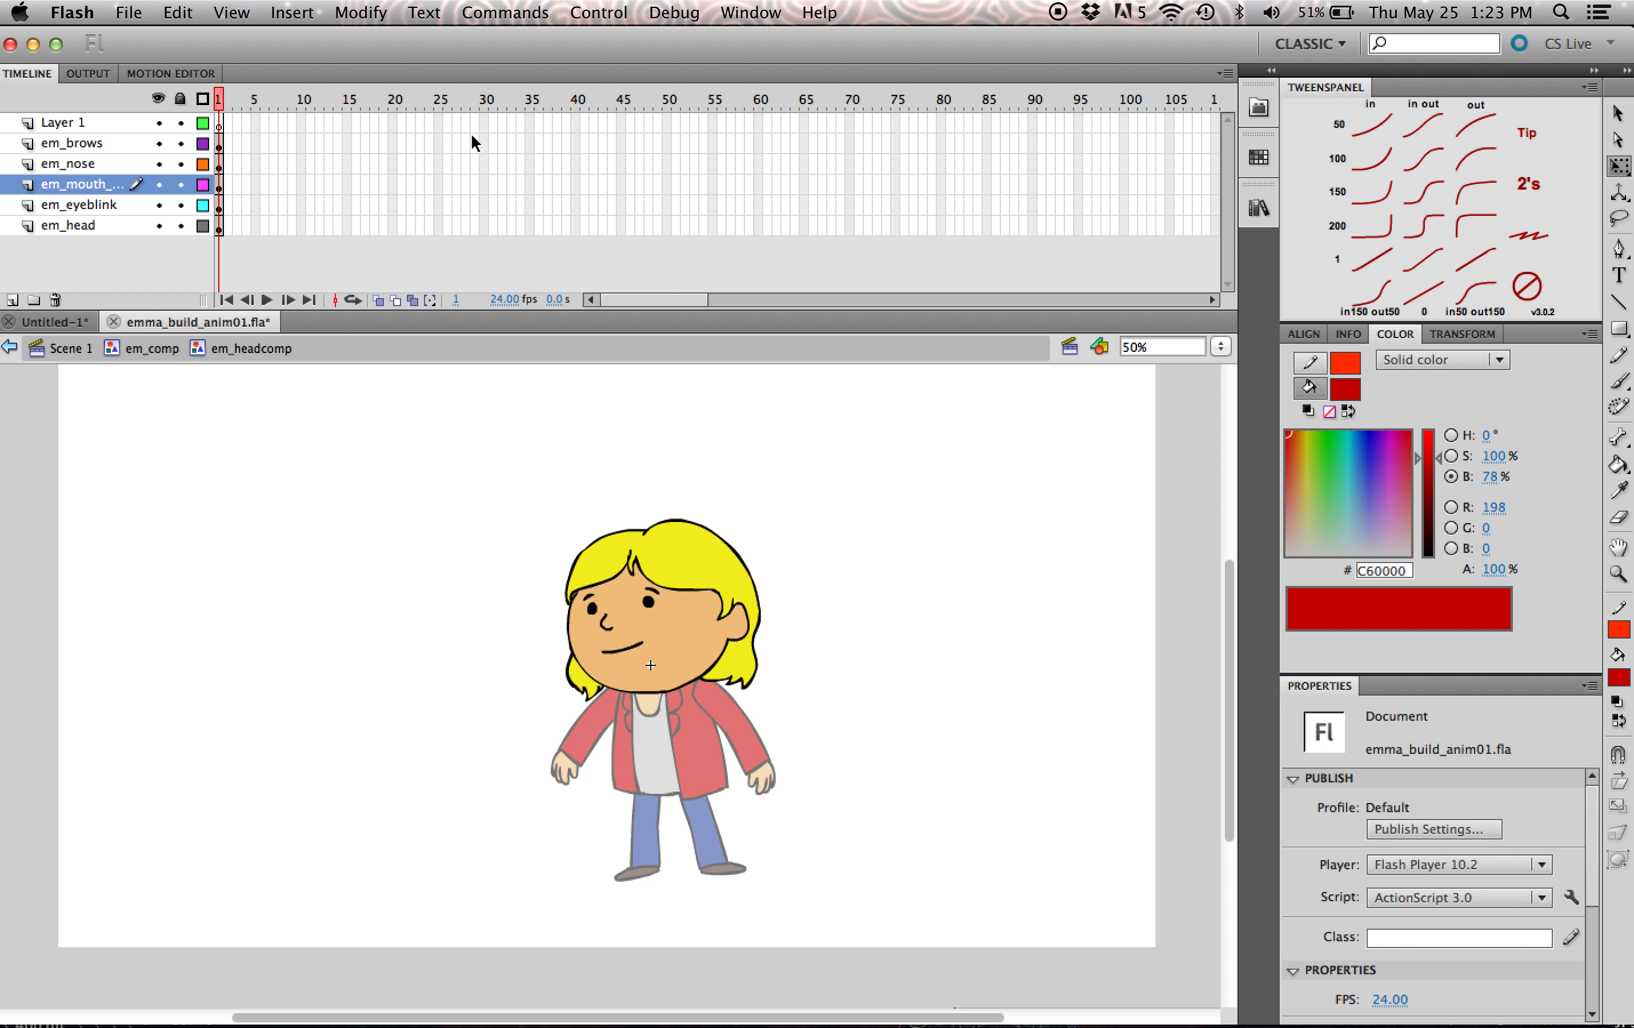
drag(484, 143, 500, 232)
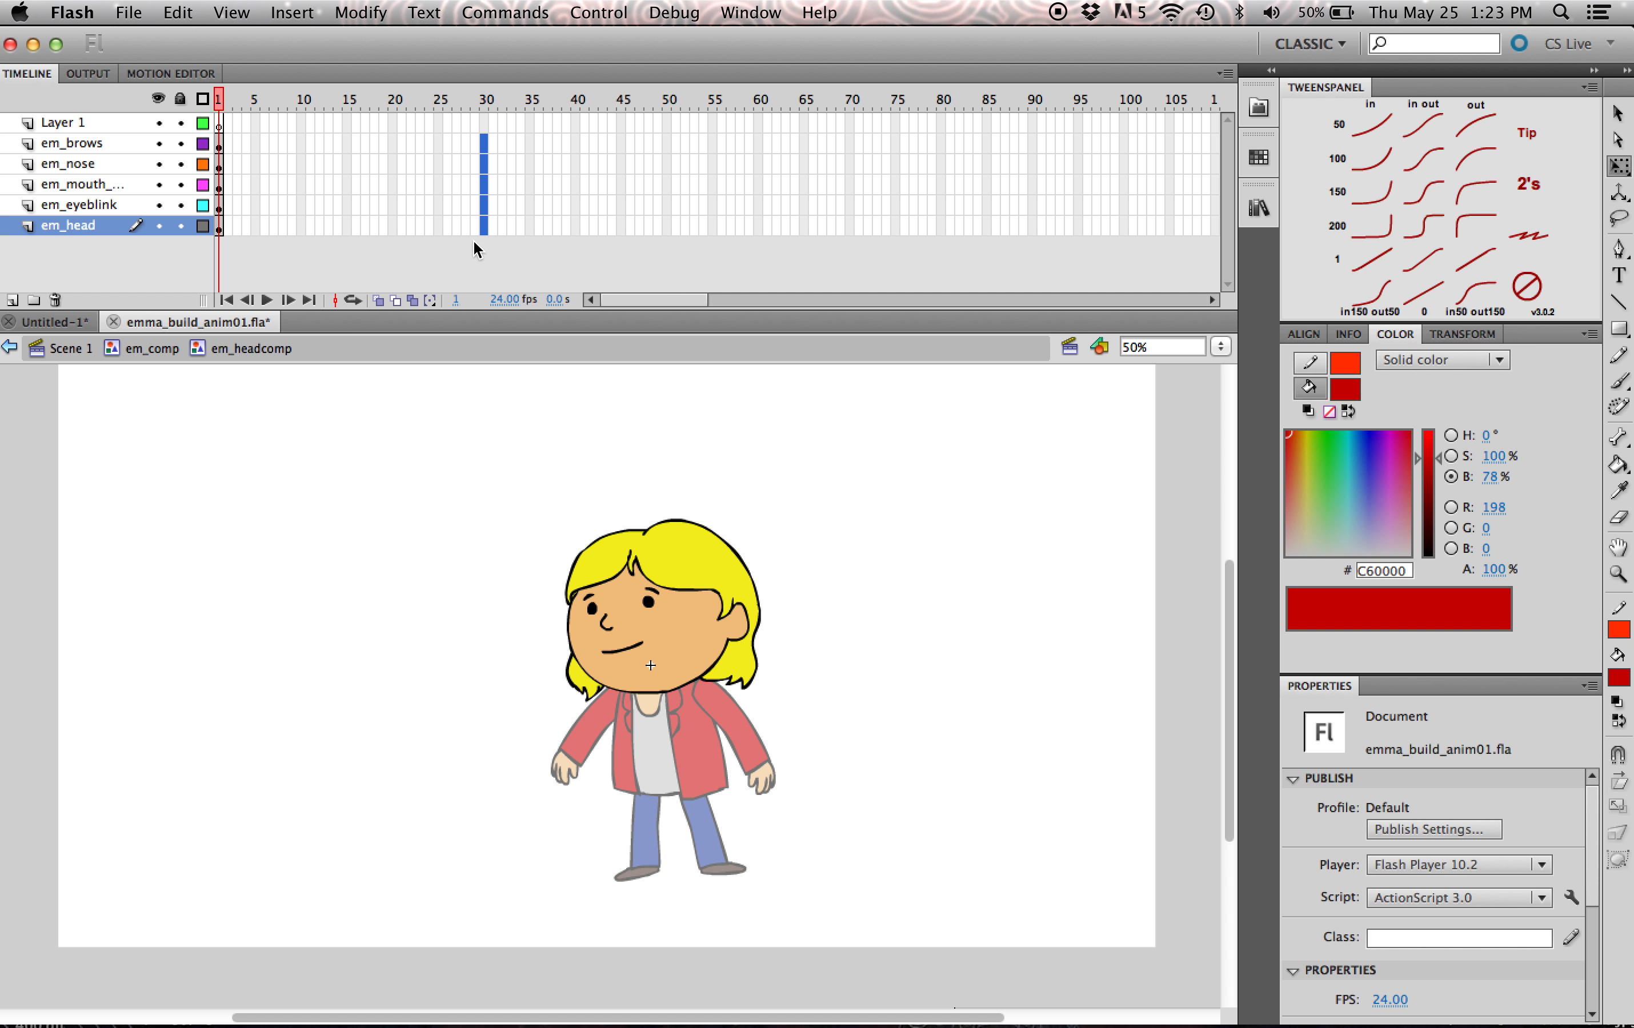
key(F5)
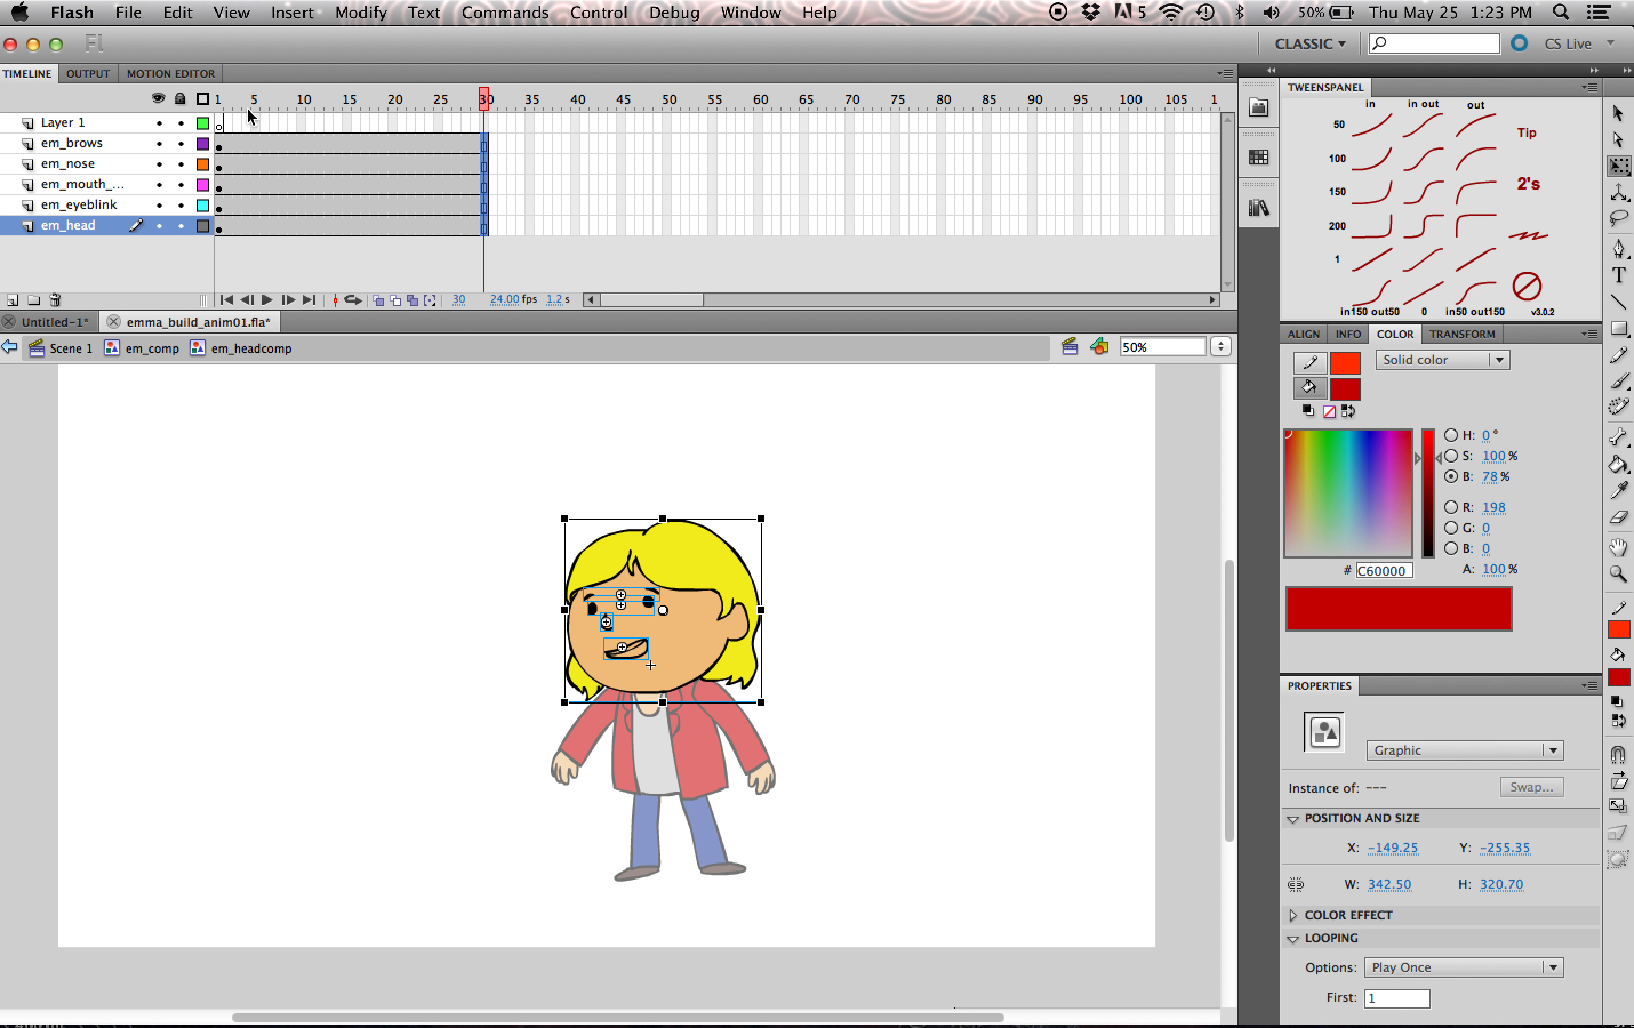
click(218, 98)
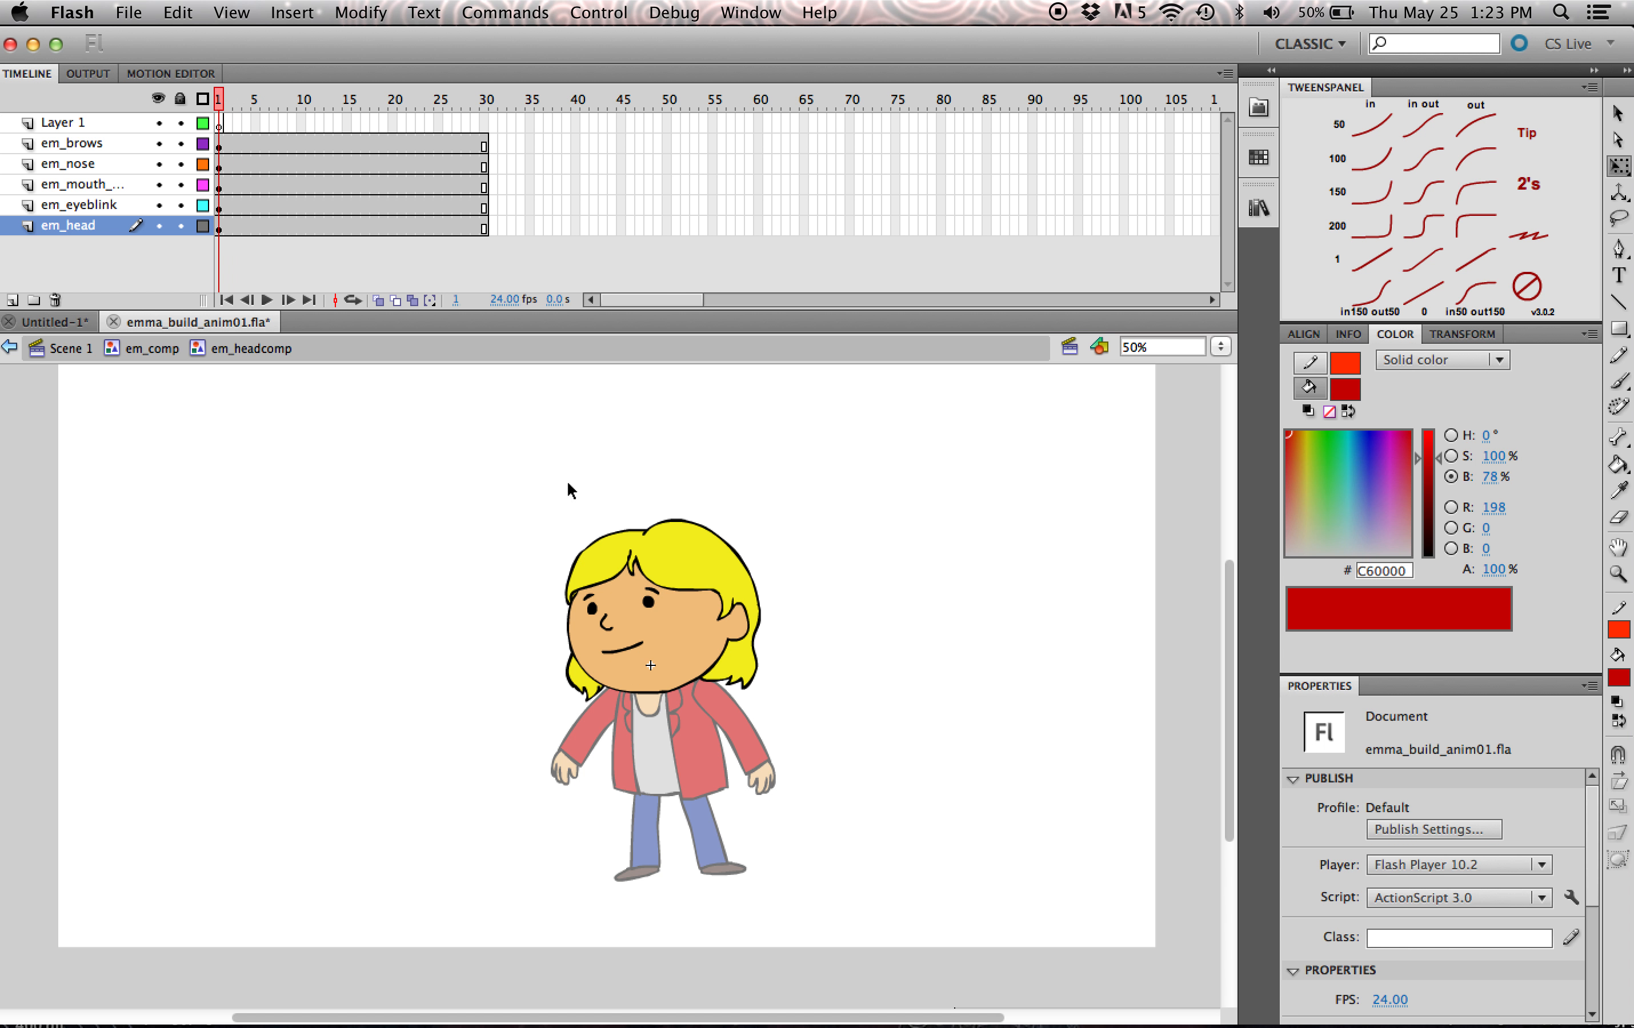
- Check how the looping mouth changes between frames 1 and 4
click(632, 647)
click(900, 607)
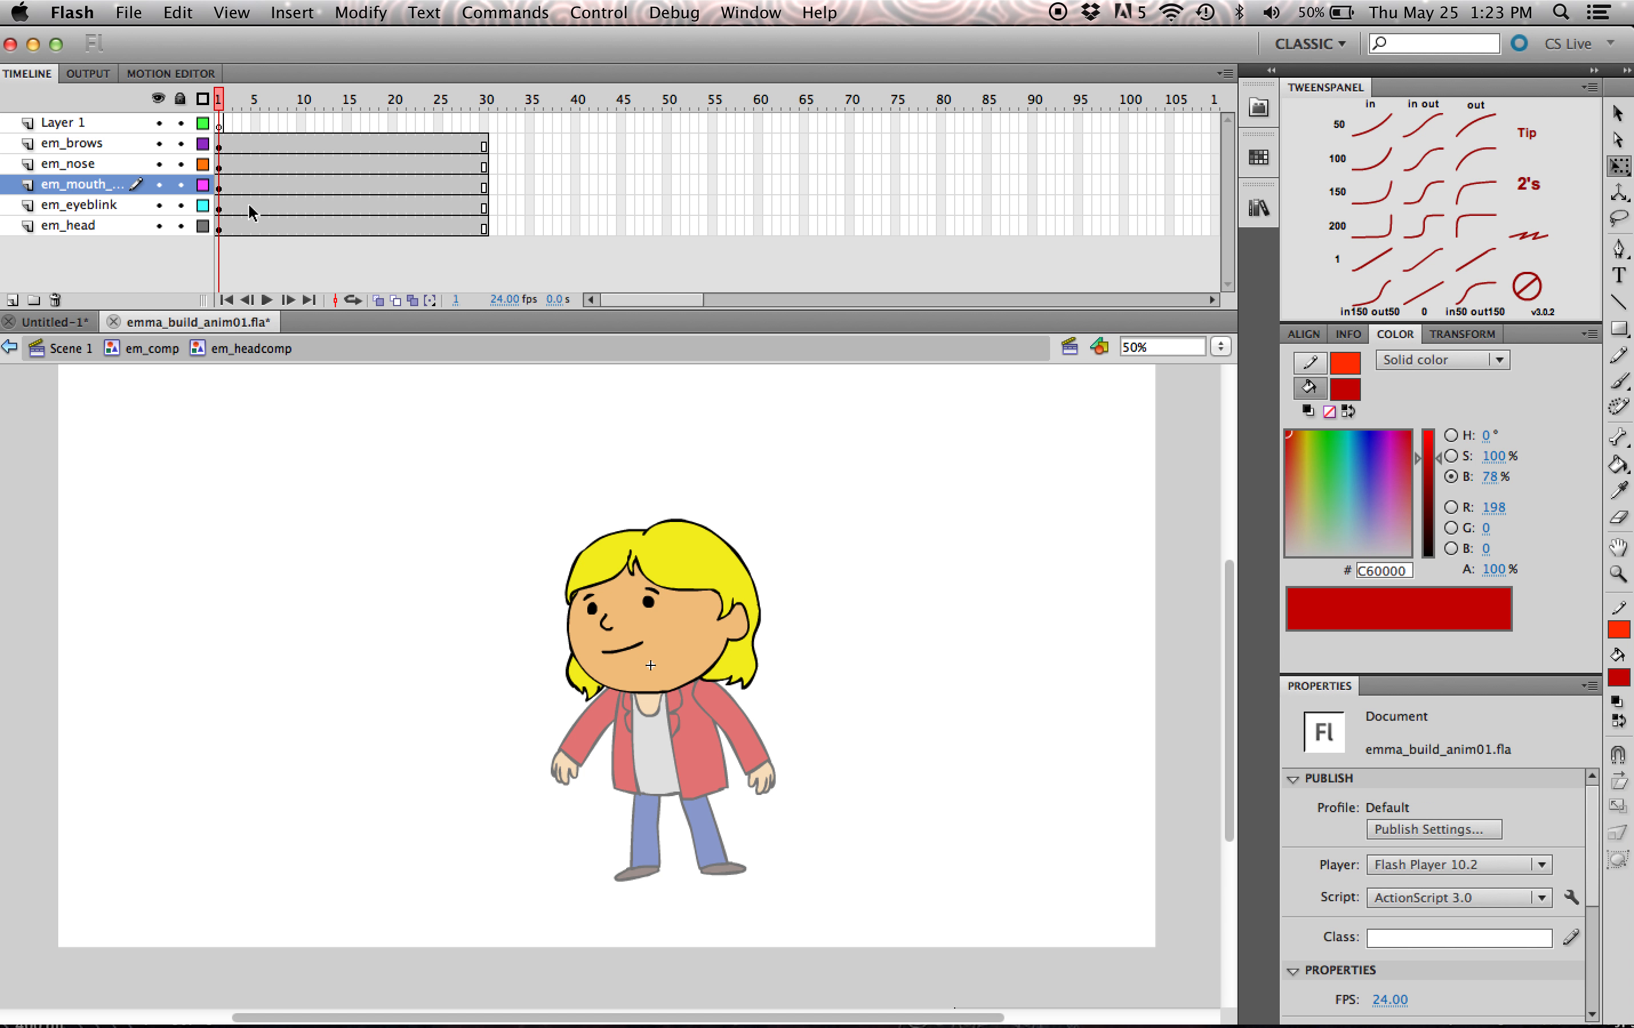
click(248, 185)
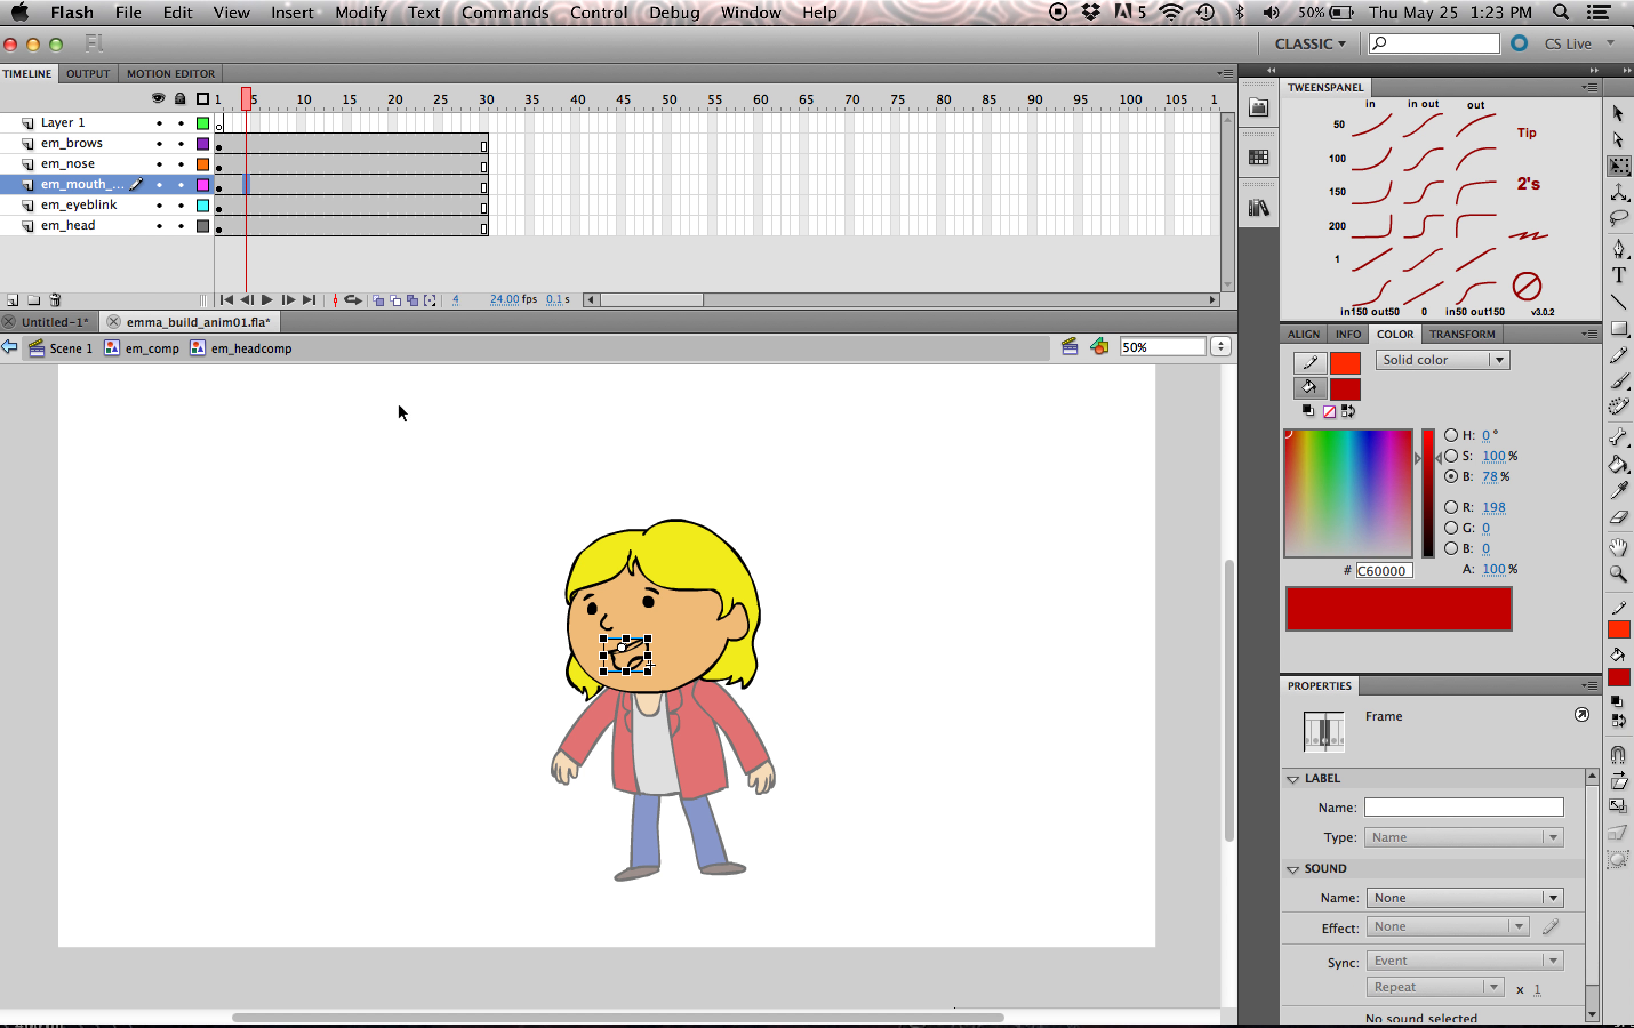
drag(246, 102, 225, 156)
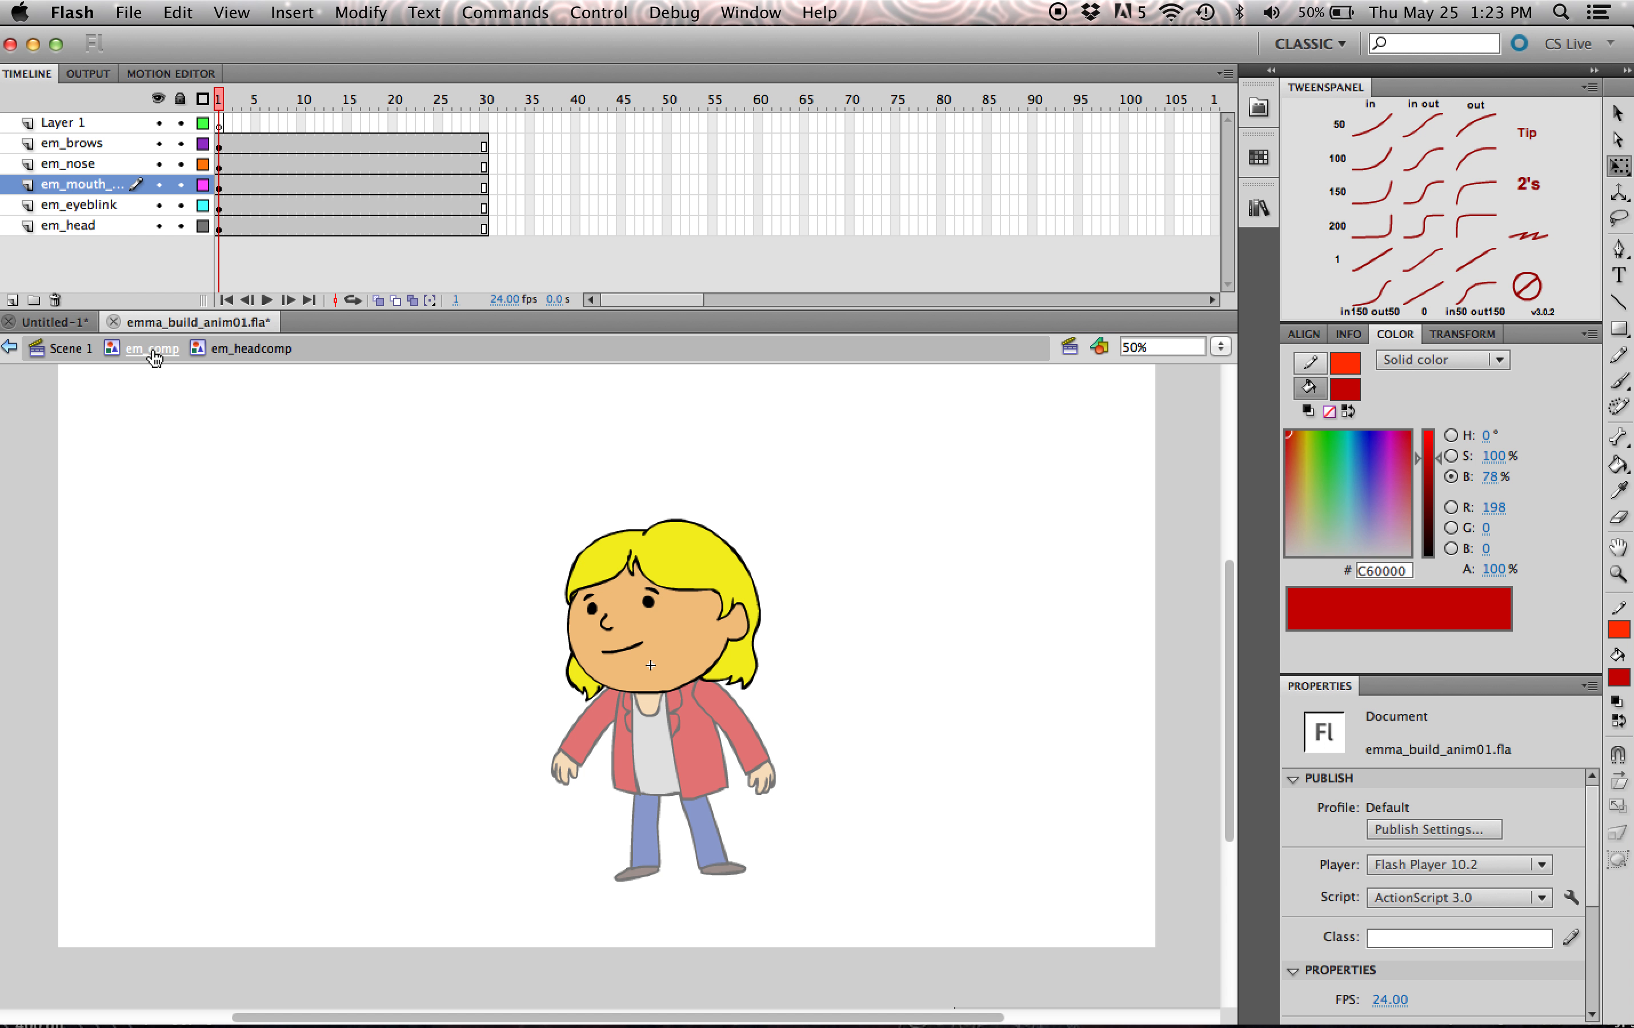
- Set the em_mouth_comp instance's looping option to Single Frame at frame 1
click(617, 649)
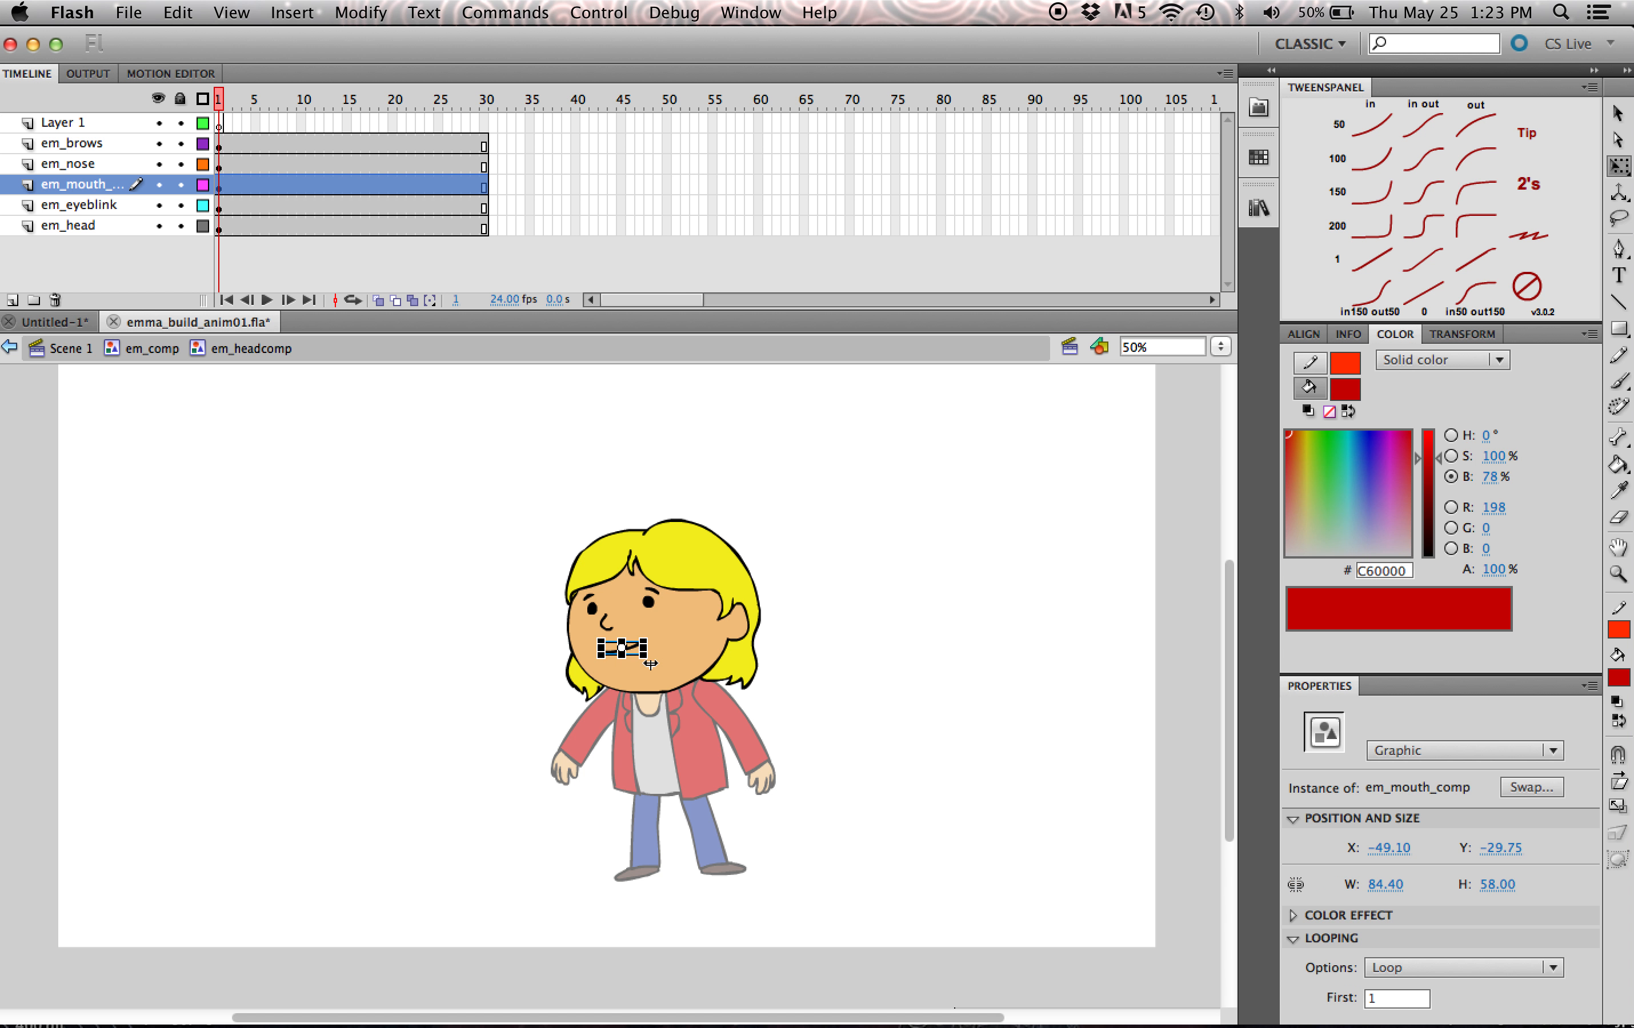
click(1431, 968)
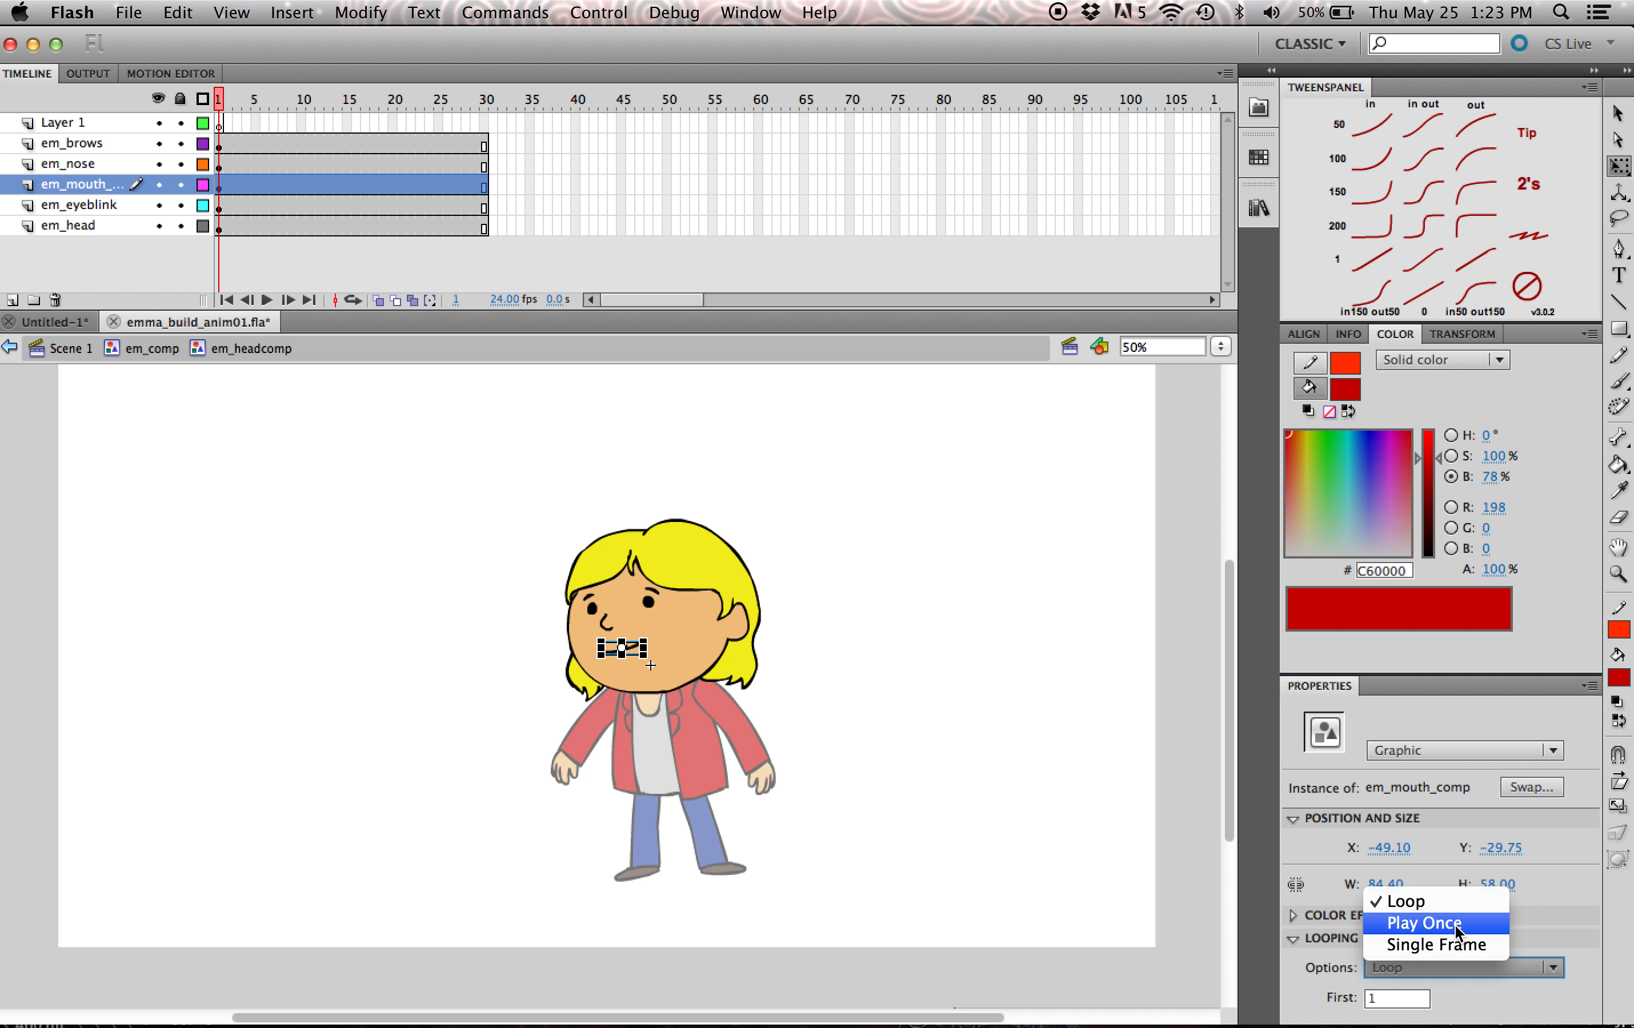
click(1458, 946)
- Insert a keyframe at frame 5 of the mouth layer, set its first frame to 4, and check the mouth at frame 6
click(252, 99)
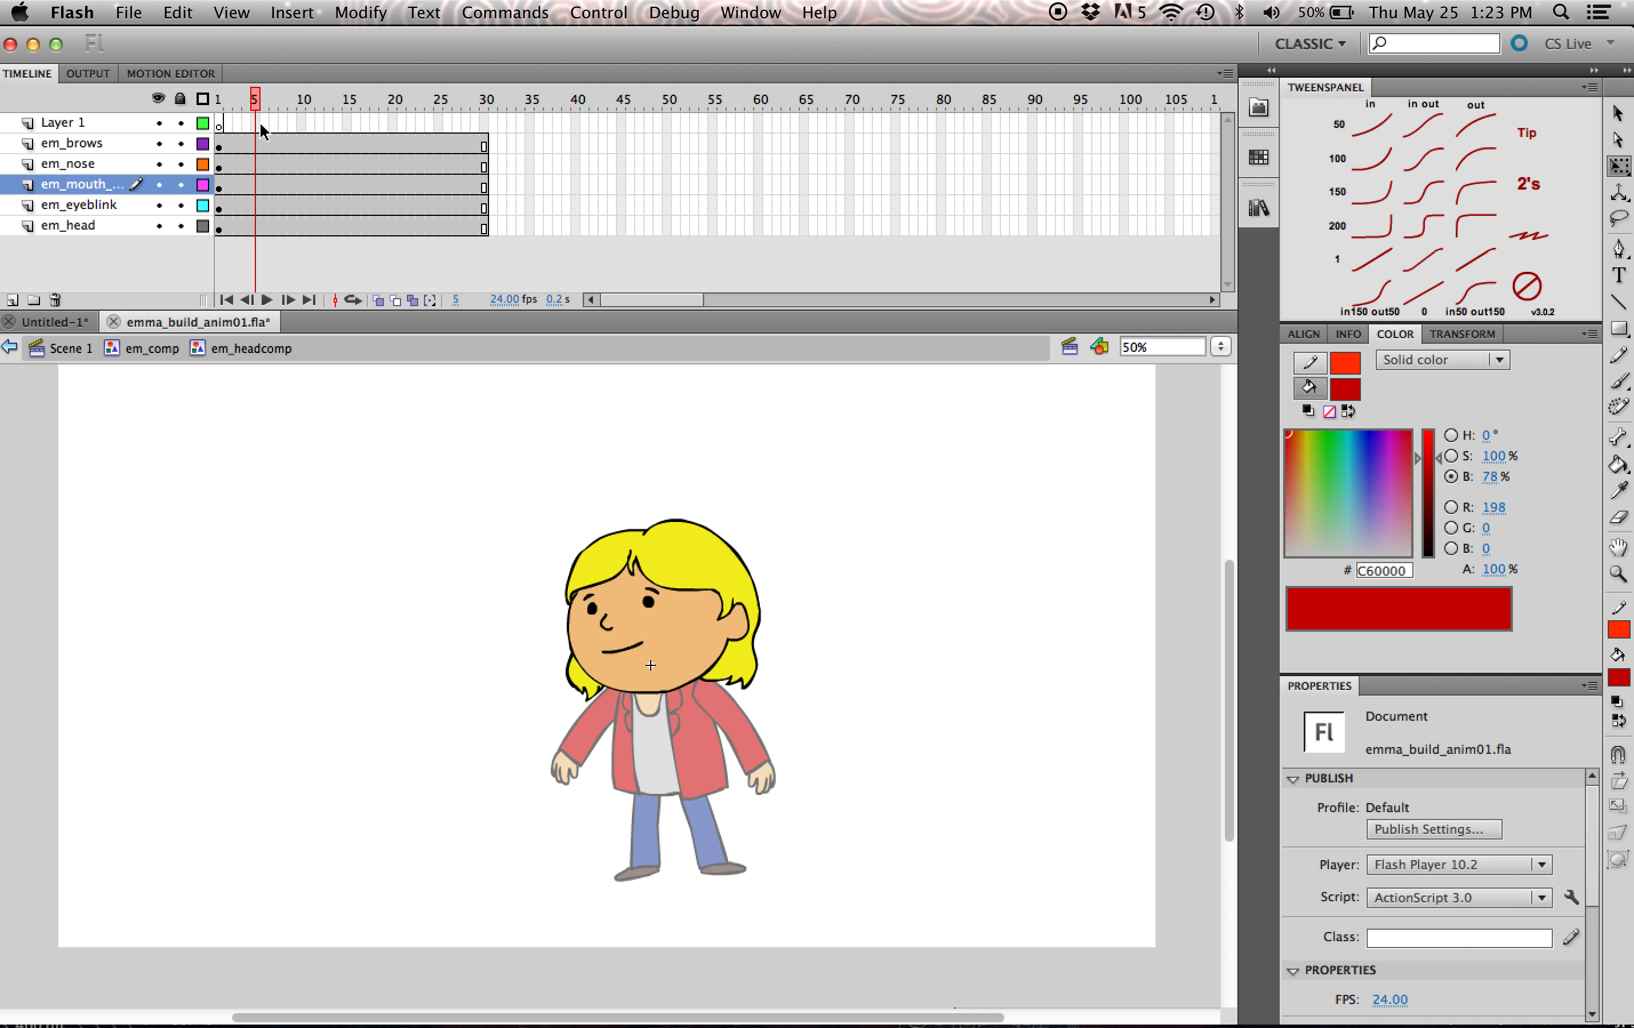
click(257, 185)
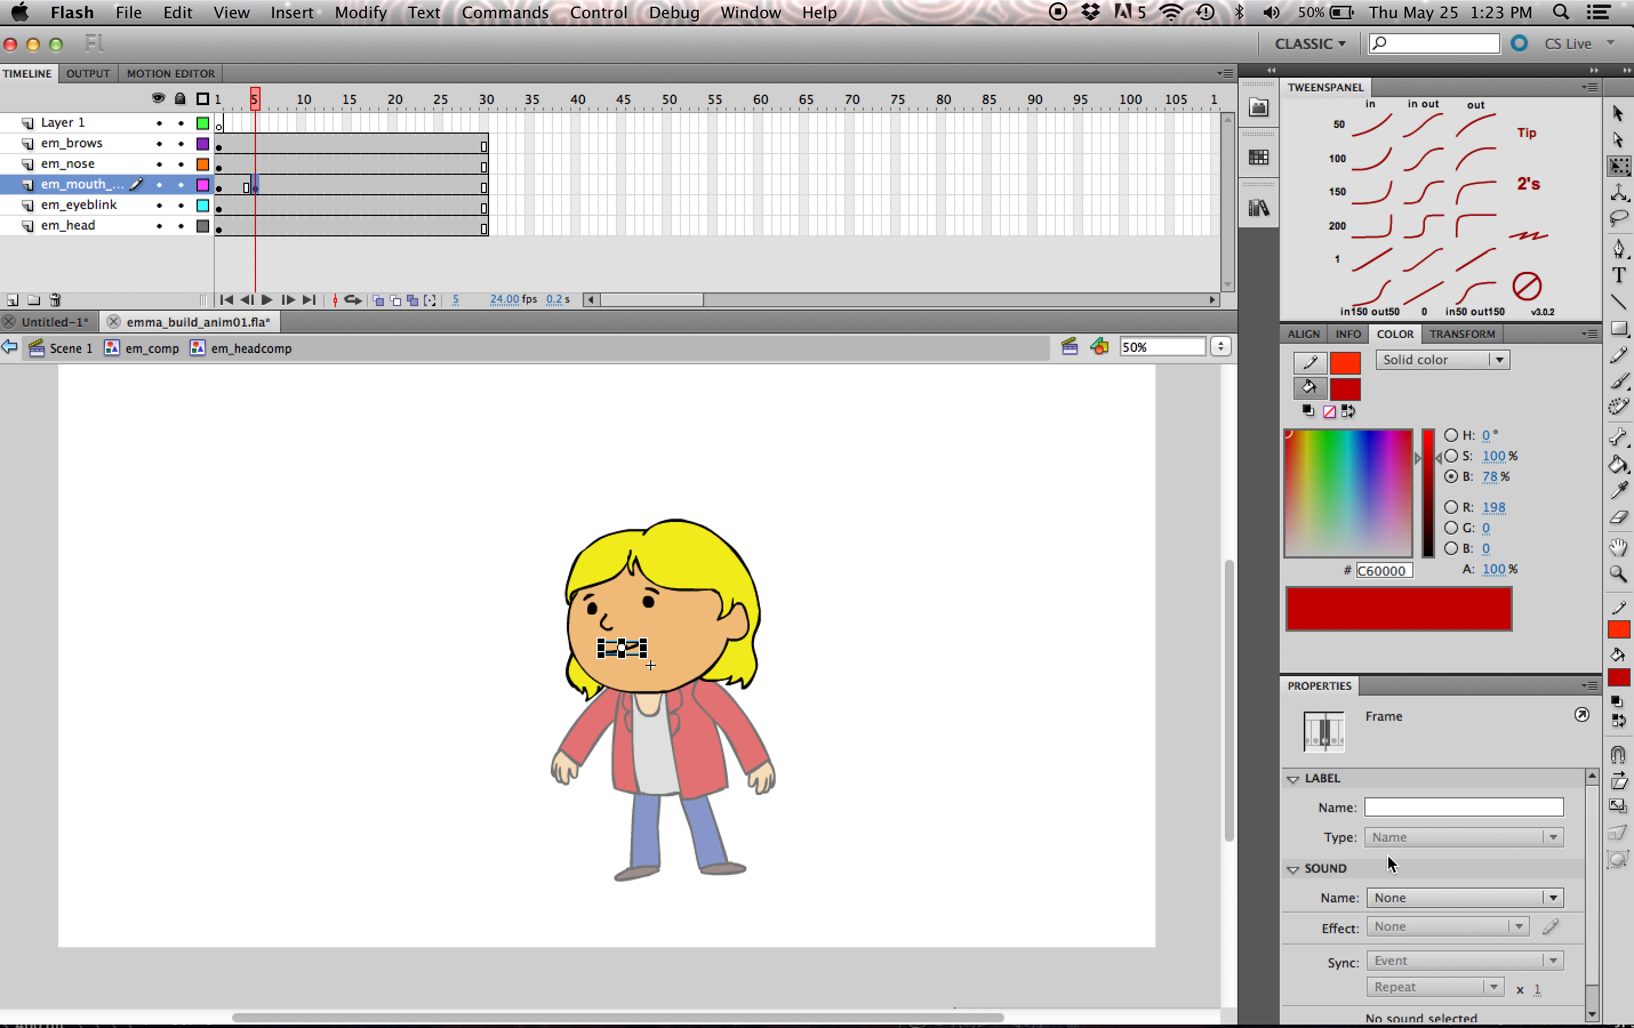
click(1369, 997)
drag(1368, 997, 1384, 999)
text(4)
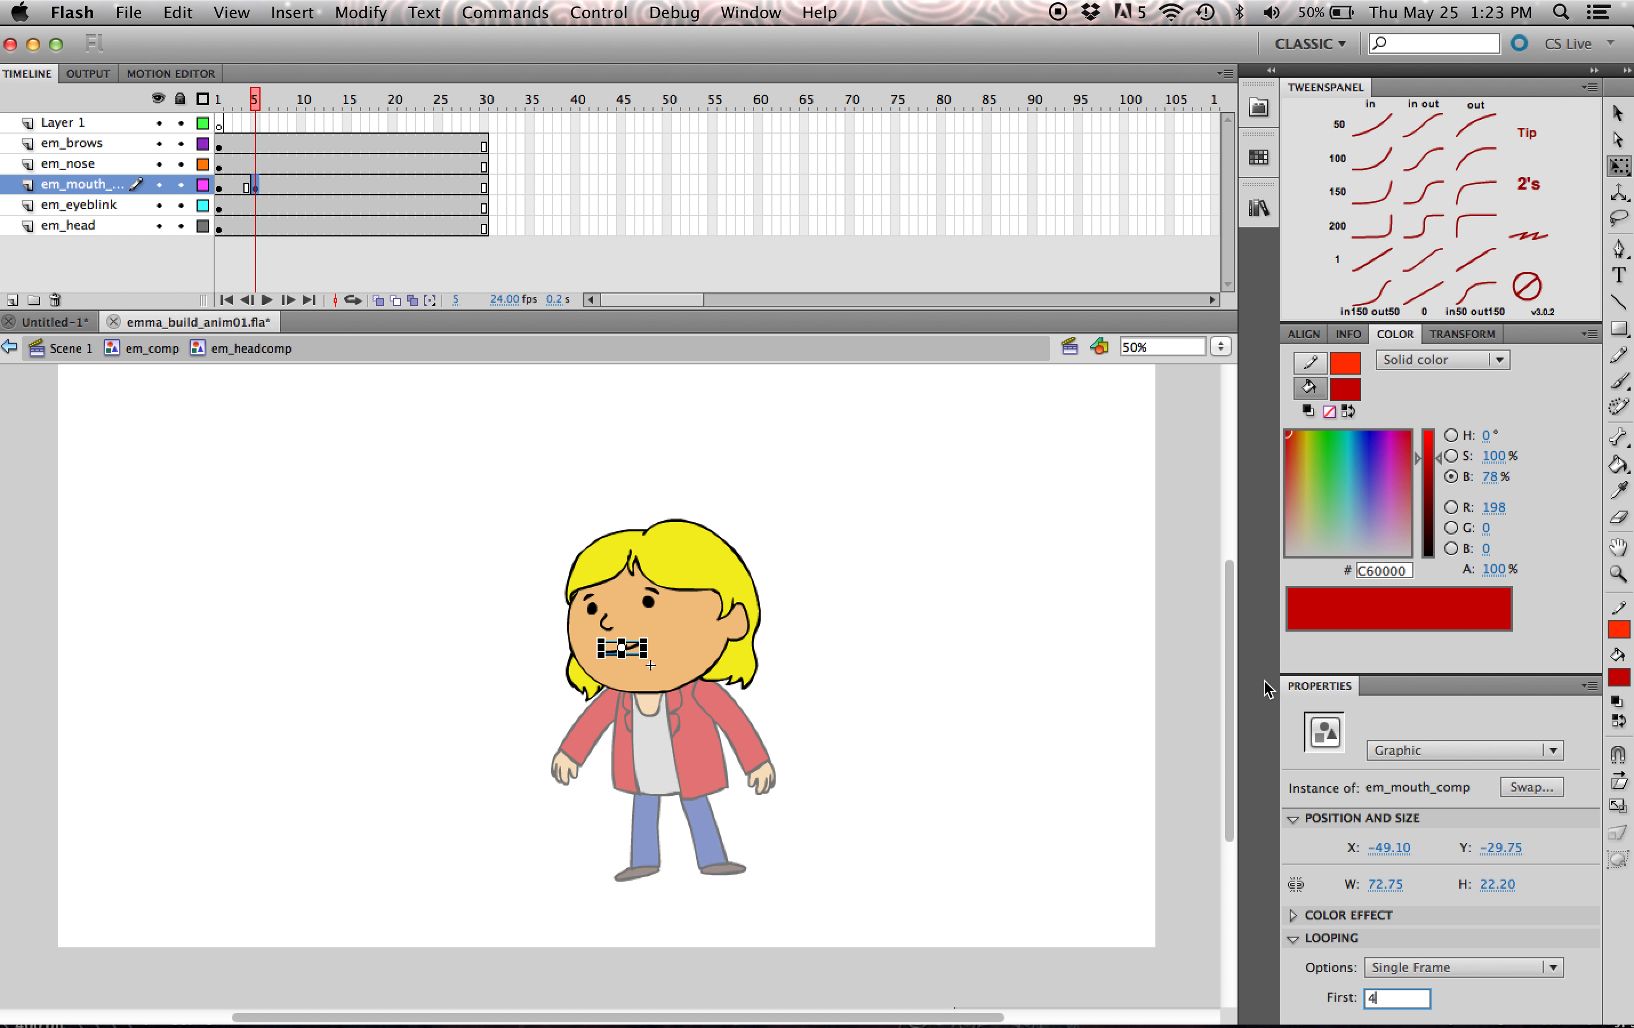
click(1071, 710)
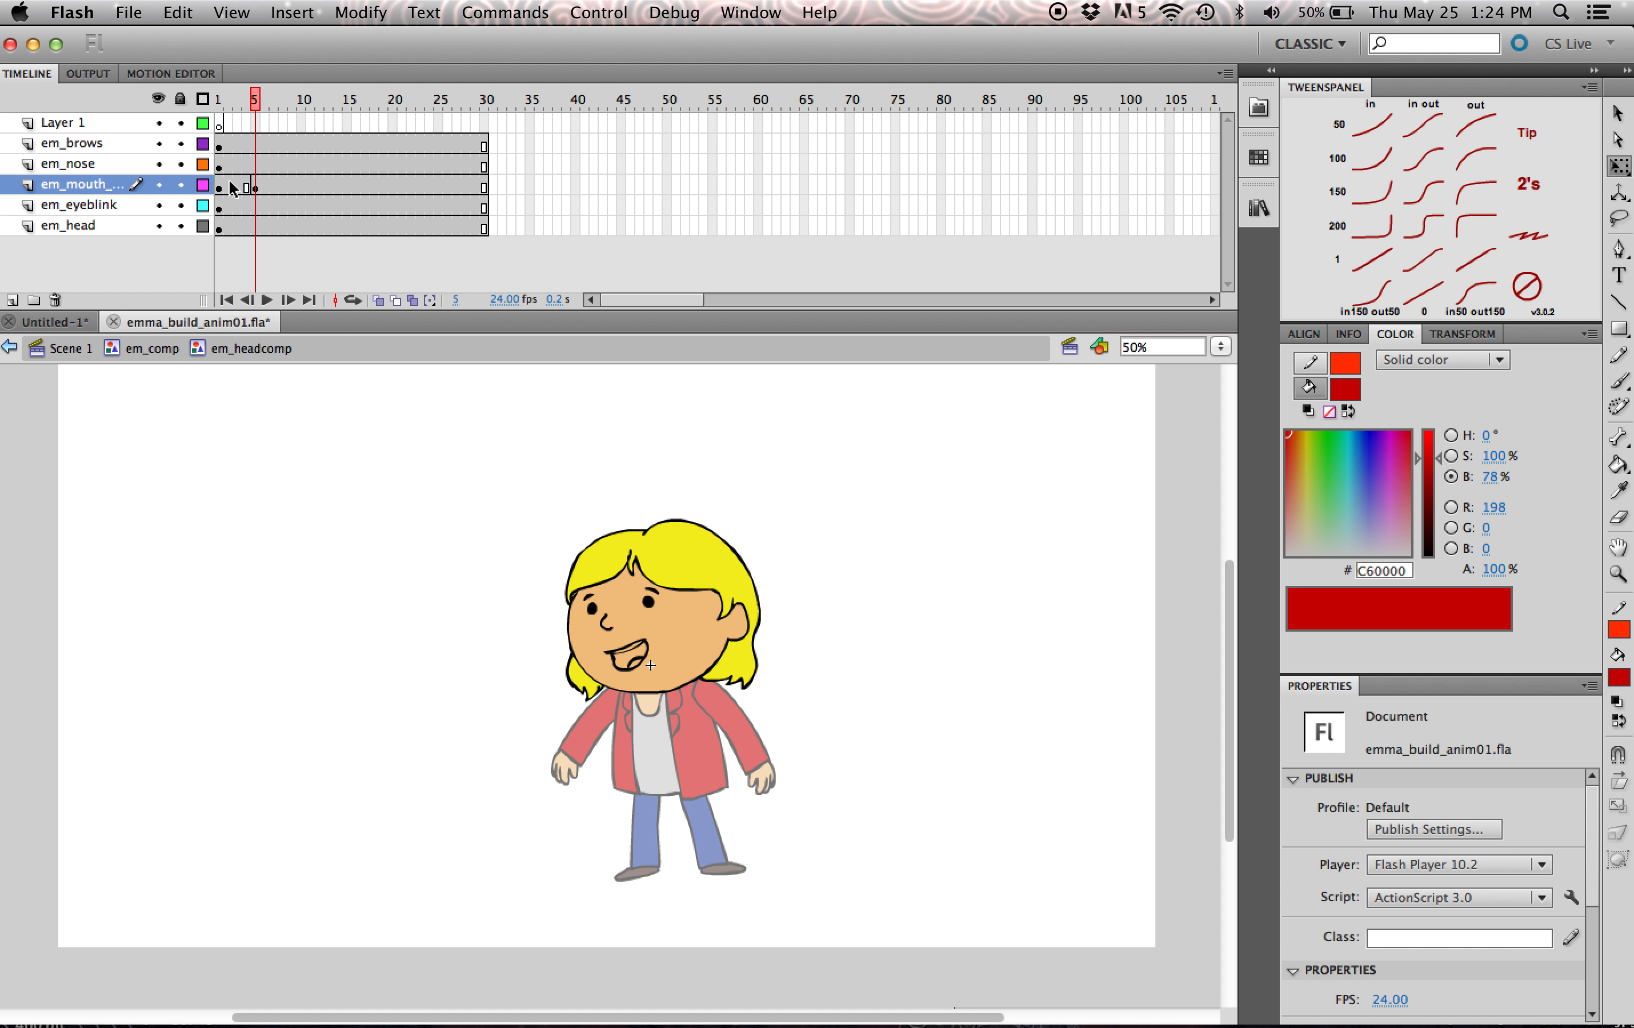
click(265, 185)
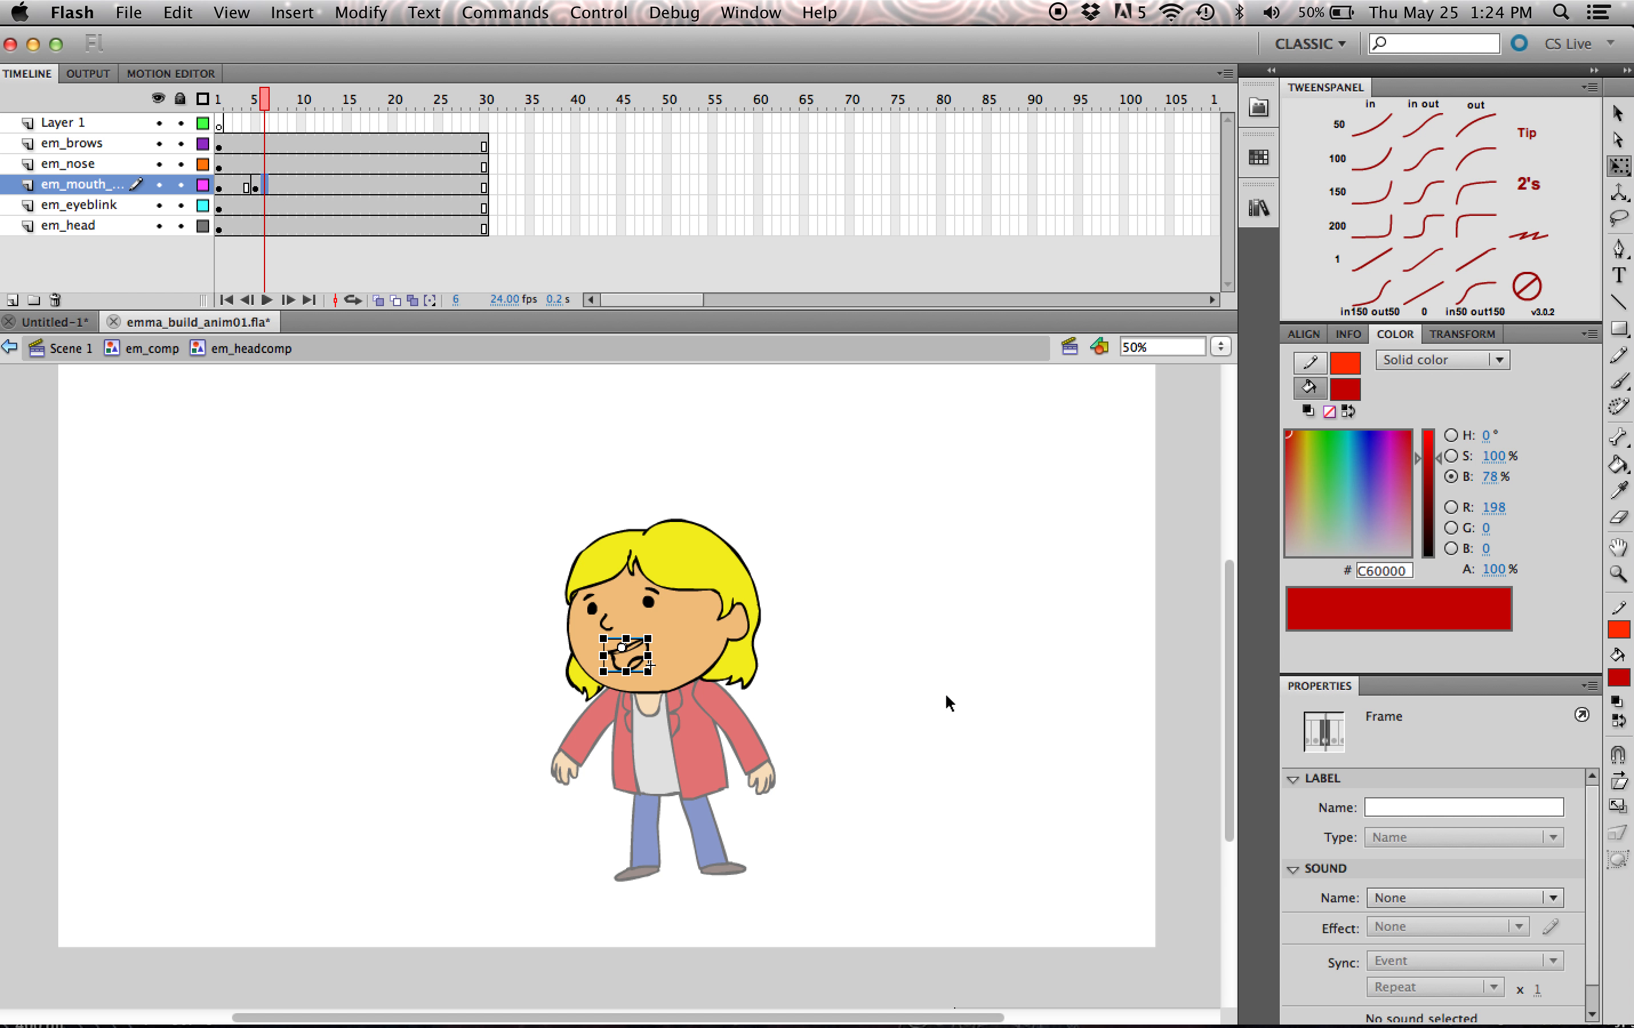
- Insert a keyframe at frame 7 of the mouth layer and set the mouth's first frame to 3
key(period)
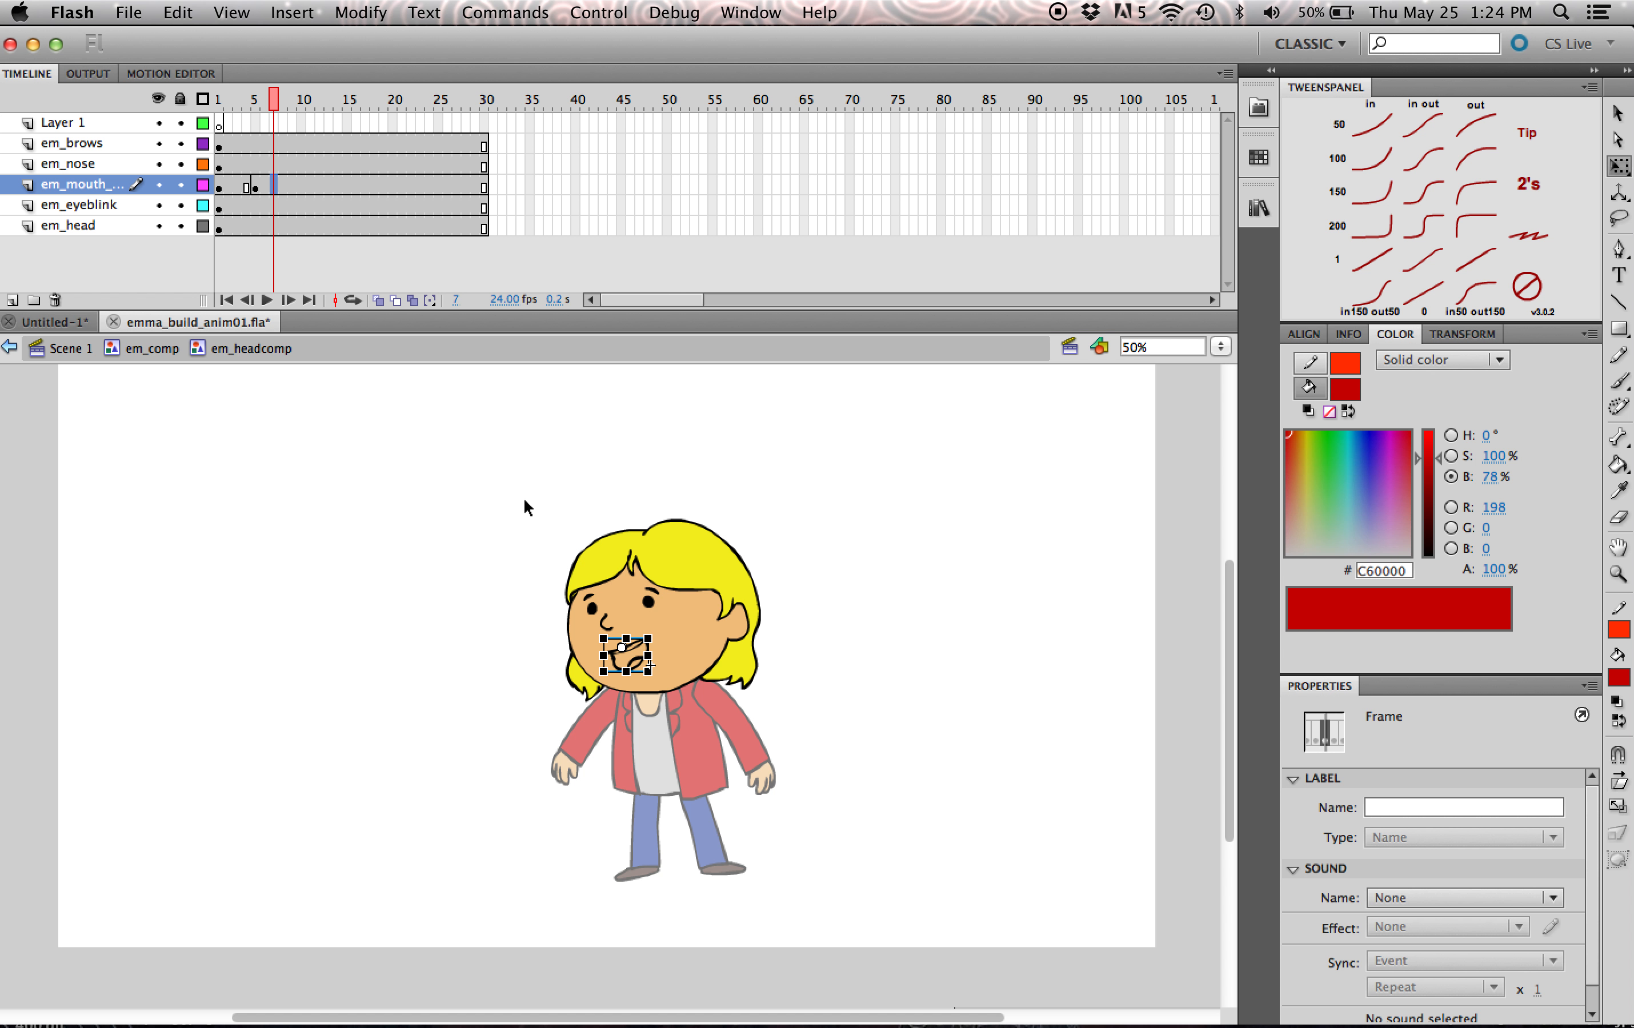
key(F6)
click(1124, 670)
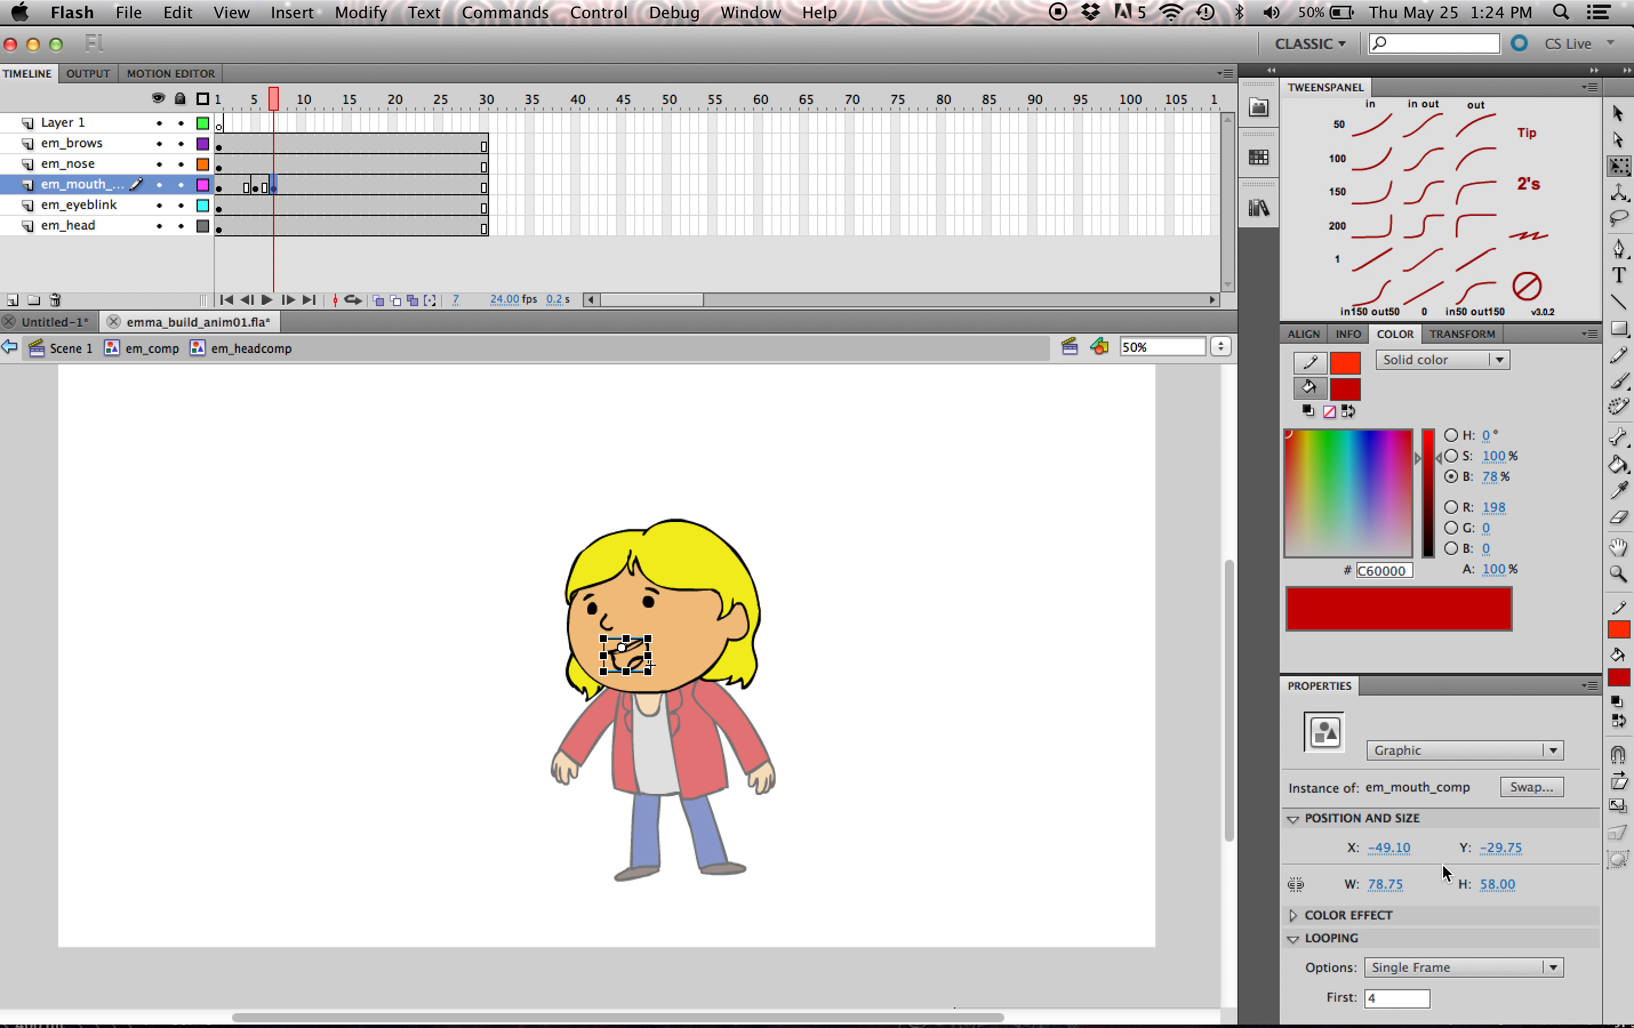
click(1444, 971)
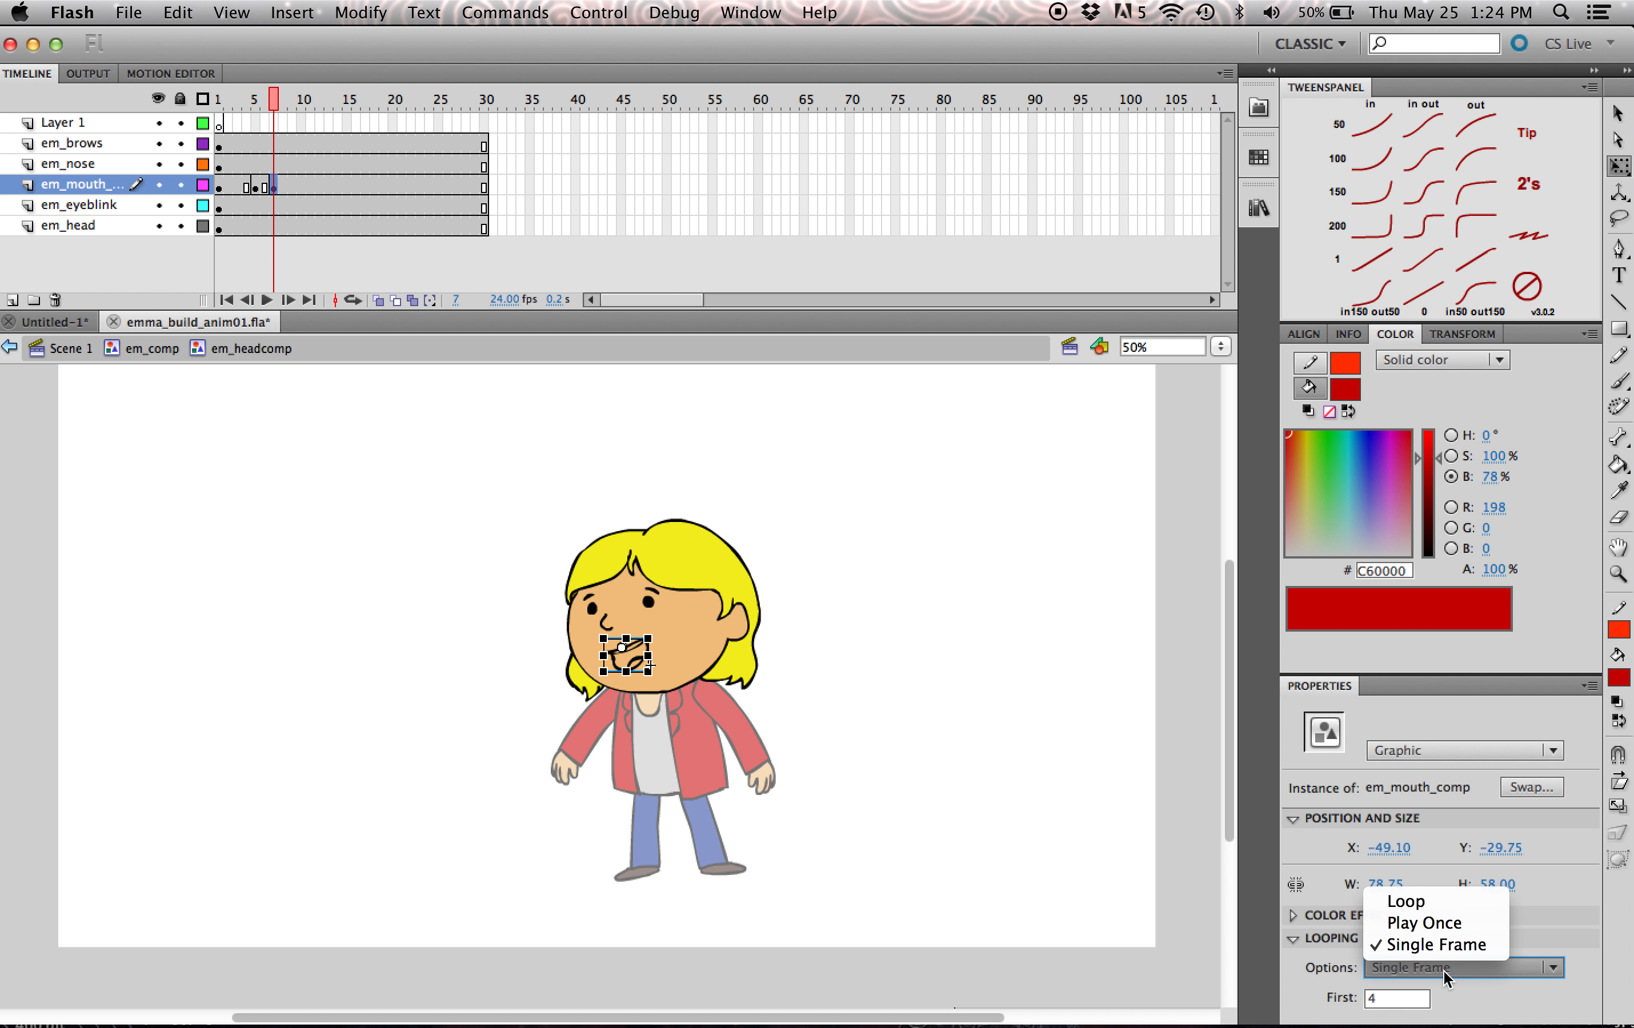
click(1435, 994)
double_click(1390, 999)
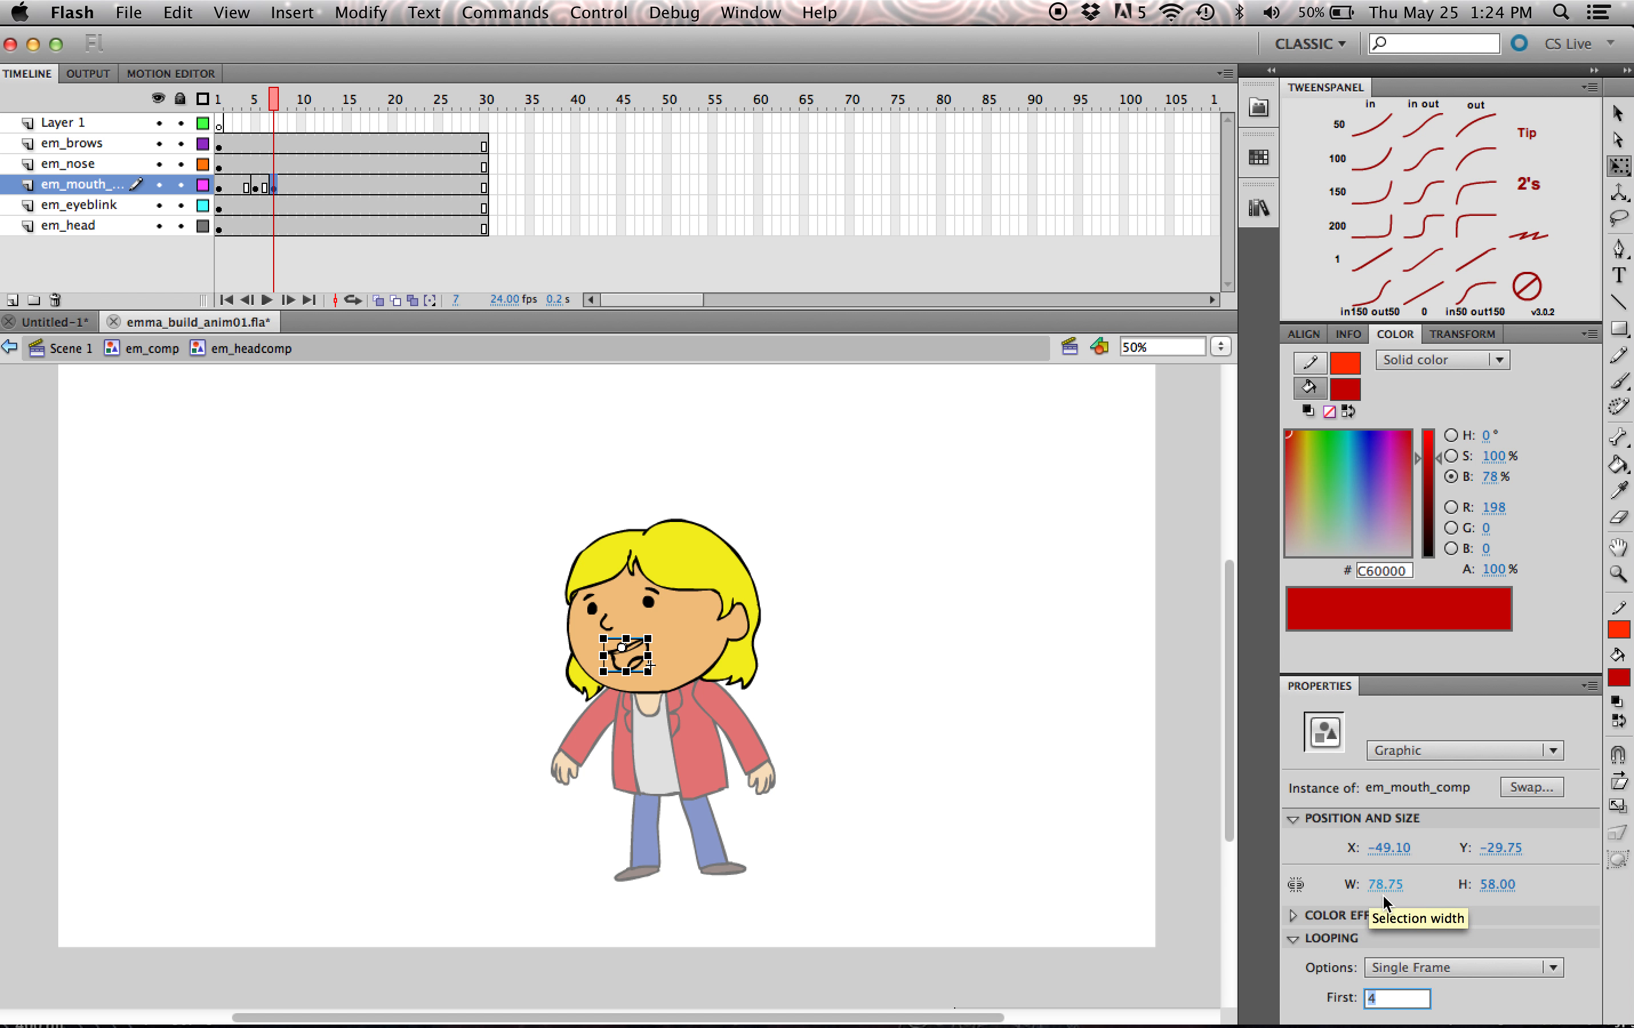
text(3)
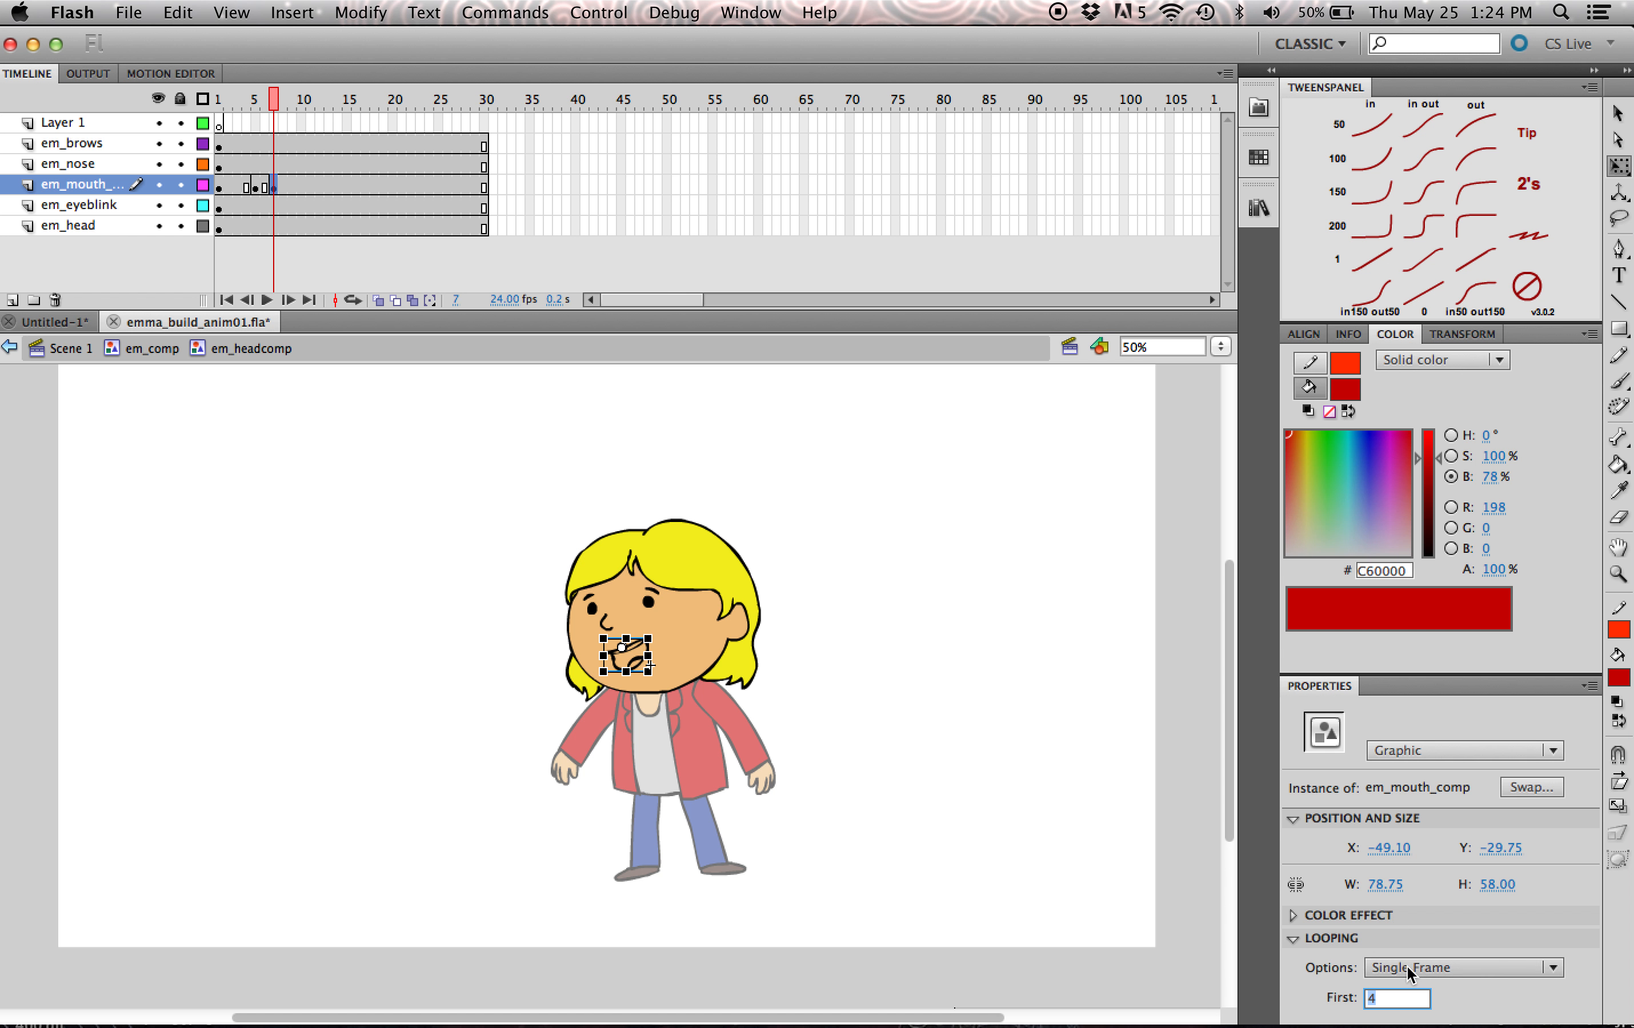
- Add a keyframe at frame 9 of the mouth layer and set the mouth's first frame to 4
click(293, 185)
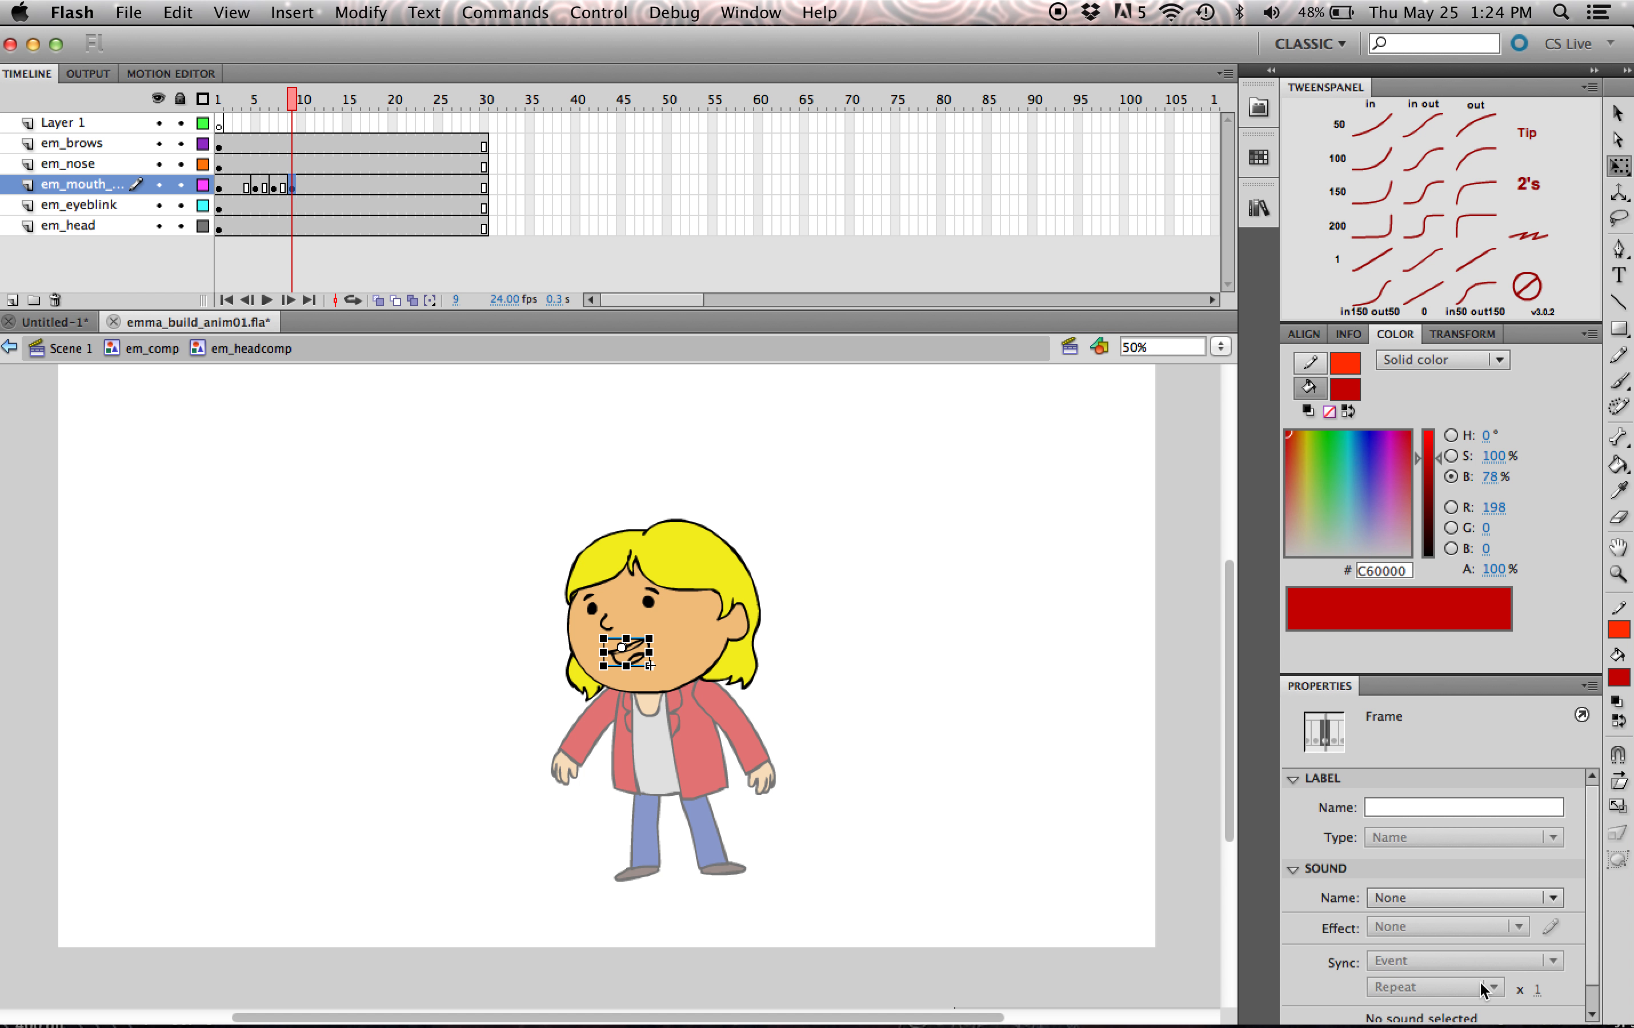
click(1393, 868)
drag(1398, 999, 1356, 1003)
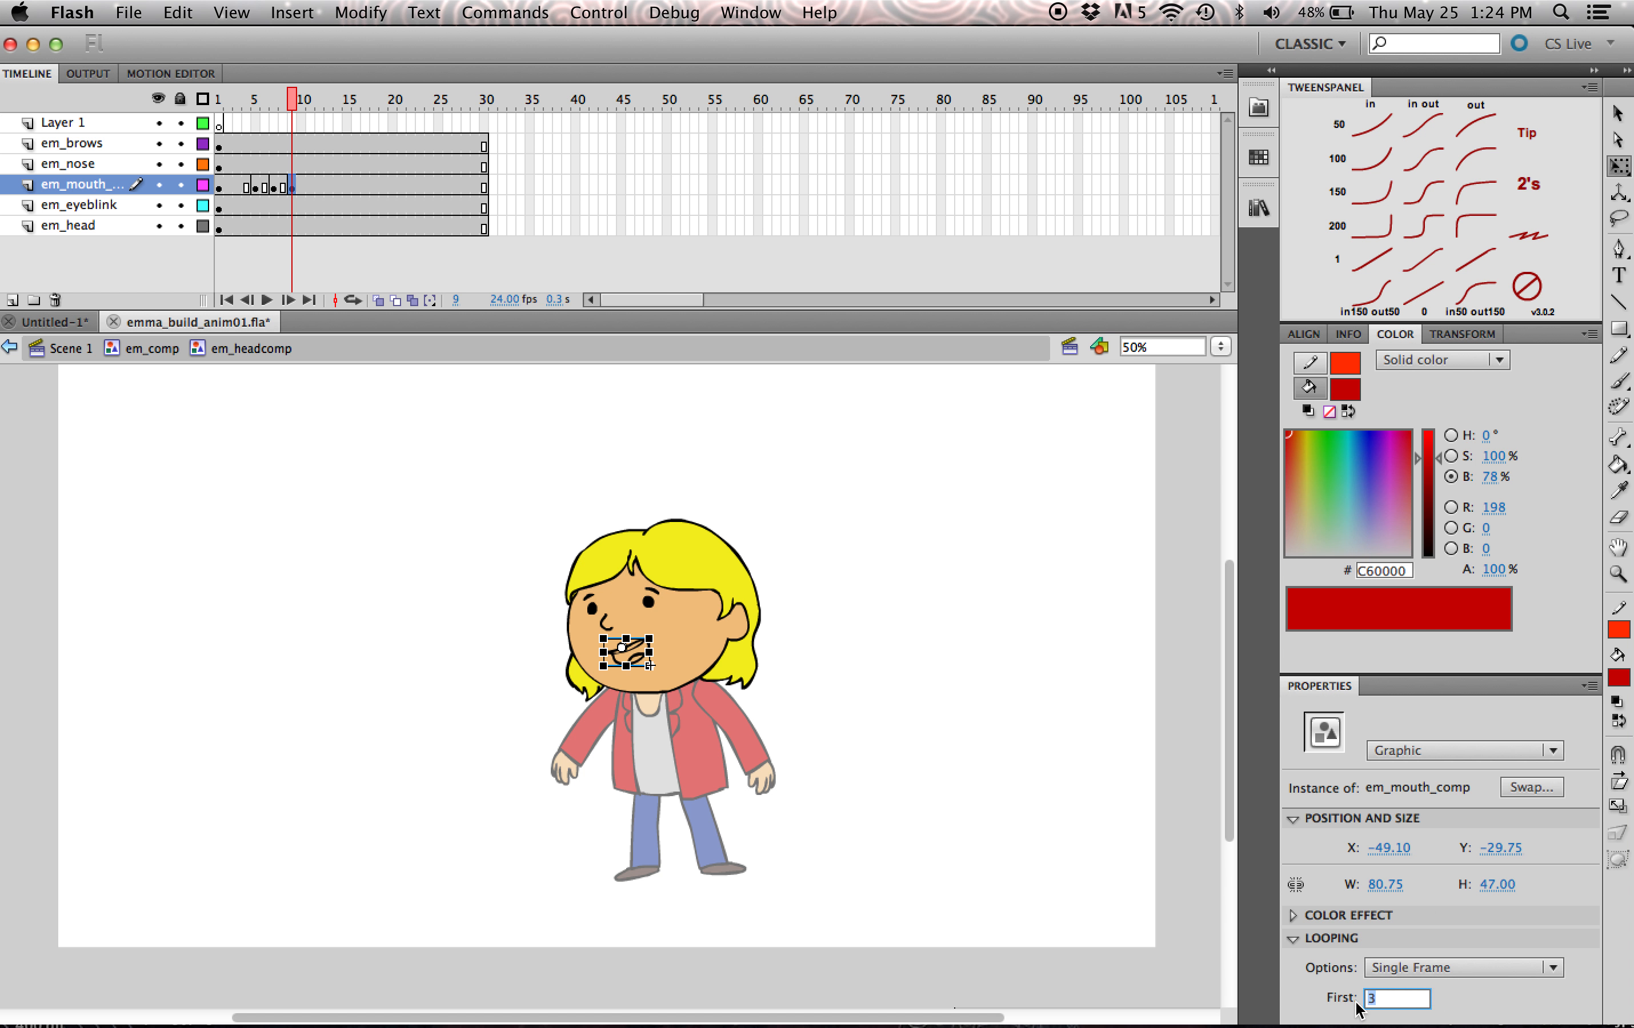
text(4)
- Insert a keyframe at frame 13 of the mouth layer and set the mouth's first frame to 3
click(321, 185)
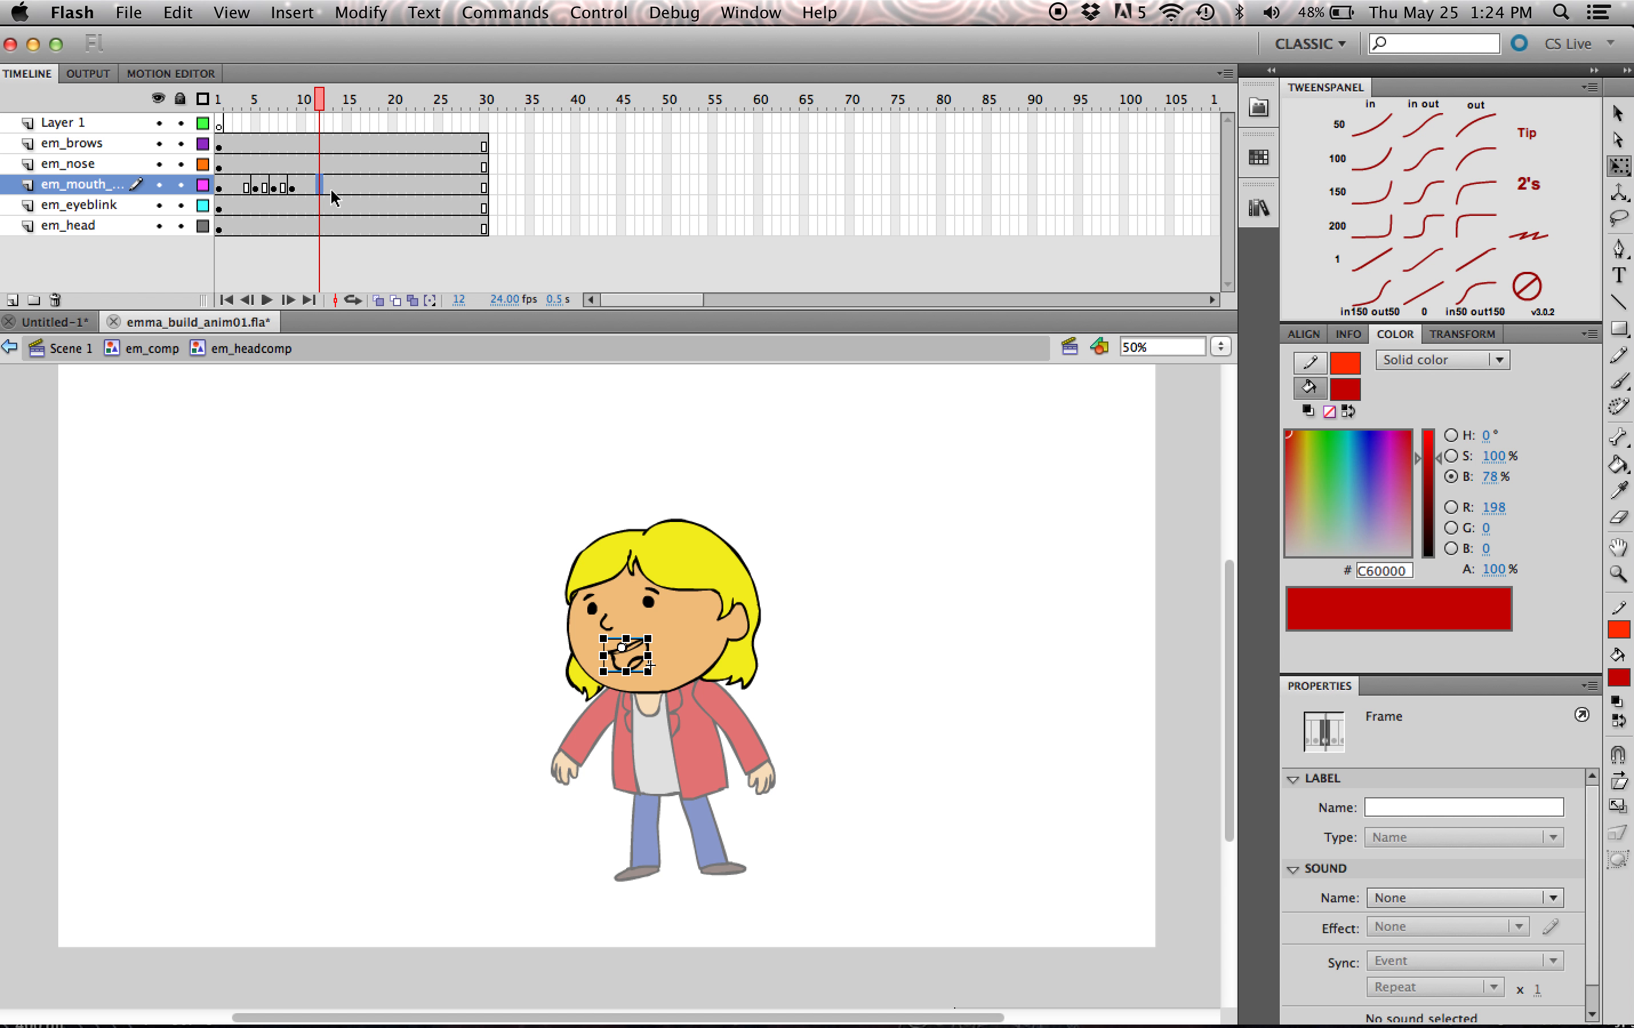
click(331, 186)
key(F6)
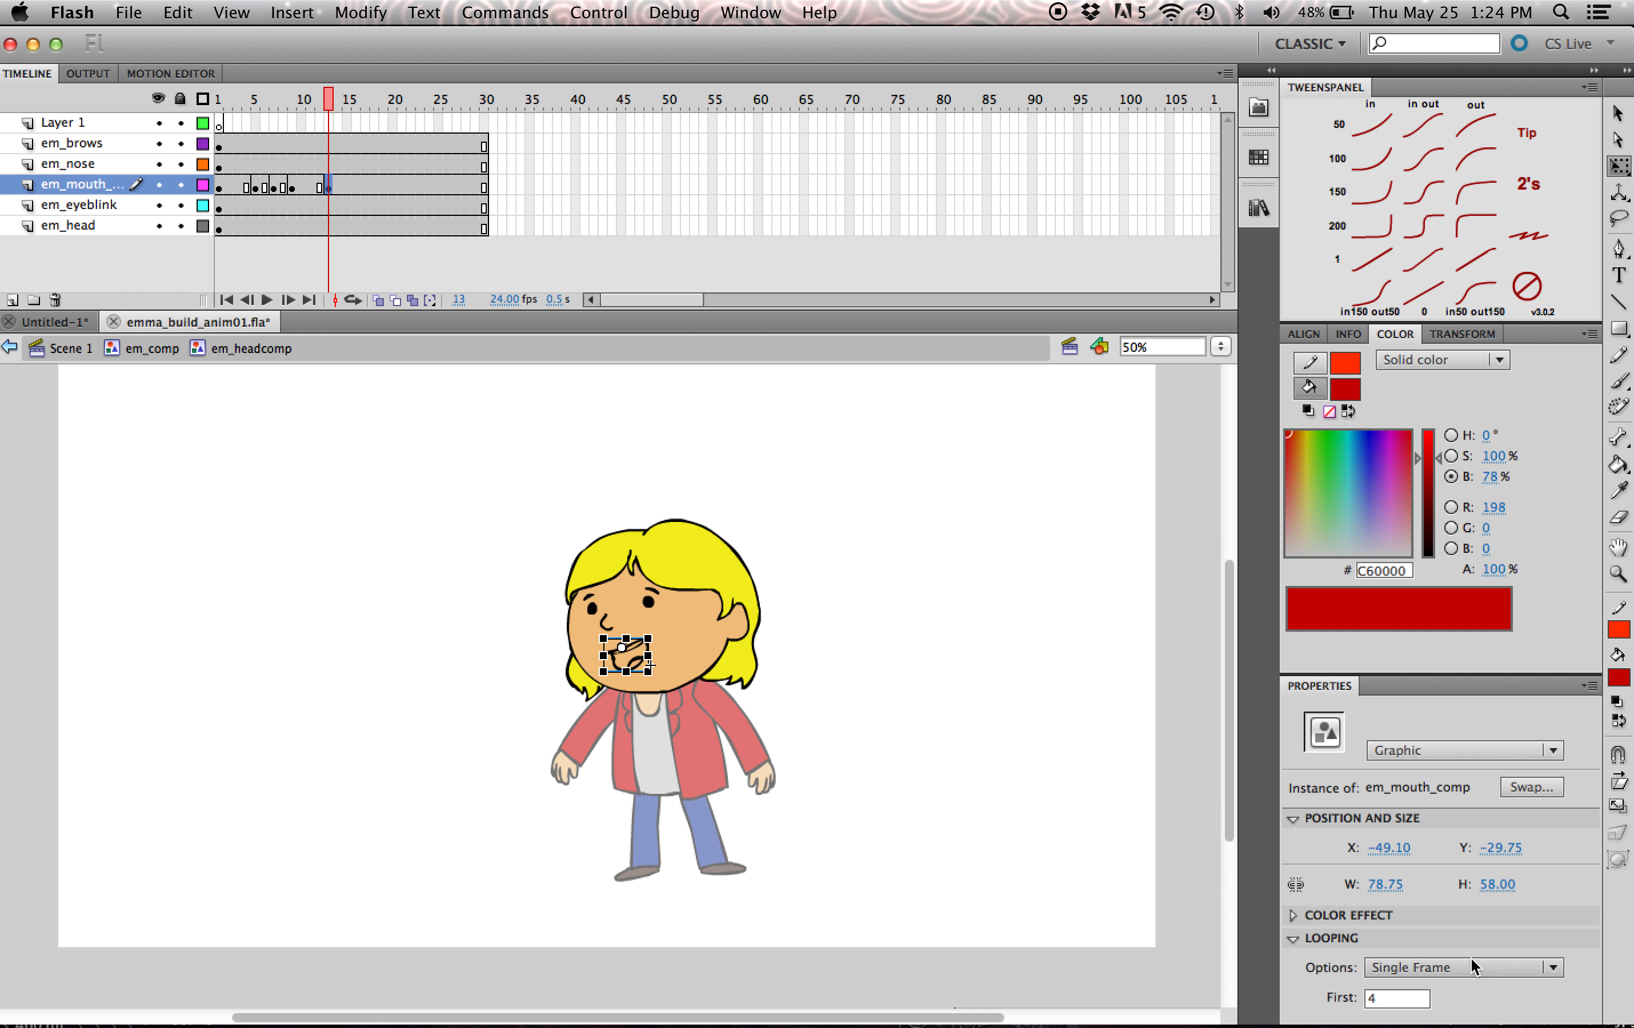
double_click(1388, 997)
text(3)
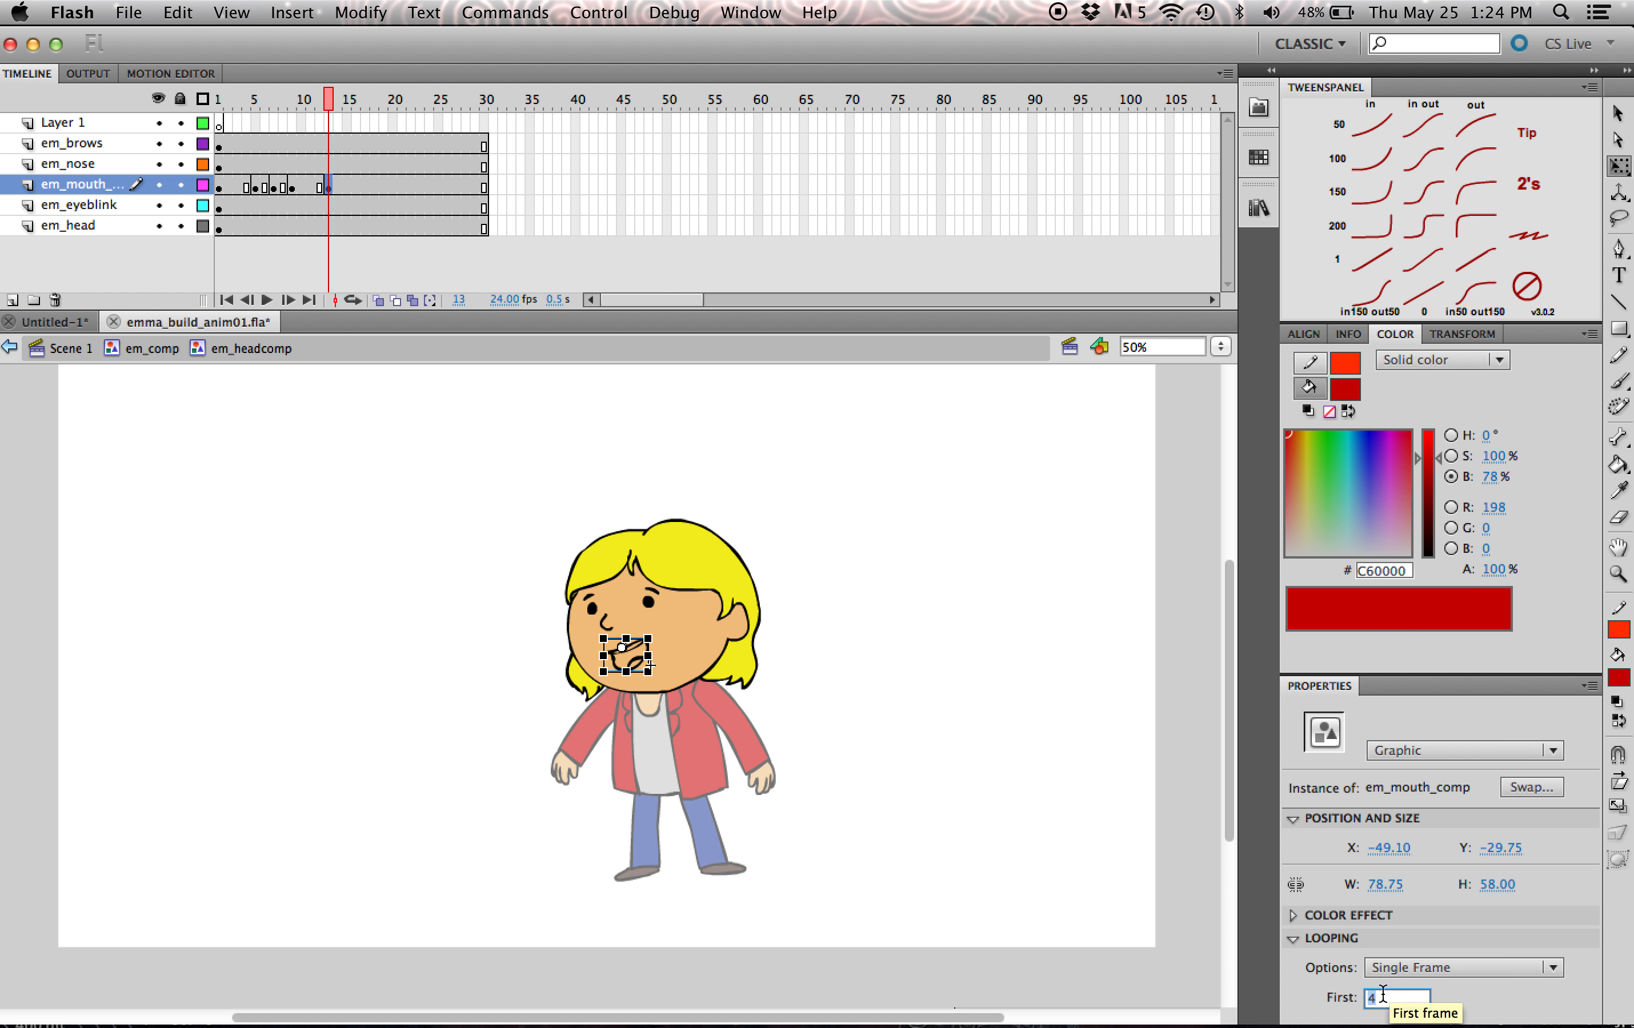
- Insert a keyframe at frame 15 of the mouth layer and set the mouth's first frame to 1
click(347, 187)
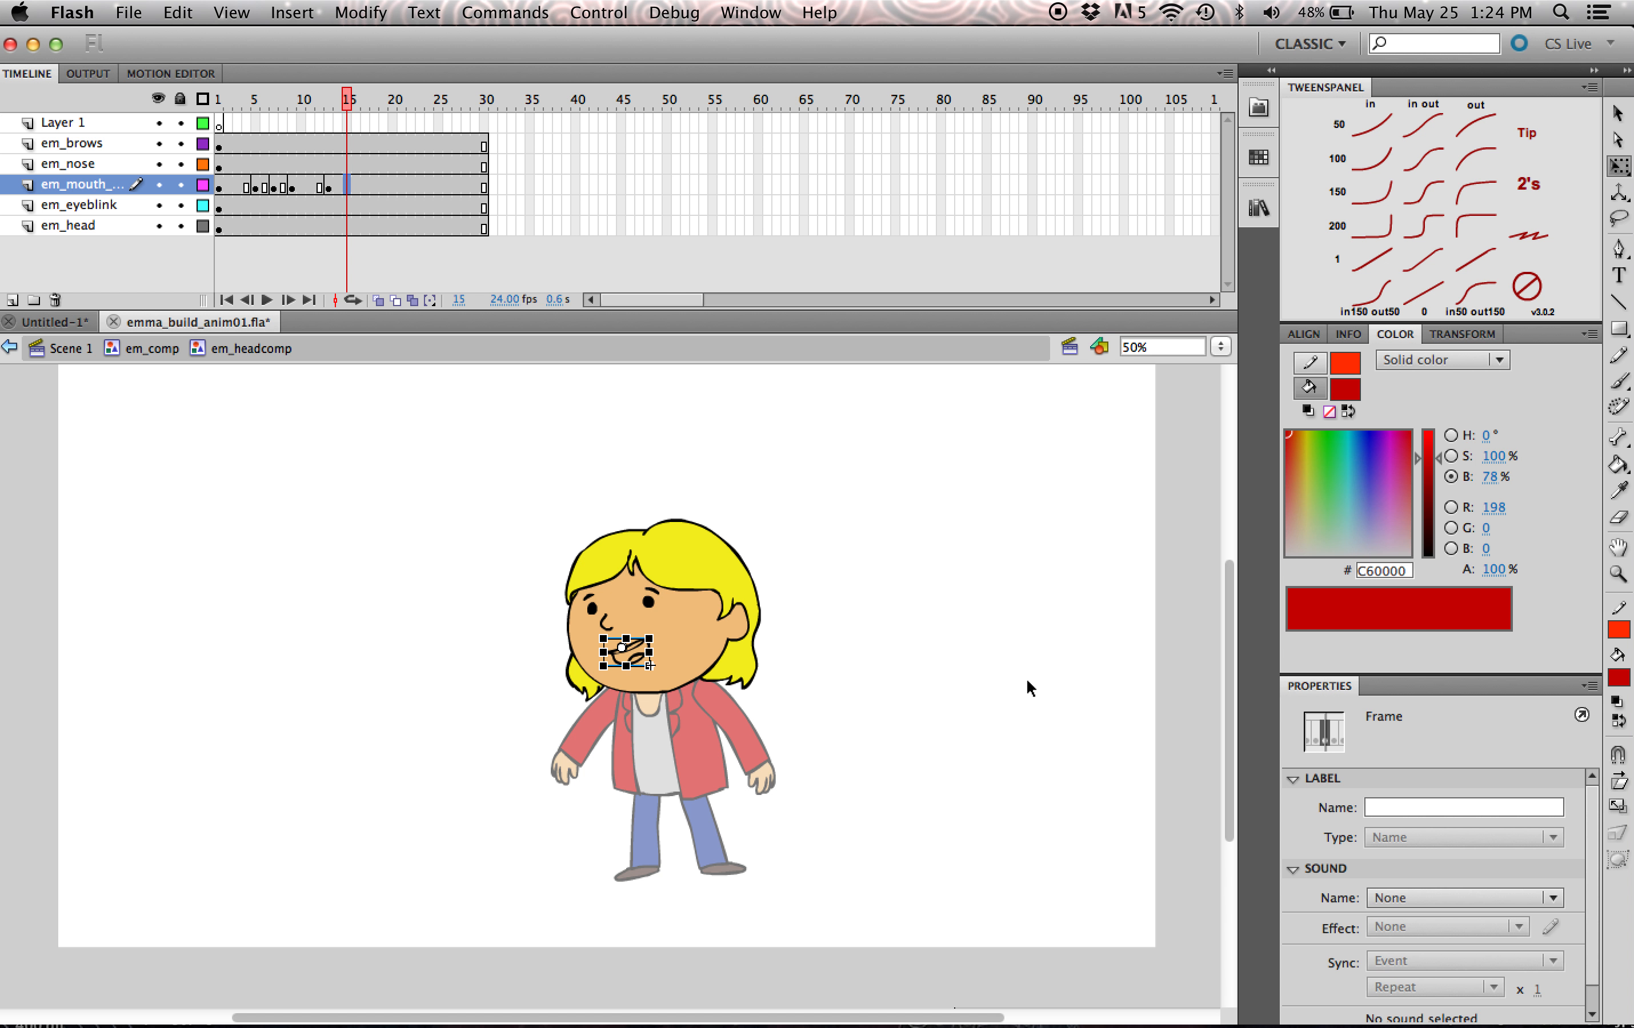
key(F6)
key(q)
double_click(1389, 994)
text(1)
click(1052, 718)
- Preview the mouth changes, return to em_comp, and check the head at frame 6 there
drag(308, 109, 226, 121)
double_click(203, 374)
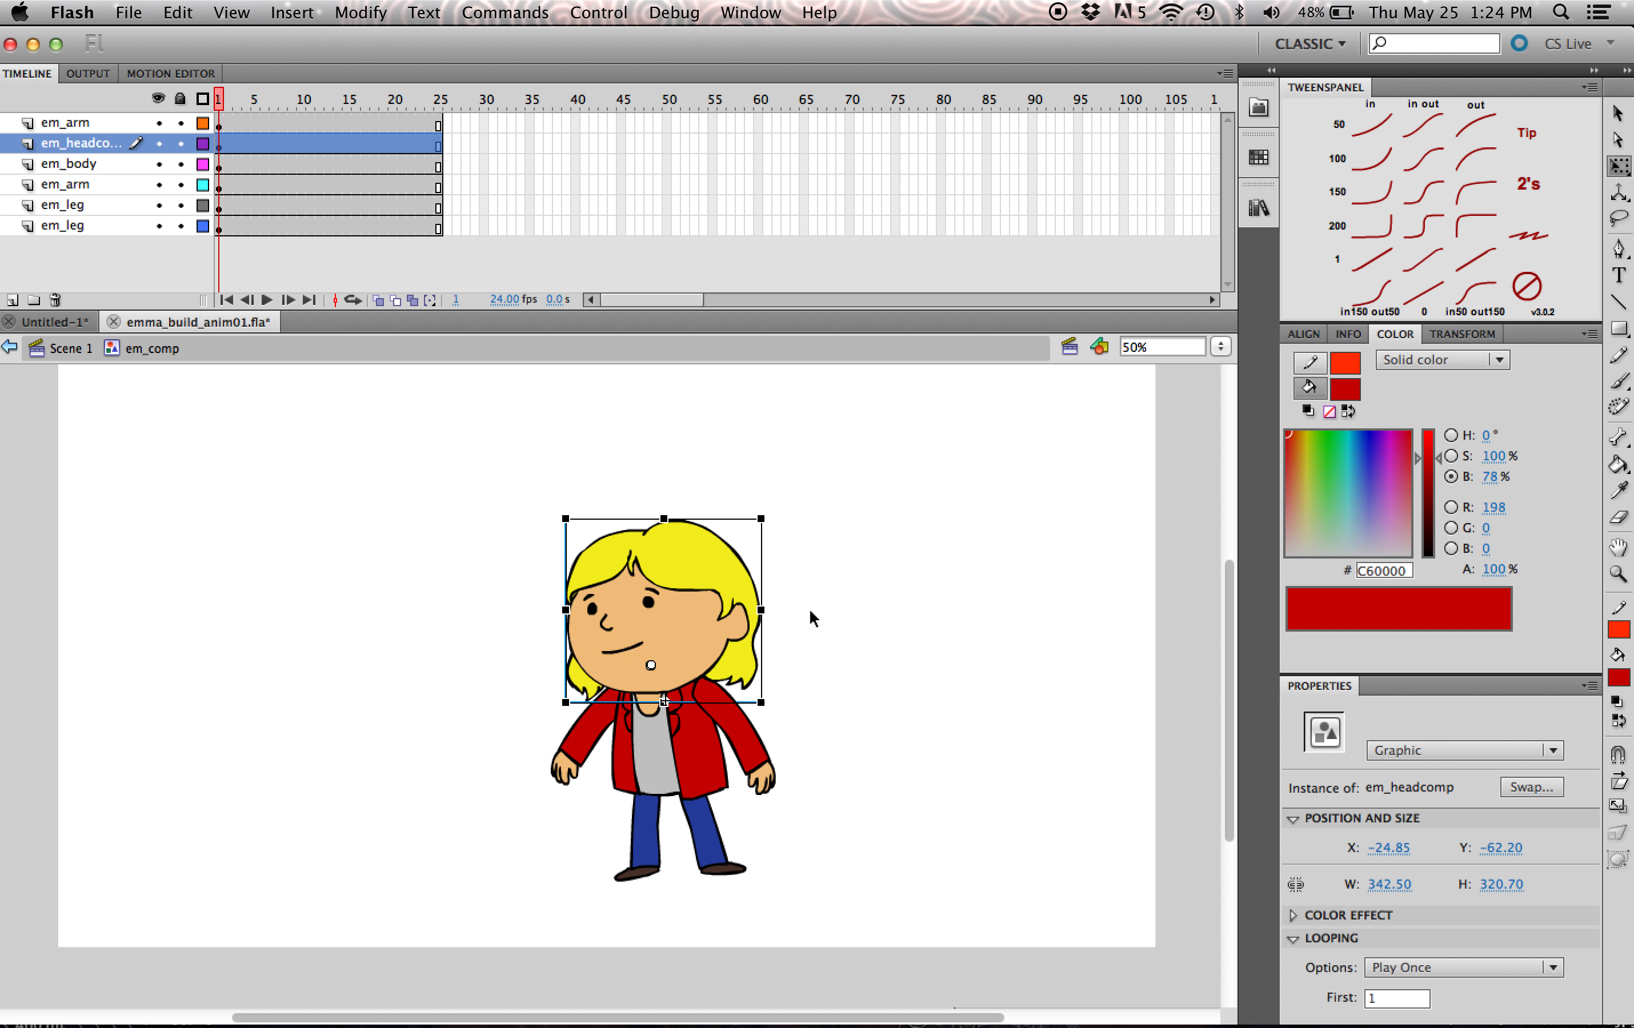
drag(217, 101, 182, 135)
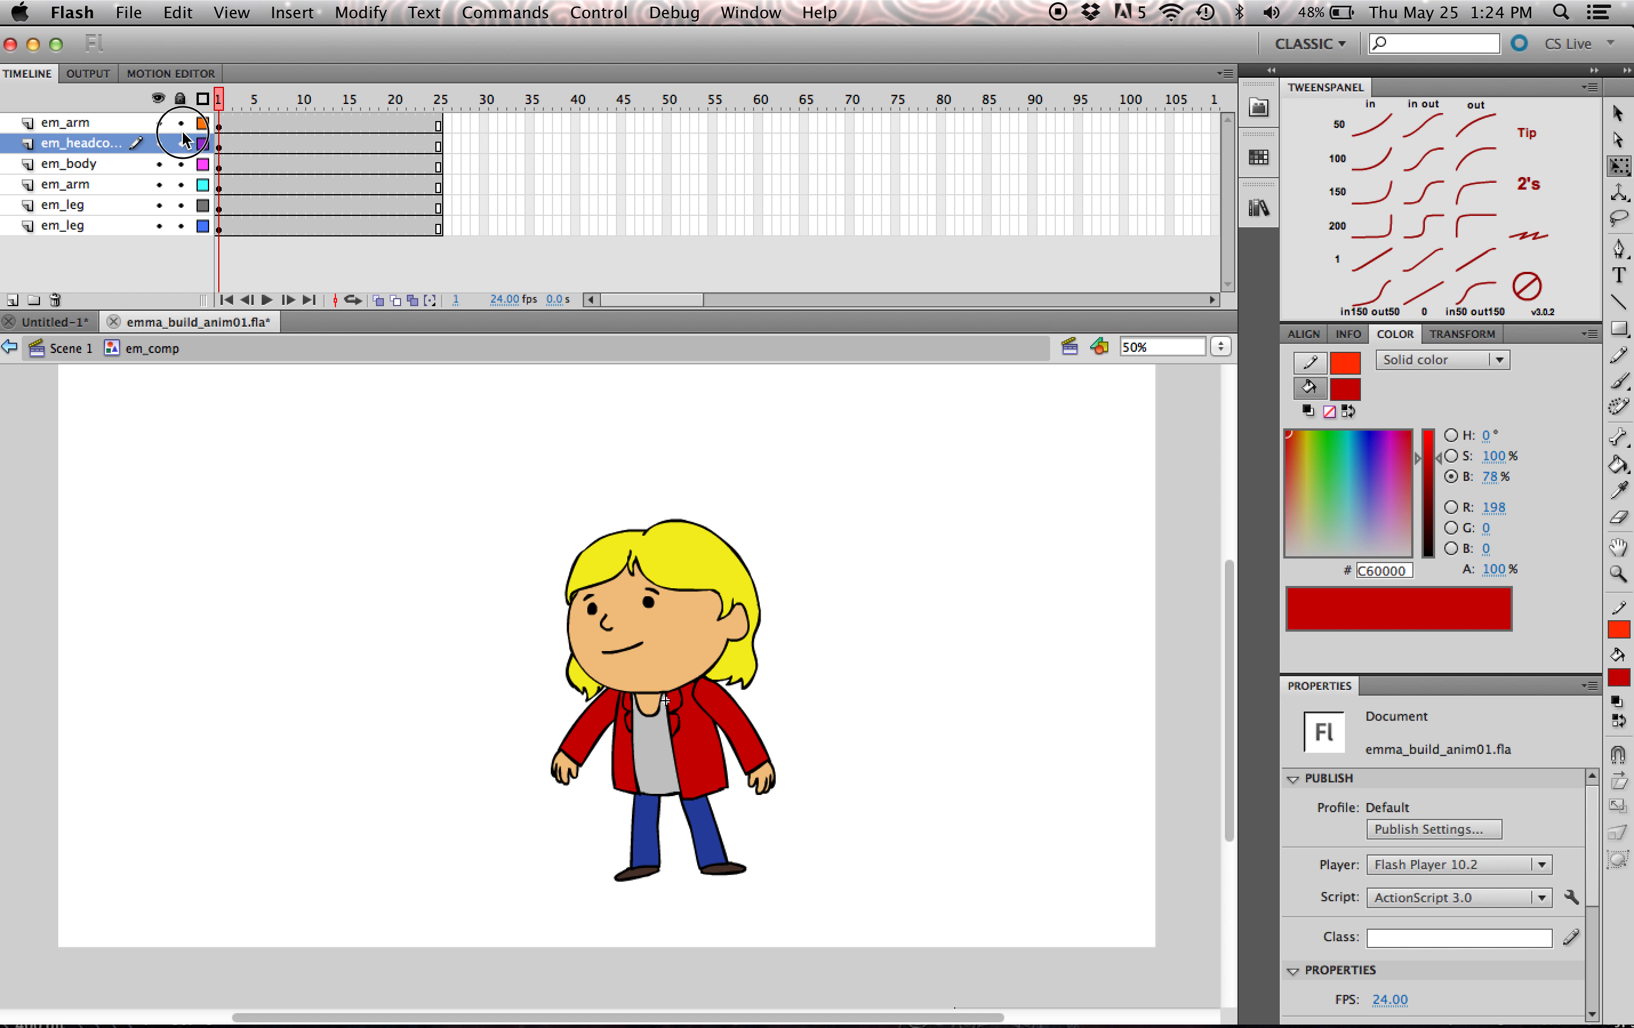
click(259, 146)
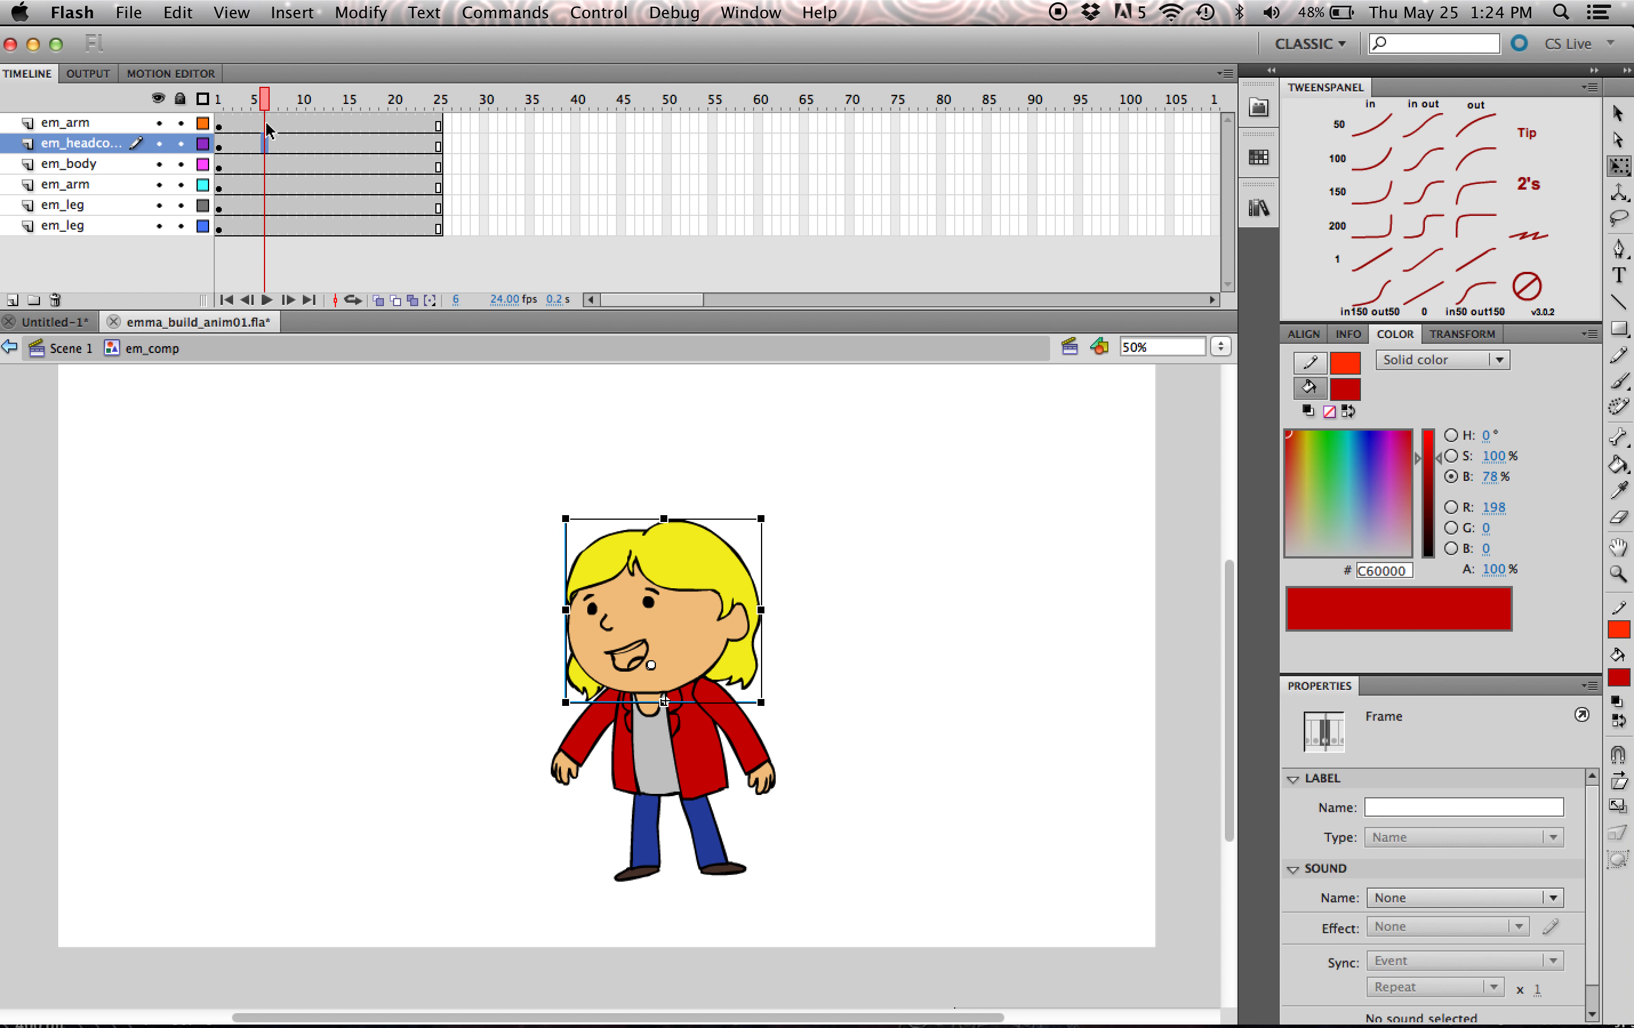
- Insert keyframes at frames 5 and 15 on all six body-part layers of em_comp
click(260, 124)
shift+click(260, 226)
key(F6)
click(347, 124)
shift+click(347, 230)
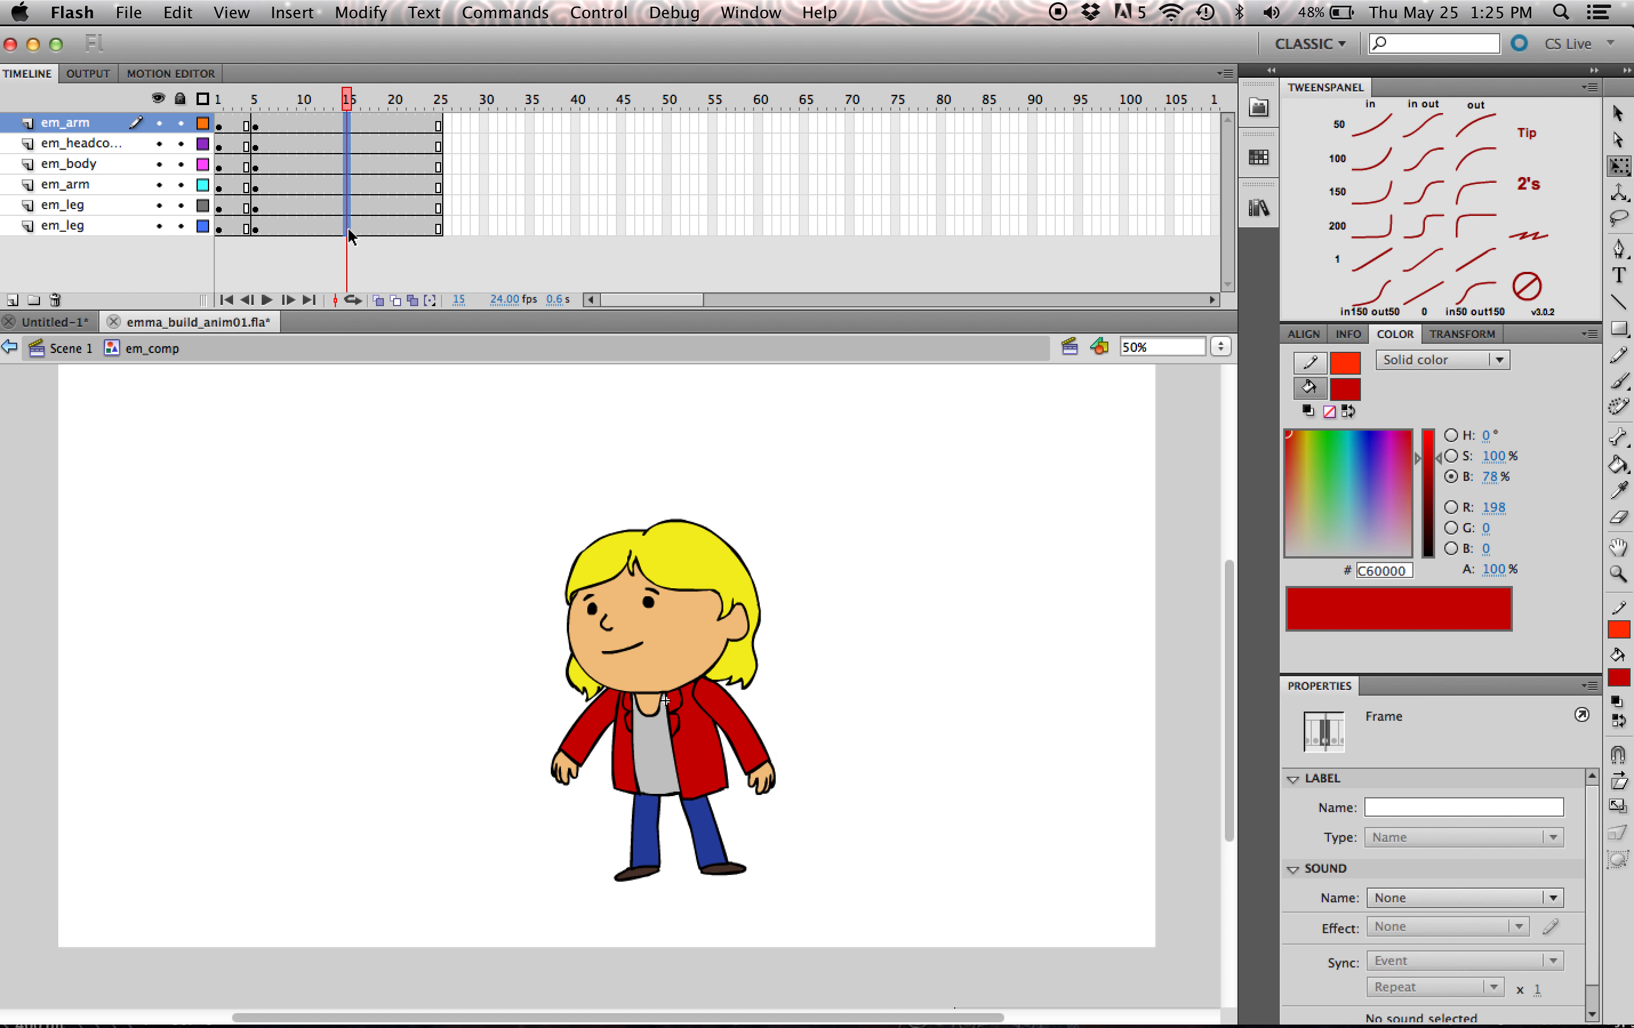
key(F6)
click(275, 125)
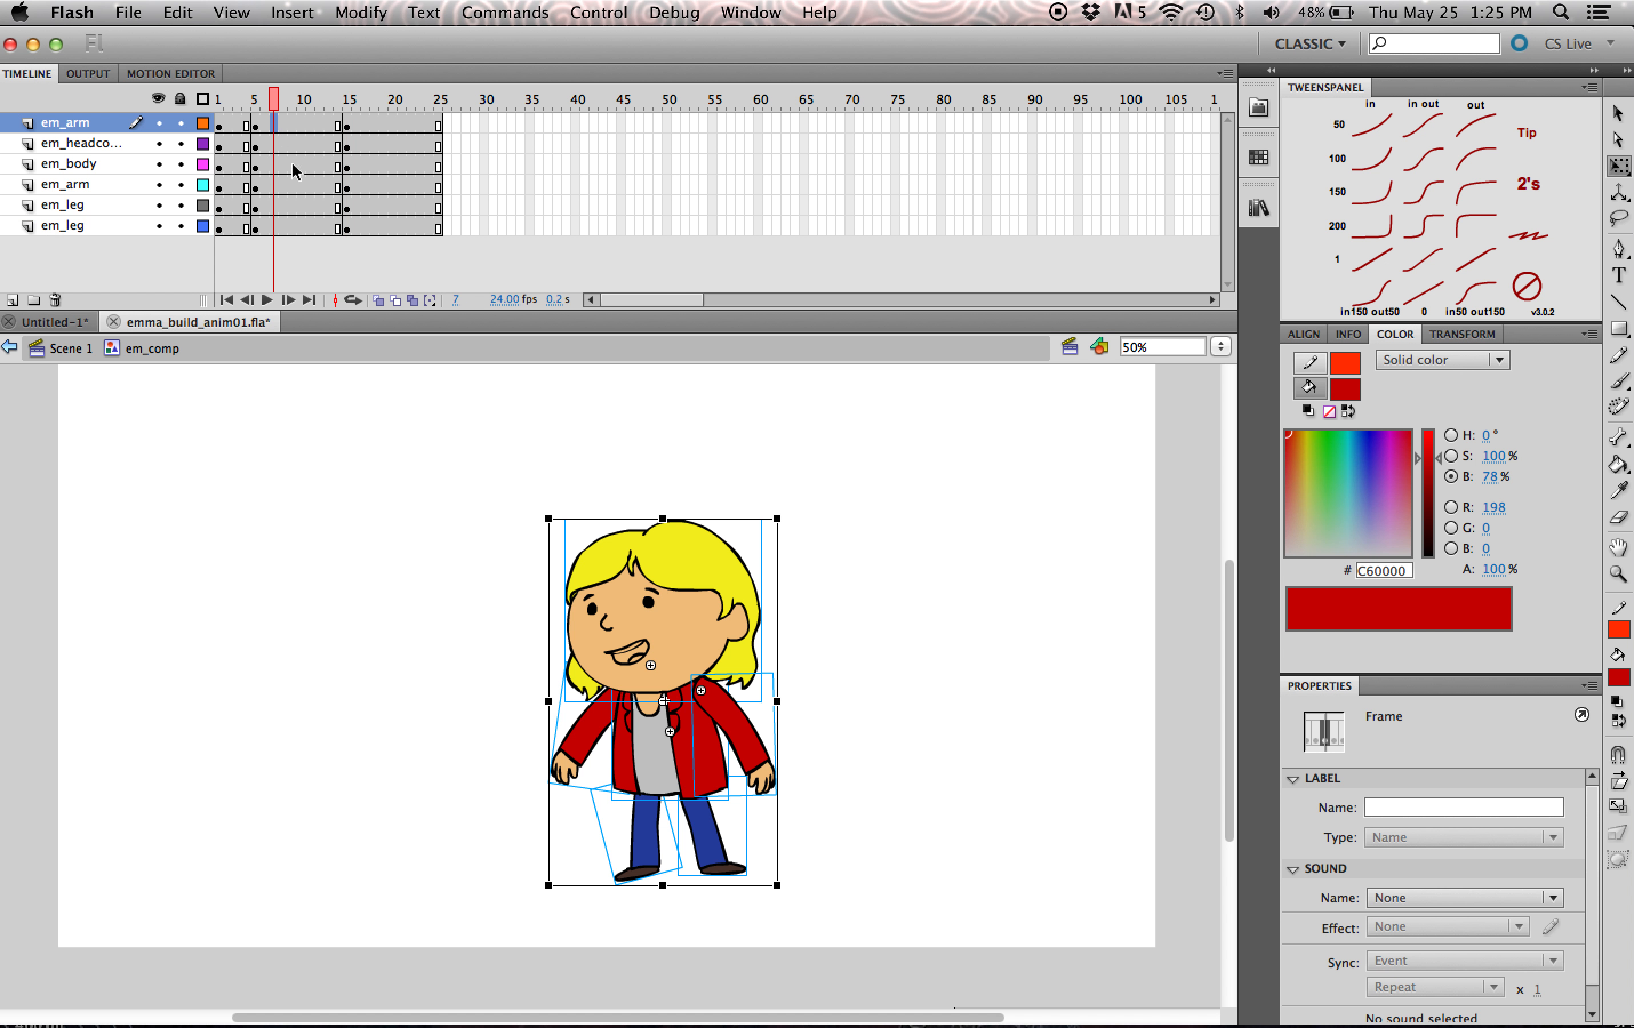
shift+click(289, 226)
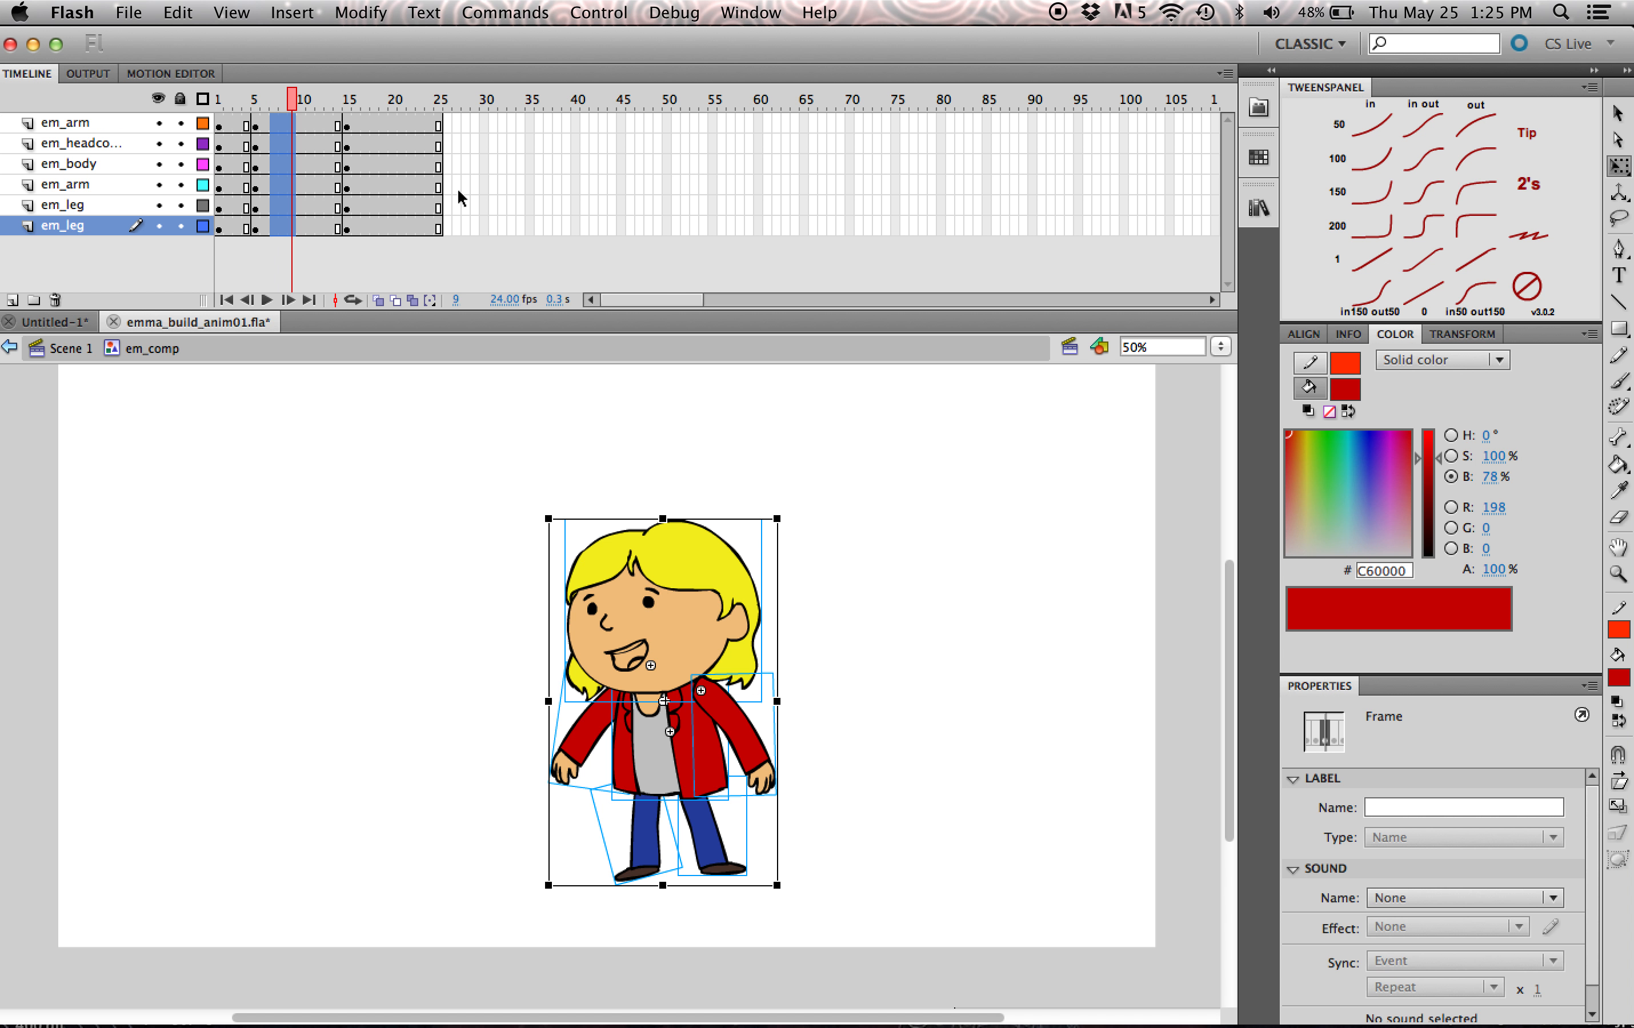
- At frame 15, rotate the head, body and arms together slightly clockwise and nudge them to the right
click(347, 99)
click(742, 486)
drag(858, 521, 544, 747)
drag(795, 521, 805, 527)
key(Right)
key(Right)
key(Right)
key(Right)
key(Right)
key(Right)
key(Right)
key(Right)
key(Right)
key(Right)
- At frame 15, move both legs' shared transformation point down to the feet and skew the legs slightly right to follow the body
click(760, 815)
drag(757, 811, 602, 877)
drag(669, 829, 671, 874)
drag(693, 777, 700, 777)
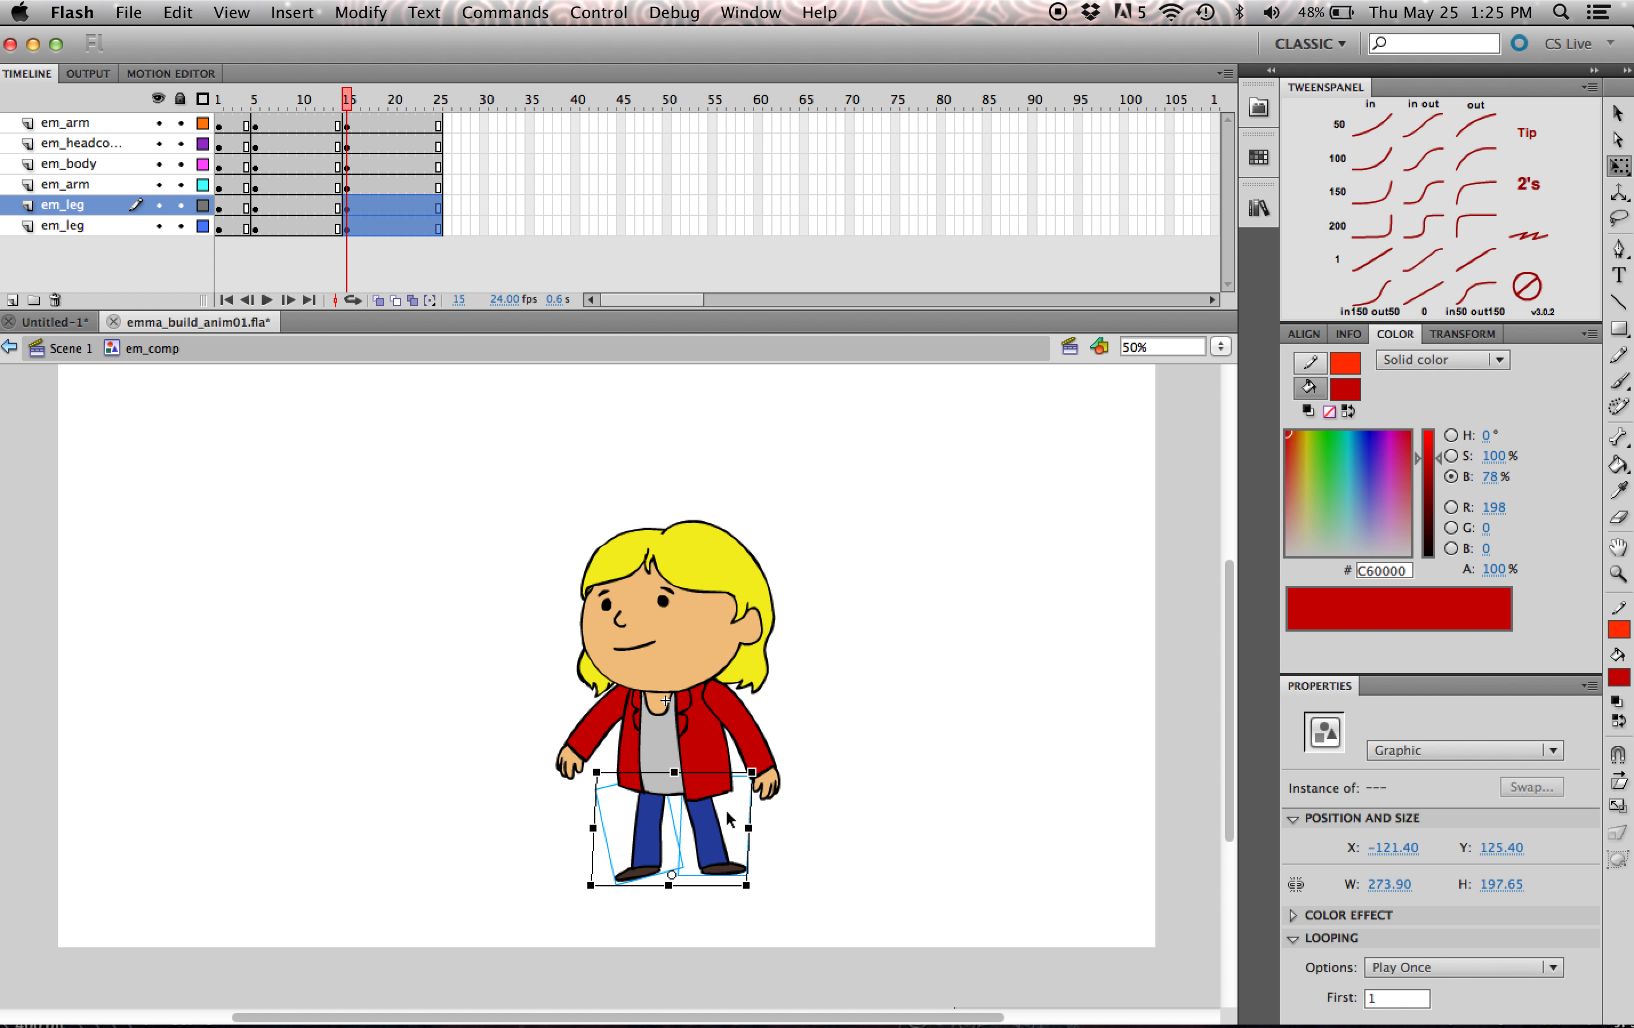
mouse_move(671, 875)
mouse_down()
mouse_move(629, 826)
mouse_move(661, 831)
mouse_move(668, 876)
mouse_up()
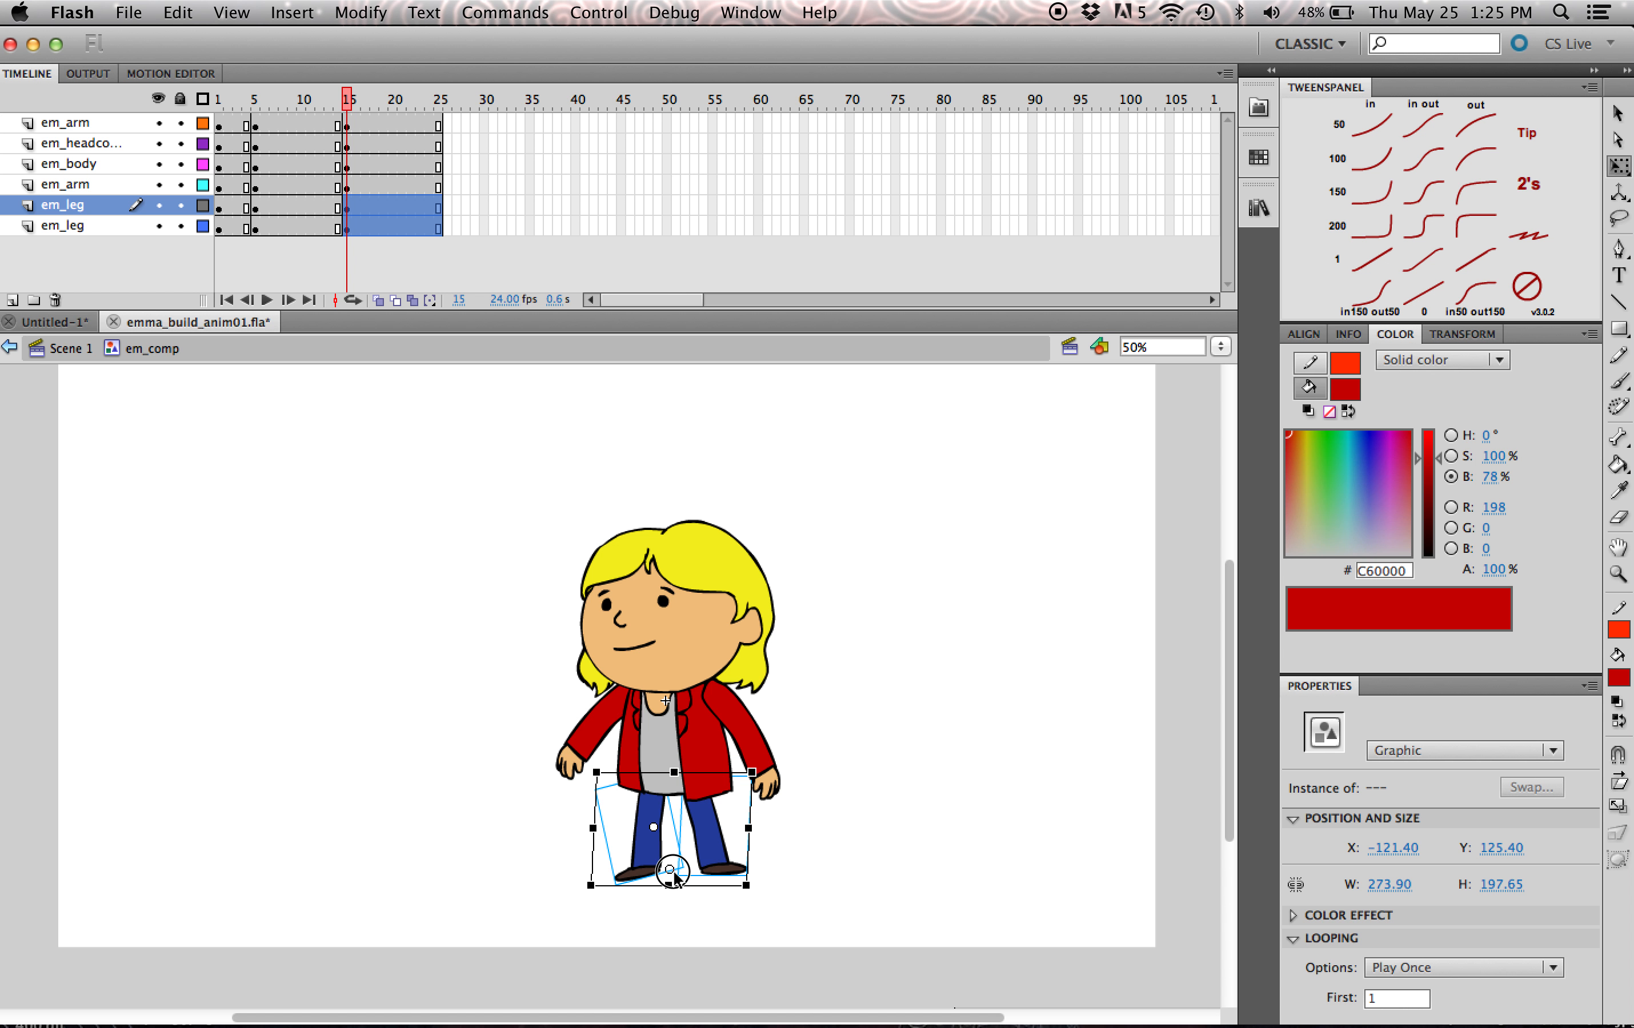
click(830, 813)
click(704, 806)
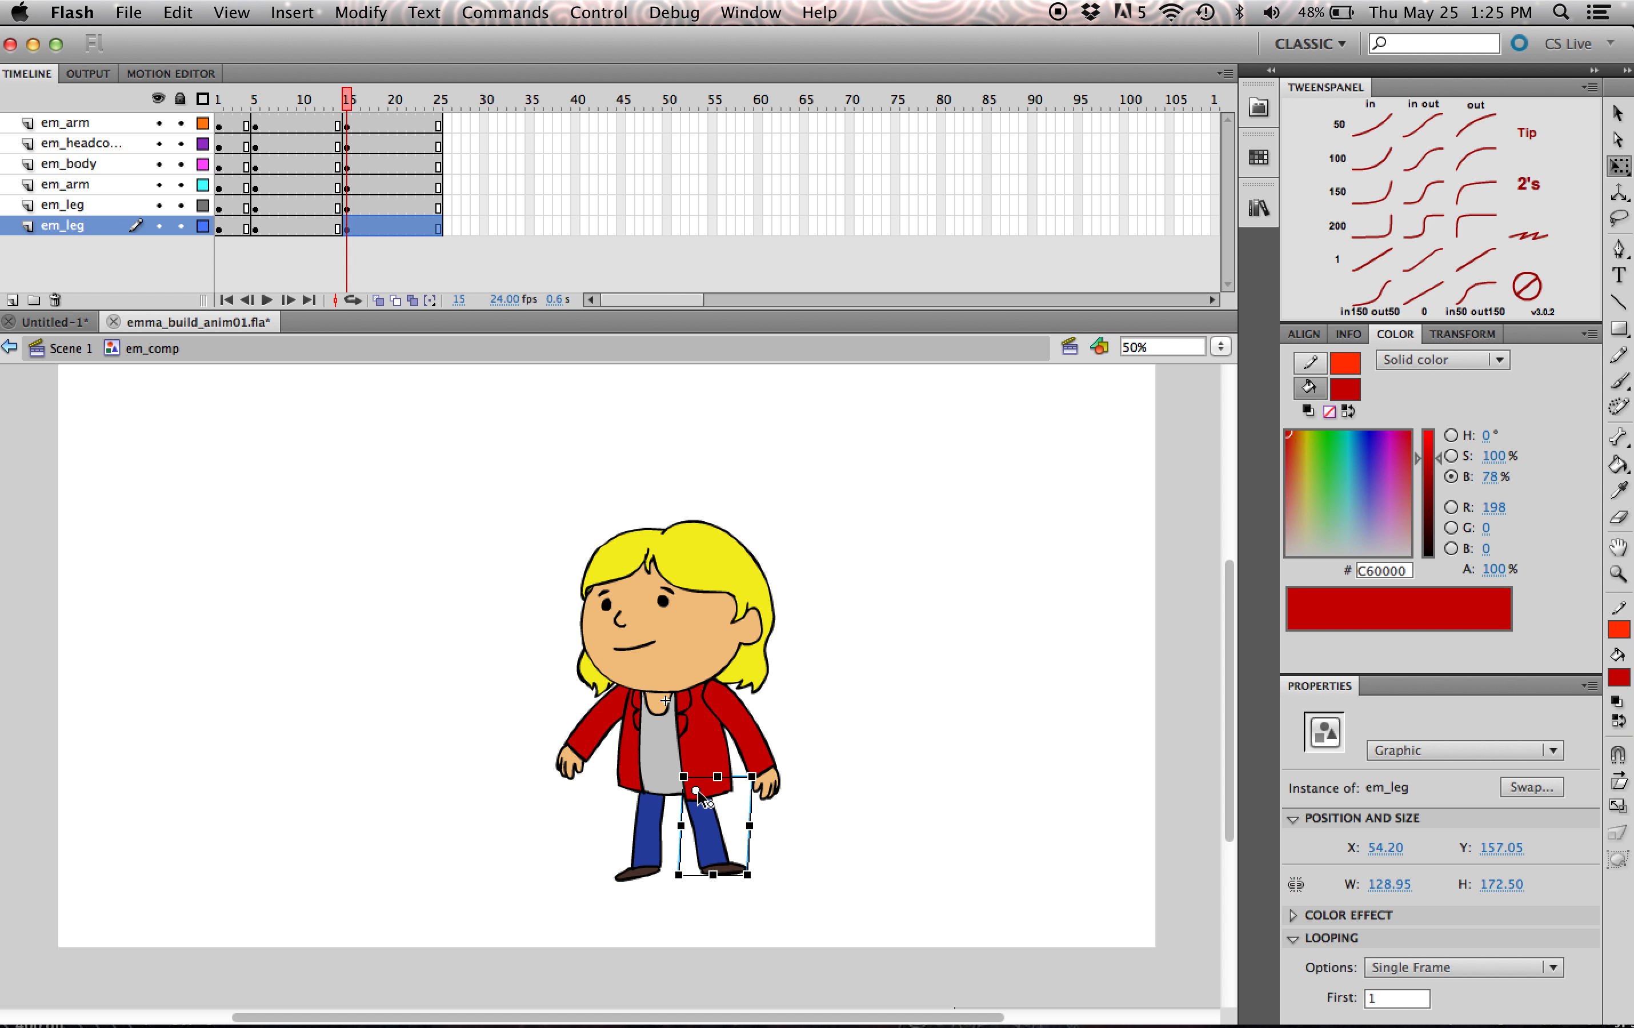
click(831, 813)
- Rotate both arms outward at frame 15 so they stretch nearly horizontally to either side of the body
click(613, 758)
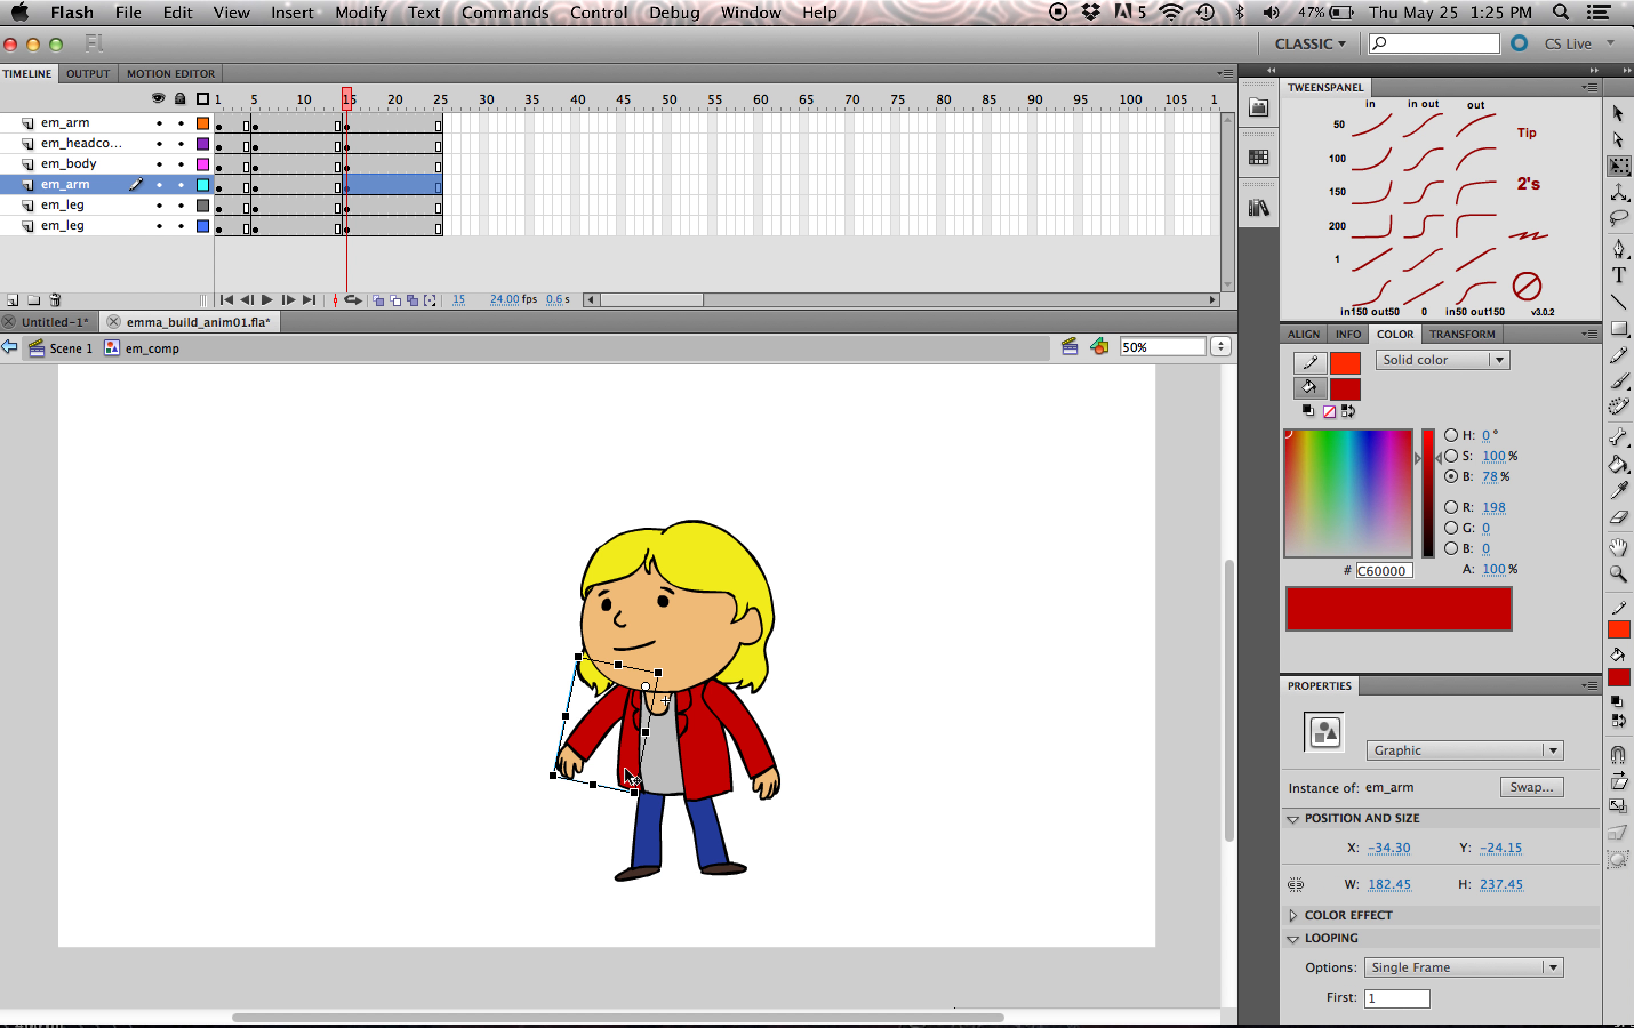
drag(555, 782, 509, 680)
click(768, 782)
drag(811, 799, 847, 706)
- Compare the poses leading into frame 15 and tilt the em_headcomp instance slightly further clockwise
click(749, 714)
drag(310, 96, 355, 99)
click(692, 567)
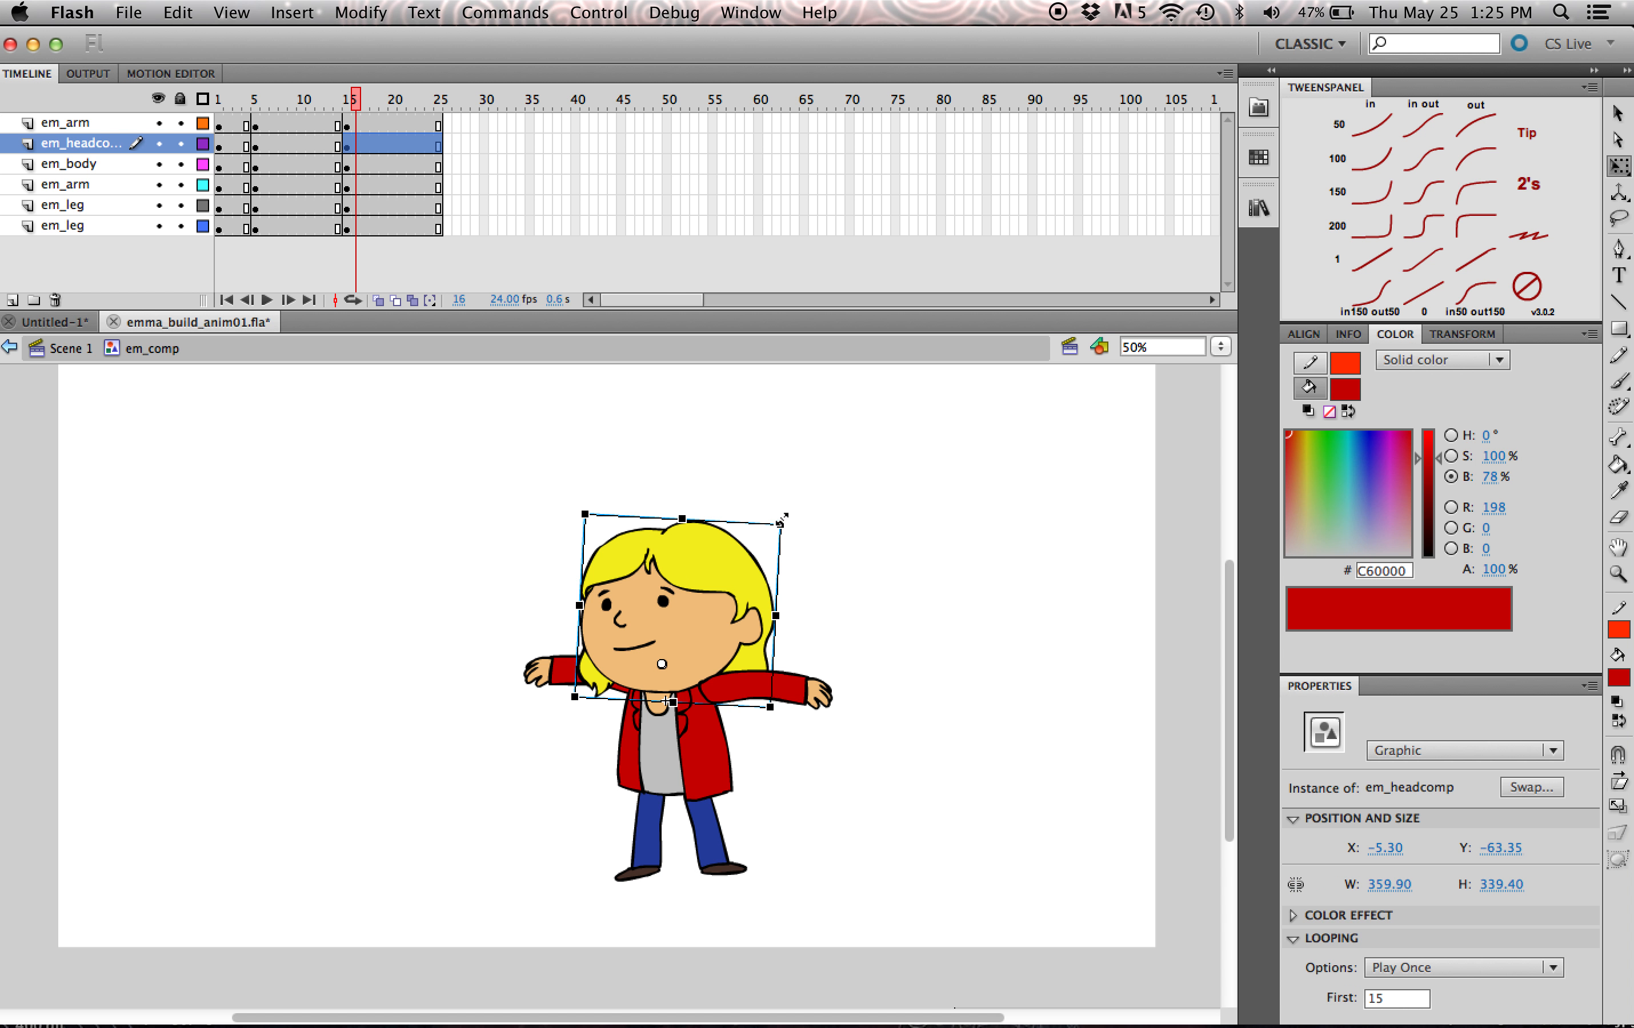
drag(799, 521, 792, 507)
- Try applying a motion tween to all body parts in the span starting at frame 5
drag(364, 108, 329, 126)
drag(899, 488, 424, 1008)
right_click(700, 633)
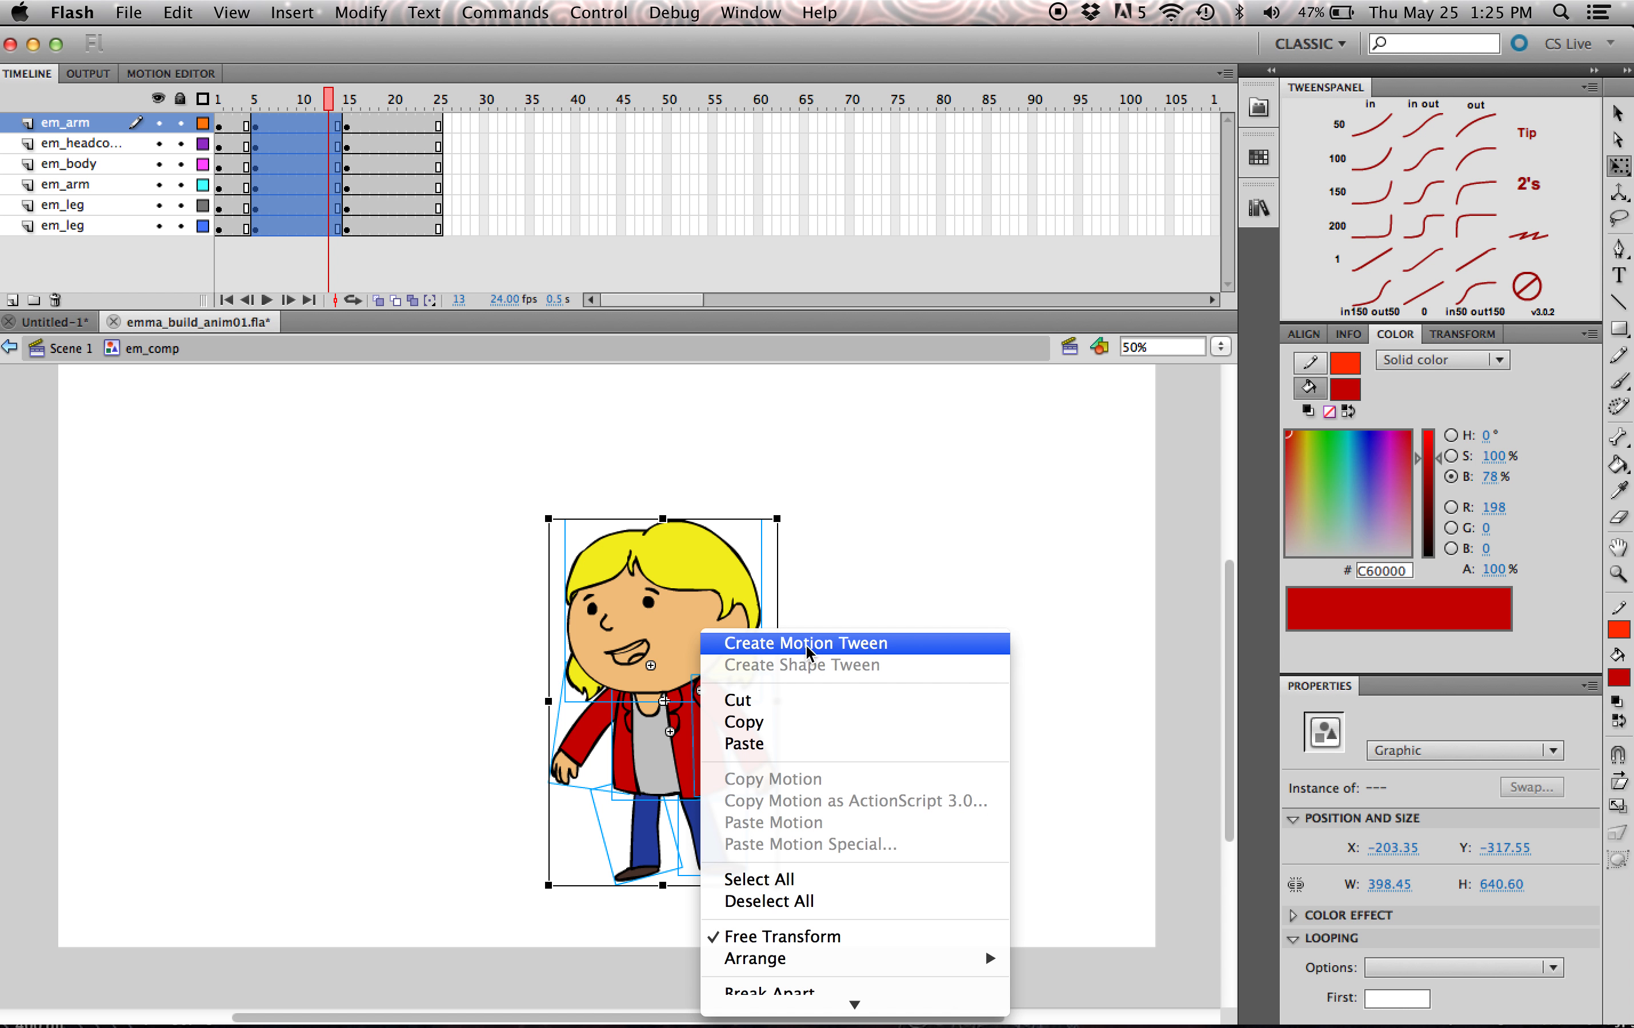
click(840, 642)
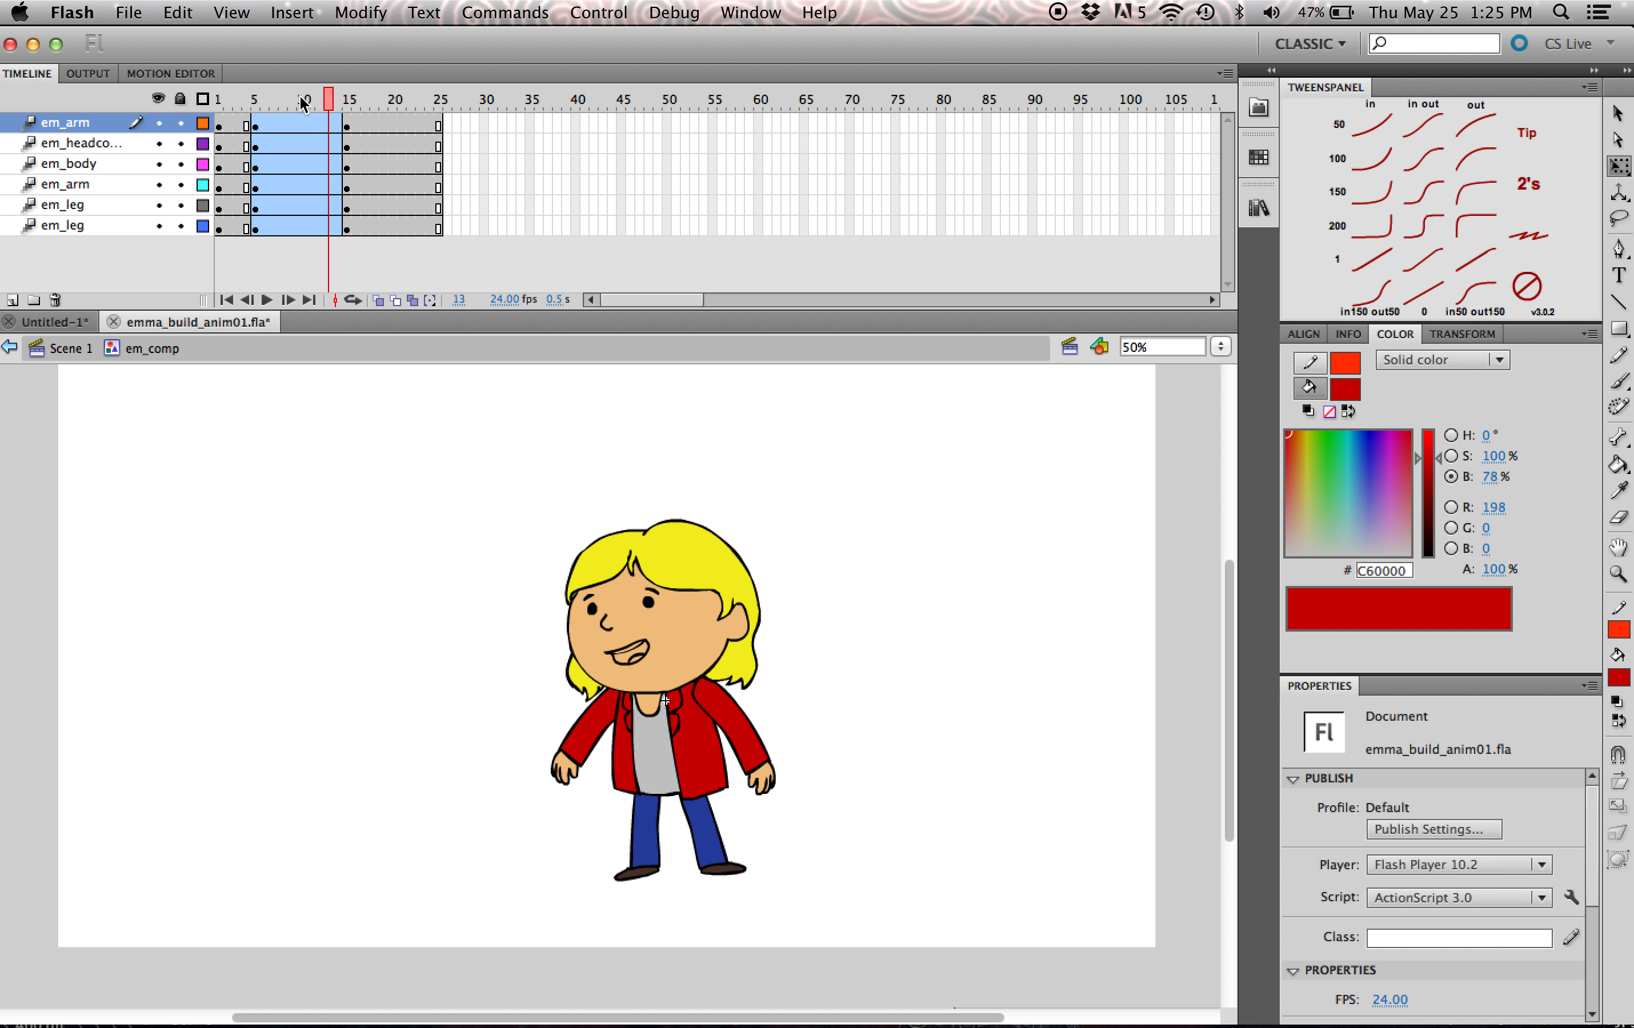
drag(303, 103, 262, 144)
- Undo the motion tween on all body-part layers and clear the selection
key(super+z)
key(super+z)
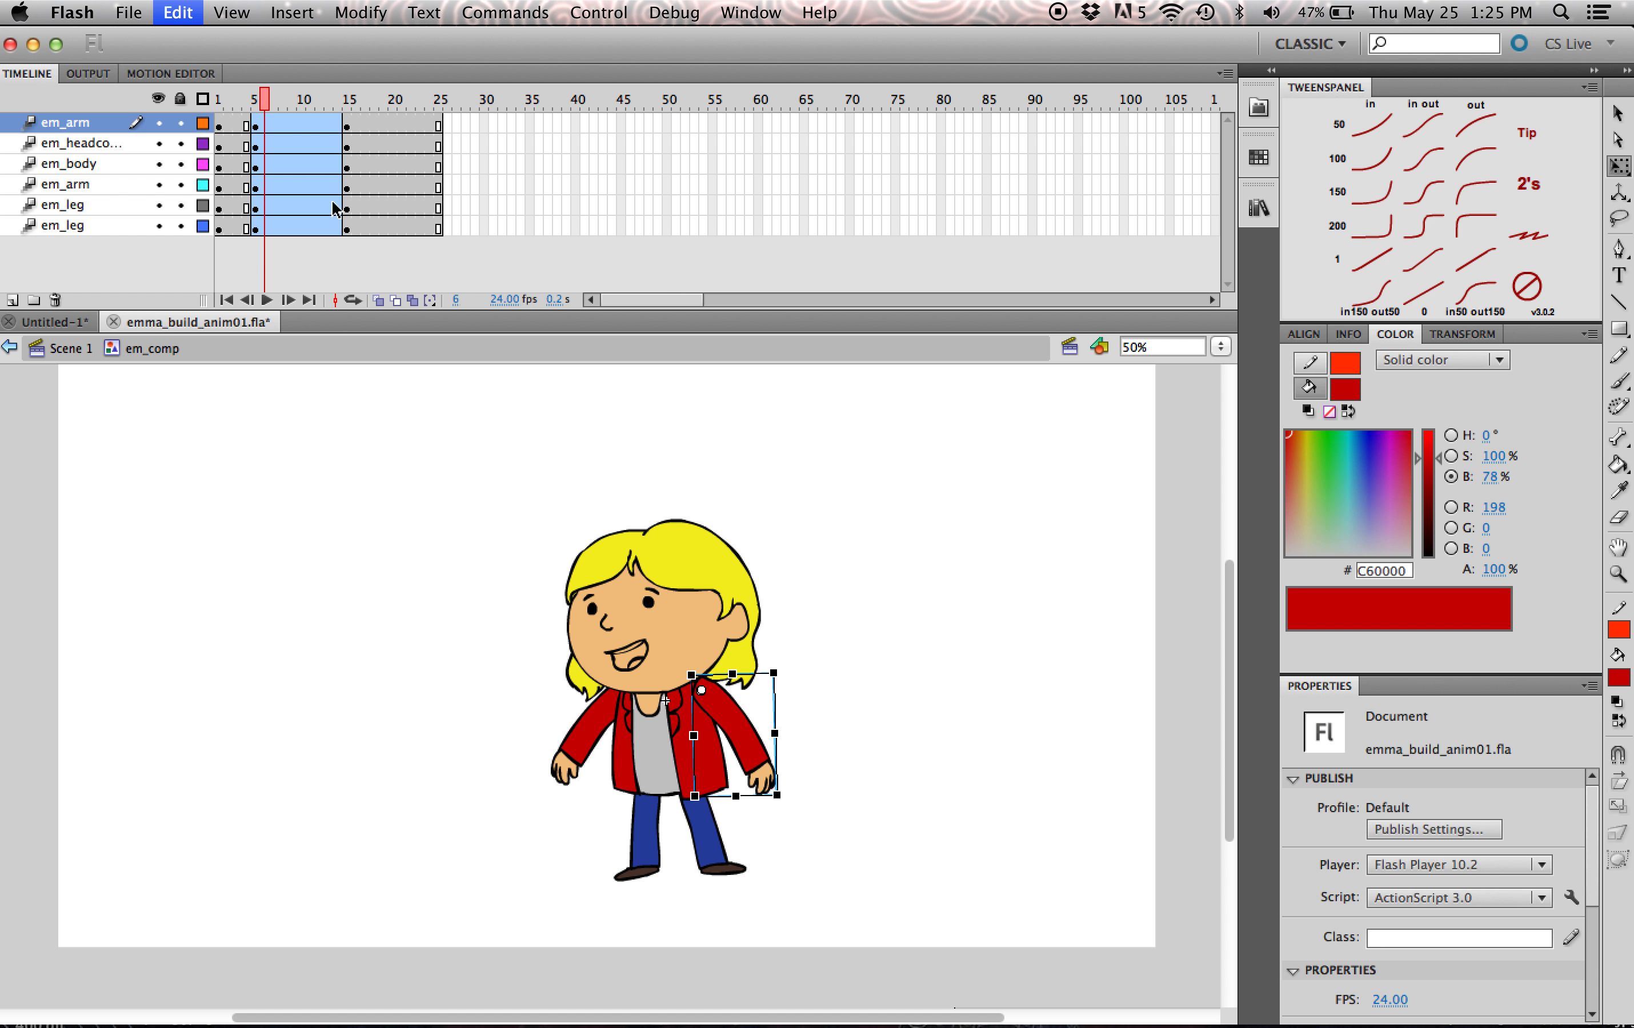
key(super+z)
key(super+z)
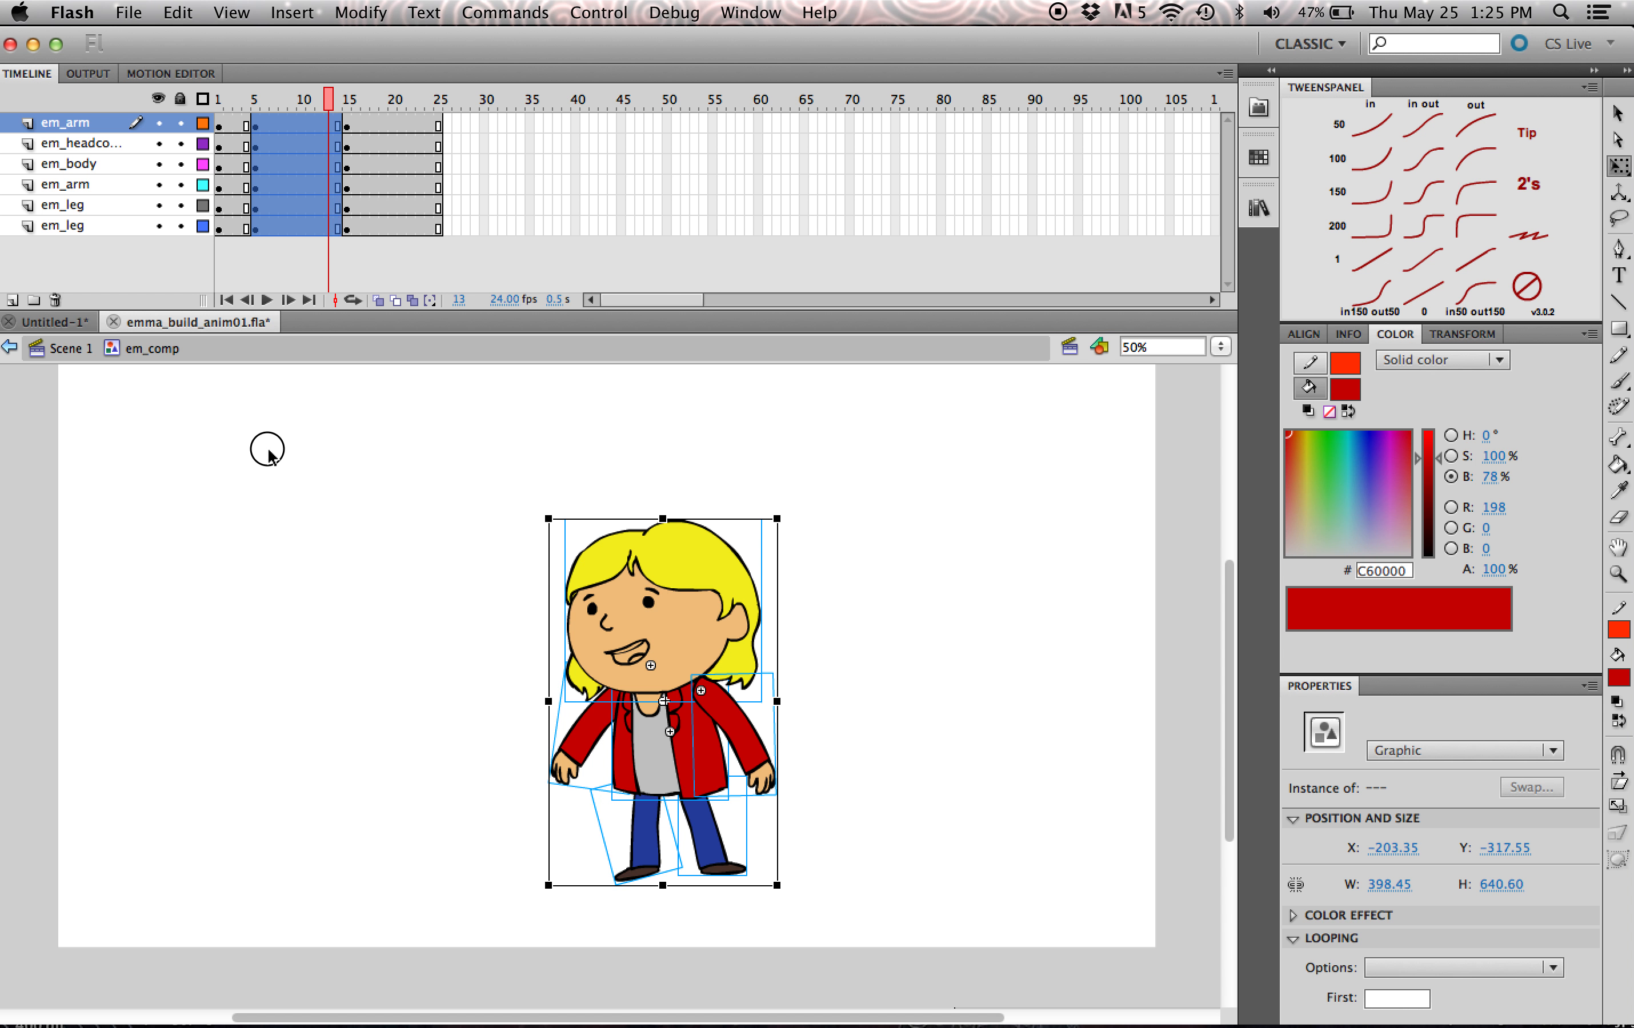
click(266, 451)
- Create a classic tween on all six layers between the keyframes at frames 5 and 15
drag(265, 125, 289, 229)
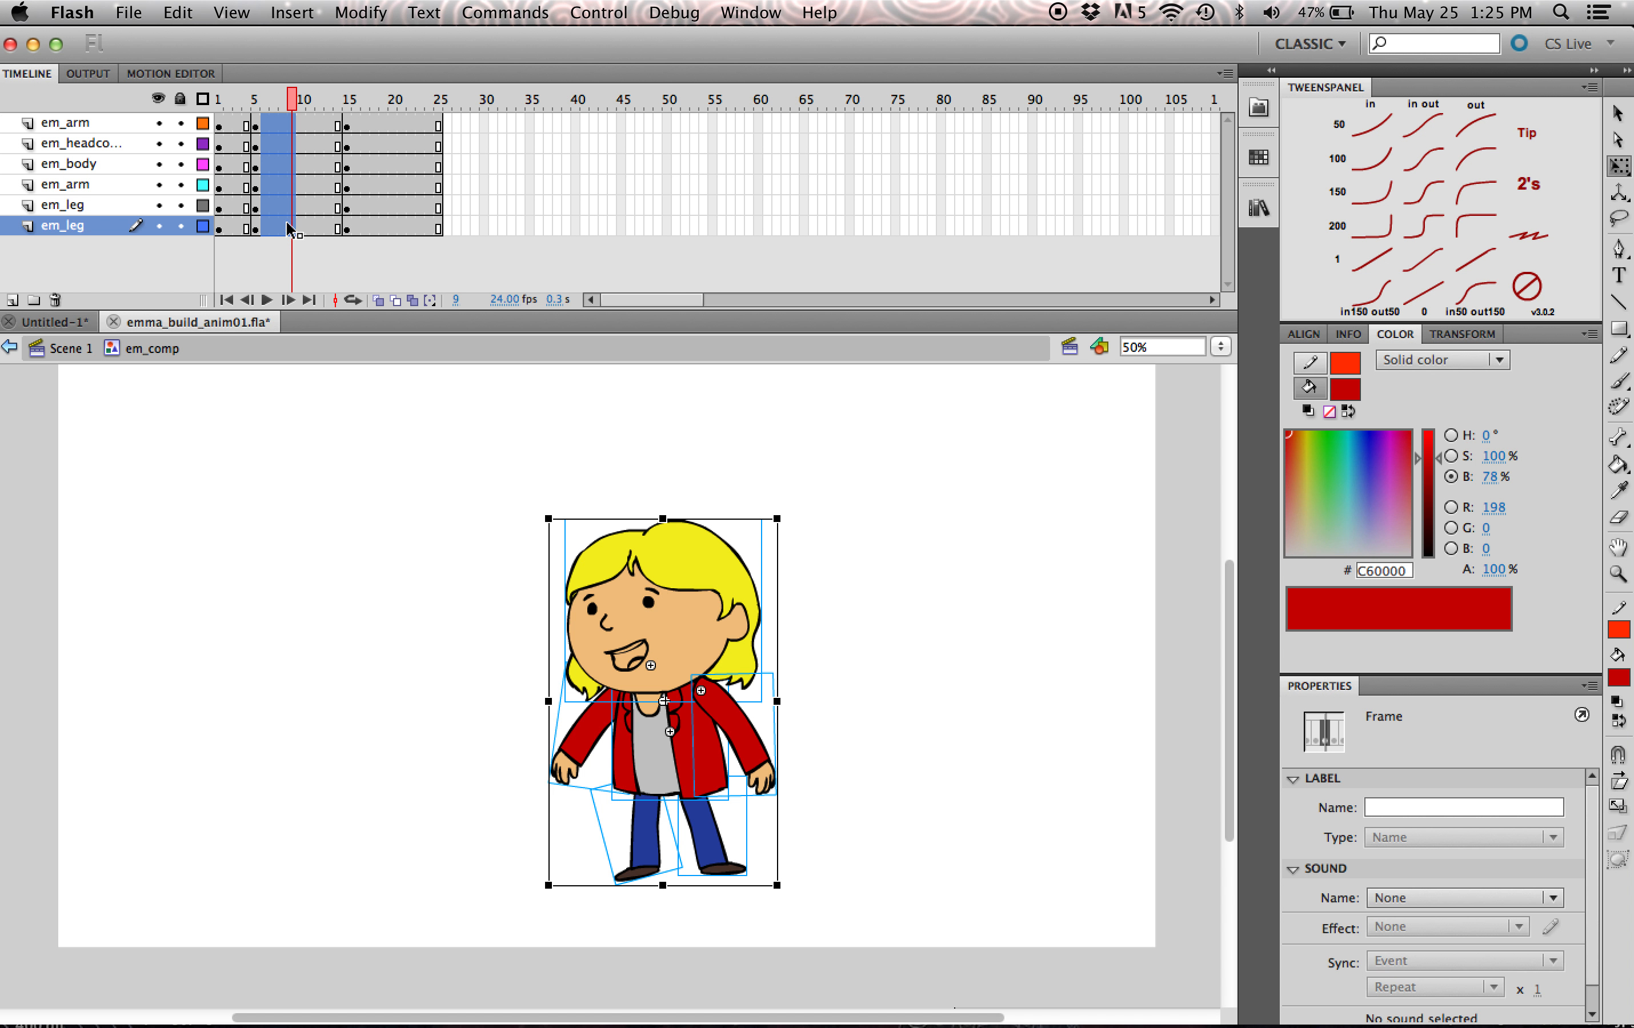
right_click(289, 230)
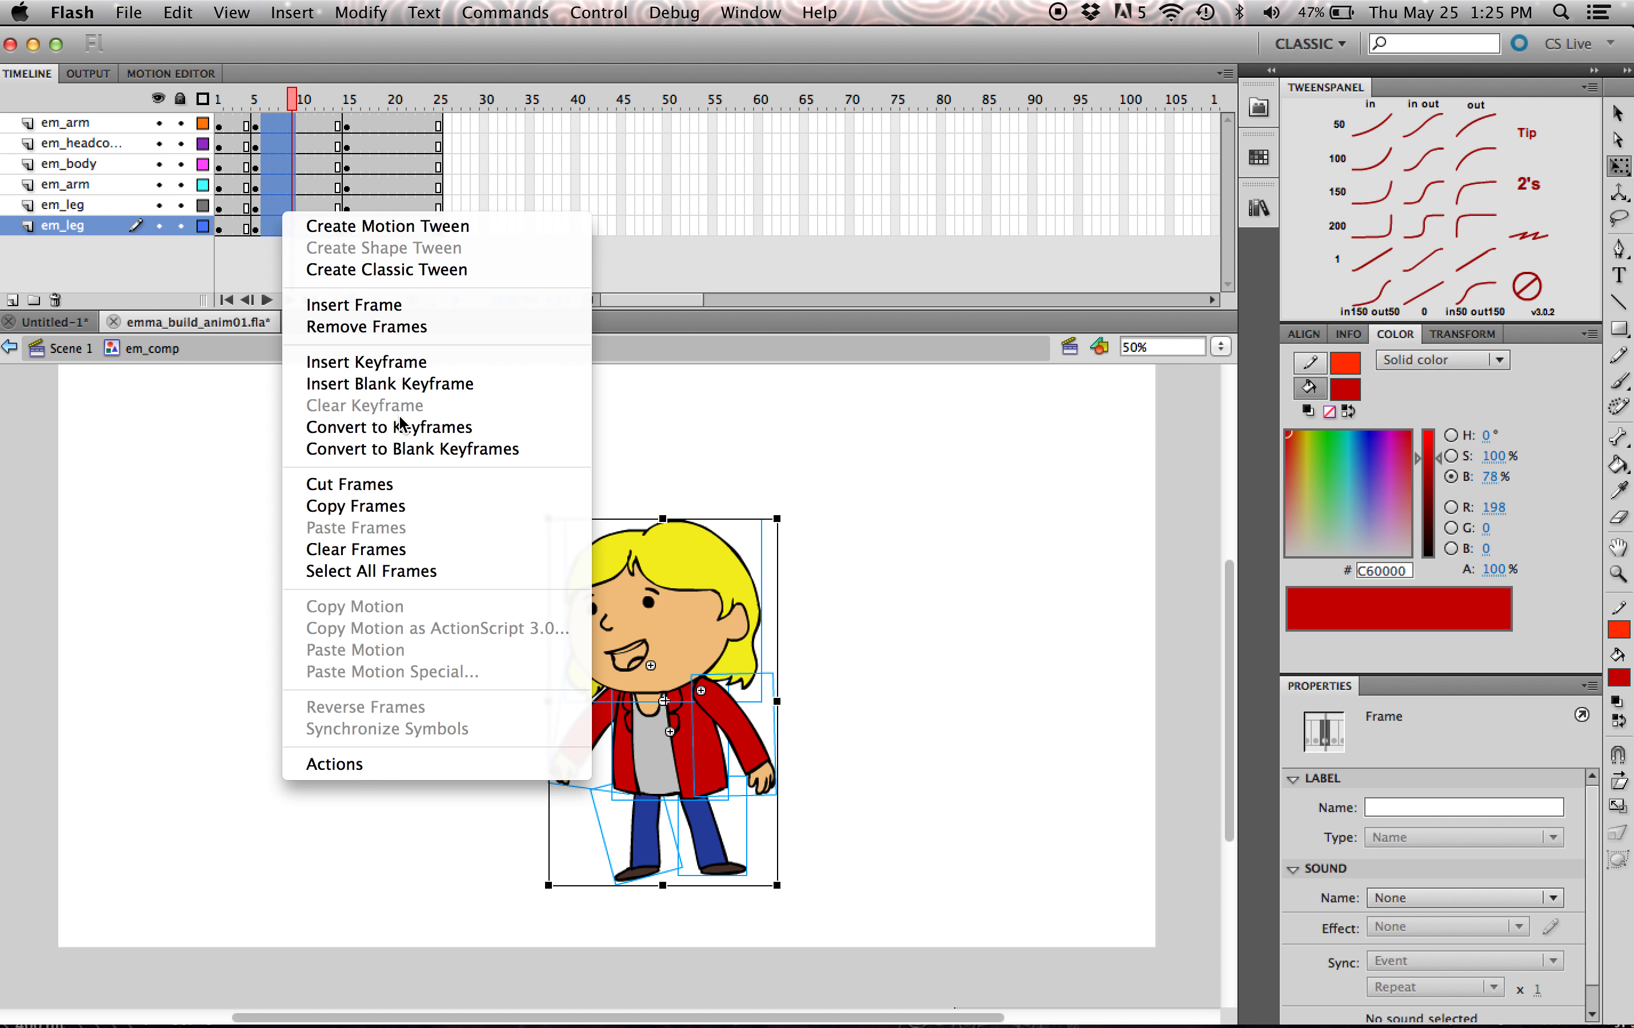
click(408, 272)
- Play the em_comp timeline from the start several times to review the arm, head and mouth animation
drag(270, 100, 203, 151)
click(267, 302)
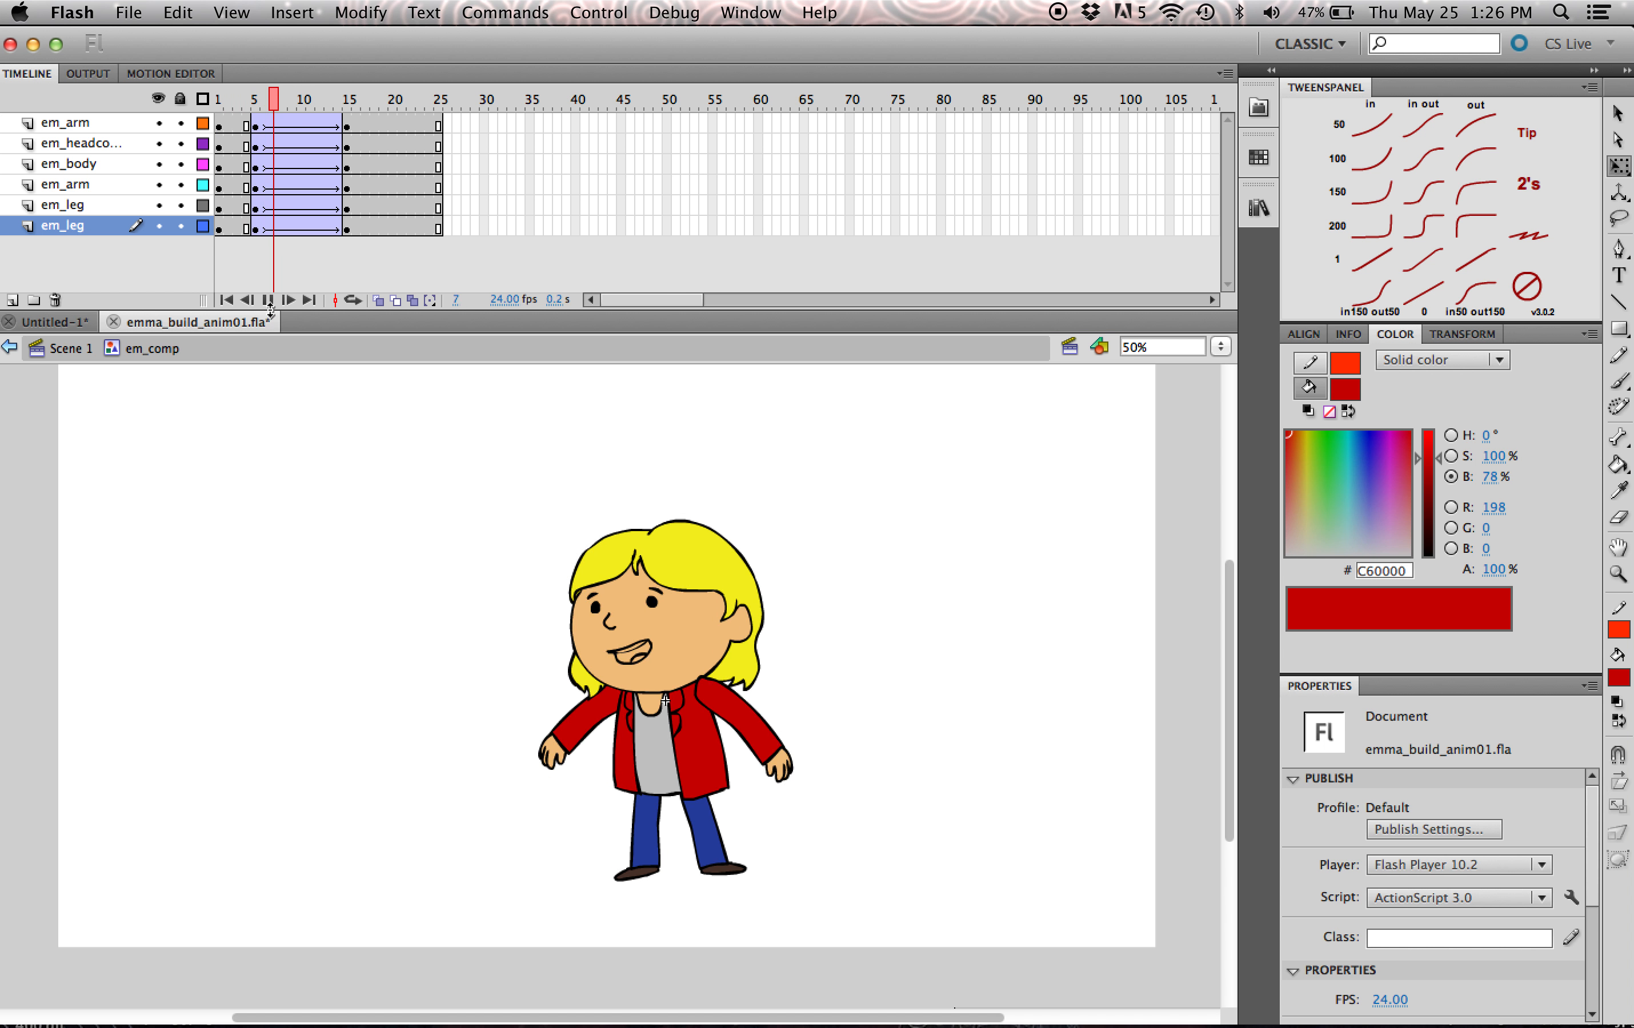
click(268, 301)
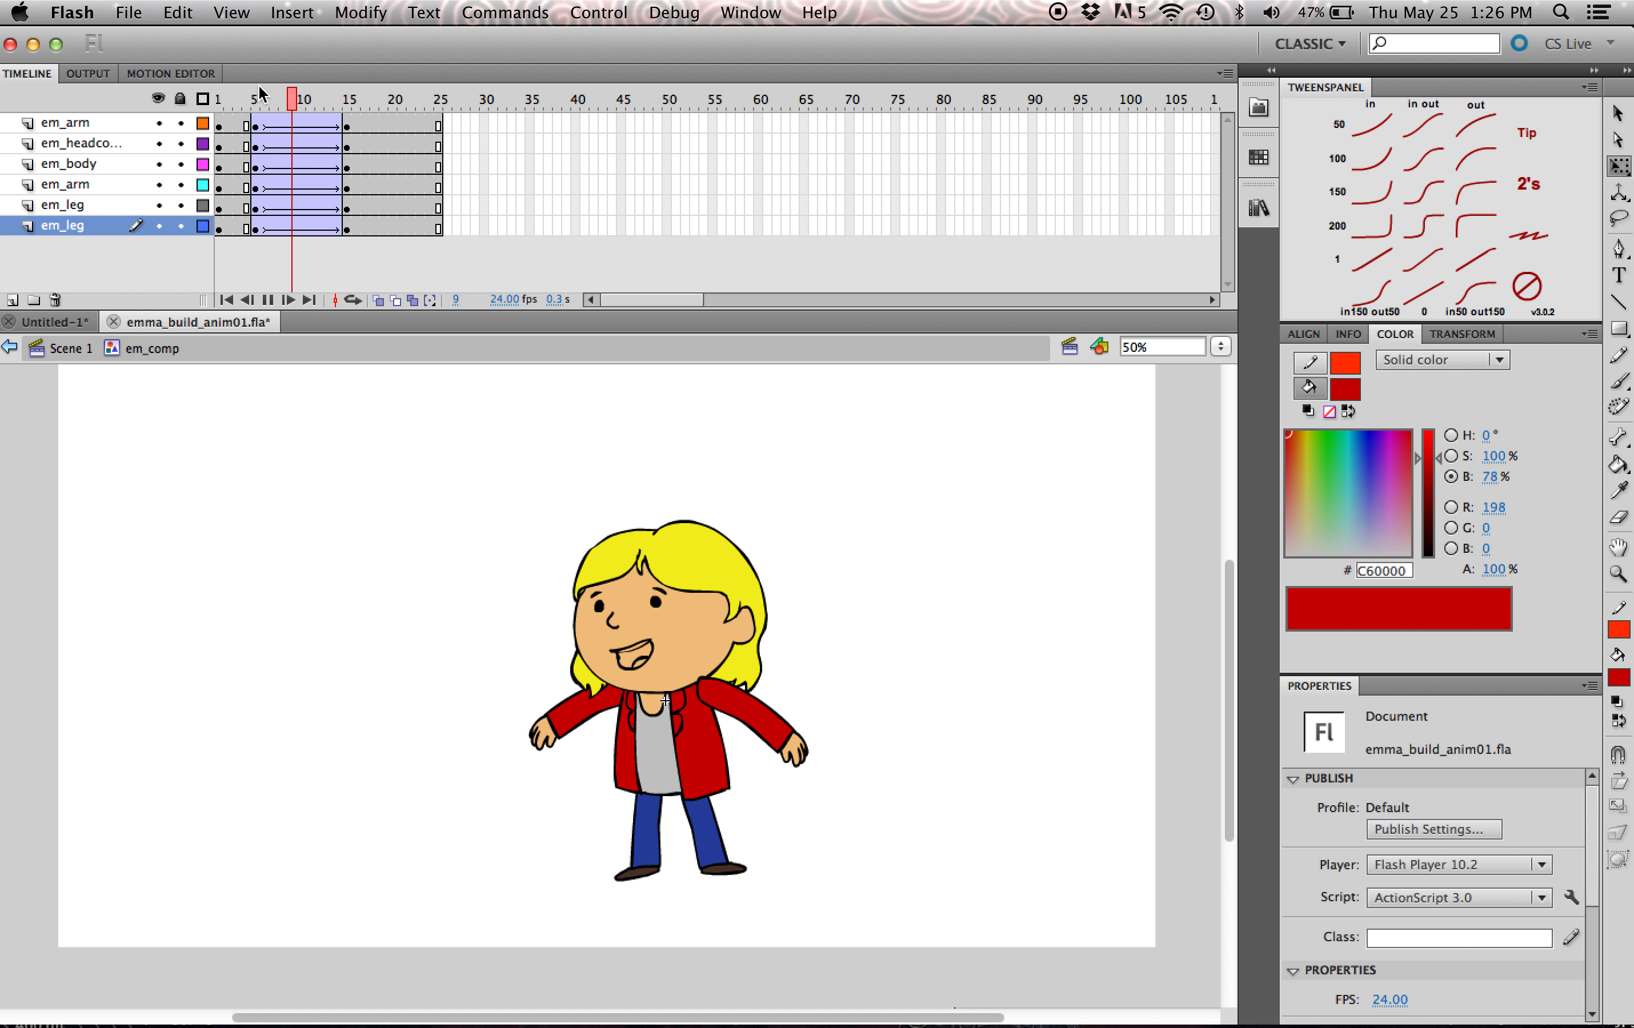
drag(238, 124, 220, 125)
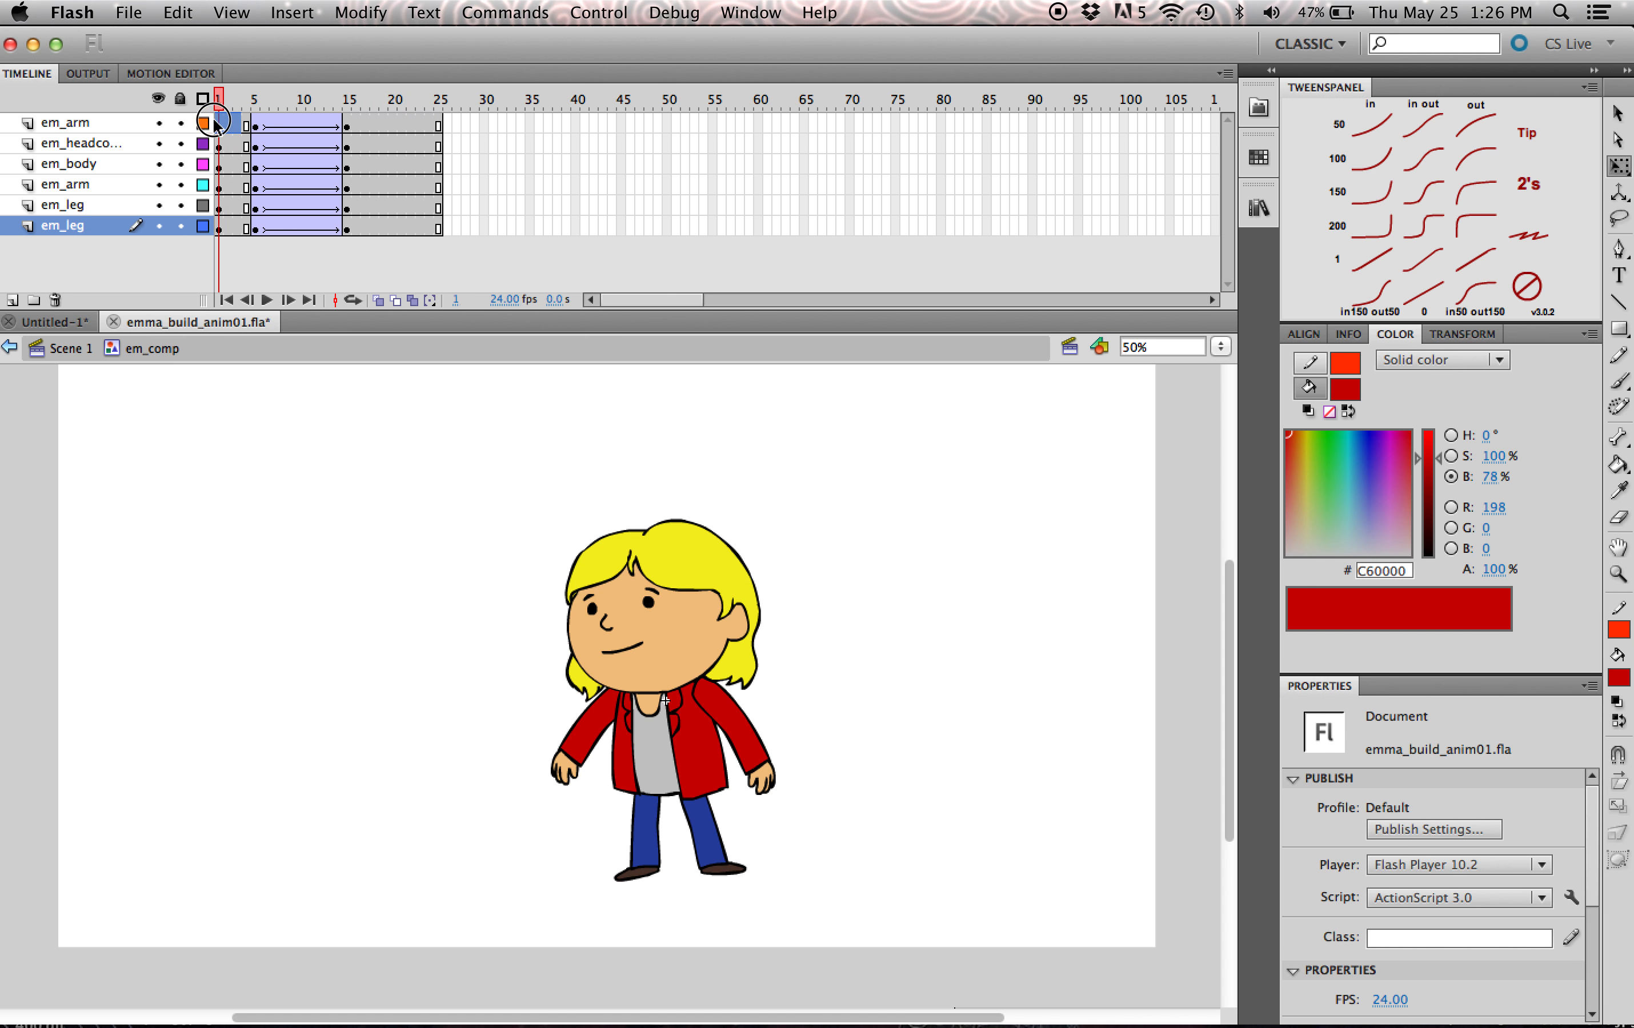
drag(264, 310, 266, 305)
click(267, 297)
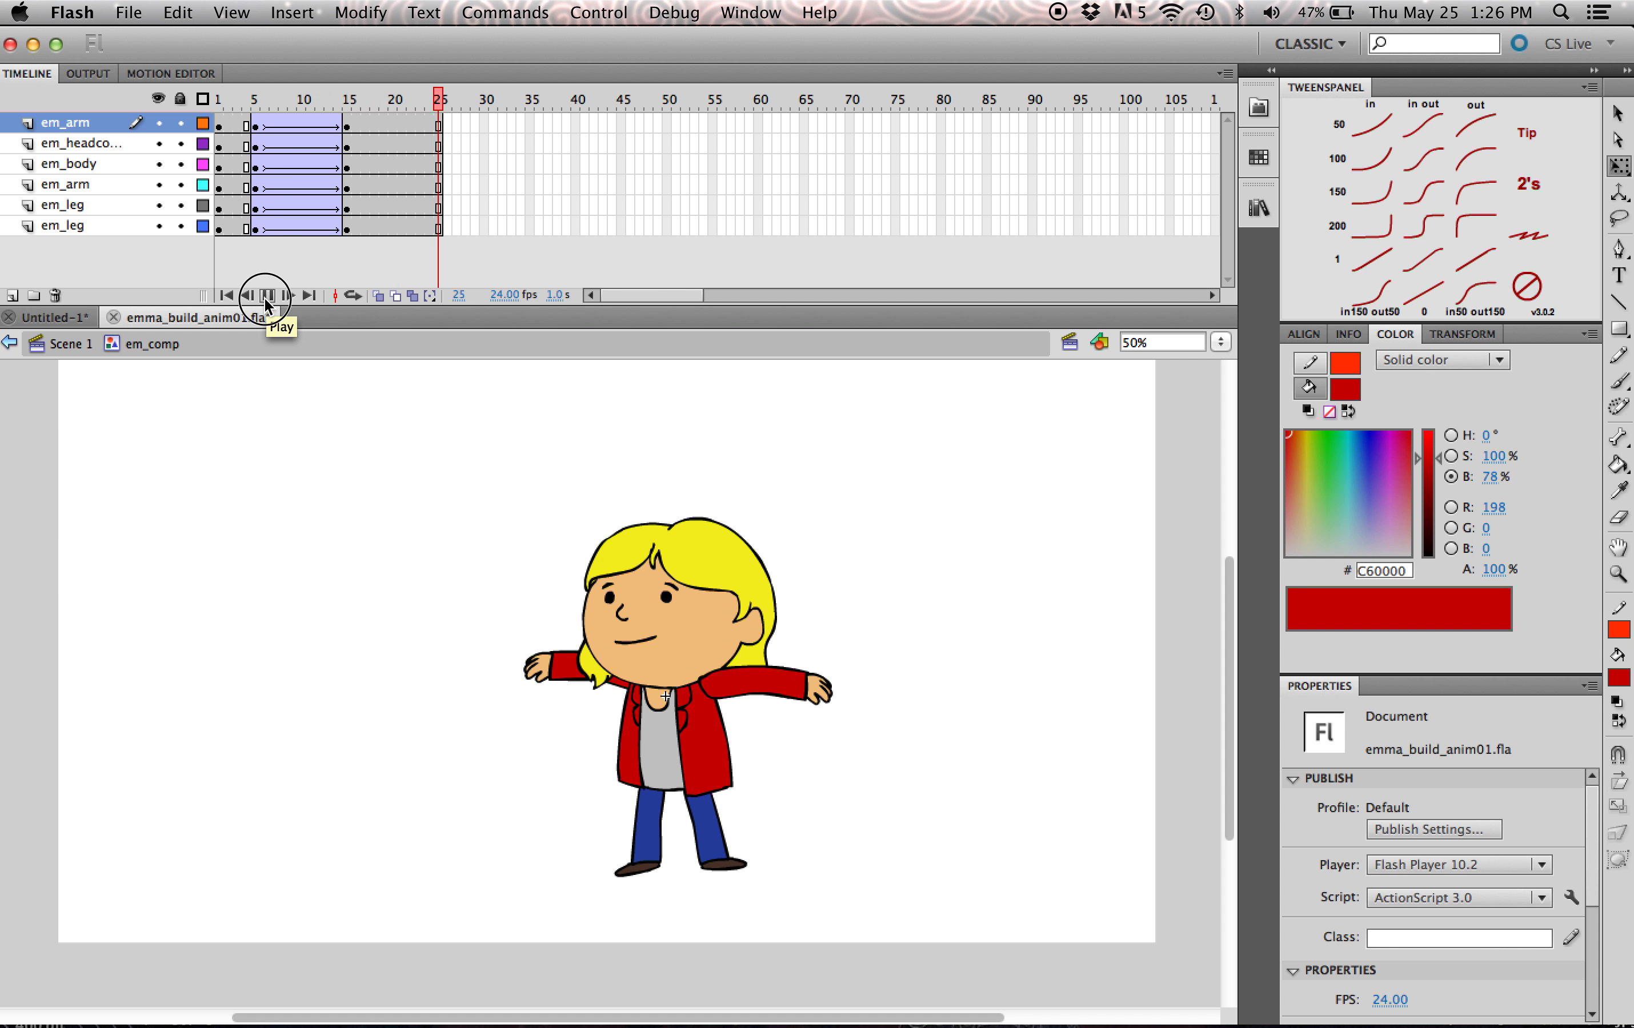
click(237, 100)
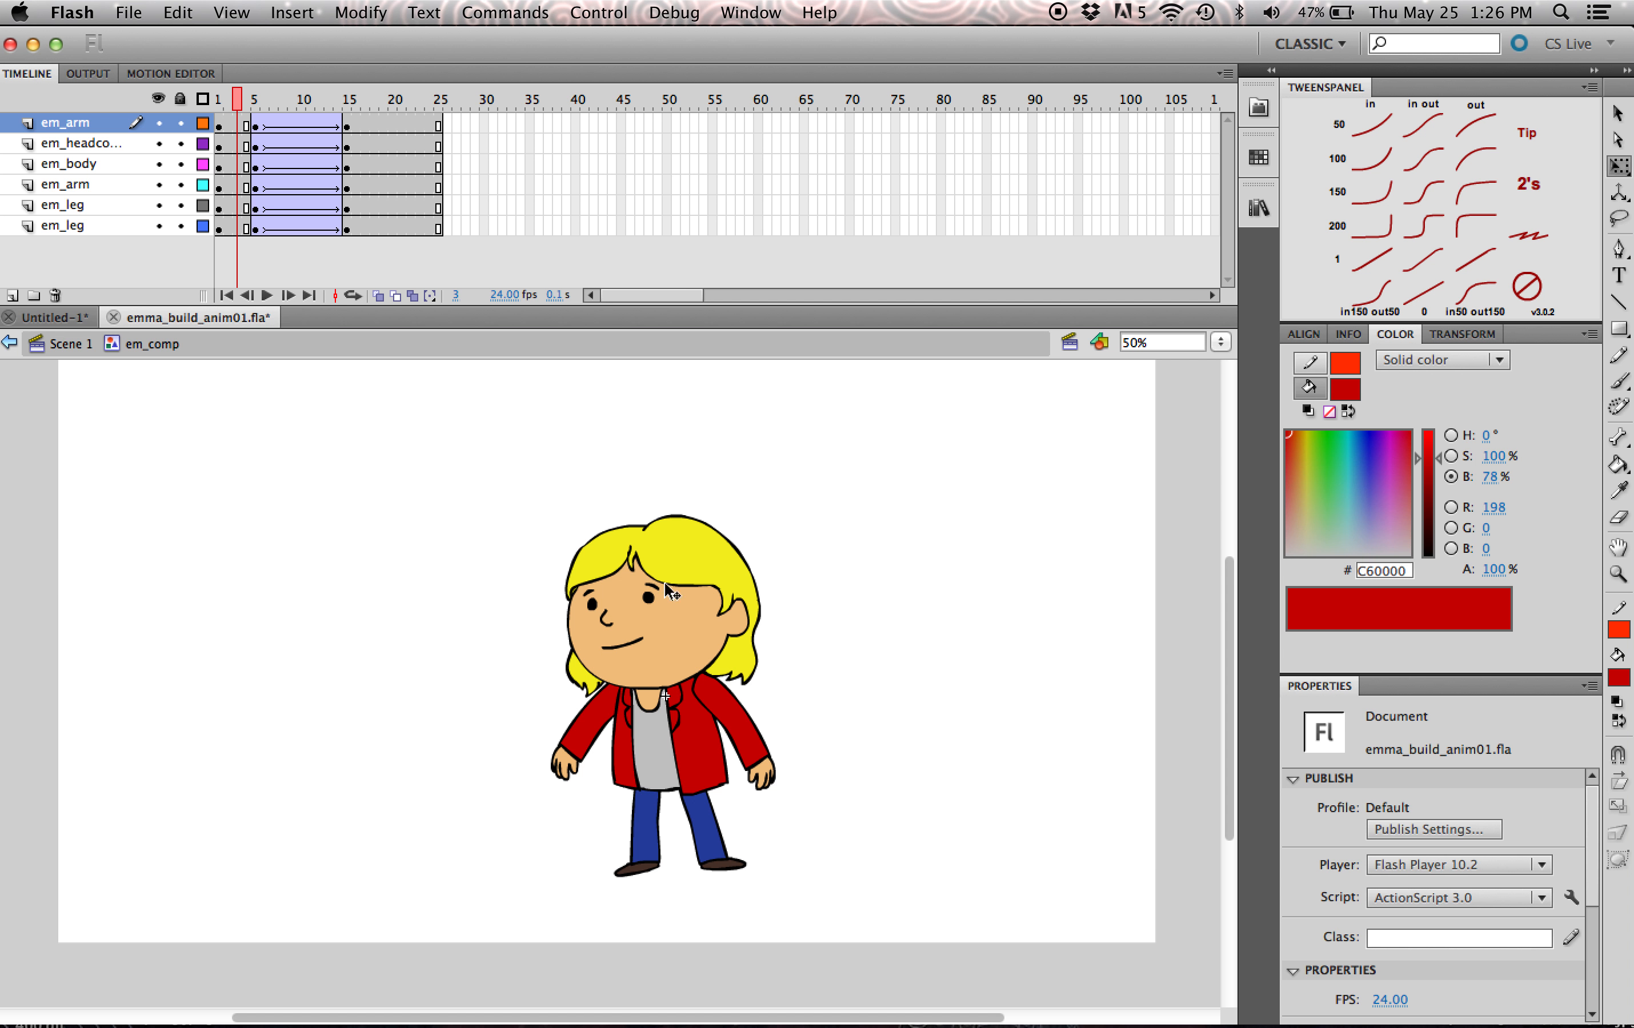
click(651, 628)
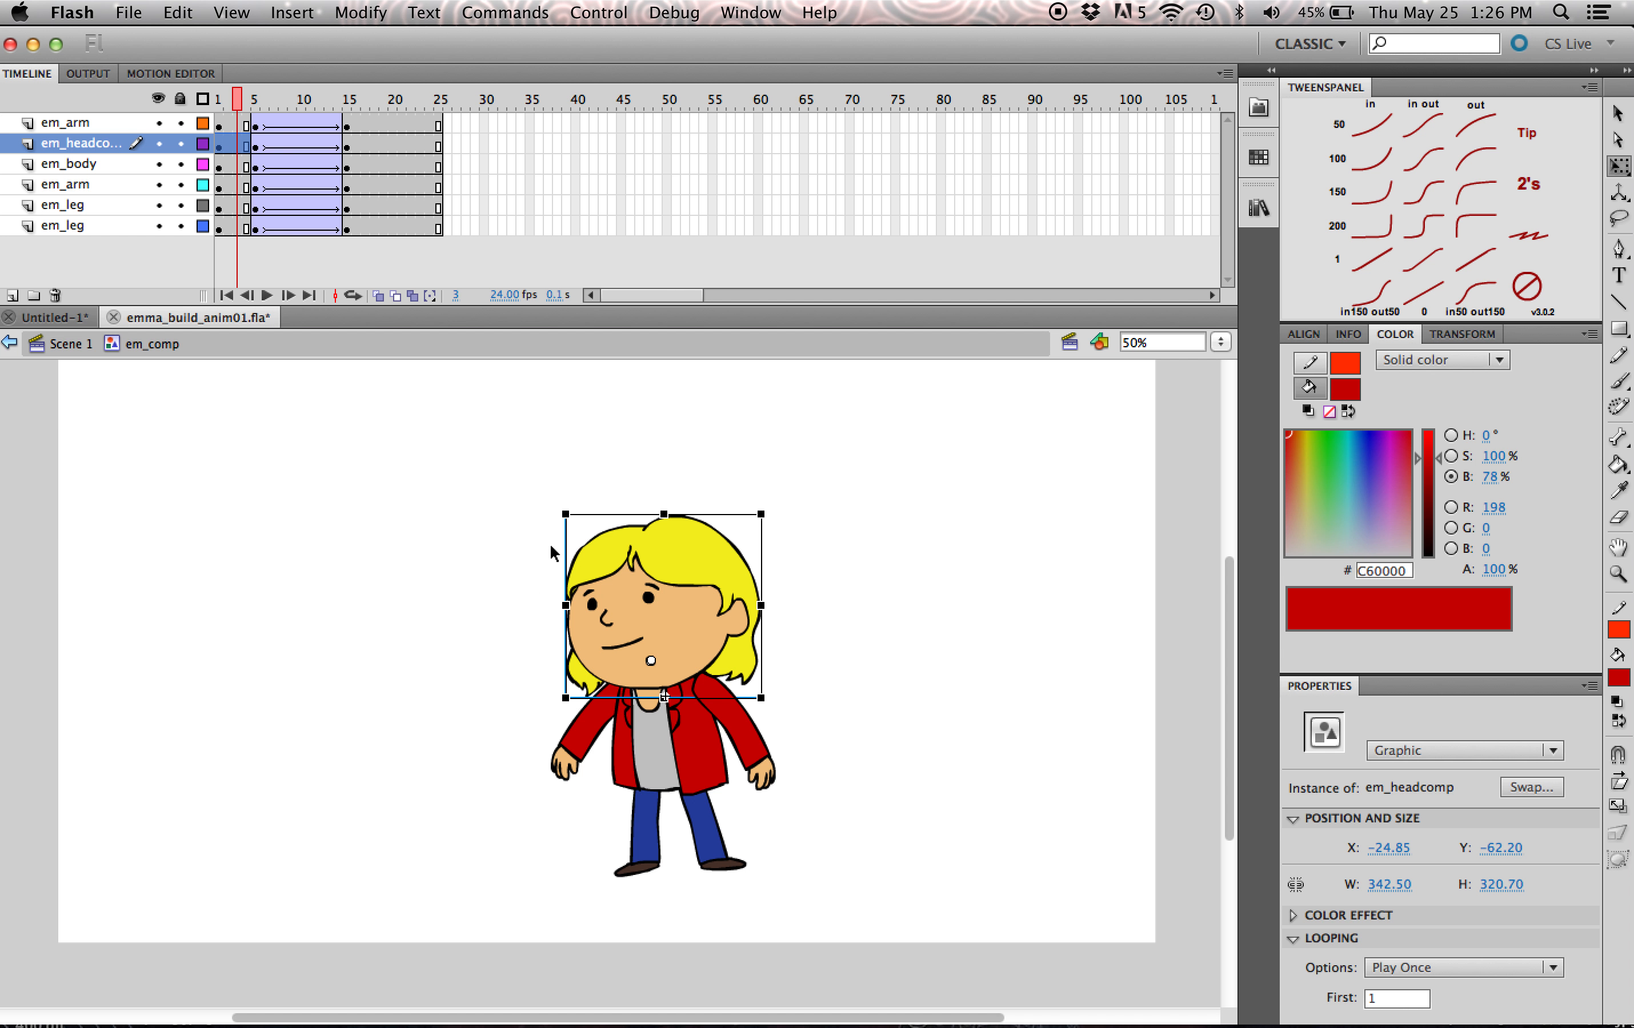
click(929, 609)
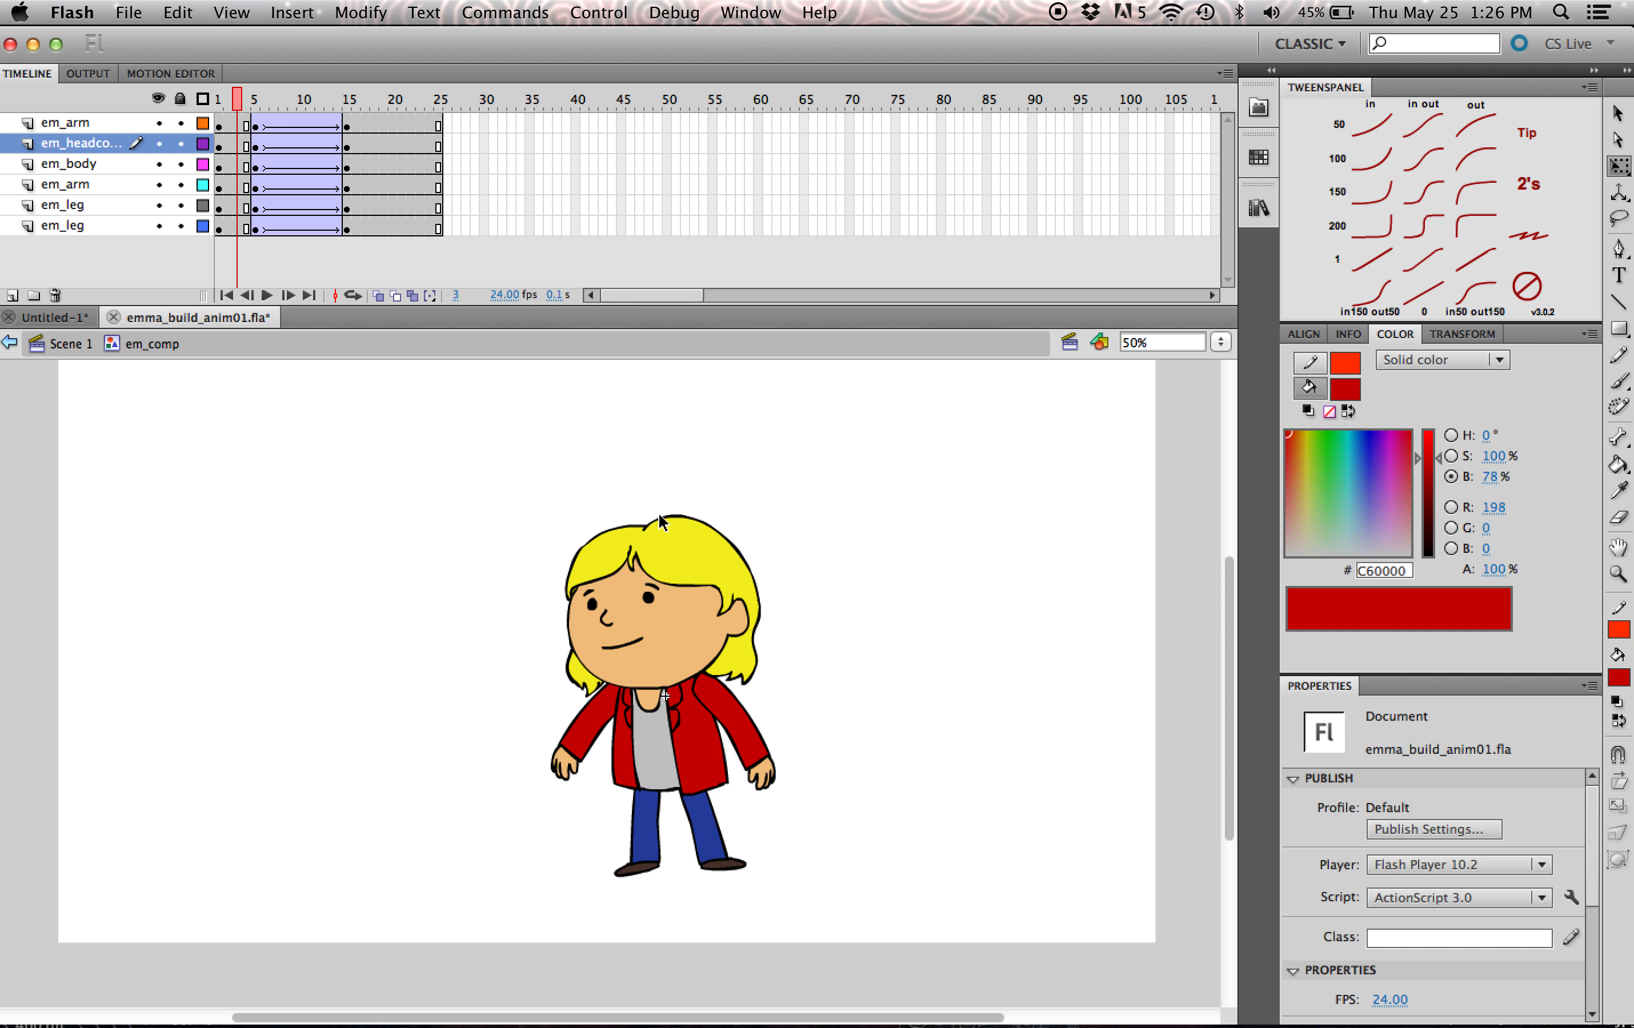
drag(405, 128, 418, 219)
click(413, 146)
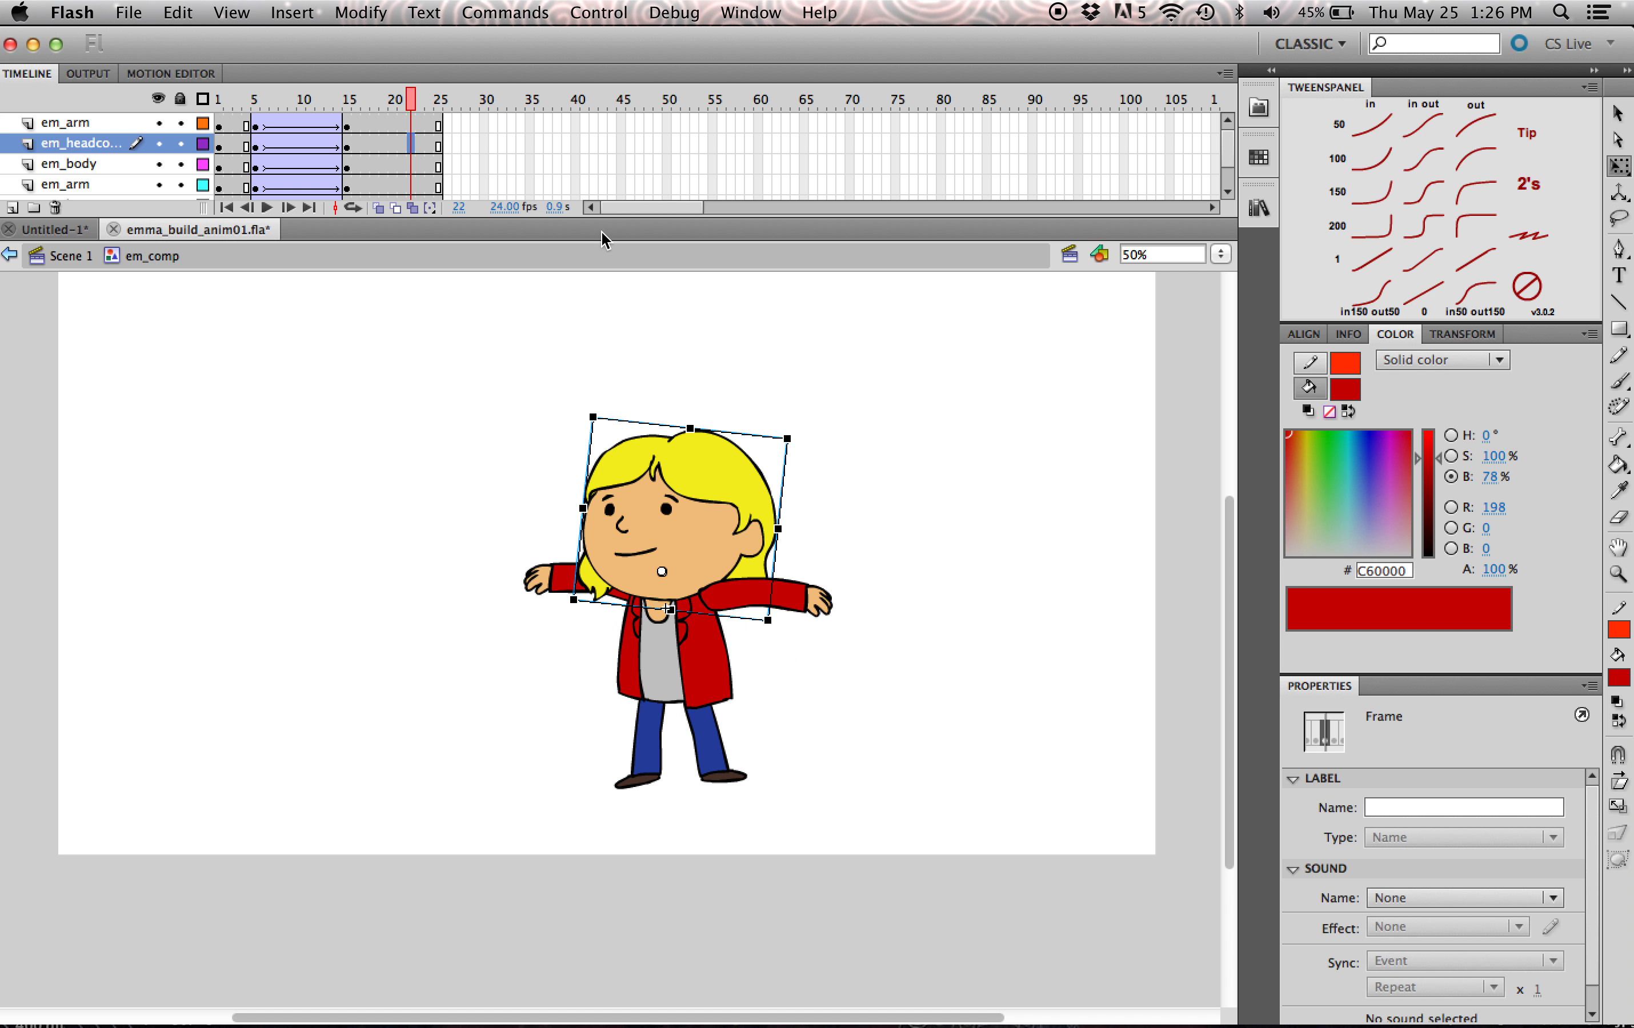
- Insert keyframes at frame 21 on all six body-part layers of em_comp
drag(610, 218, 599, 442)
click(463, 512)
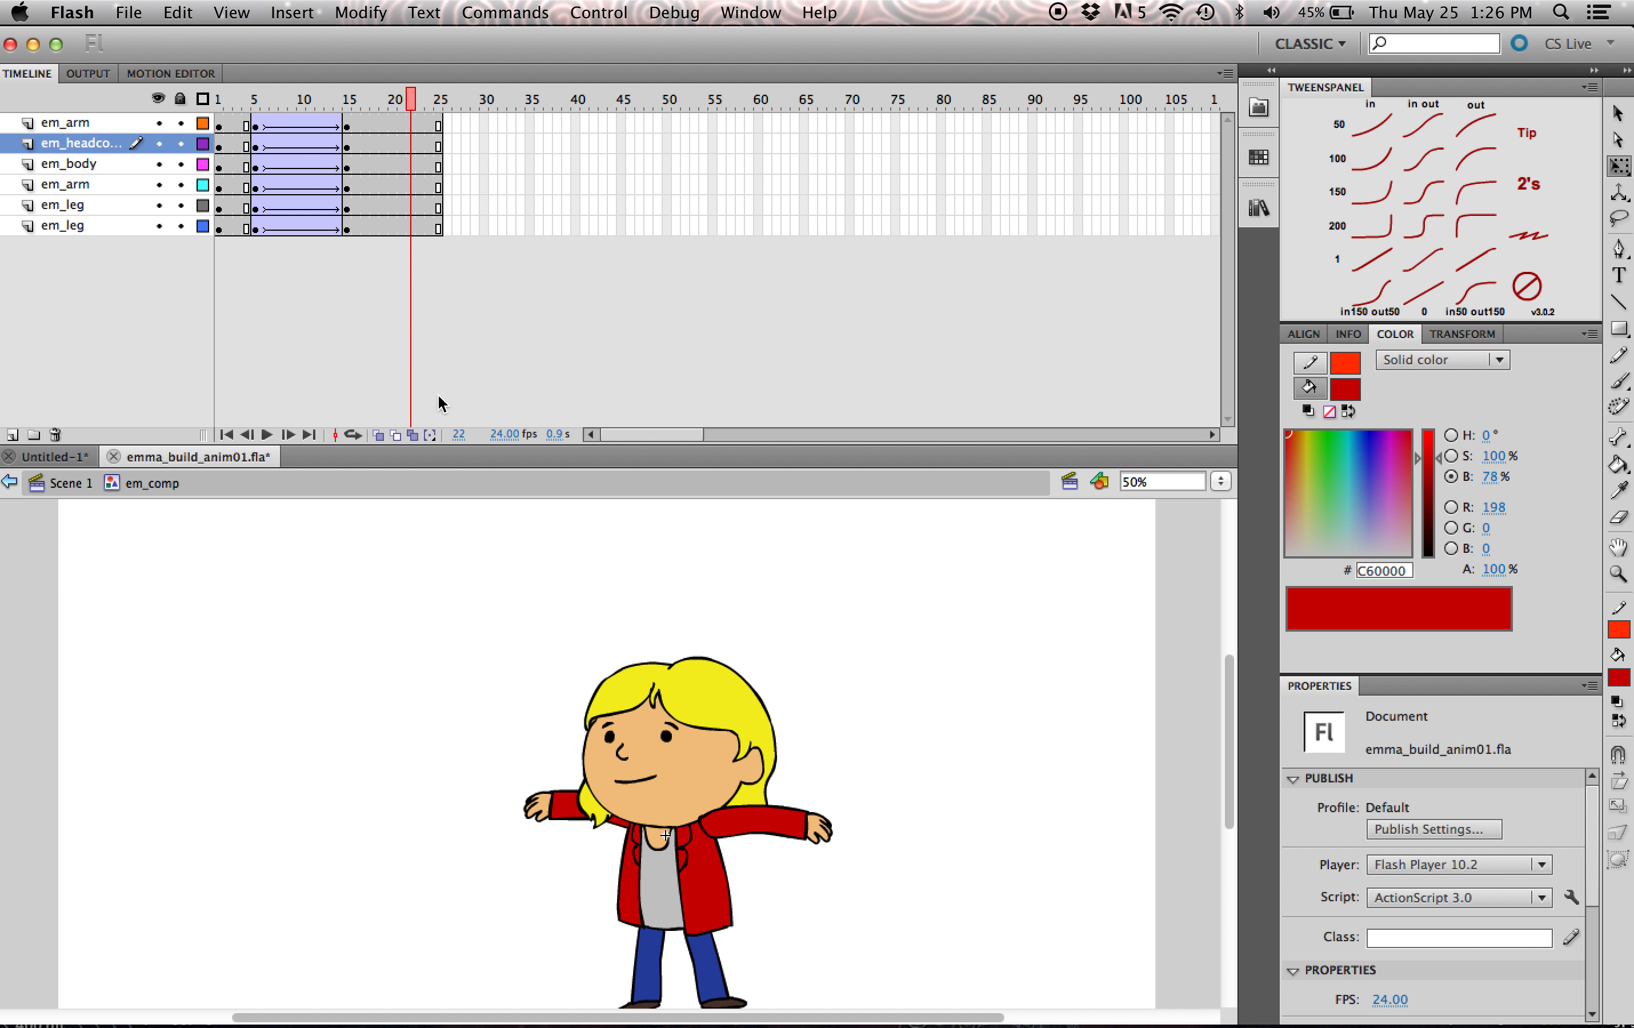
click(401, 124)
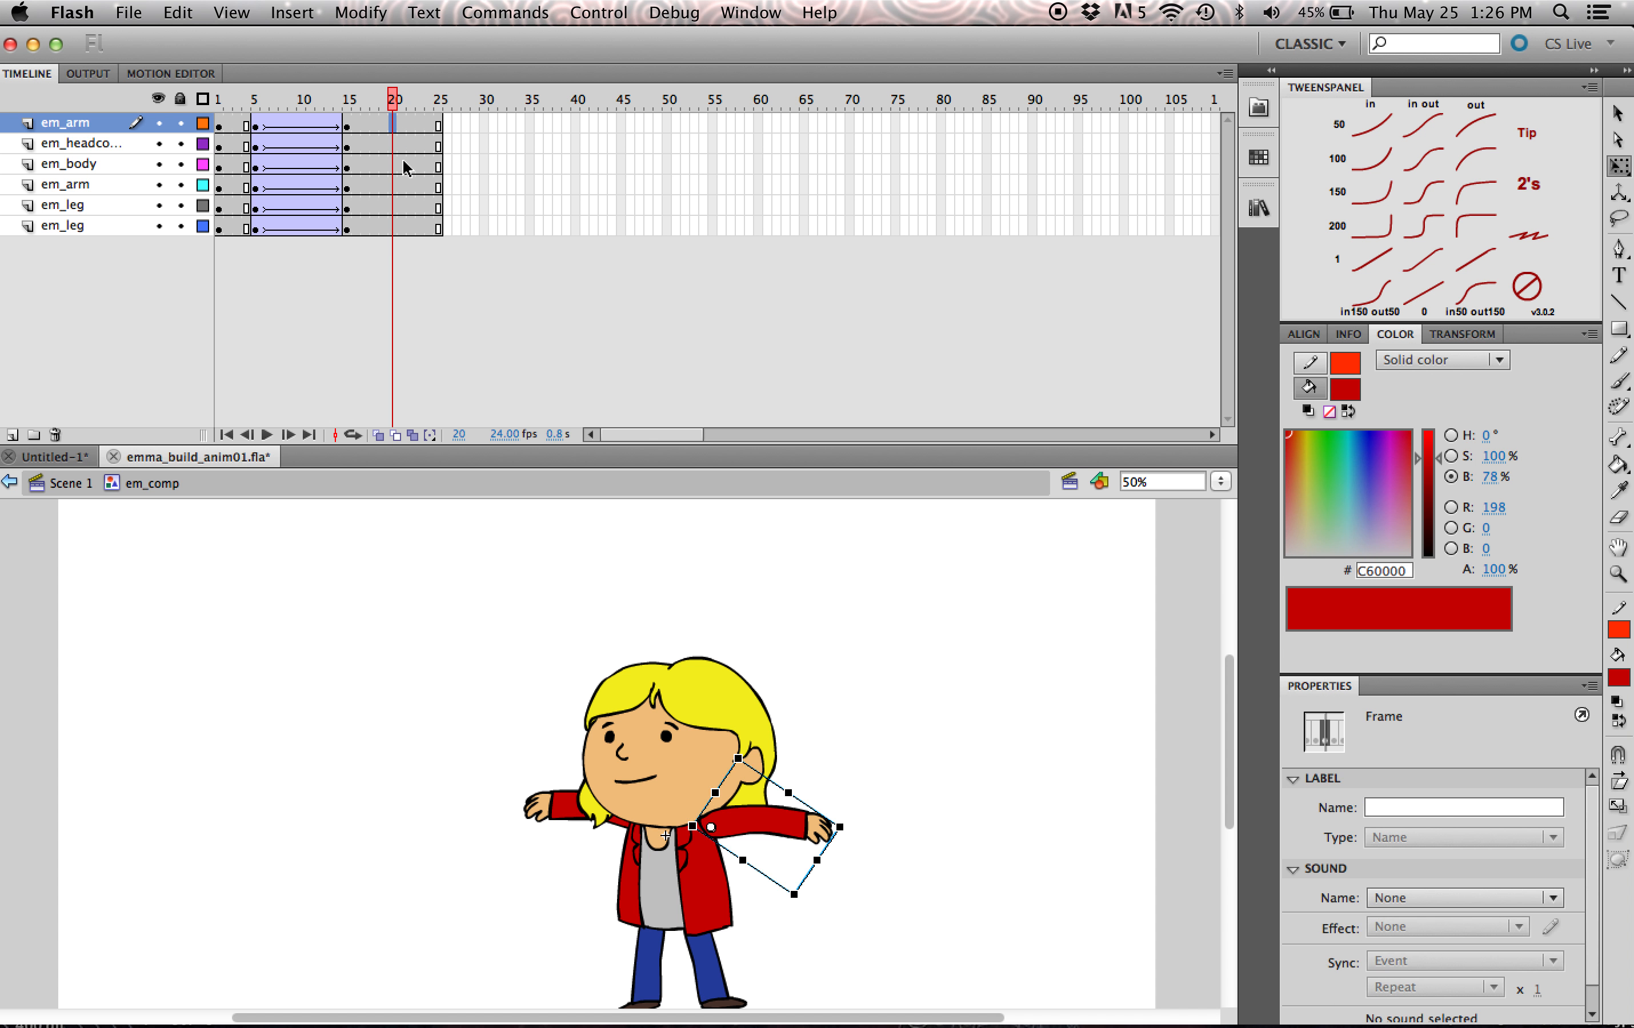
drag(403, 126, 406, 240)
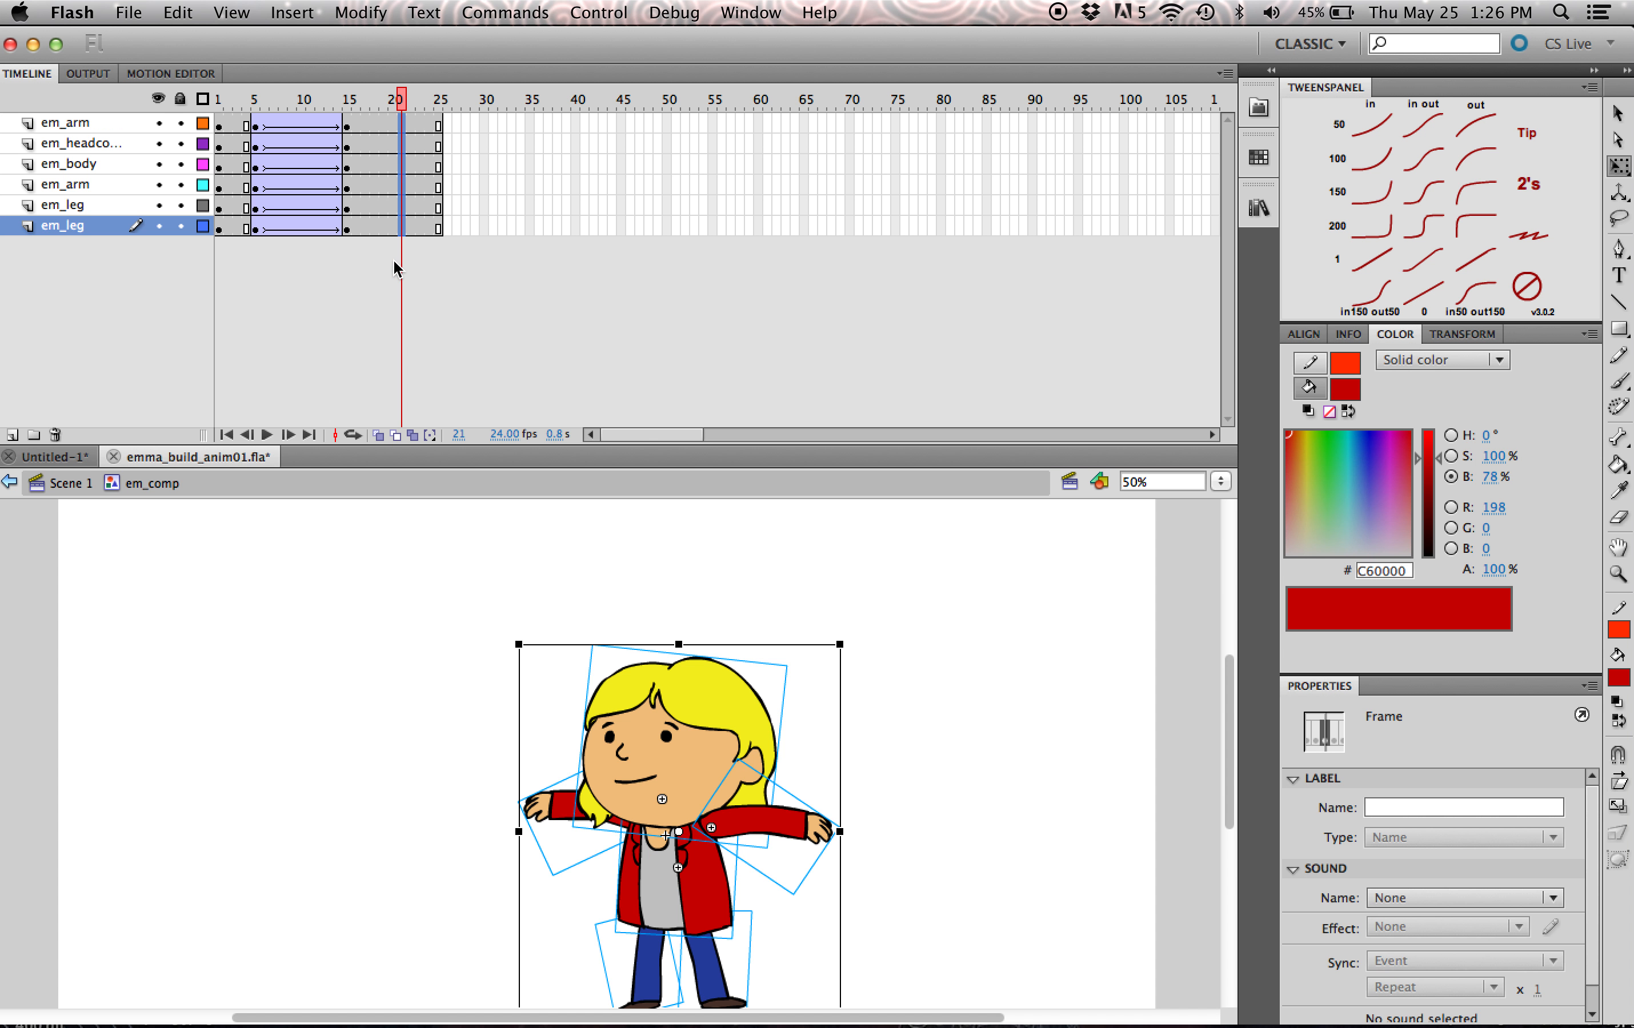
key(F6)
- Extend all six body-part layers to frame 35 and return the playhead to frame 21
click(538, 124)
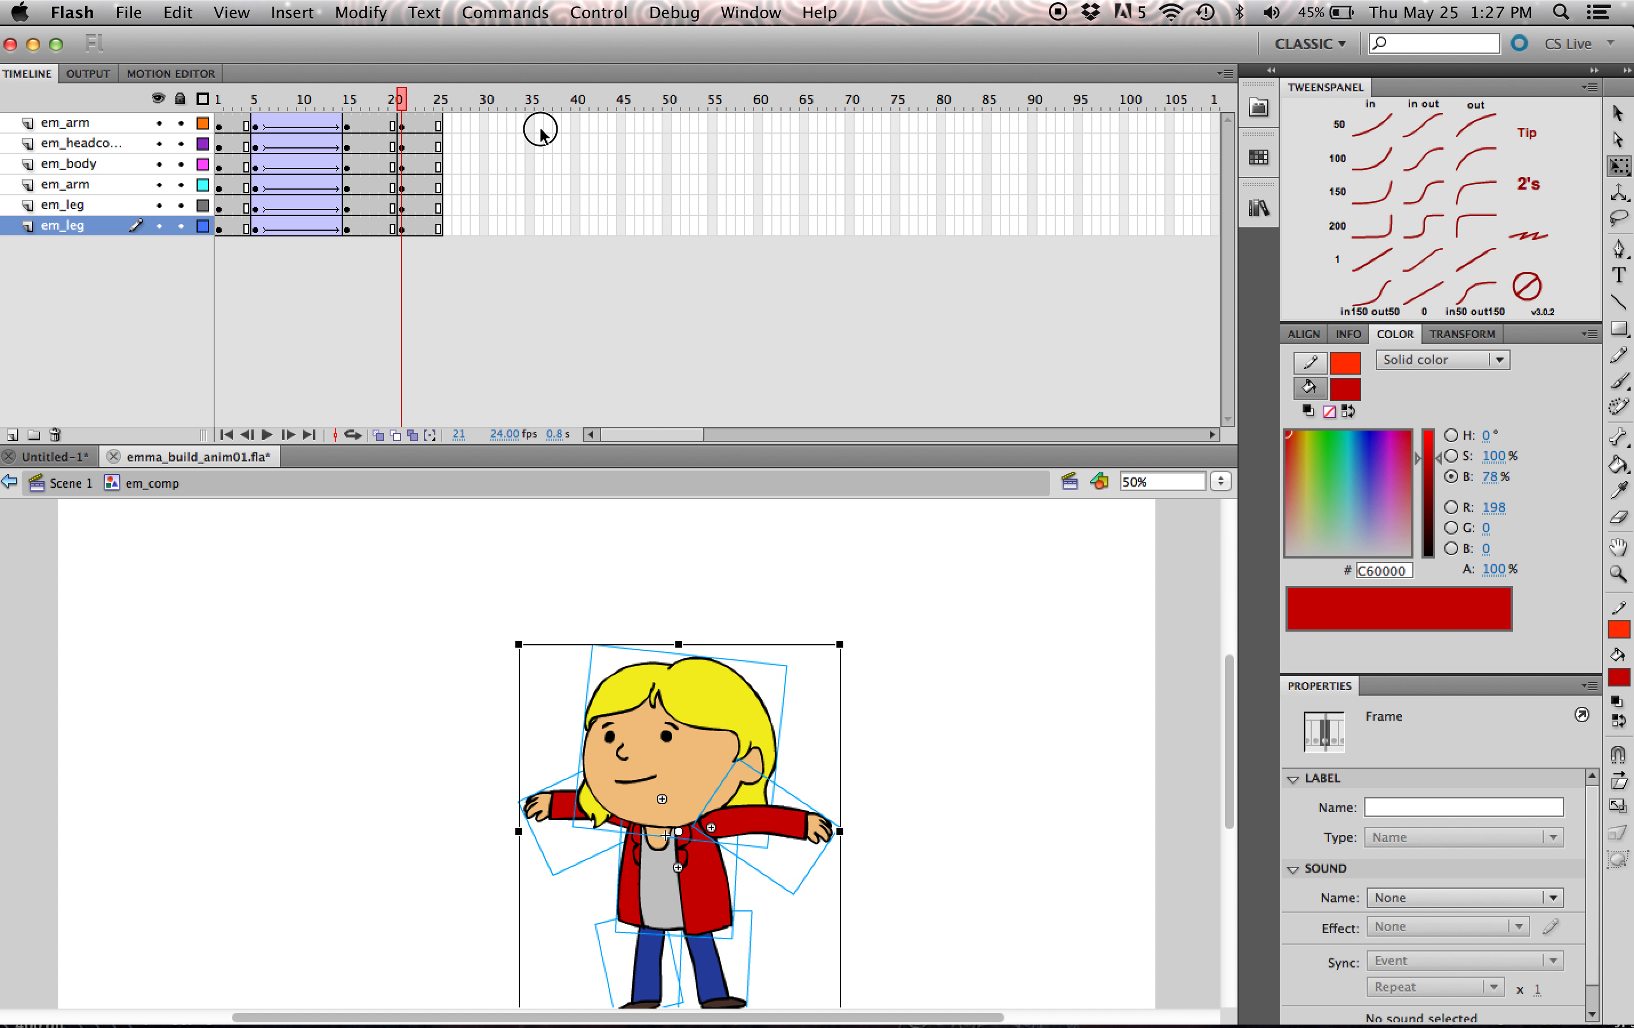
drag(524, 223, 537, 126)
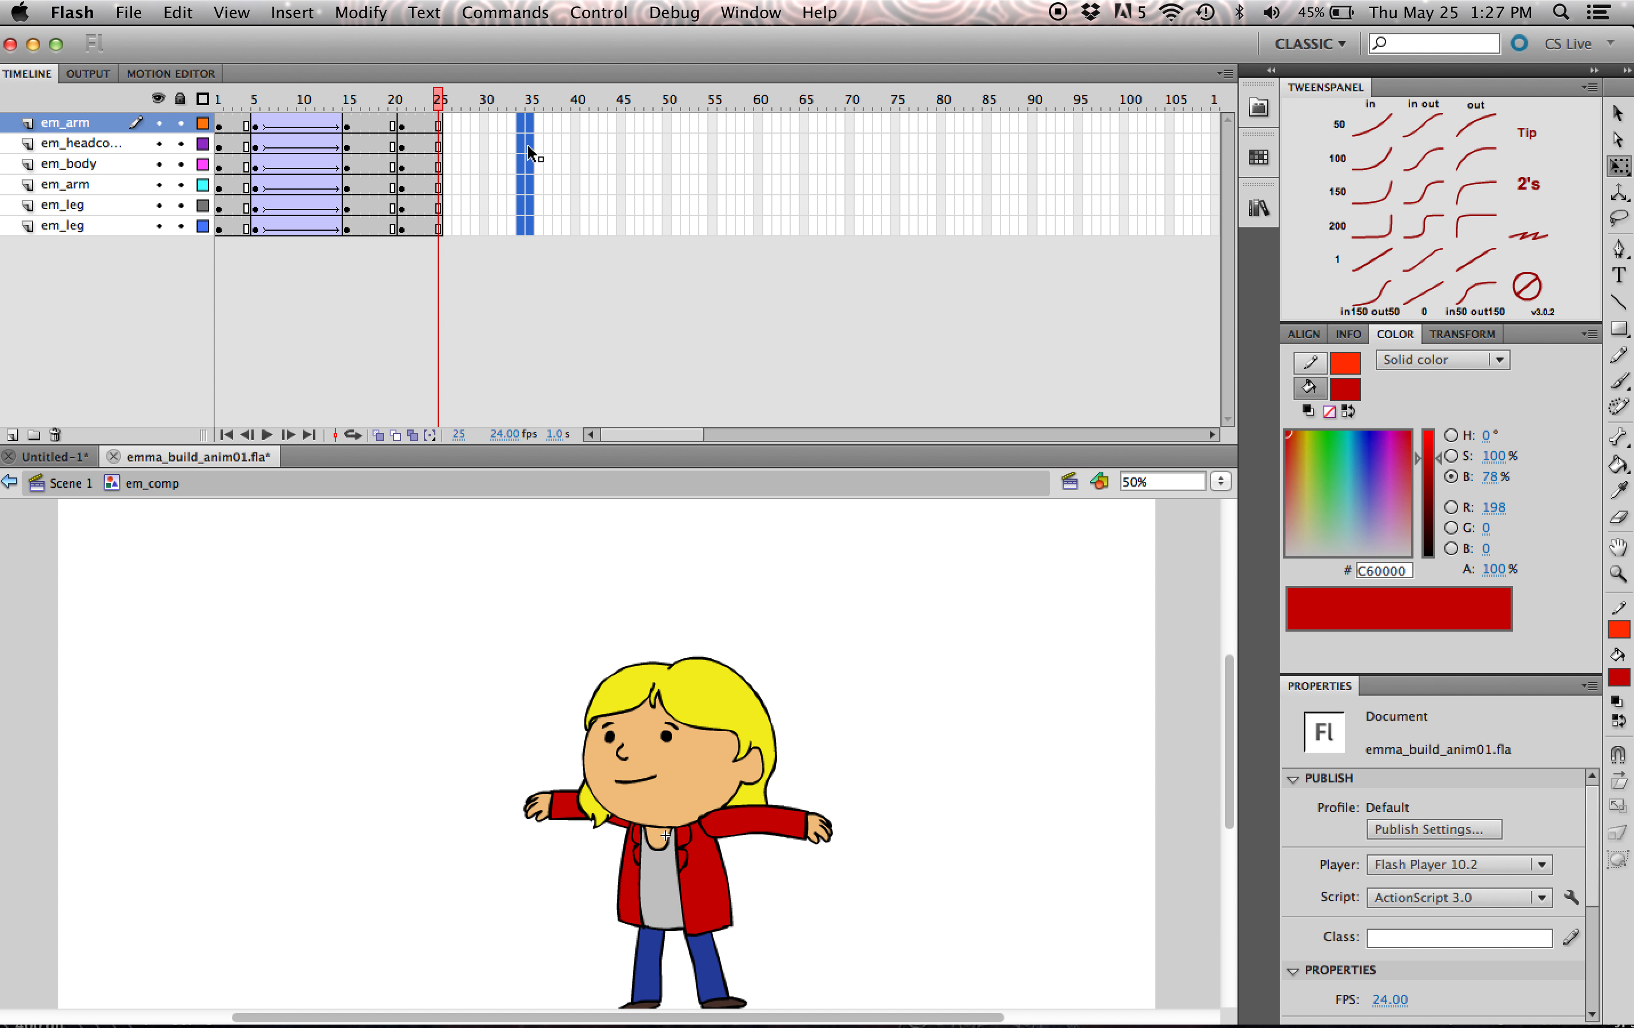
key(F5)
click(463, 343)
drag(431, 102, 404, 109)
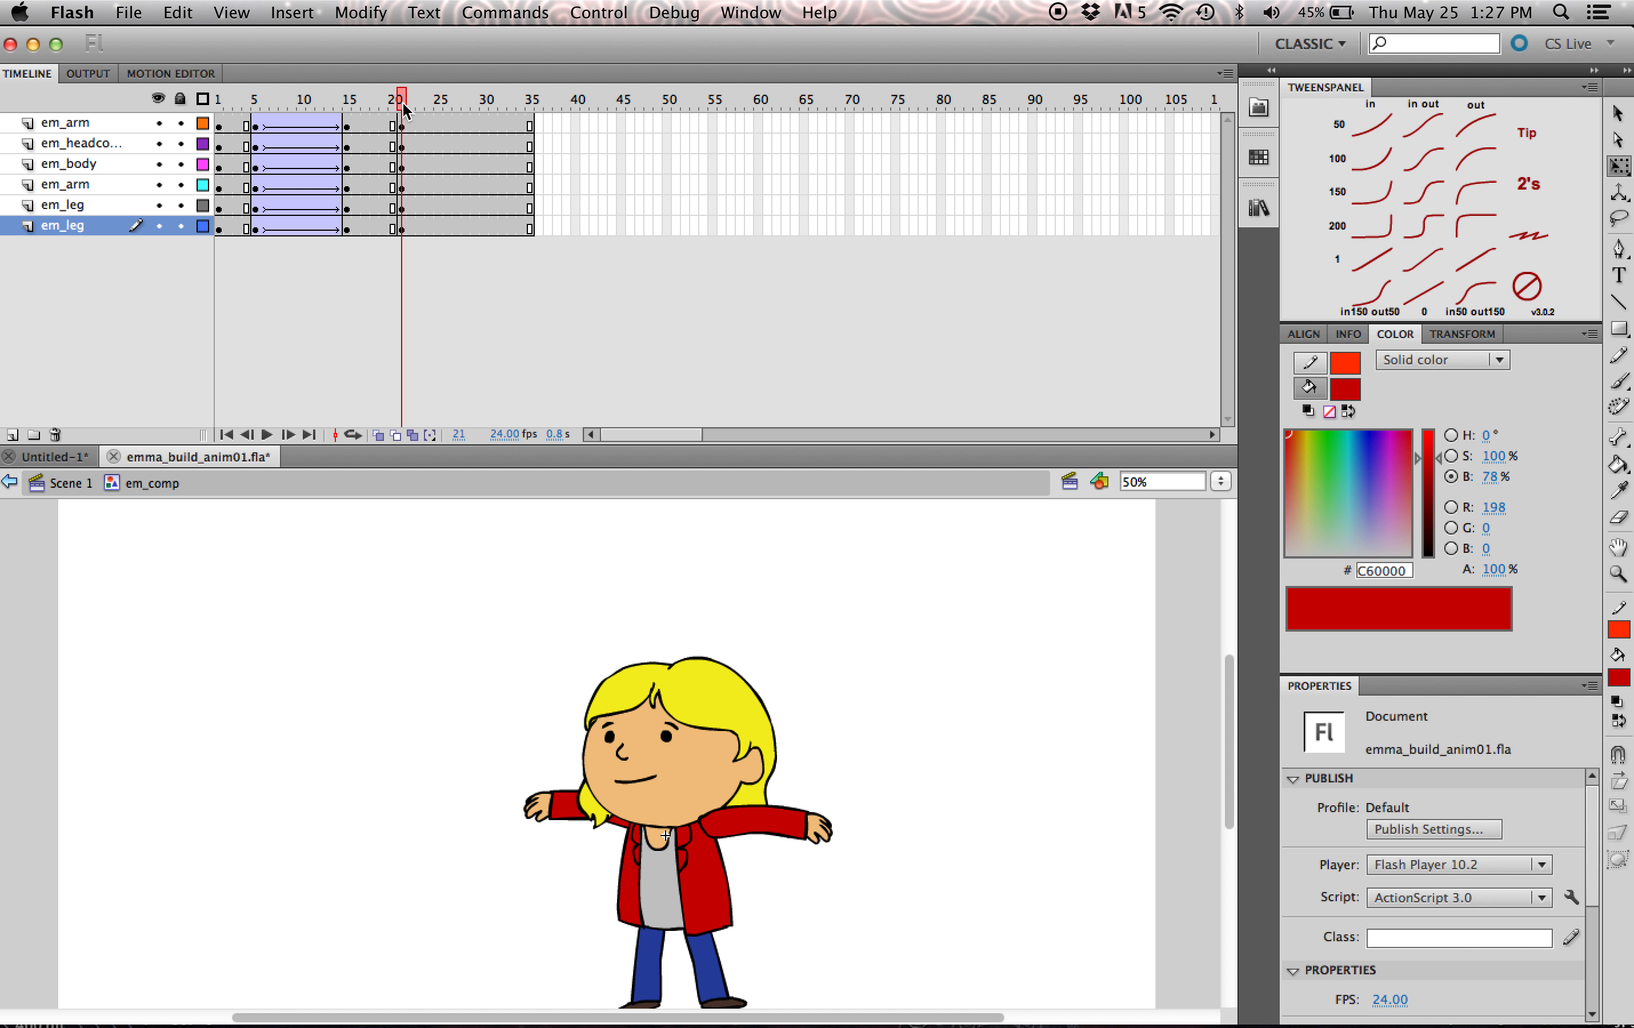
- Open the em_headcomp symbol for editing and select frame 21 on the mouth layer
drag(653, 443, 653, 338)
click(692, 441)
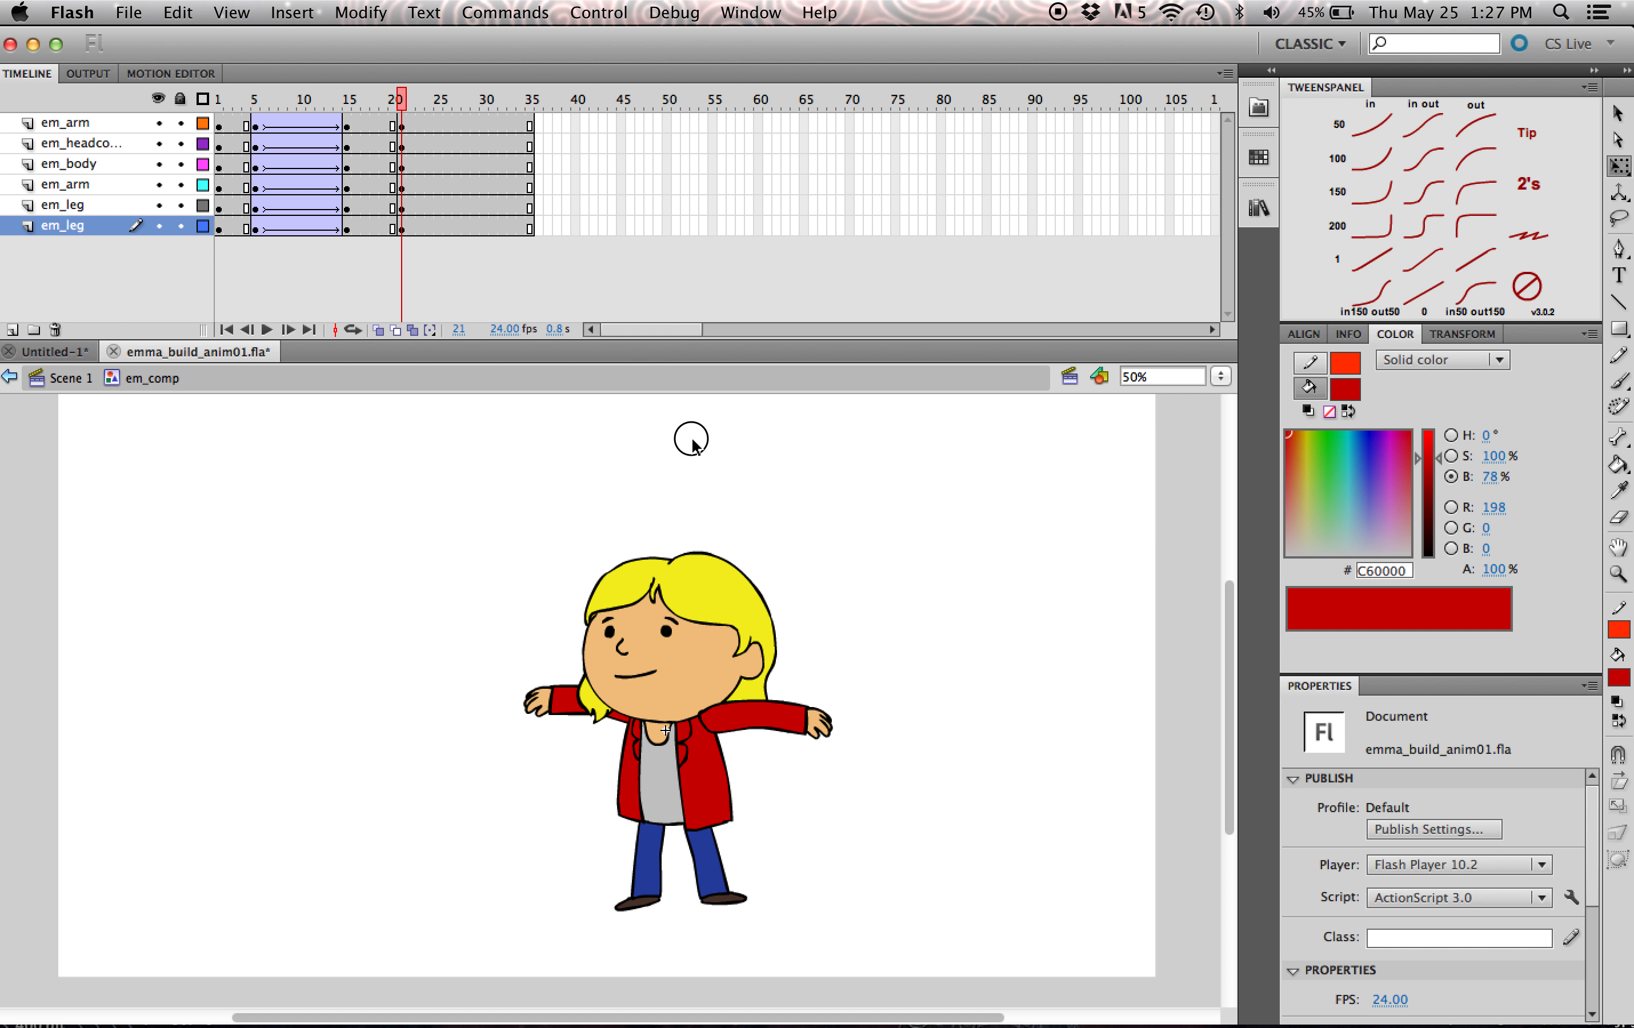
double_click(692, 645)
click(401, 185)
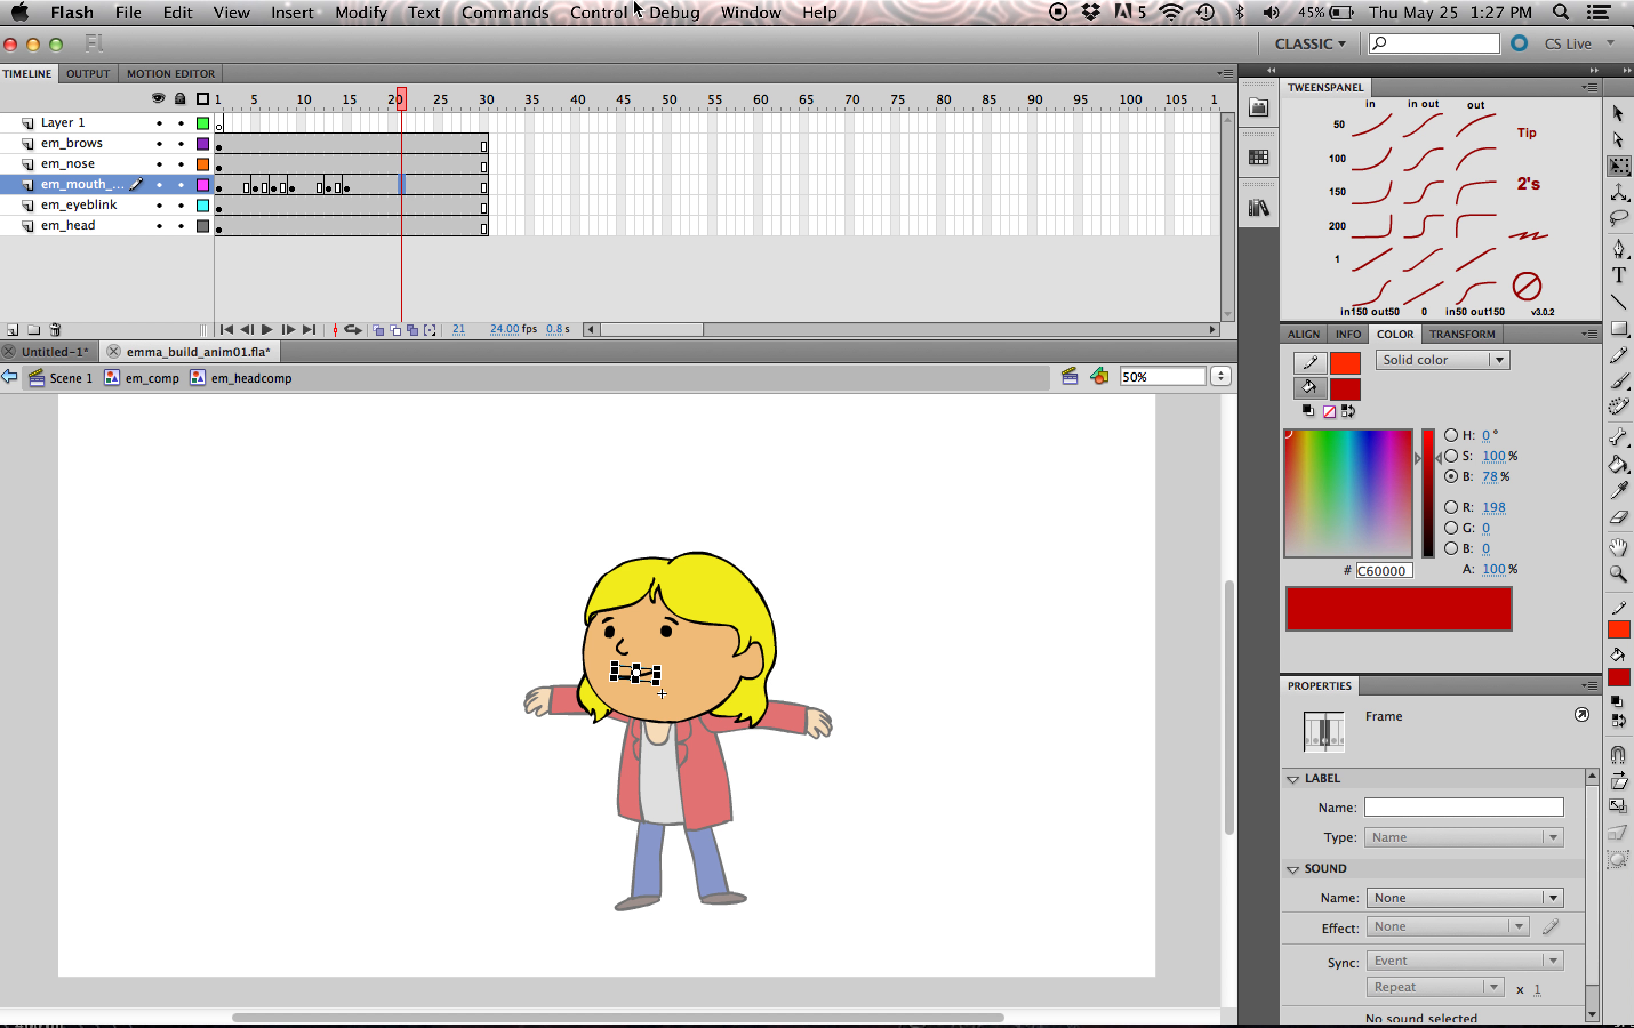
- Open the Lipper panel and arrange it as a wide floating panel clear of the character
click(598, 12)
mouse_move(750, 12)
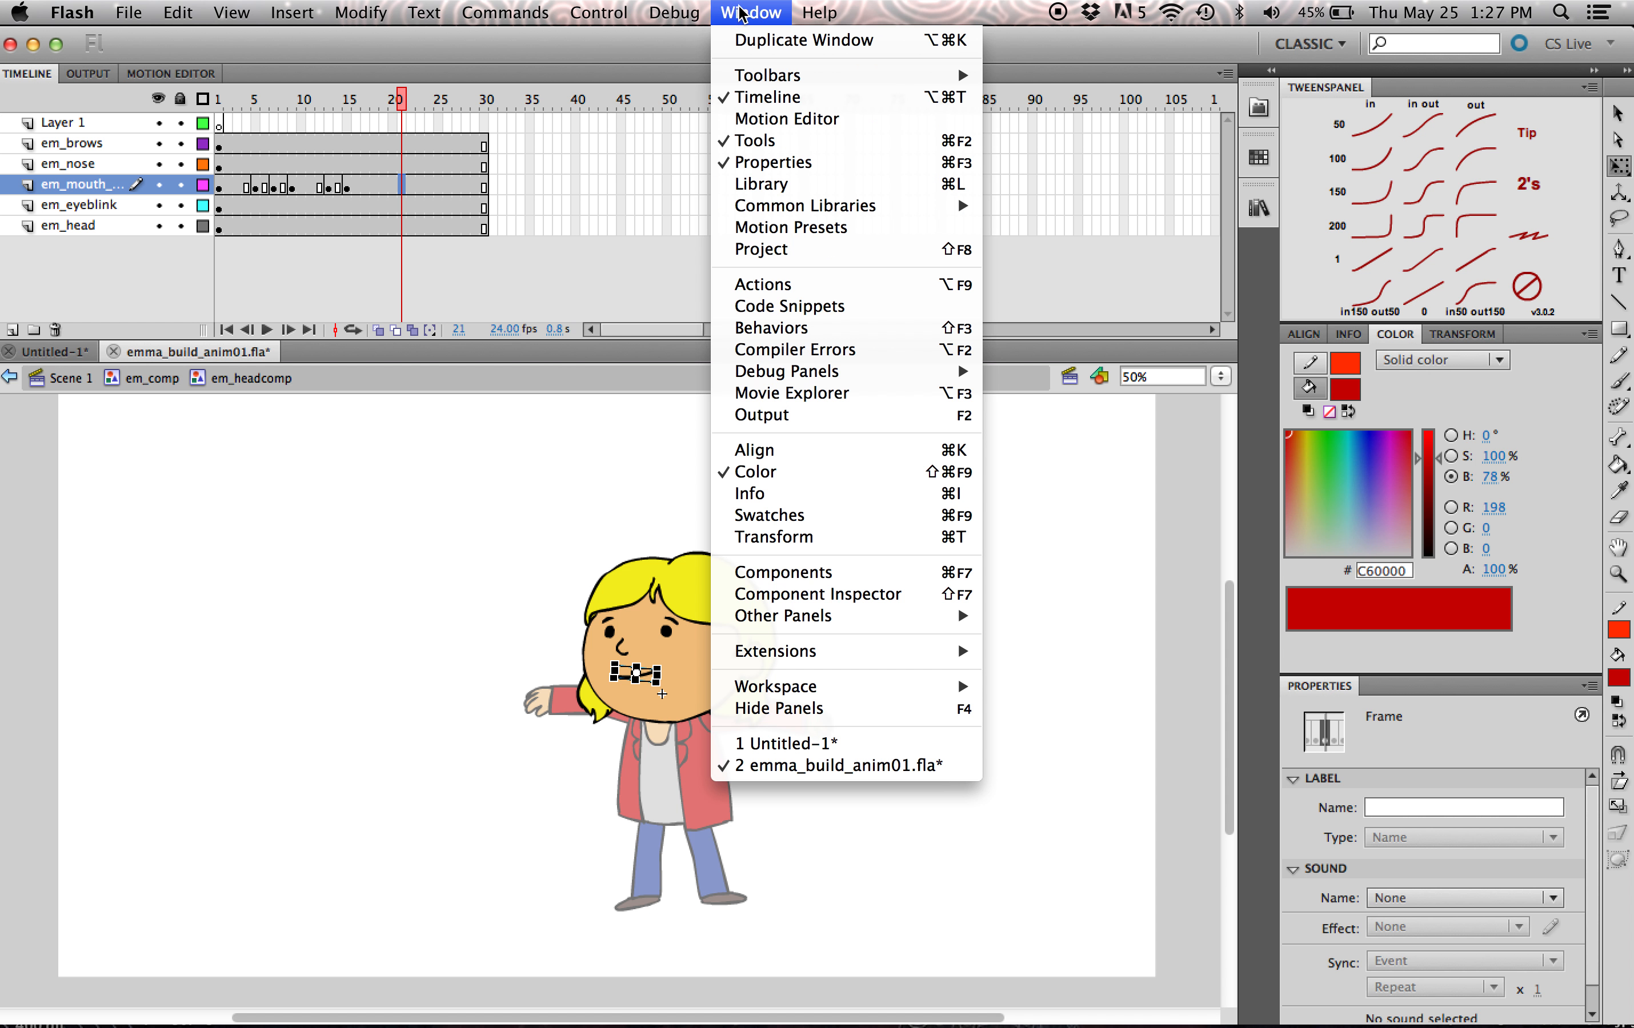
mouse_move(813, 658)
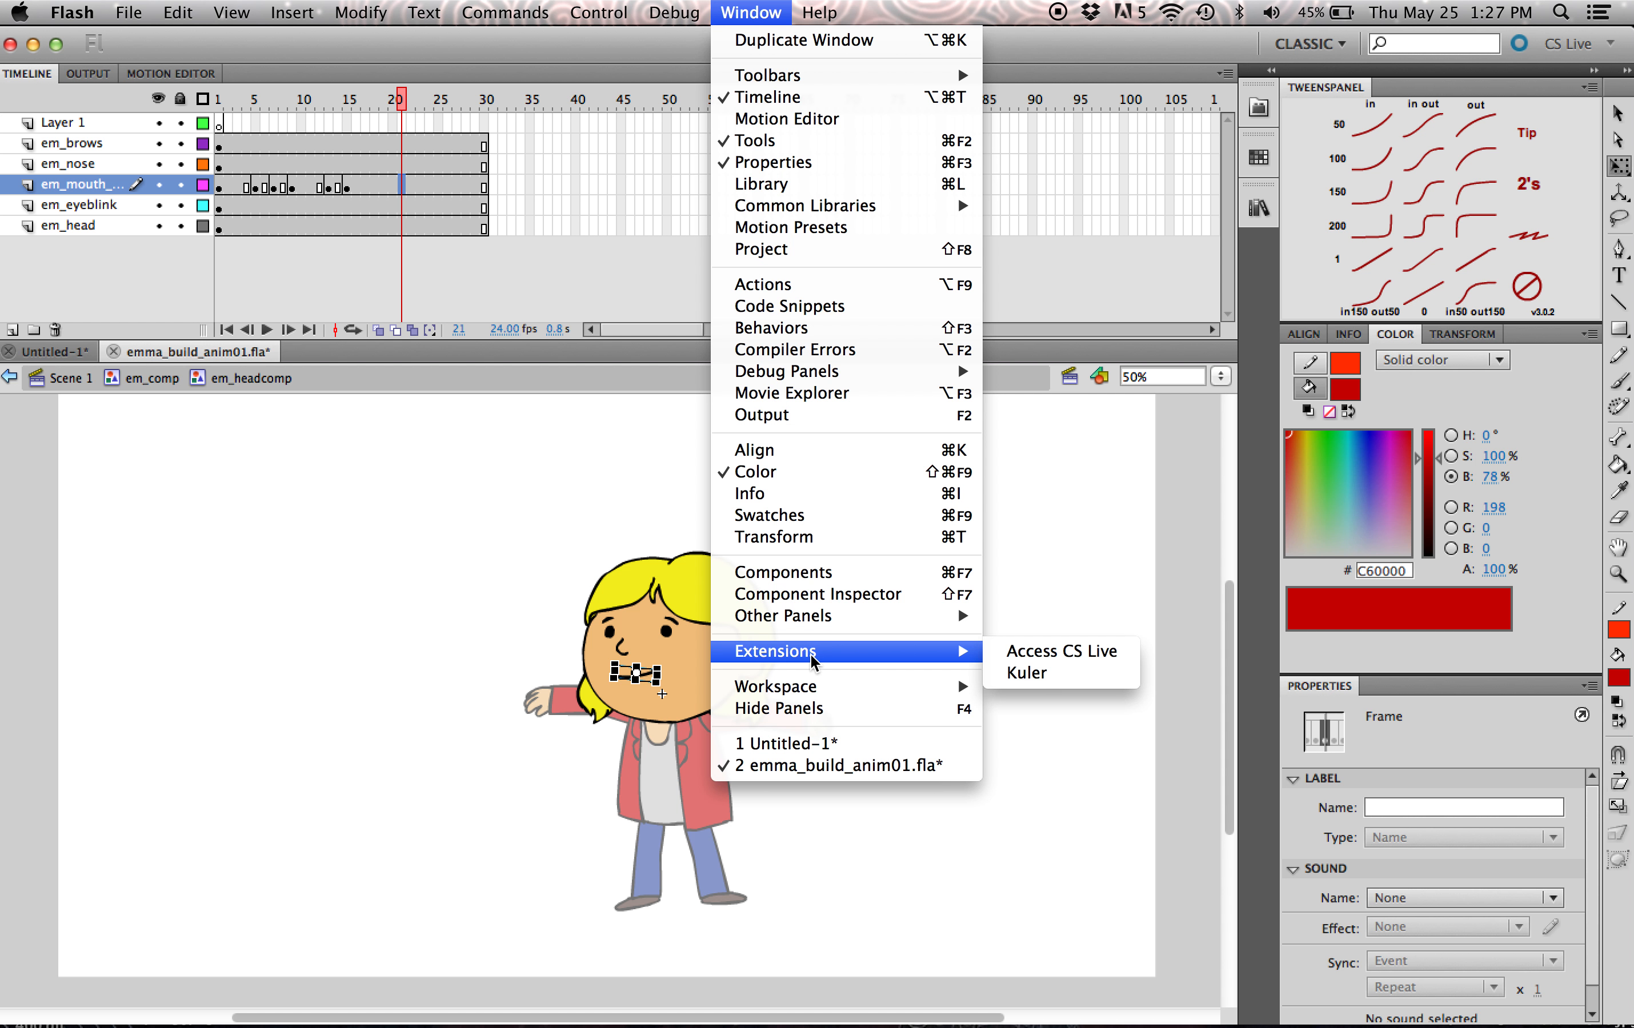
mouse_move(814, 627)
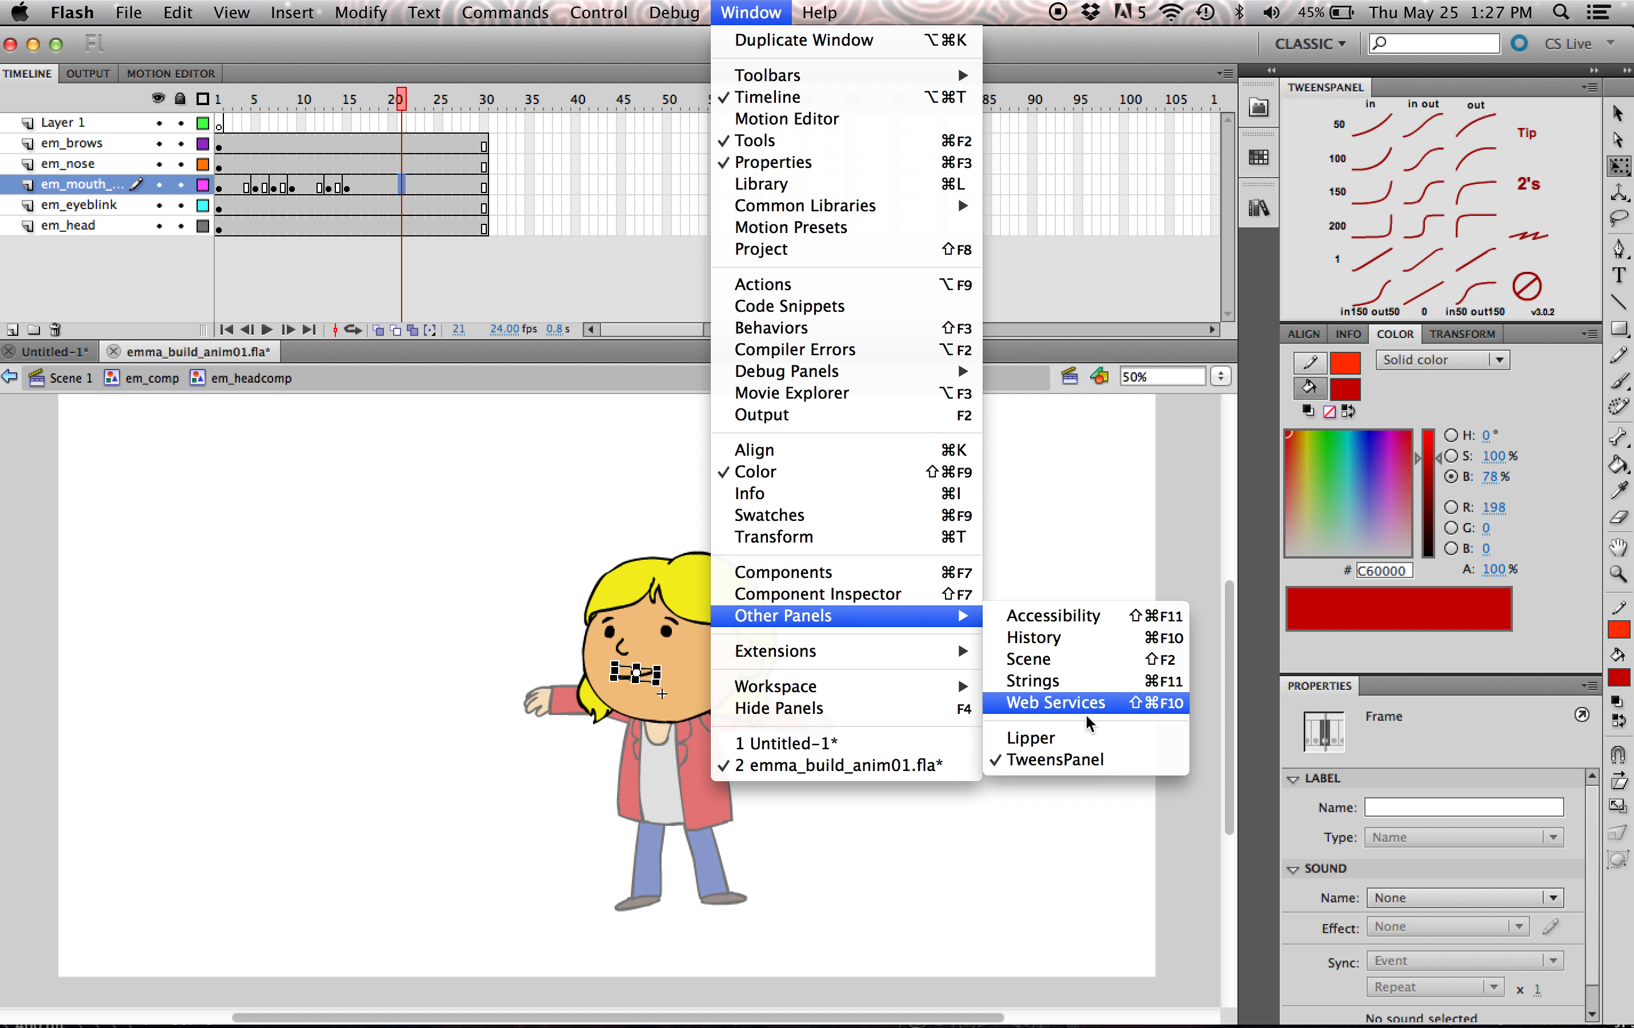
click(1034, 738)
drag(1077, 91, 956, 132)
drag(1113, 290, 1631, 334)
drag(1423, 129, 1359, 239)
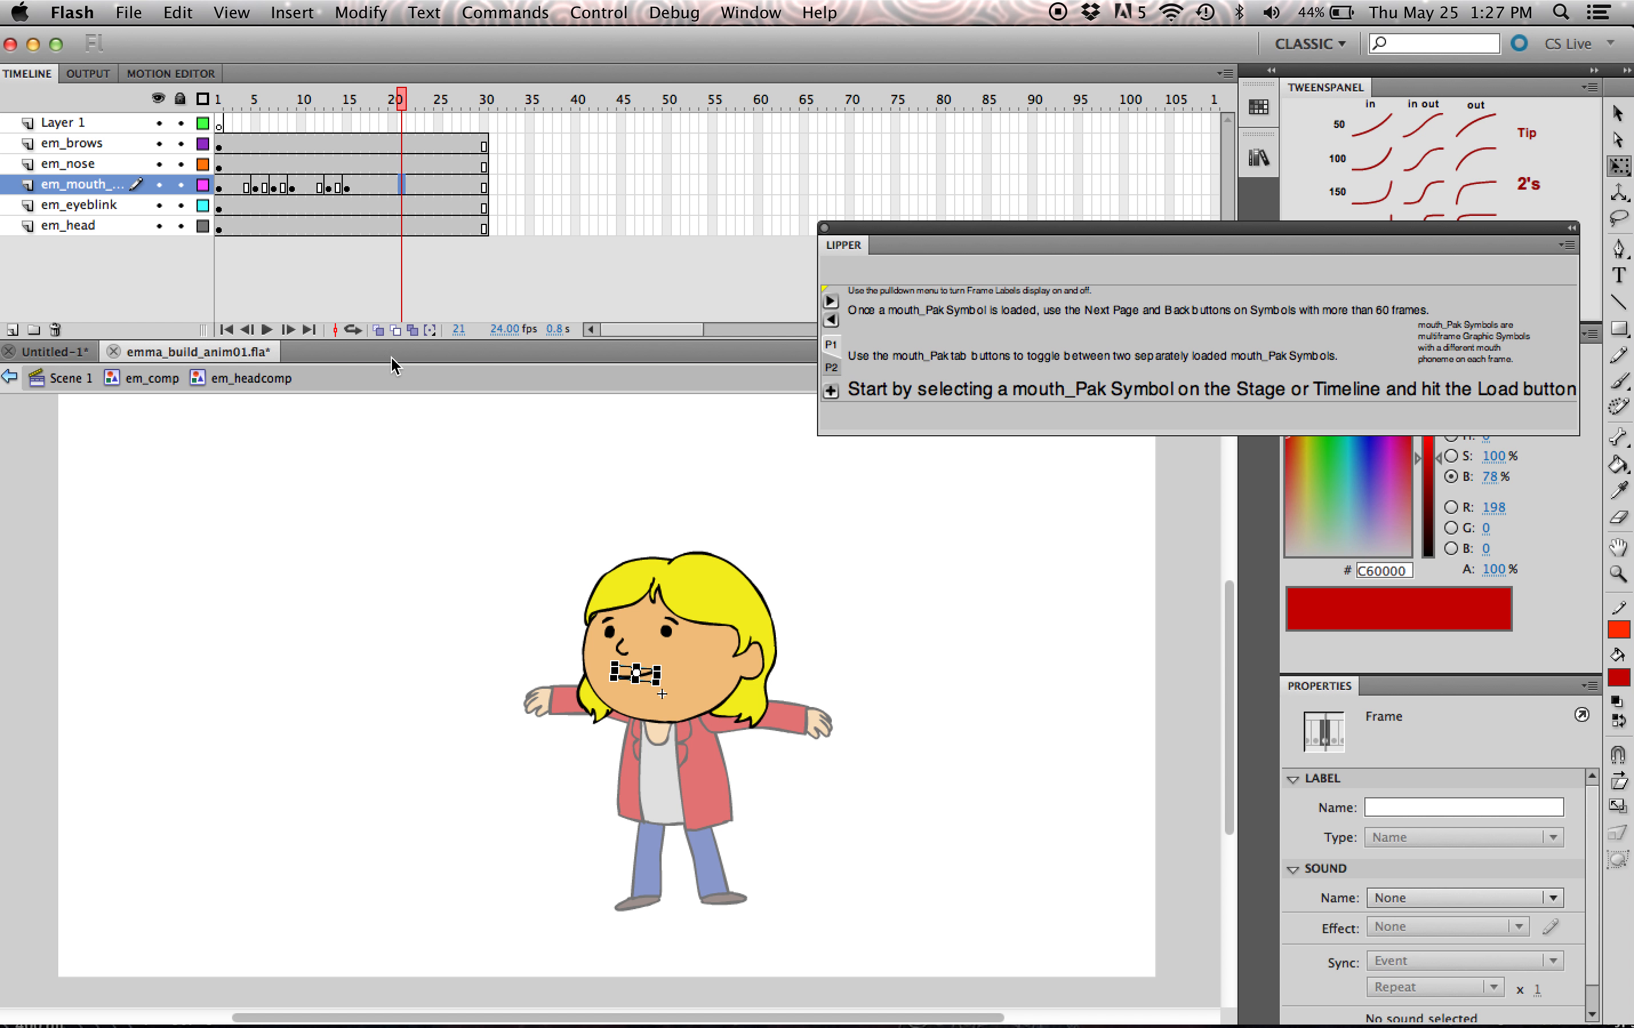
drag(1047, 245, 1059, 281)
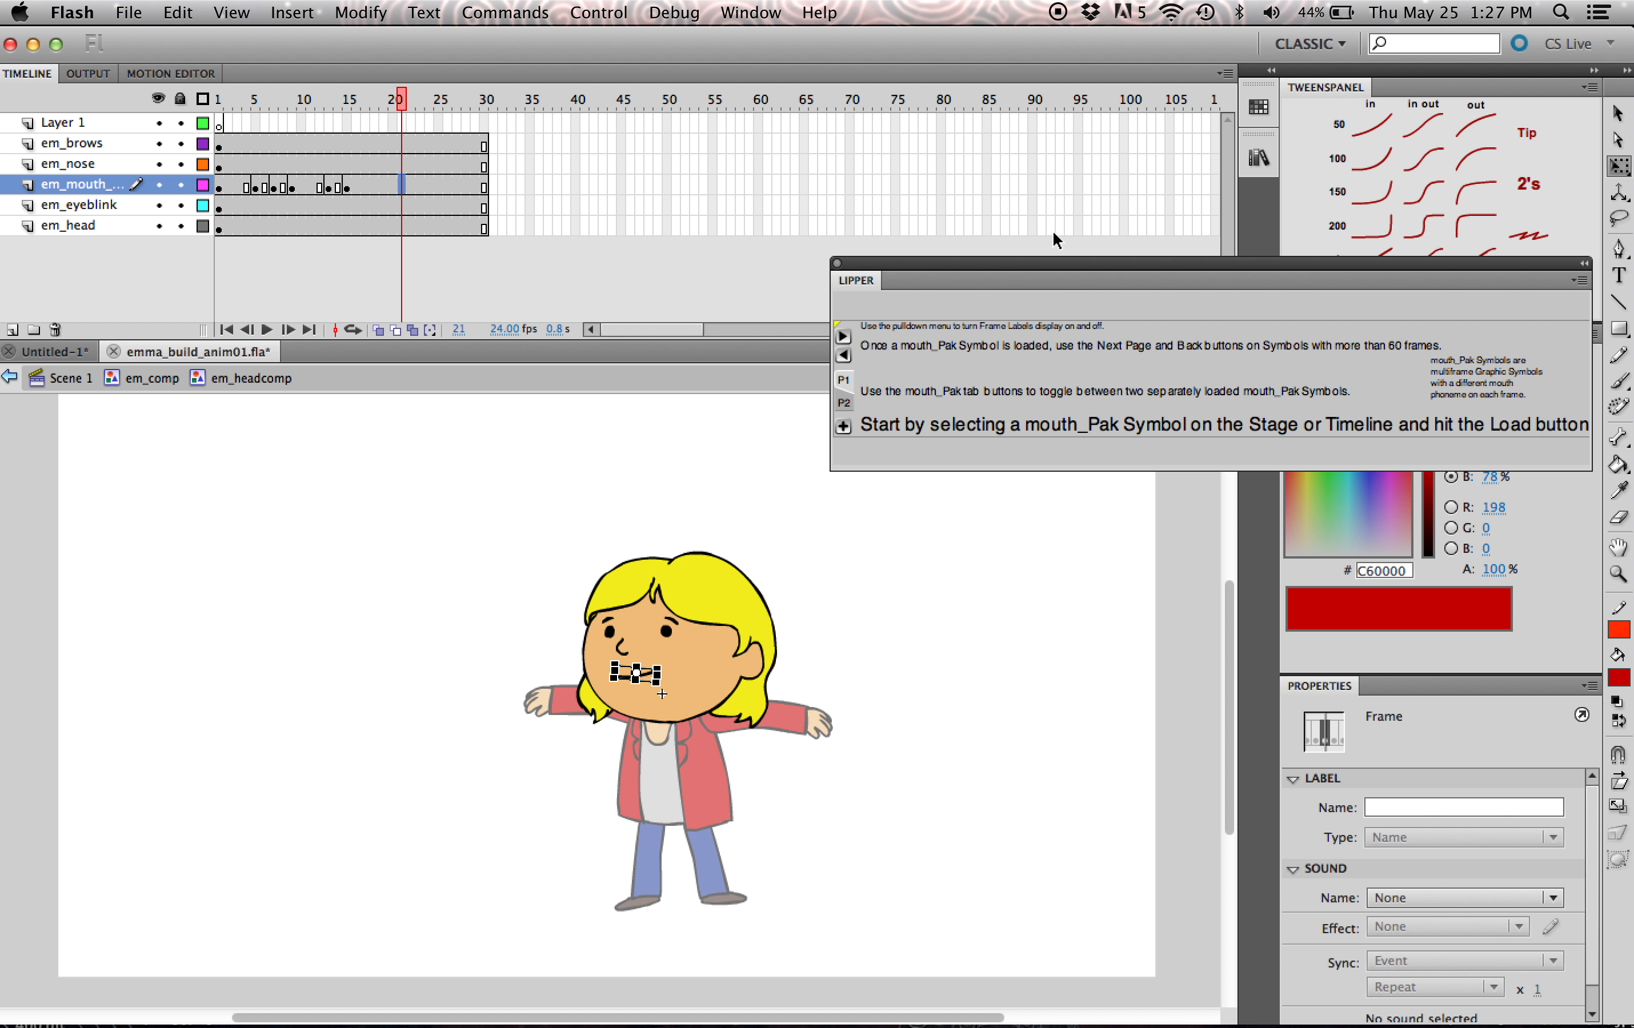
drag(1048, 265, 1032, 263)
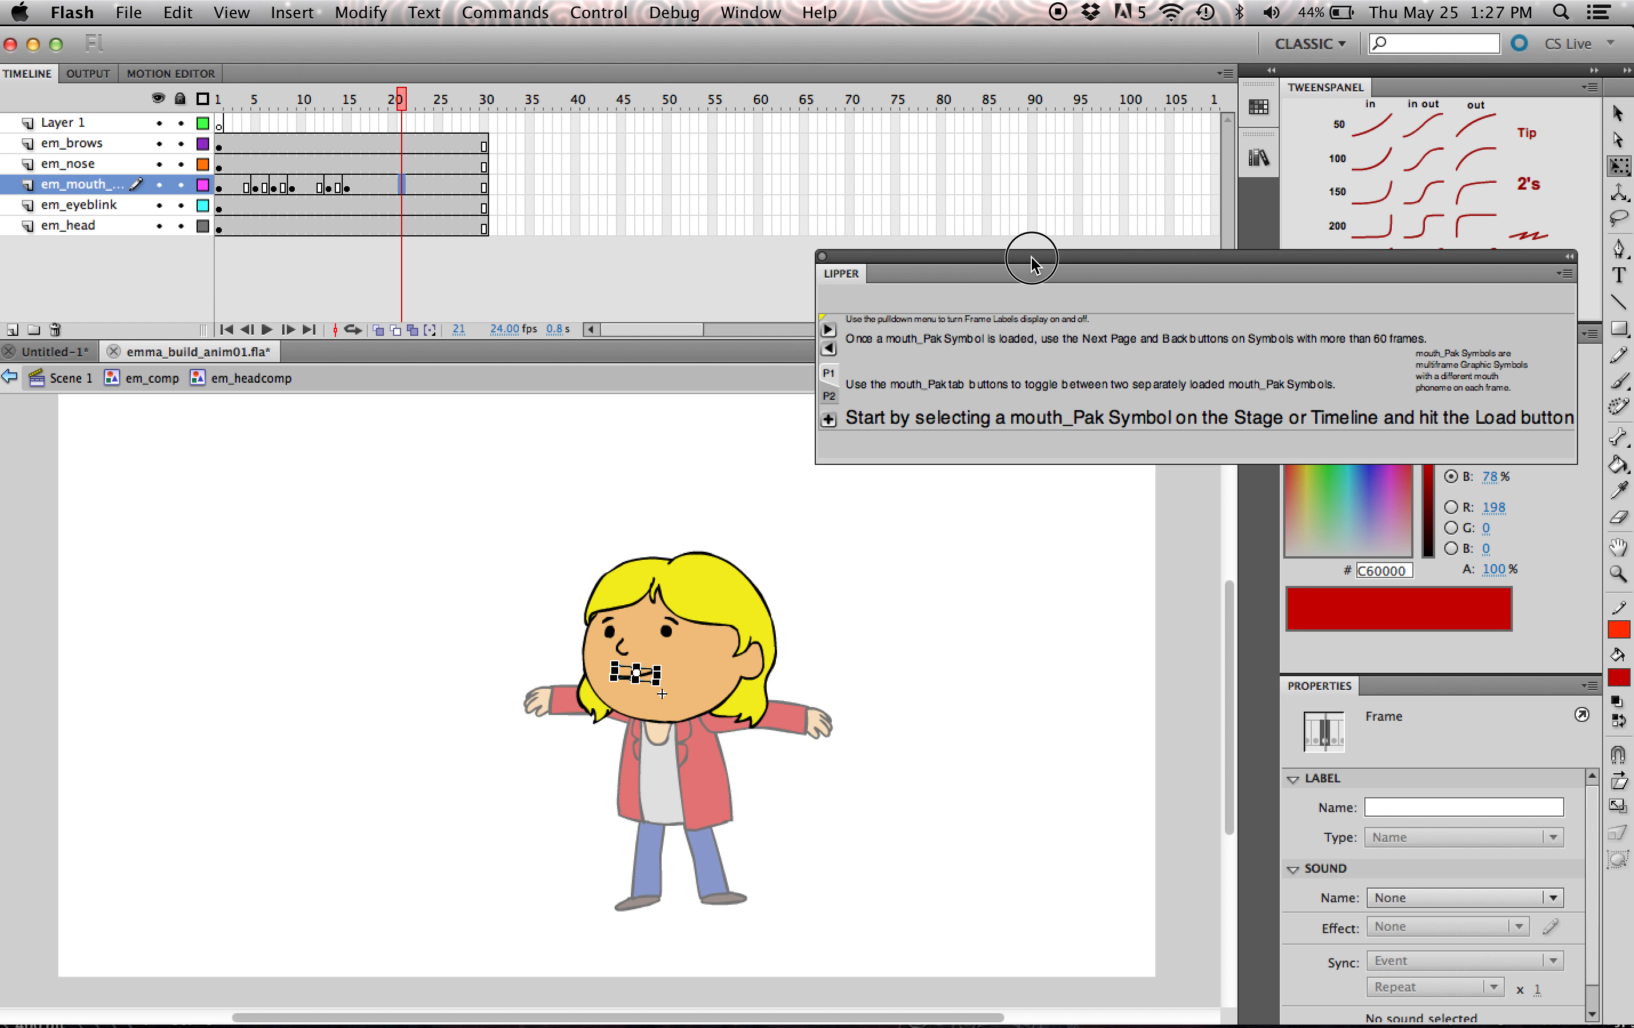
drag(1032, 263, 1039, 266)
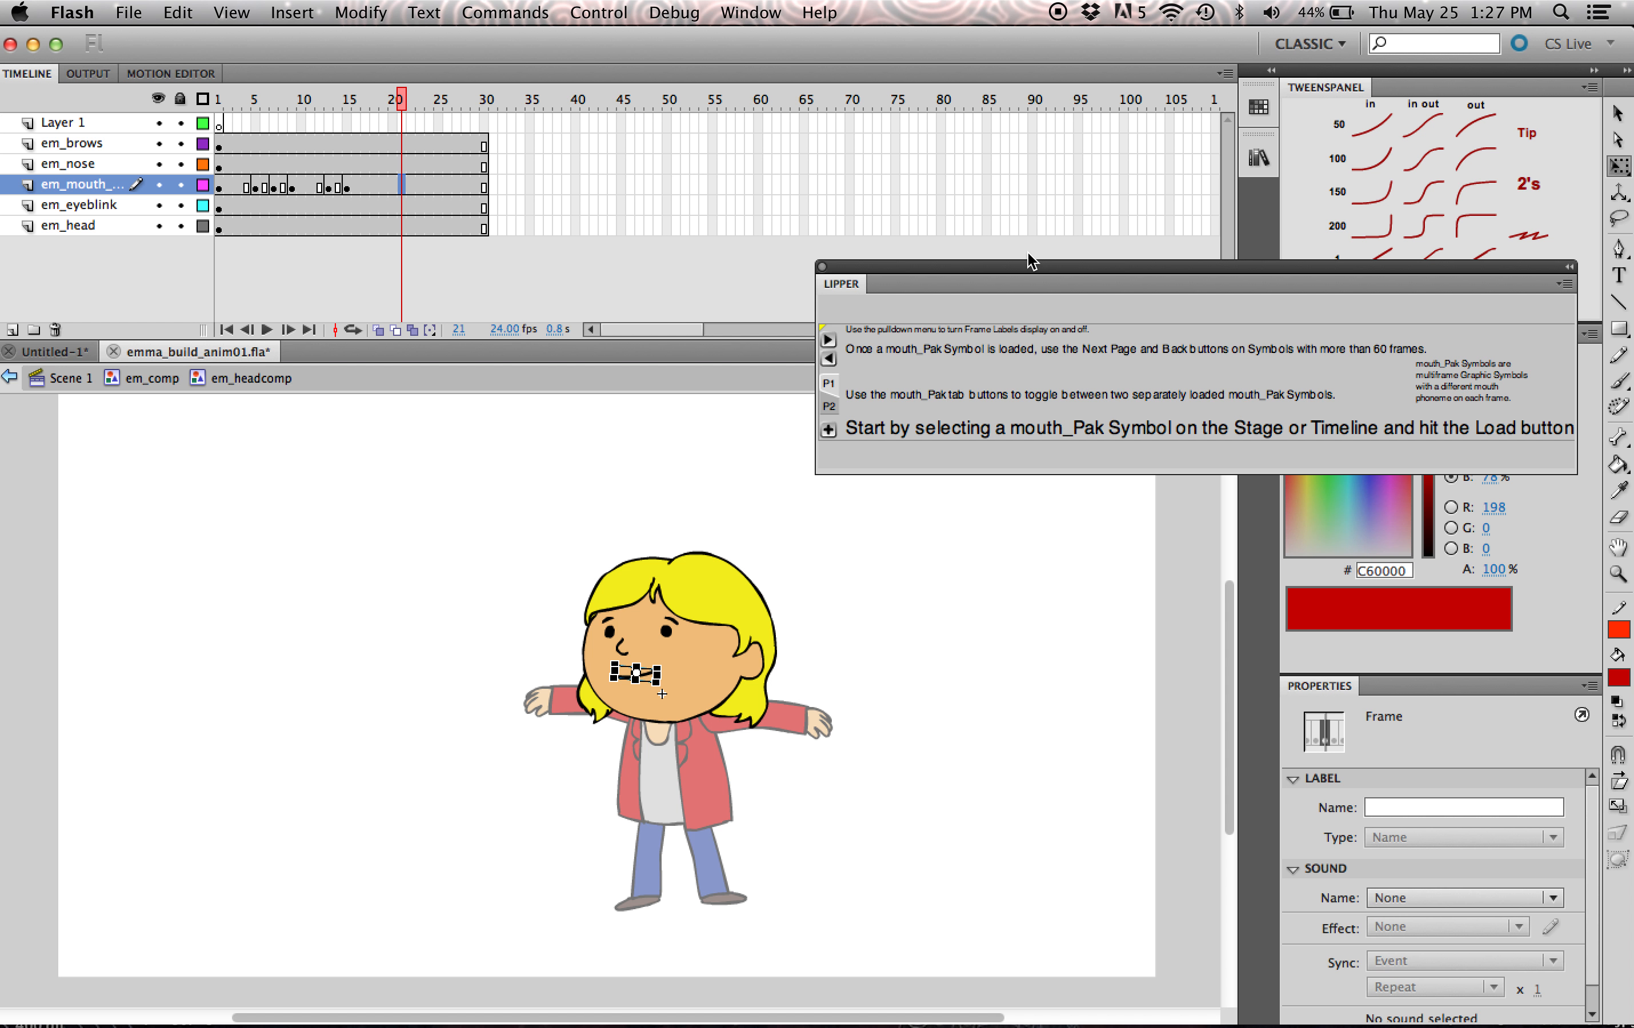
drag(916, 270, 917, 279)
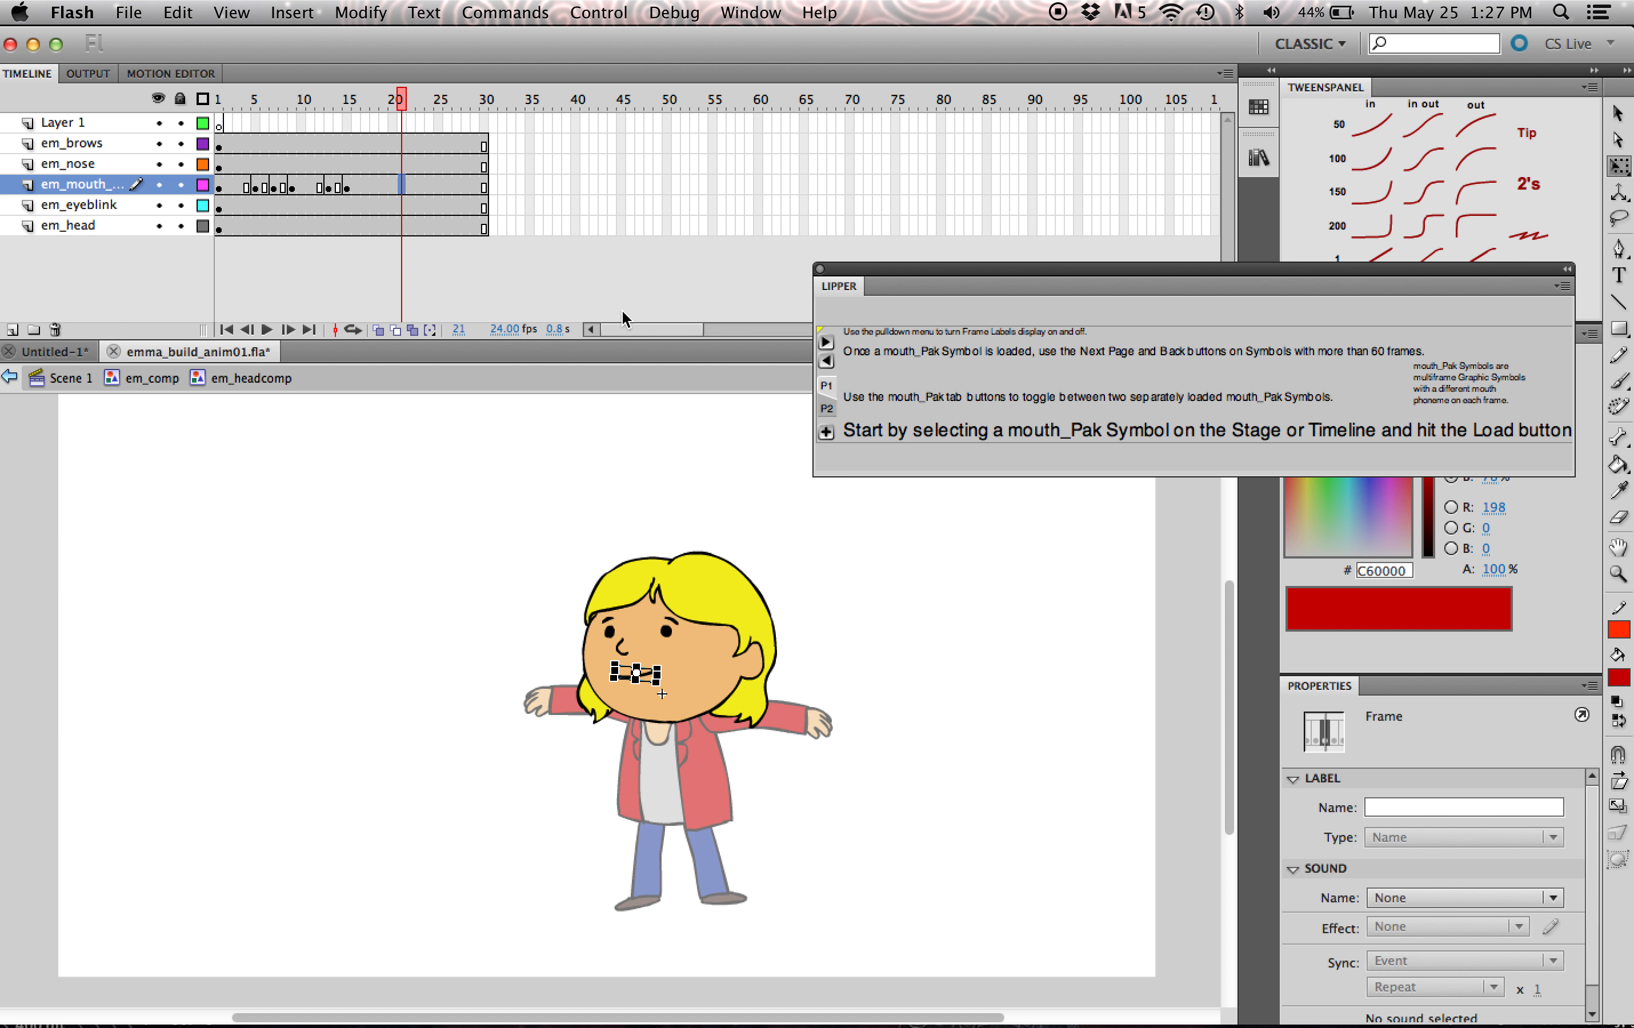
drag(1138, 274, 1129, 264)
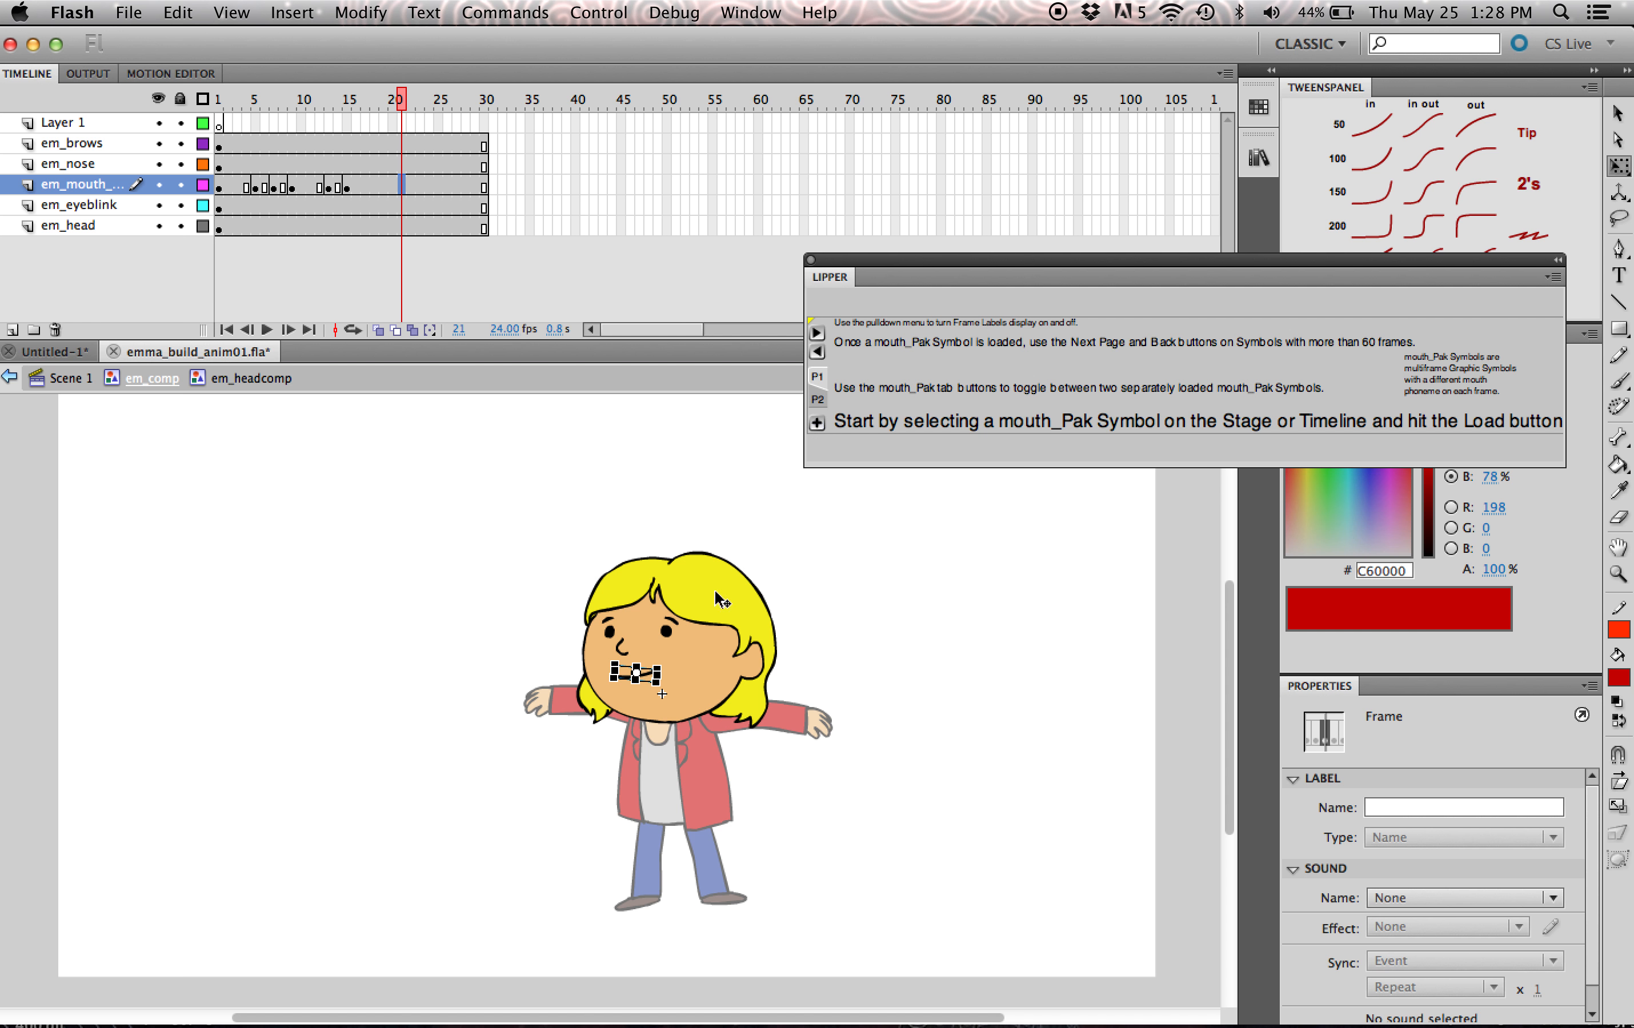
- Load the em_mouth_comp instance on the character's face into Lipper
click(638, 674)
click(855, 641)
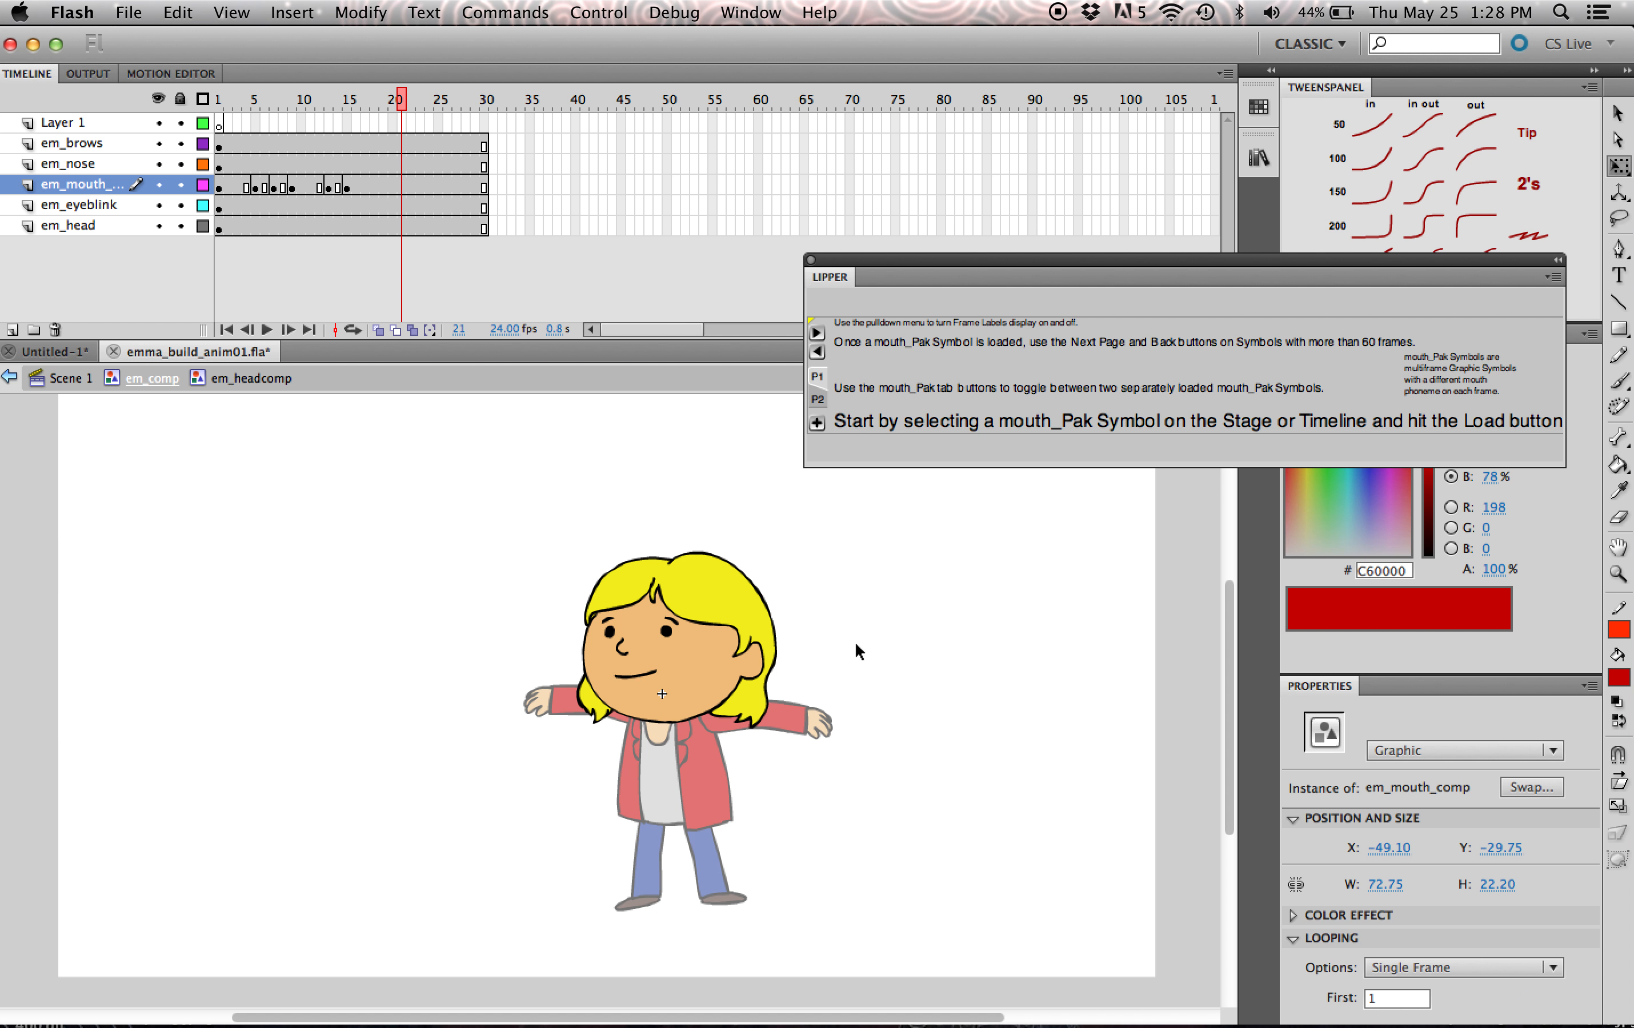
click(645, 676)
click(817, 423)
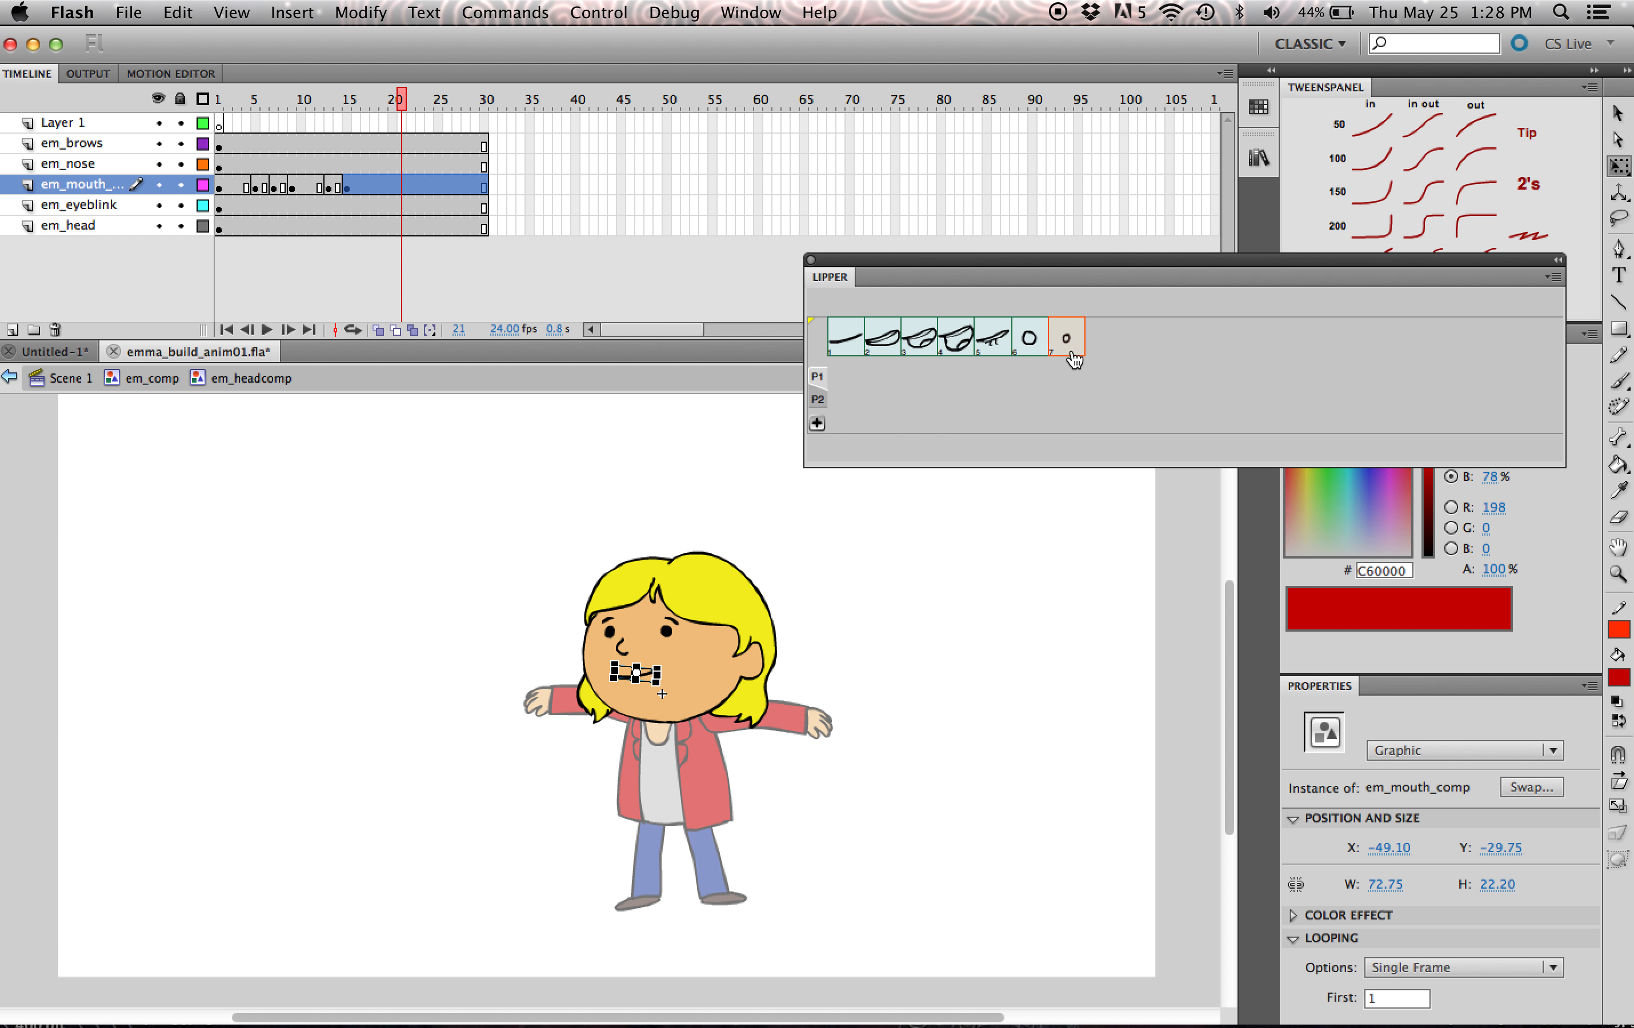
- Assign mouth pose 3 from Lipper to frames 21 and 25 of the mouth layer
click(403, 185)
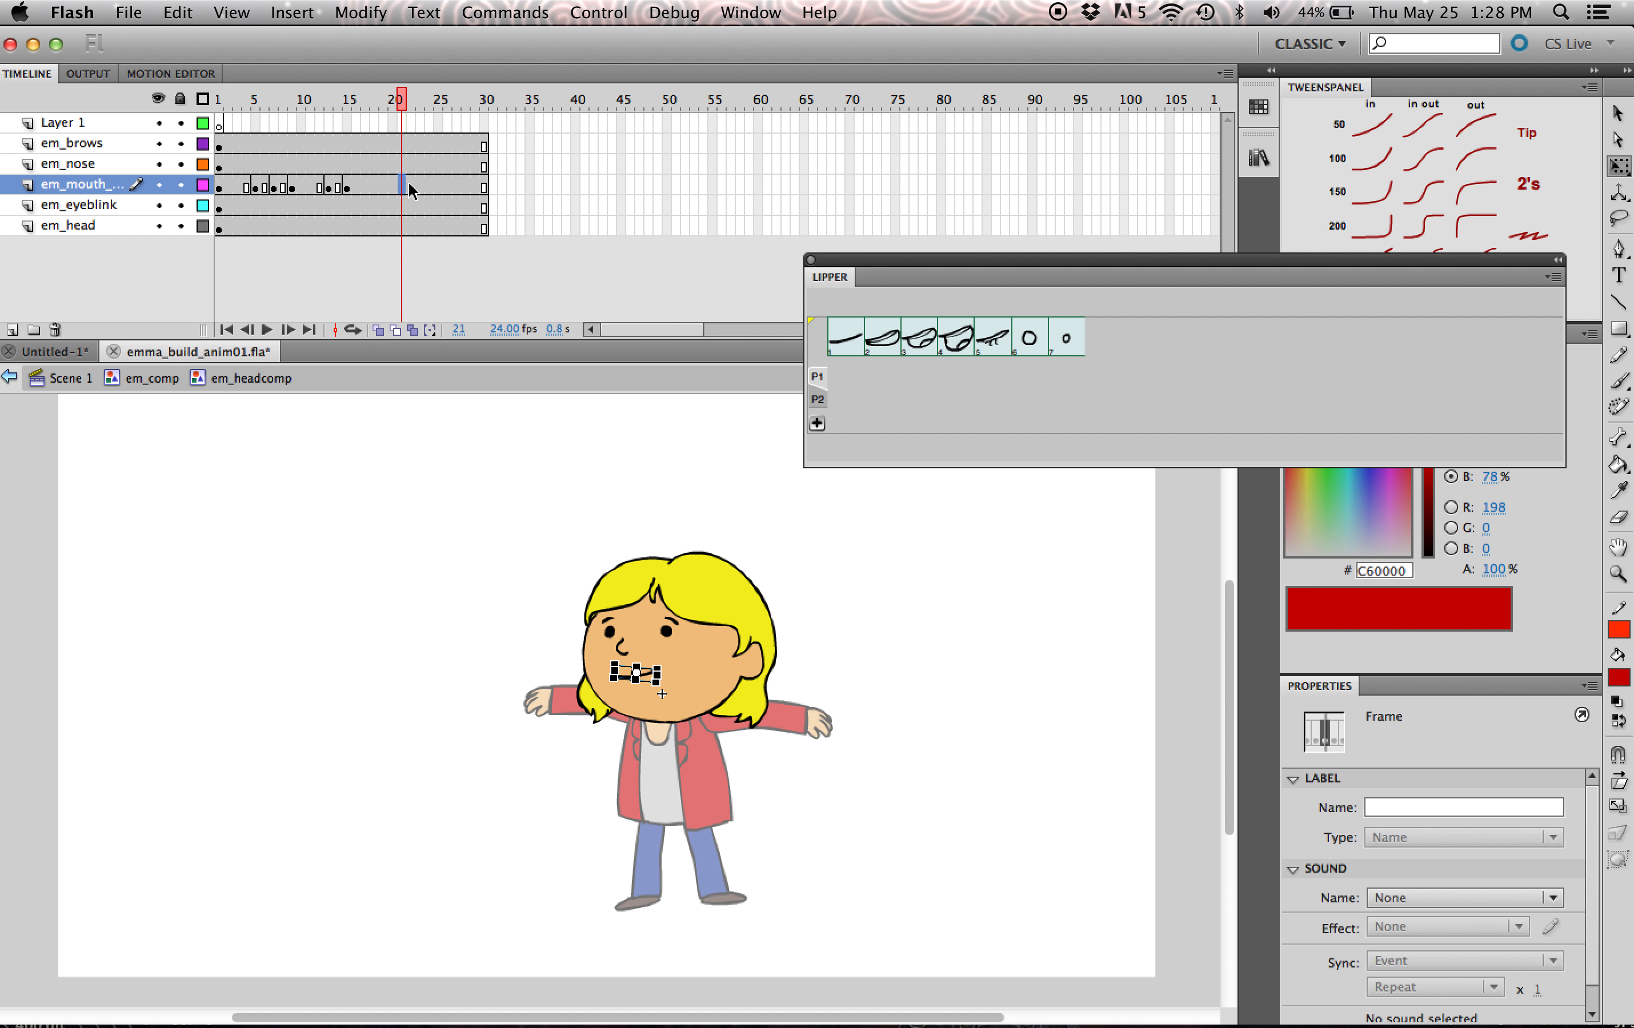
click(924, 349)
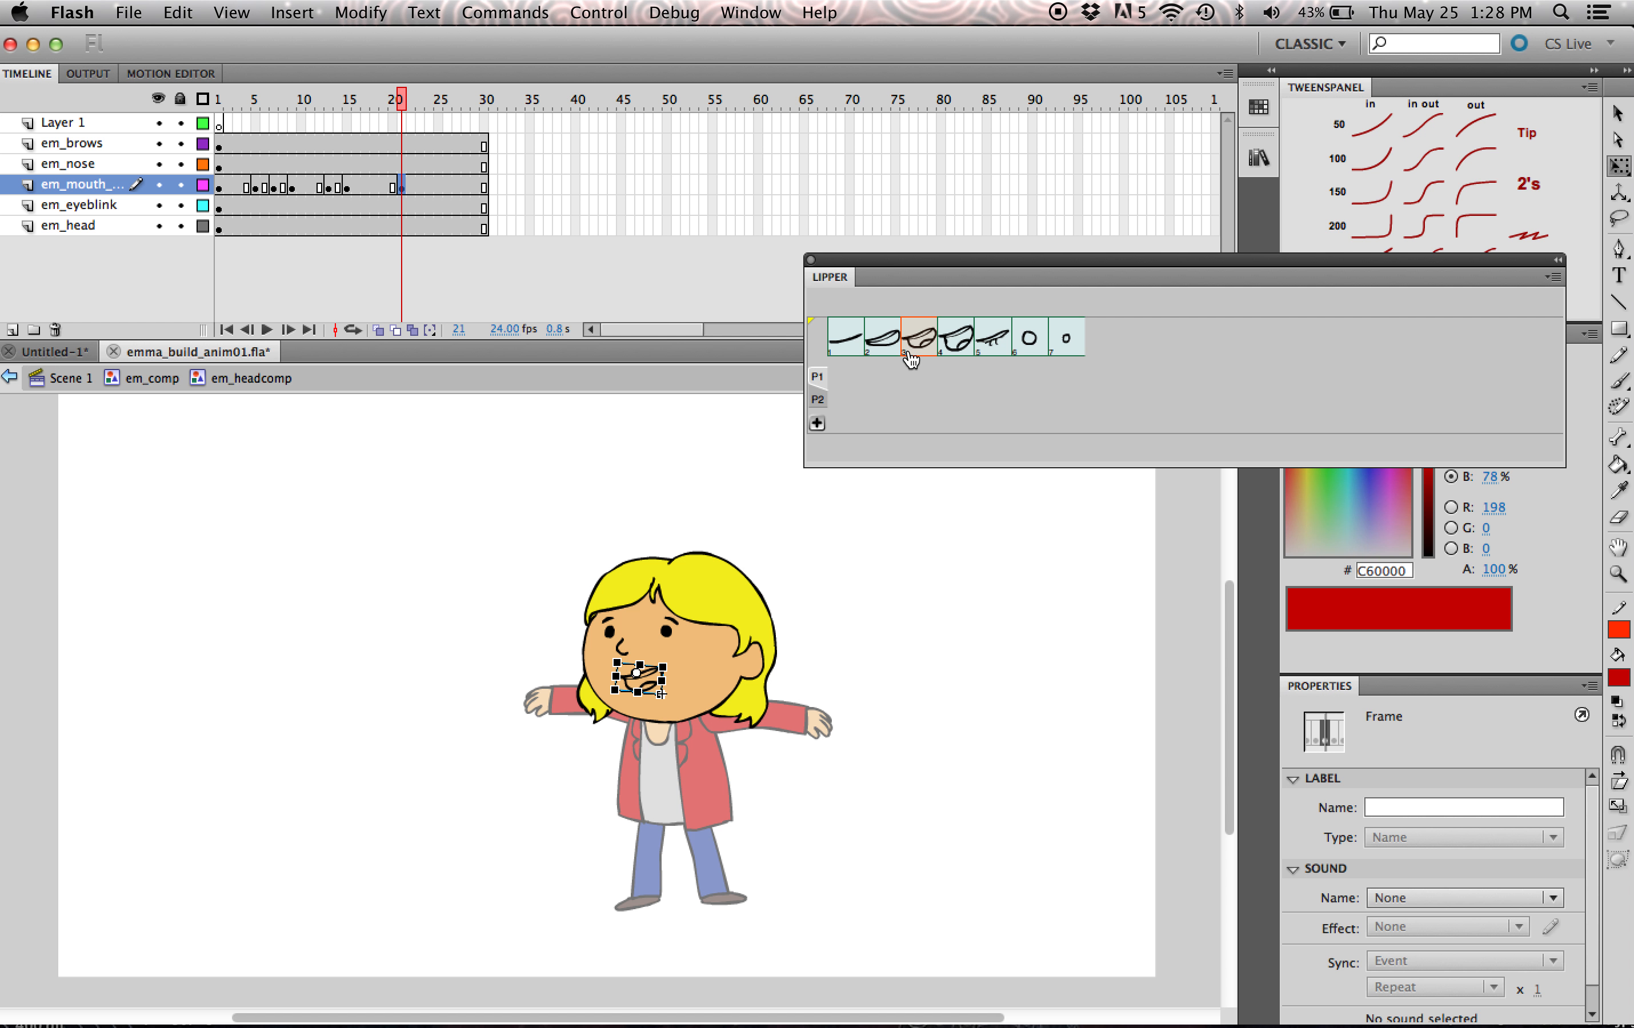
key(.)
key(.)
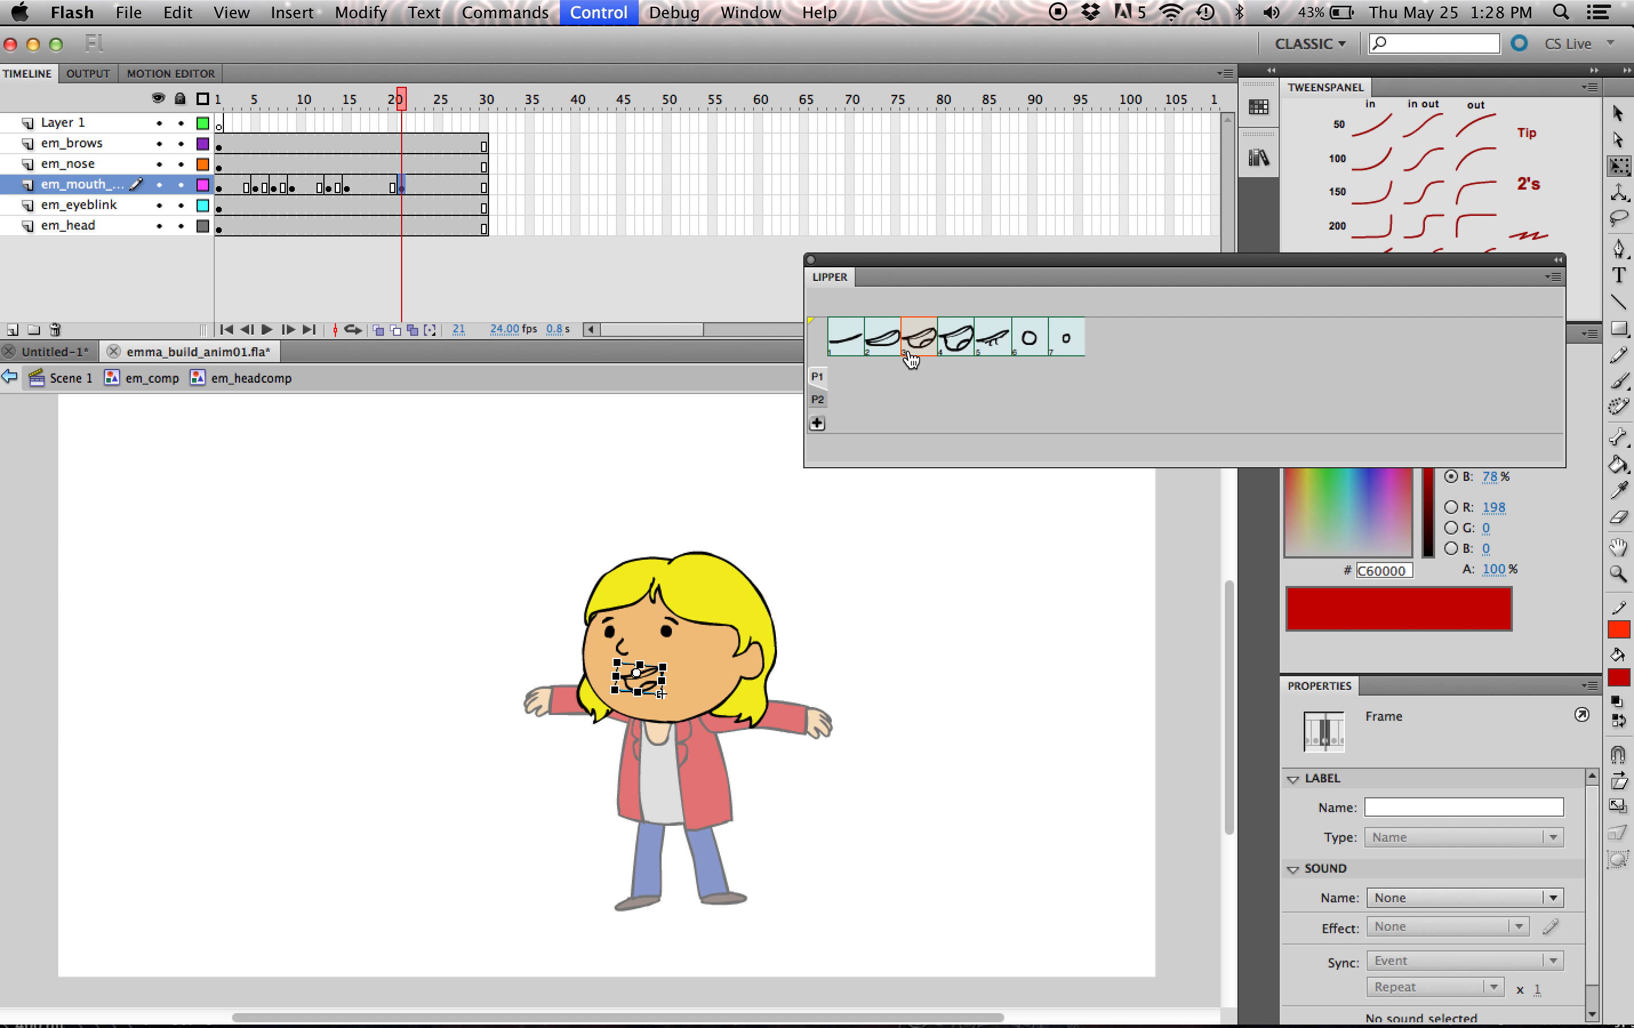
key(.)
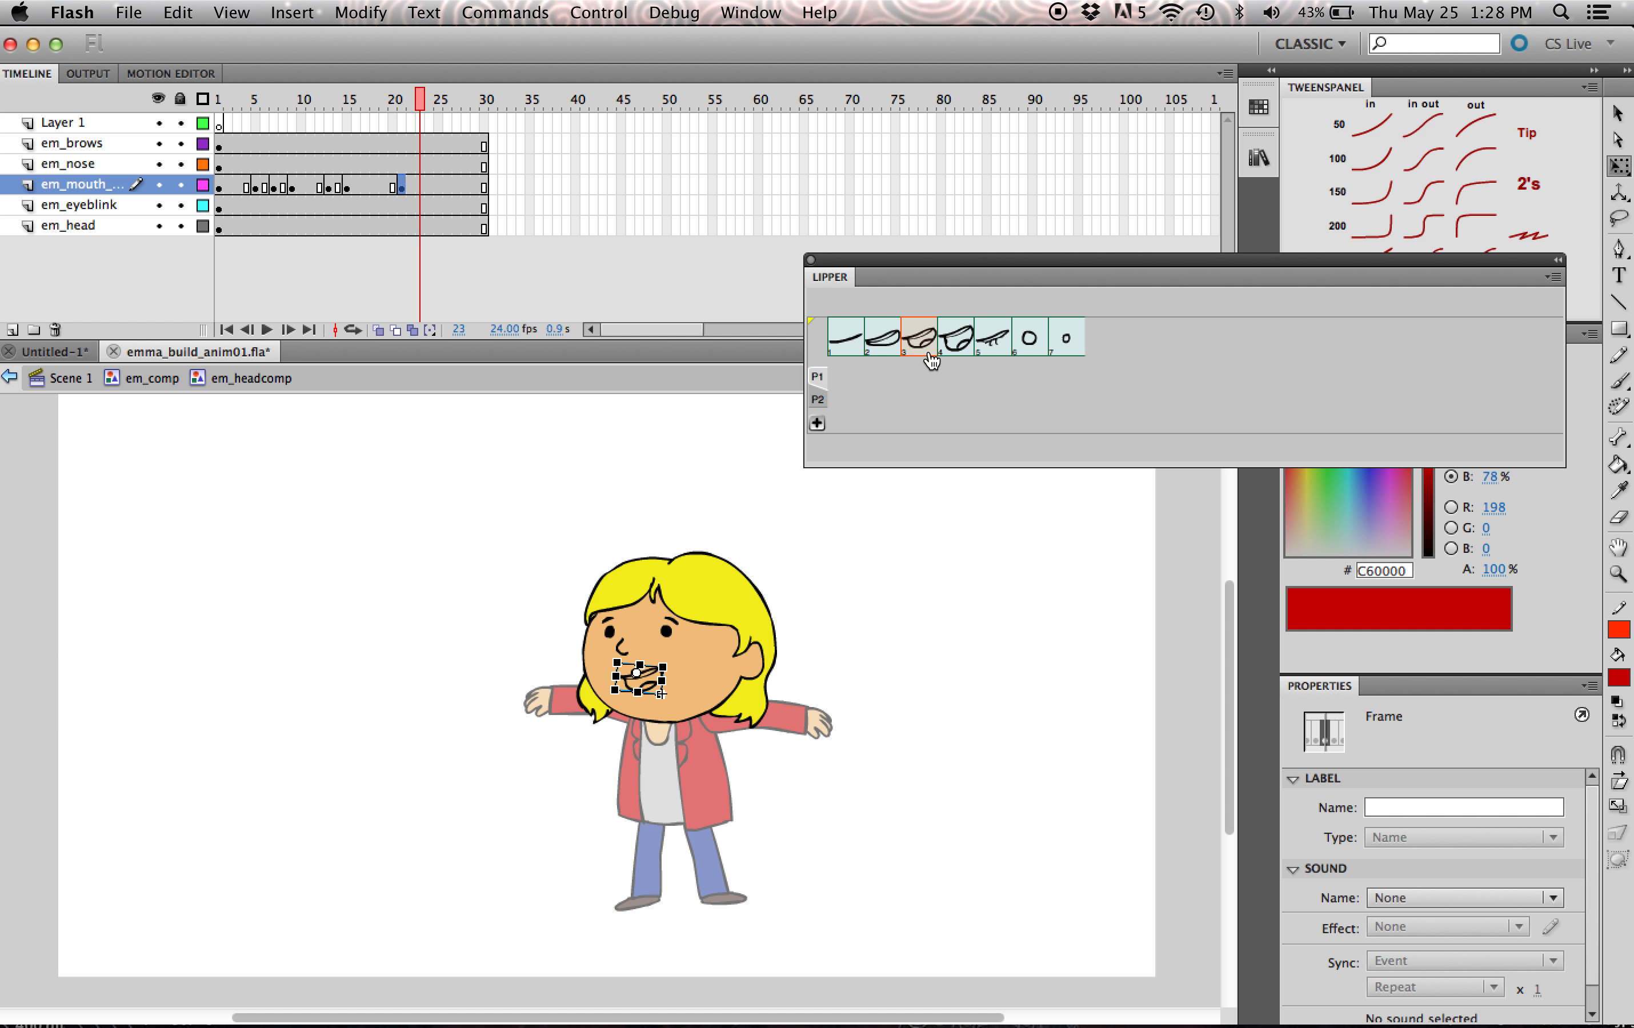
key(.)
key(.)
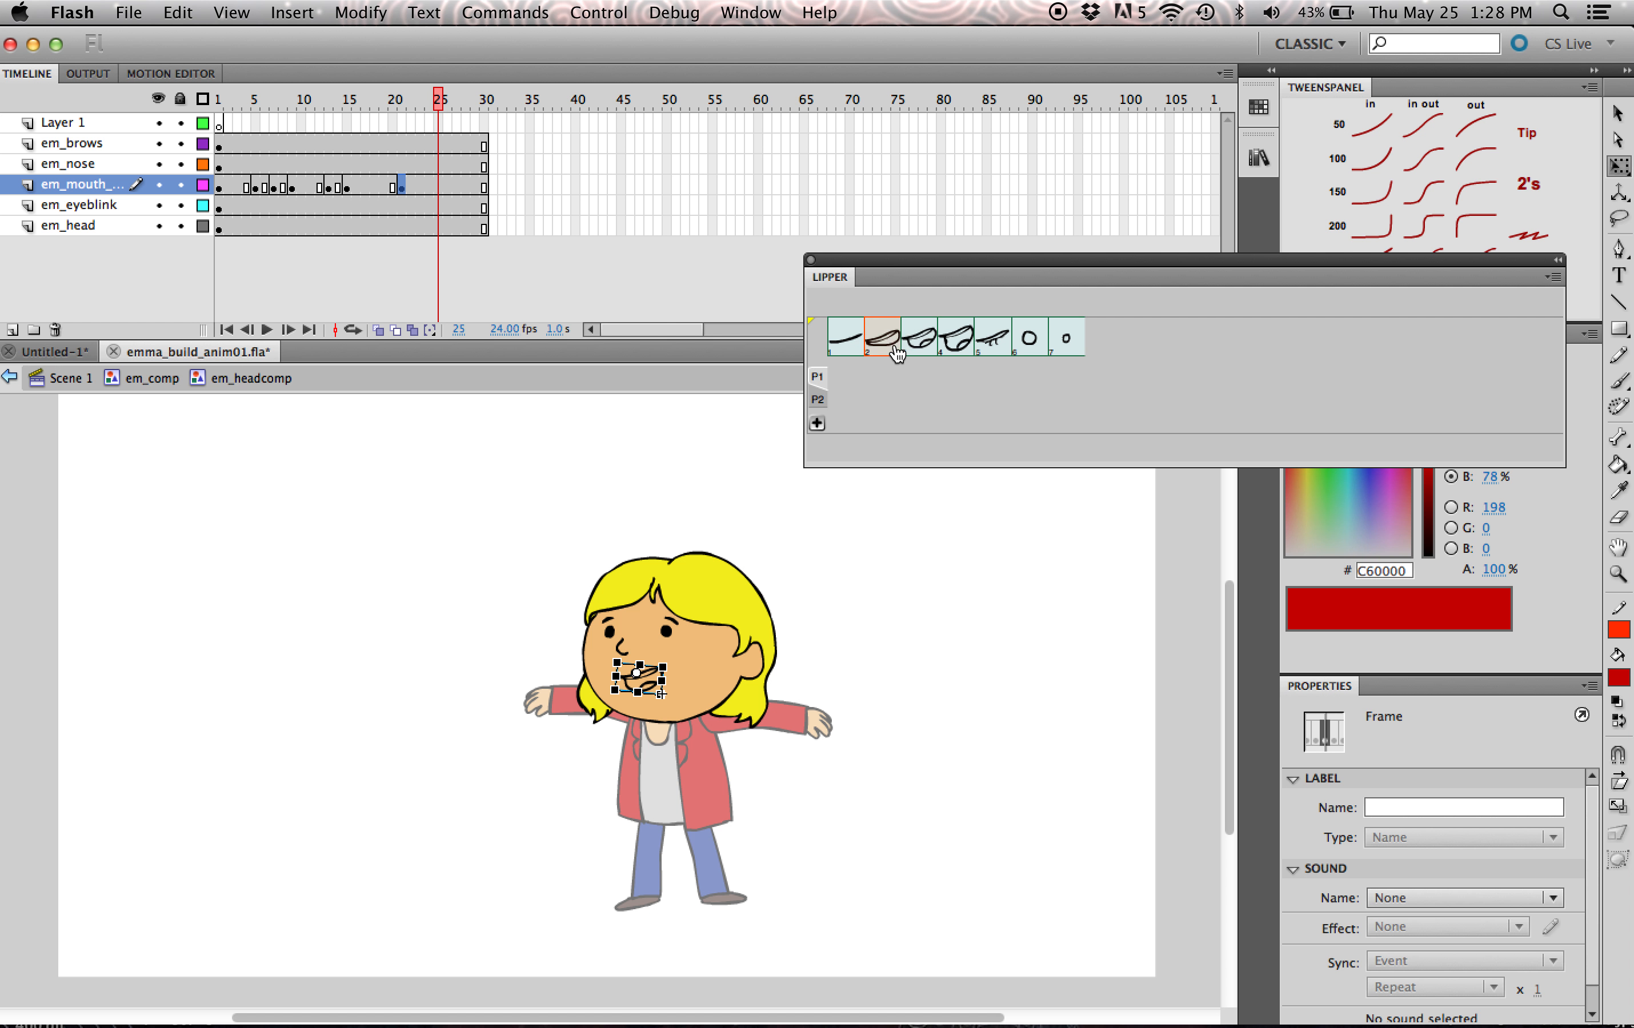
click(929, 350)
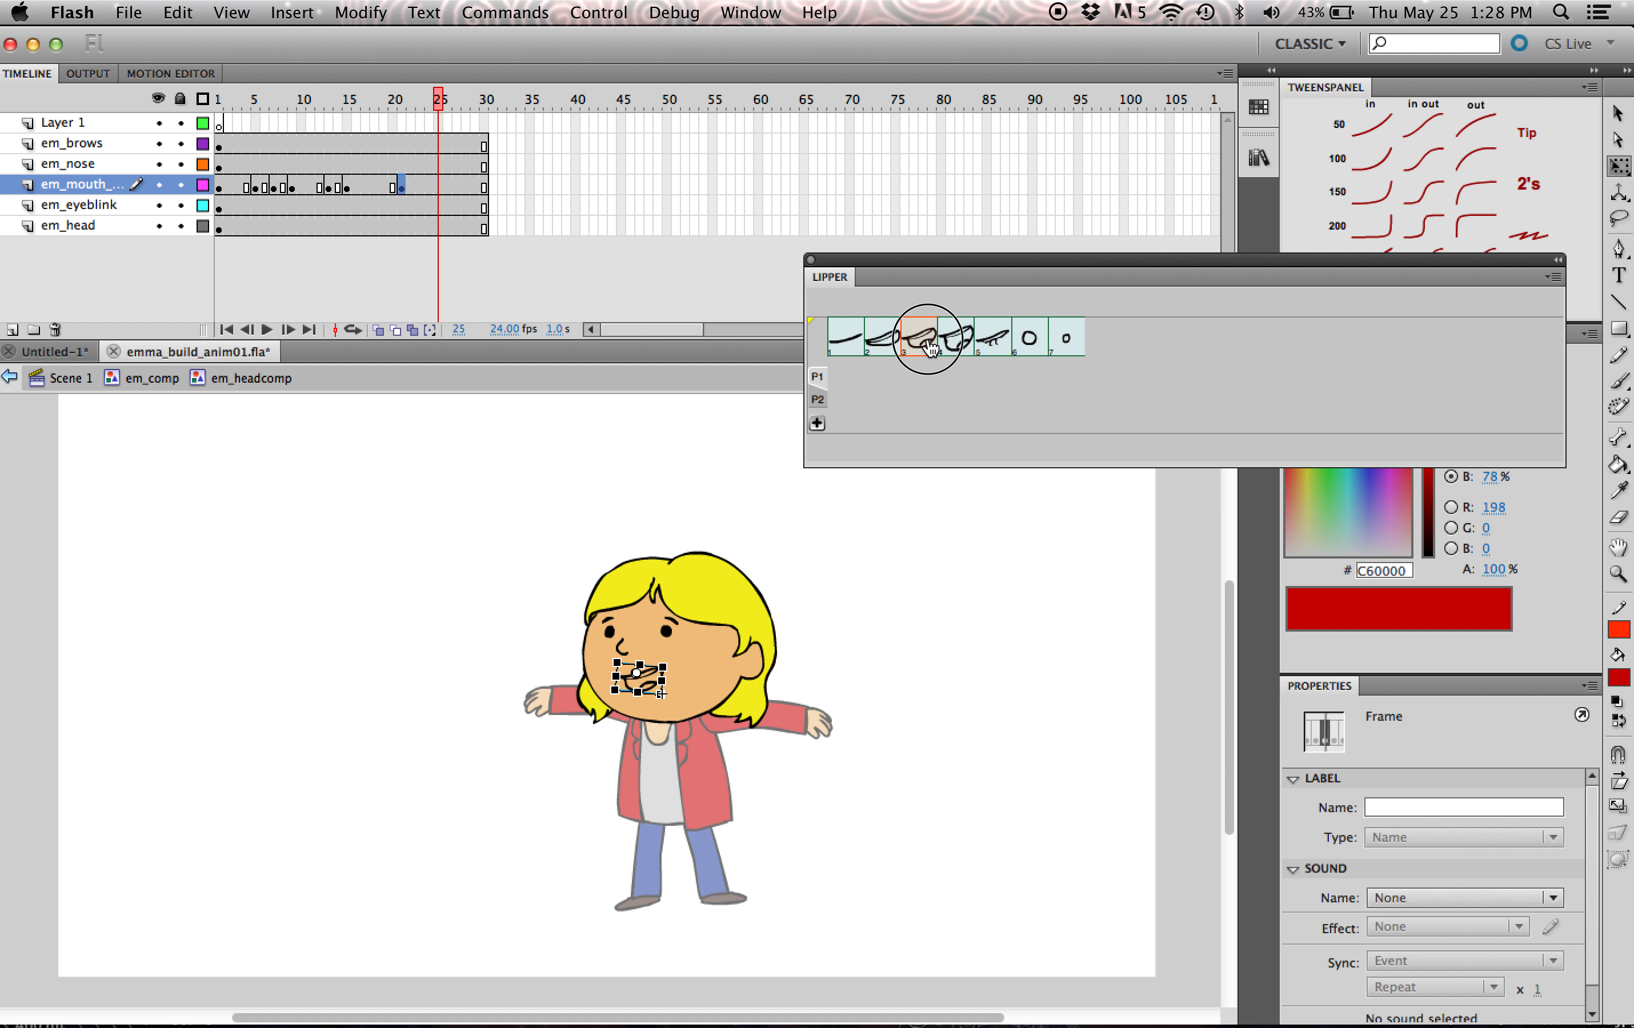
- Assign mouth pose 2 to frame 27 and mouth pose 4 to frame 29 with Lipper
key(.)
key(.)
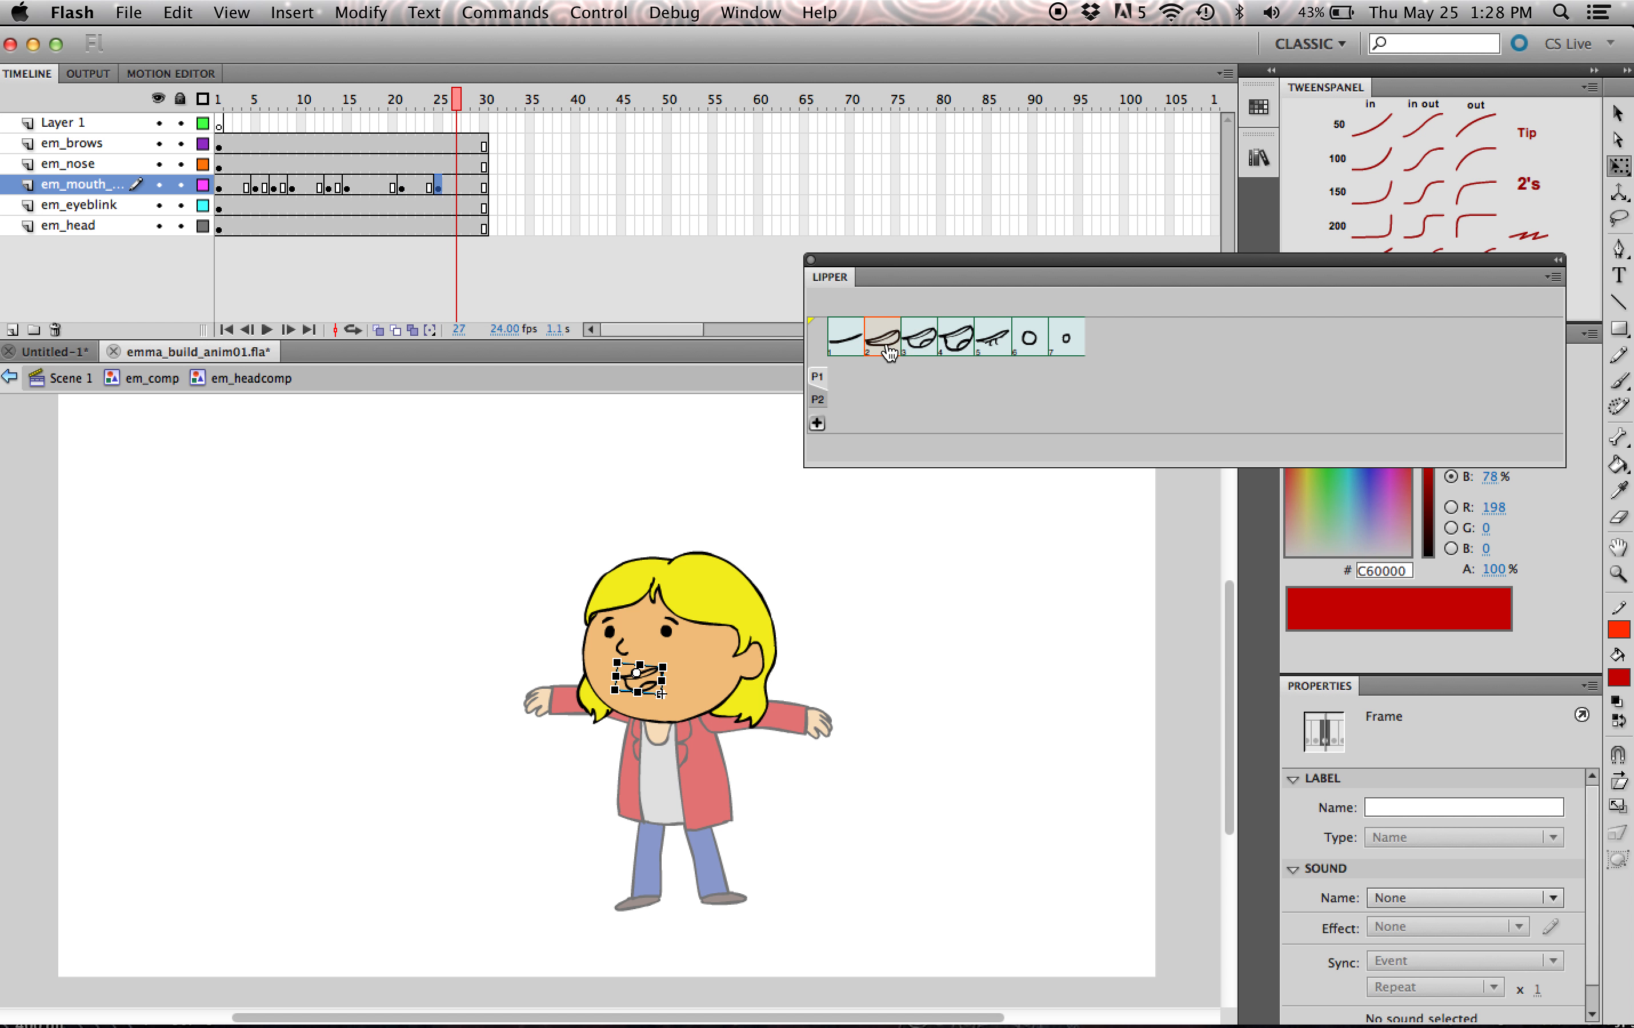
click(891, 352)
key(.)
key(.)
click(956, 346)
key(.)
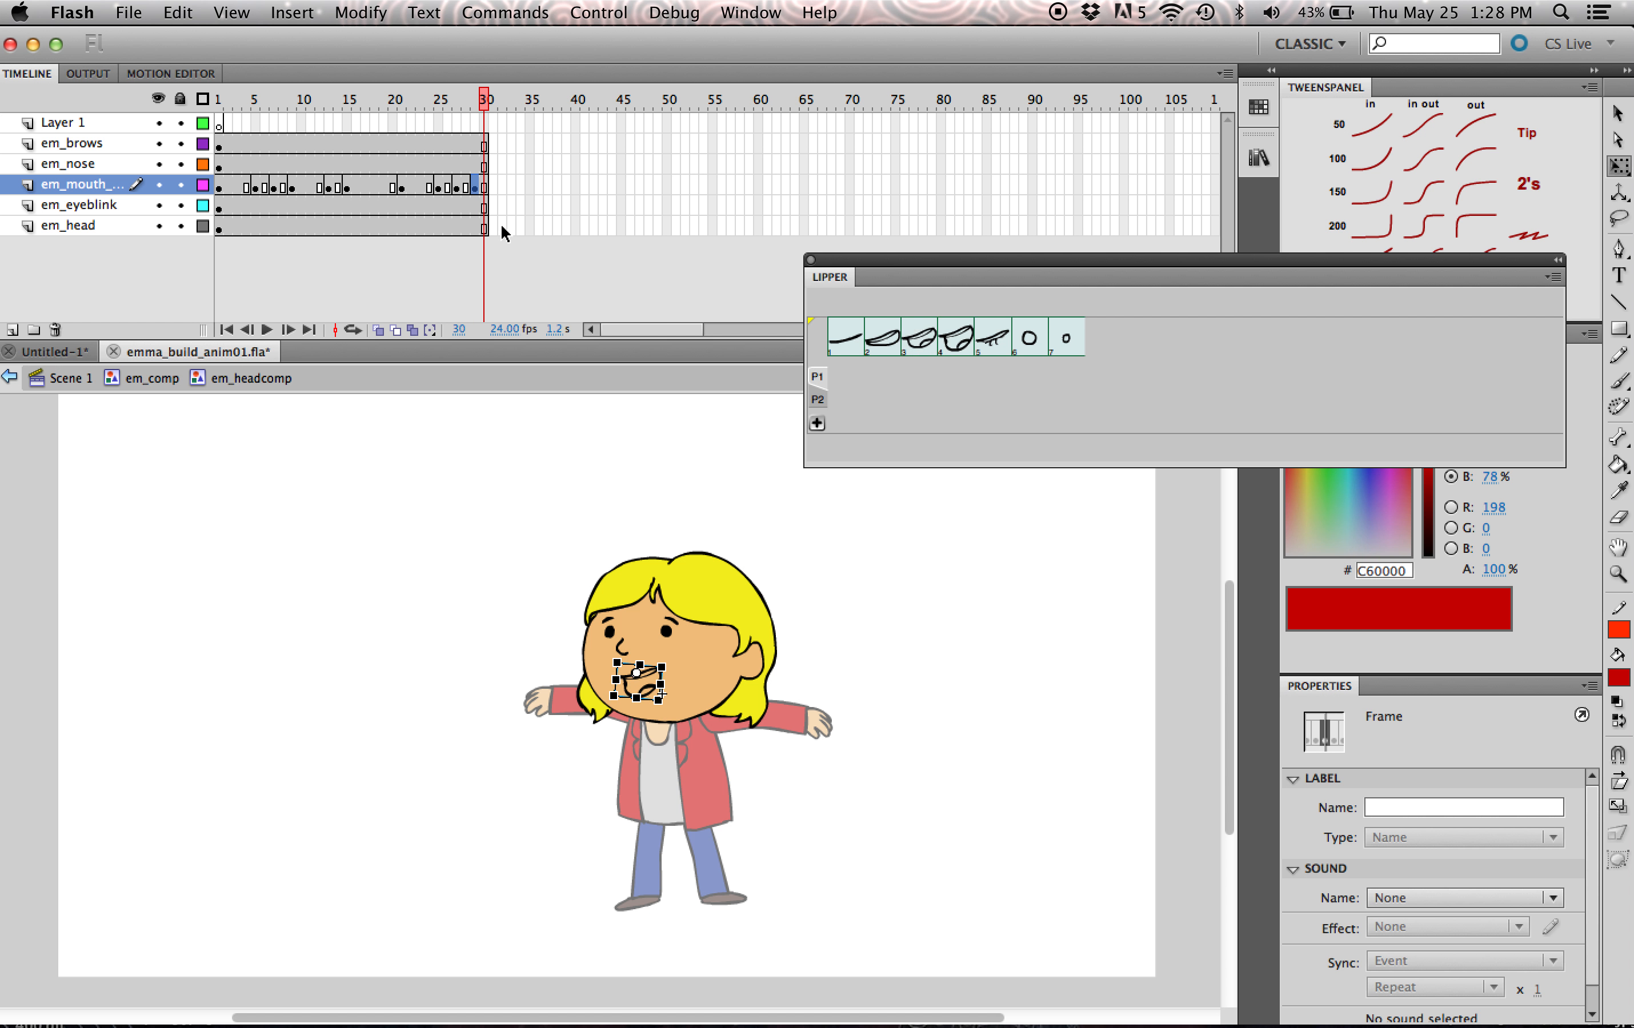
- Extend the em_headcomp face layers to frame 45 and assign closed mouth pose 1 to frame 31
click(623, 226)
shift+click(621, 143)
key(F5)
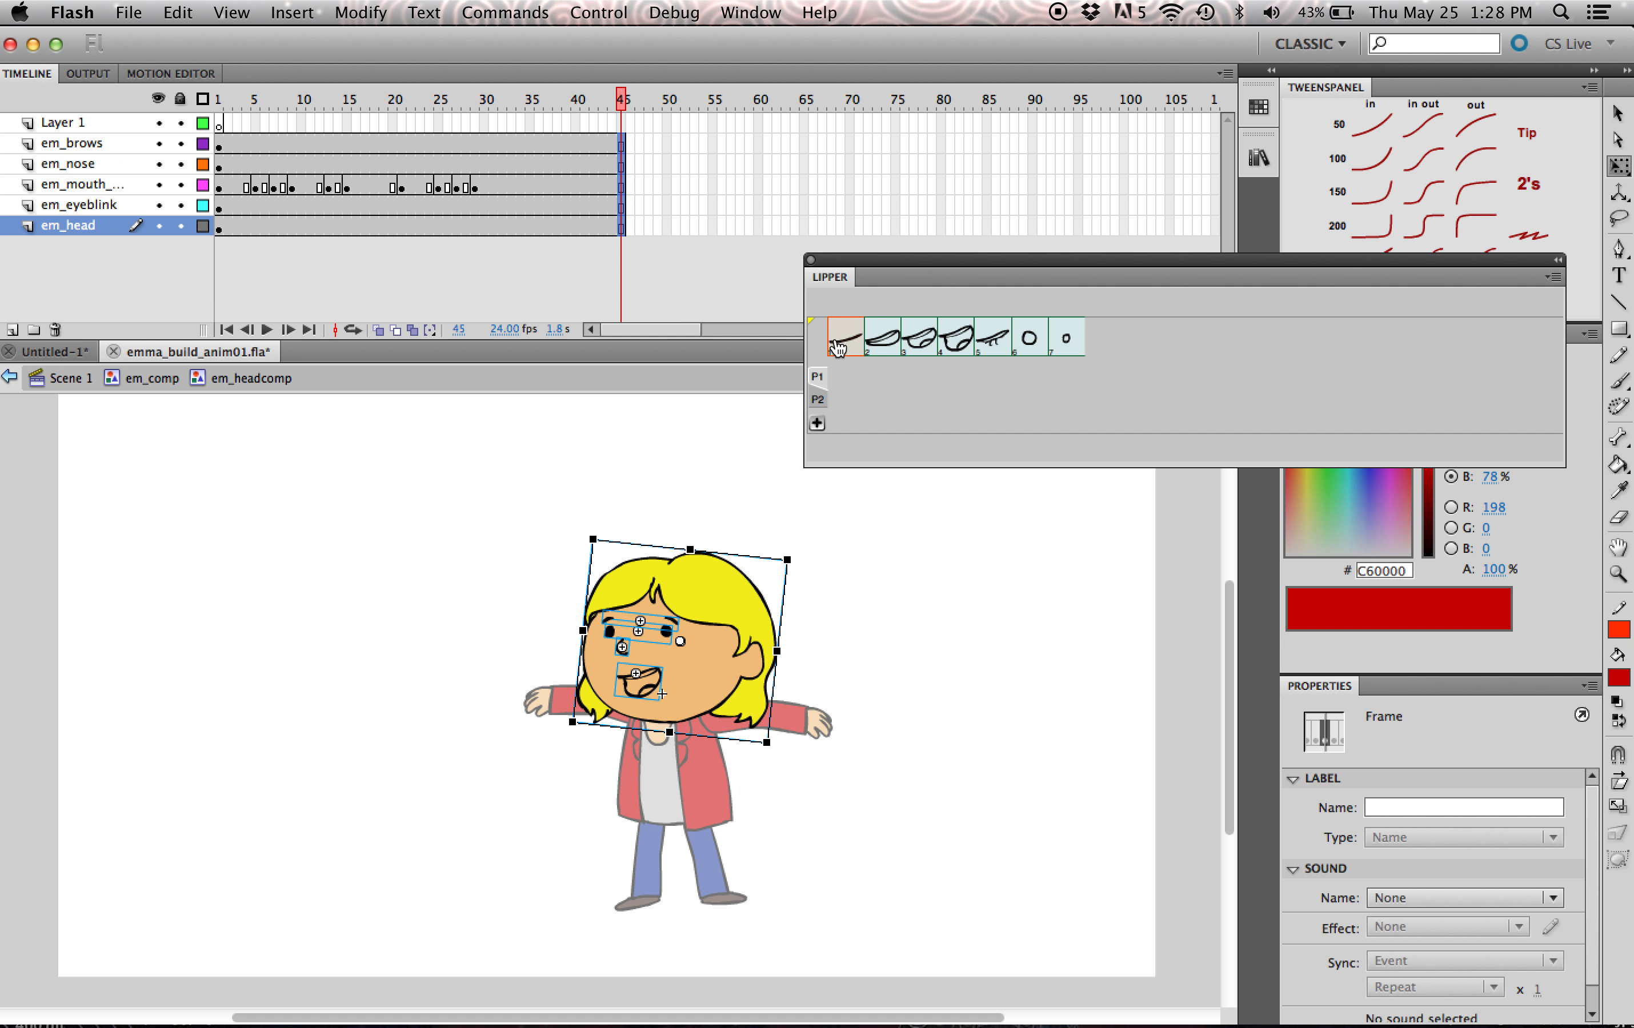
click(495, 185)
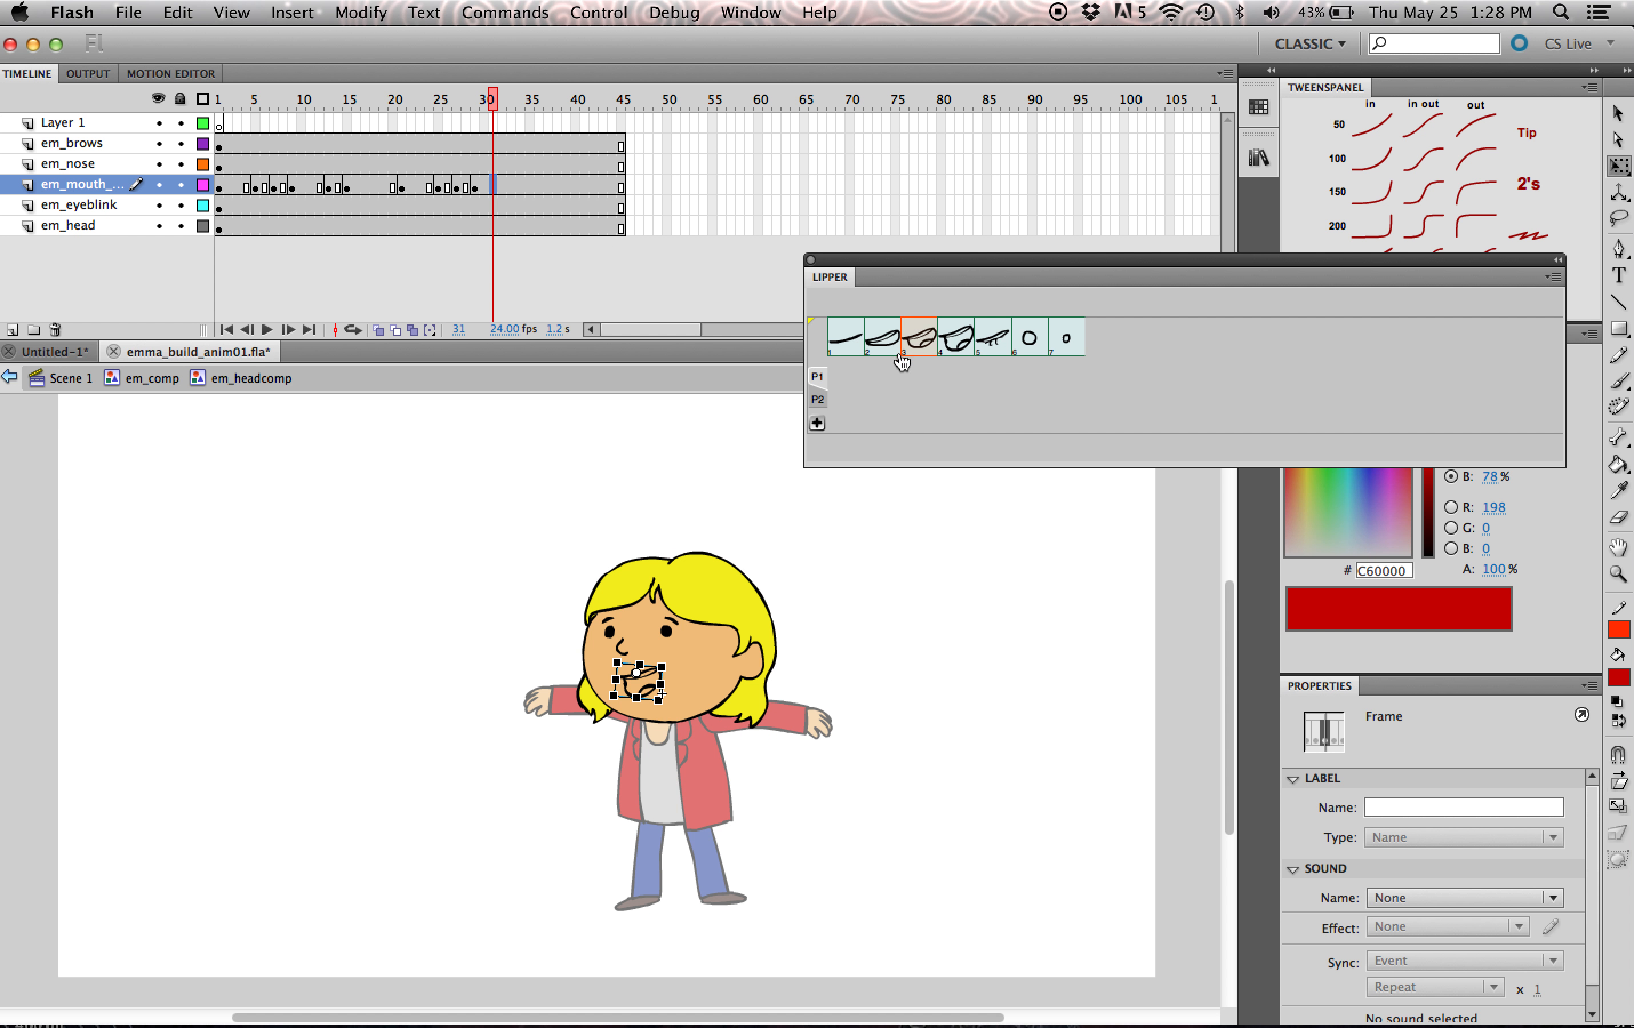
click(858, 343)
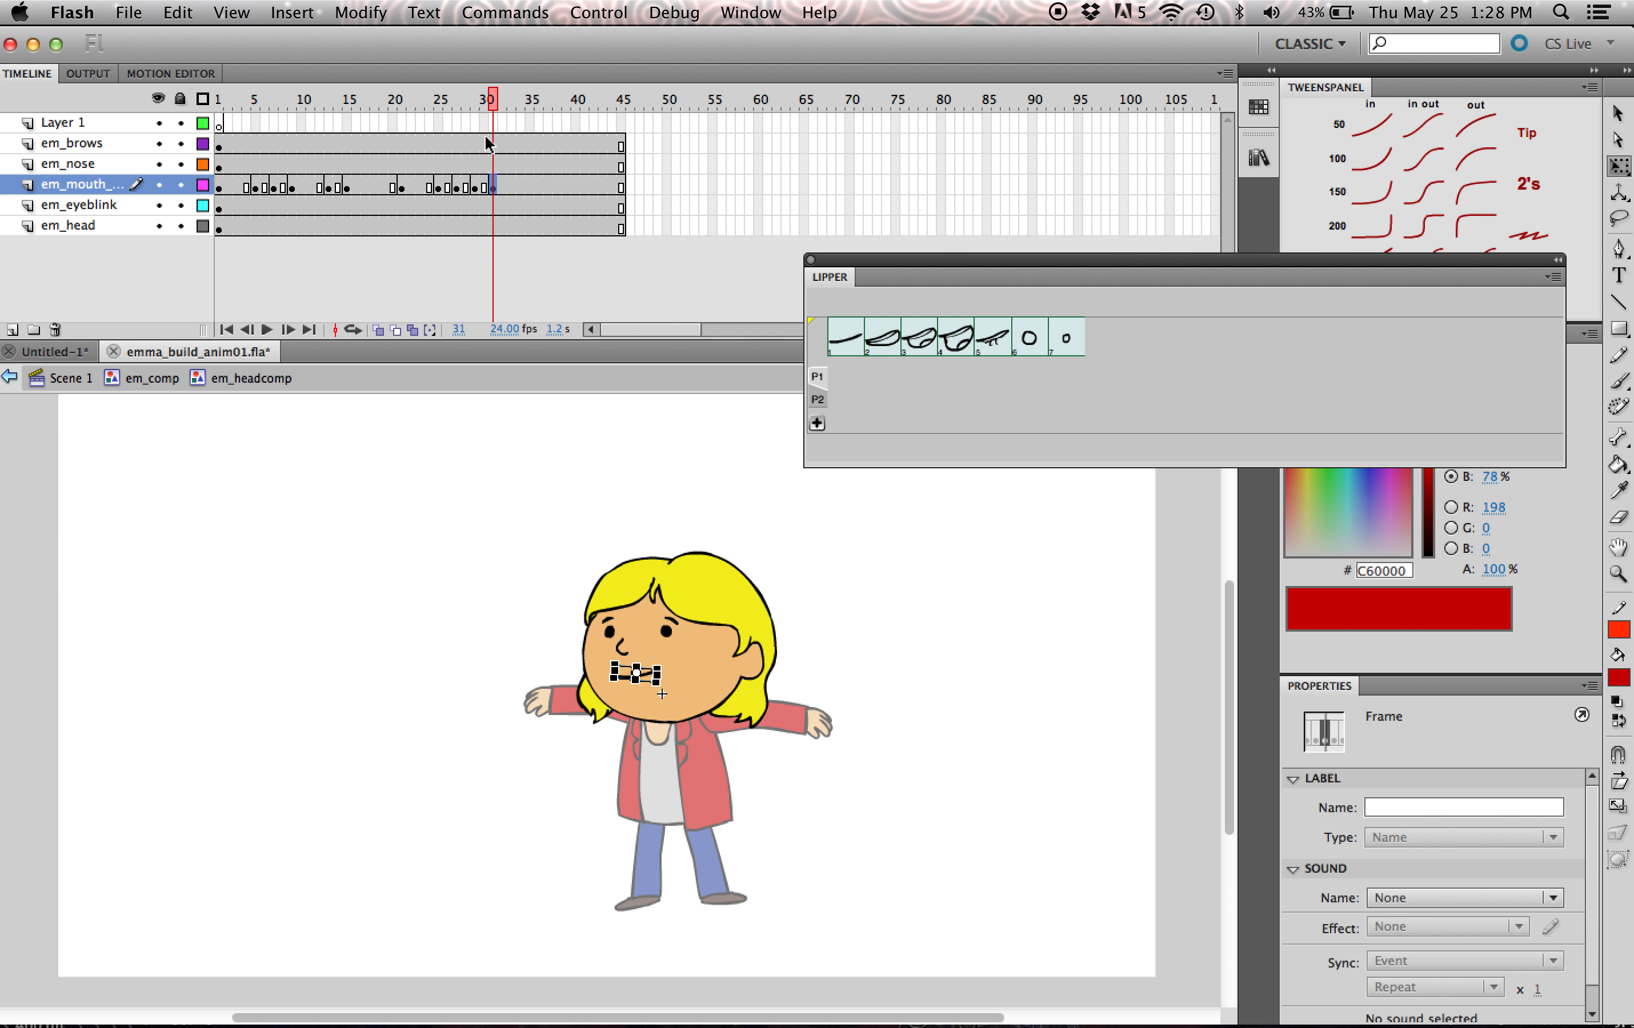
- Fill the open mouth on frame 2 of em_mouth_comp with near-white FCFCFC, and return to em_headcomp
drag(246, 106, 457, 163)
double_click(652, 682)
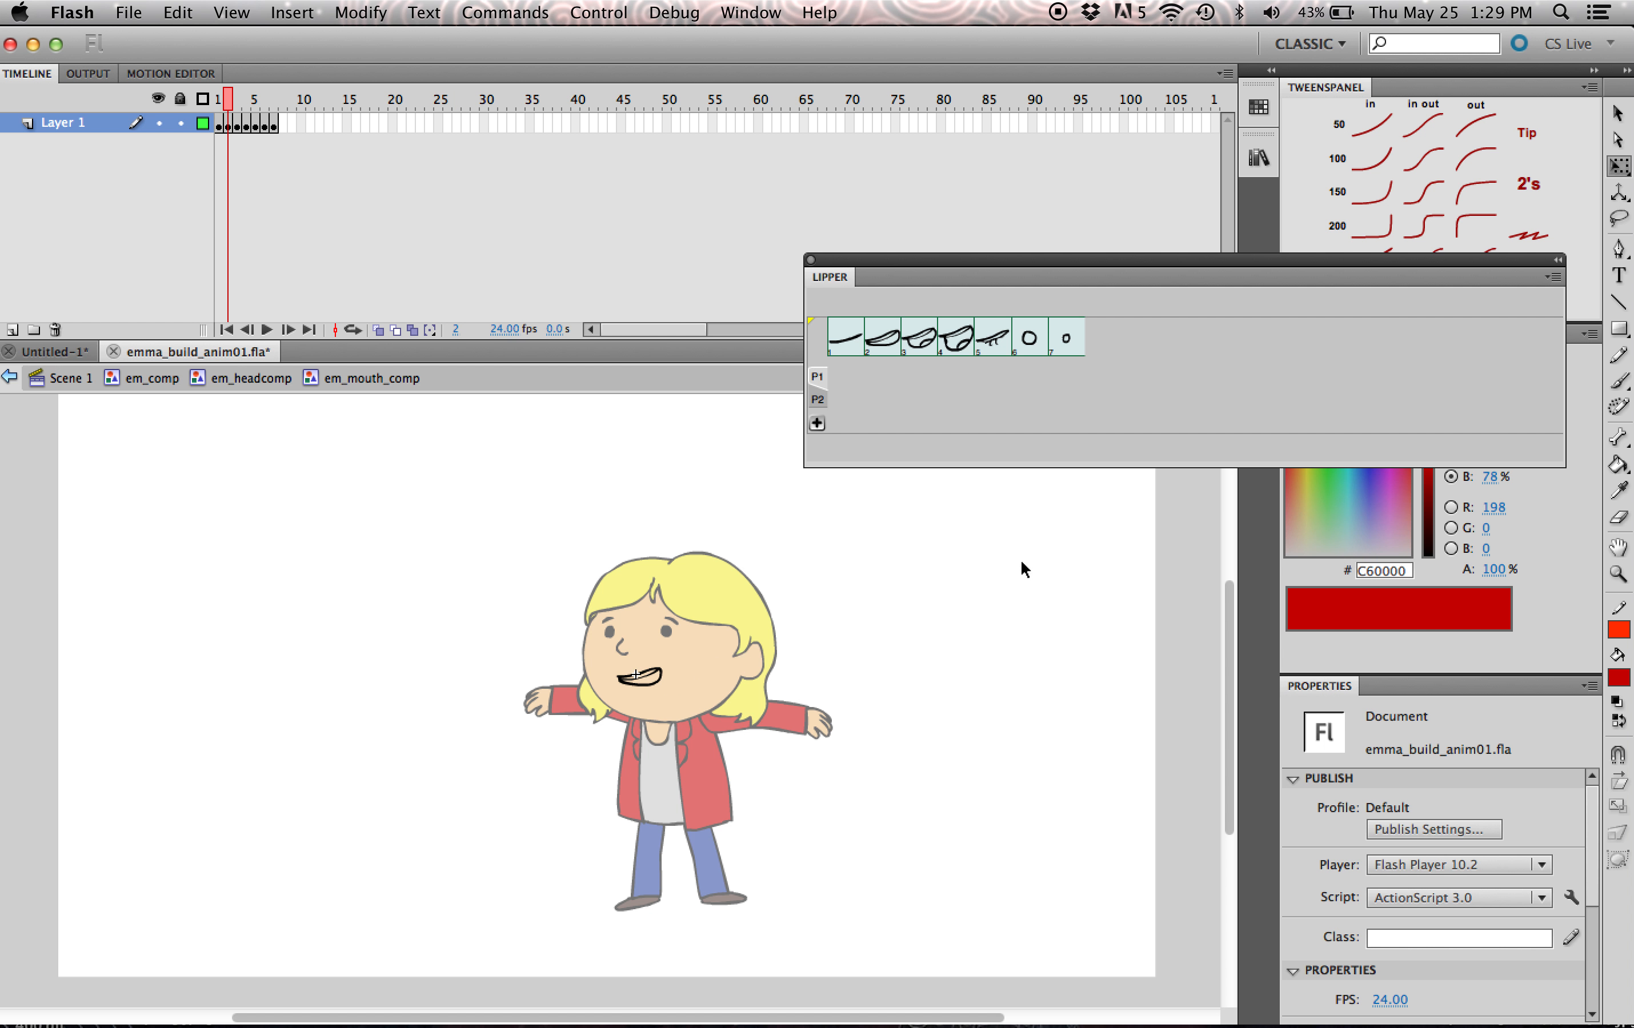
drag(1309, 267, 1367, 645)
drag(1305, 535, 1255, 568)
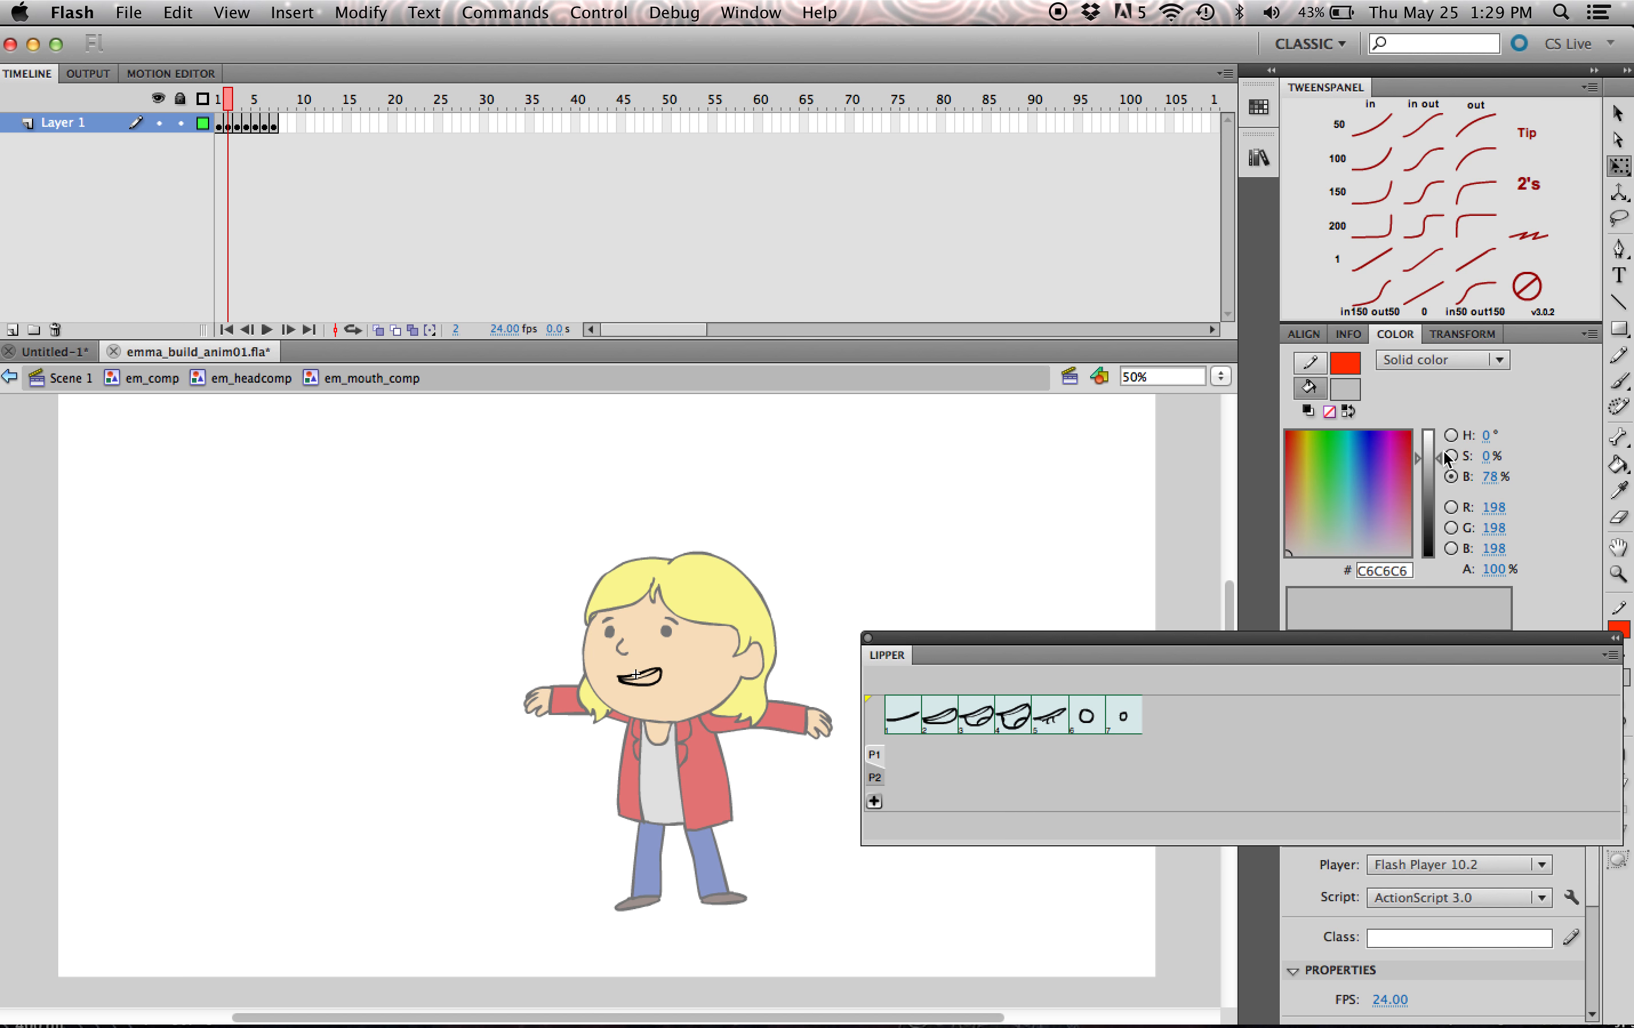
drag(1445, 459, 1434, 431)
key(k)
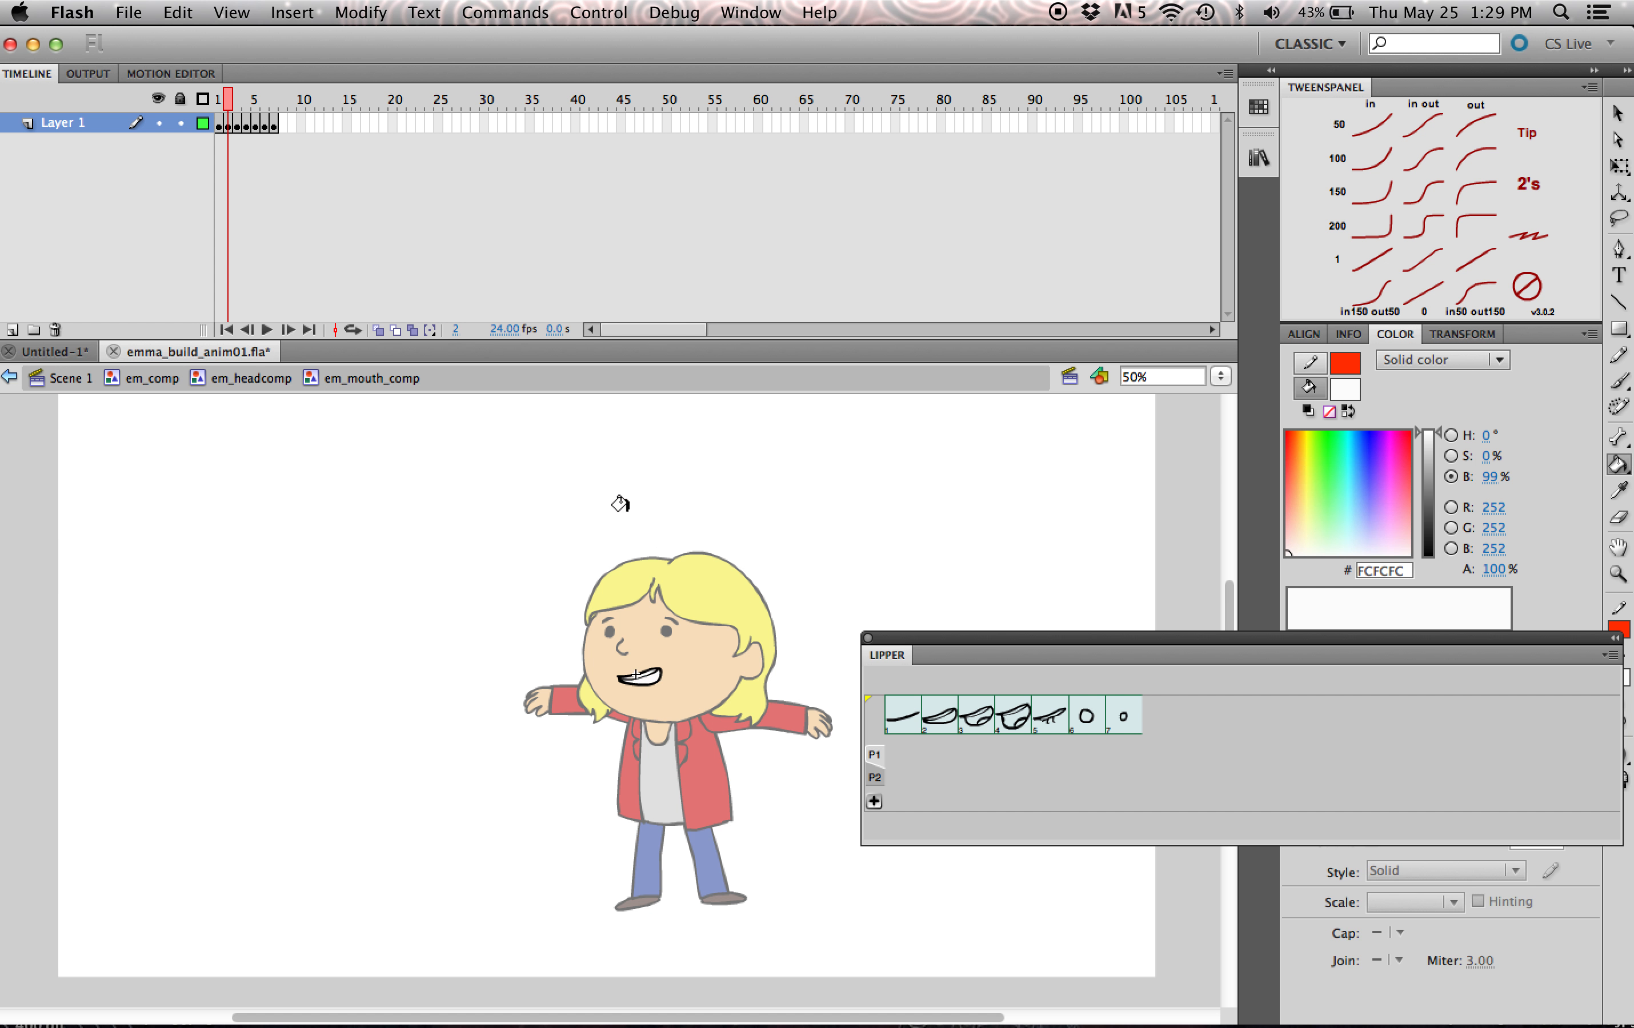
click(236, 103)
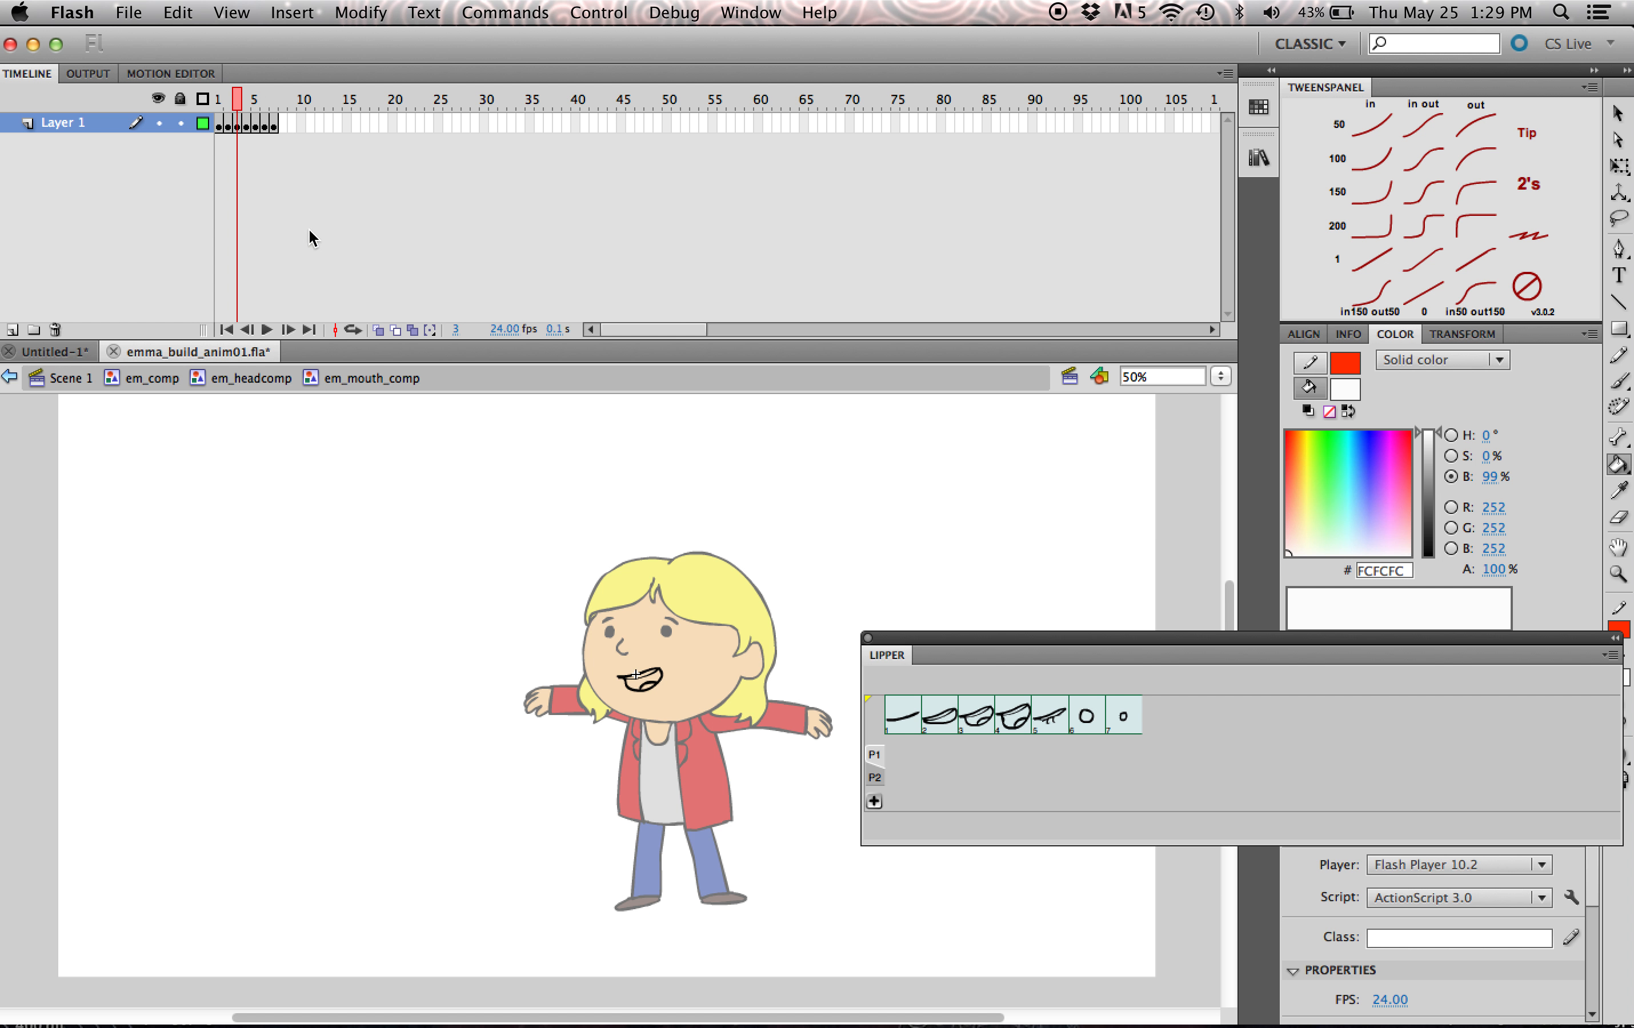
click(271, 379)
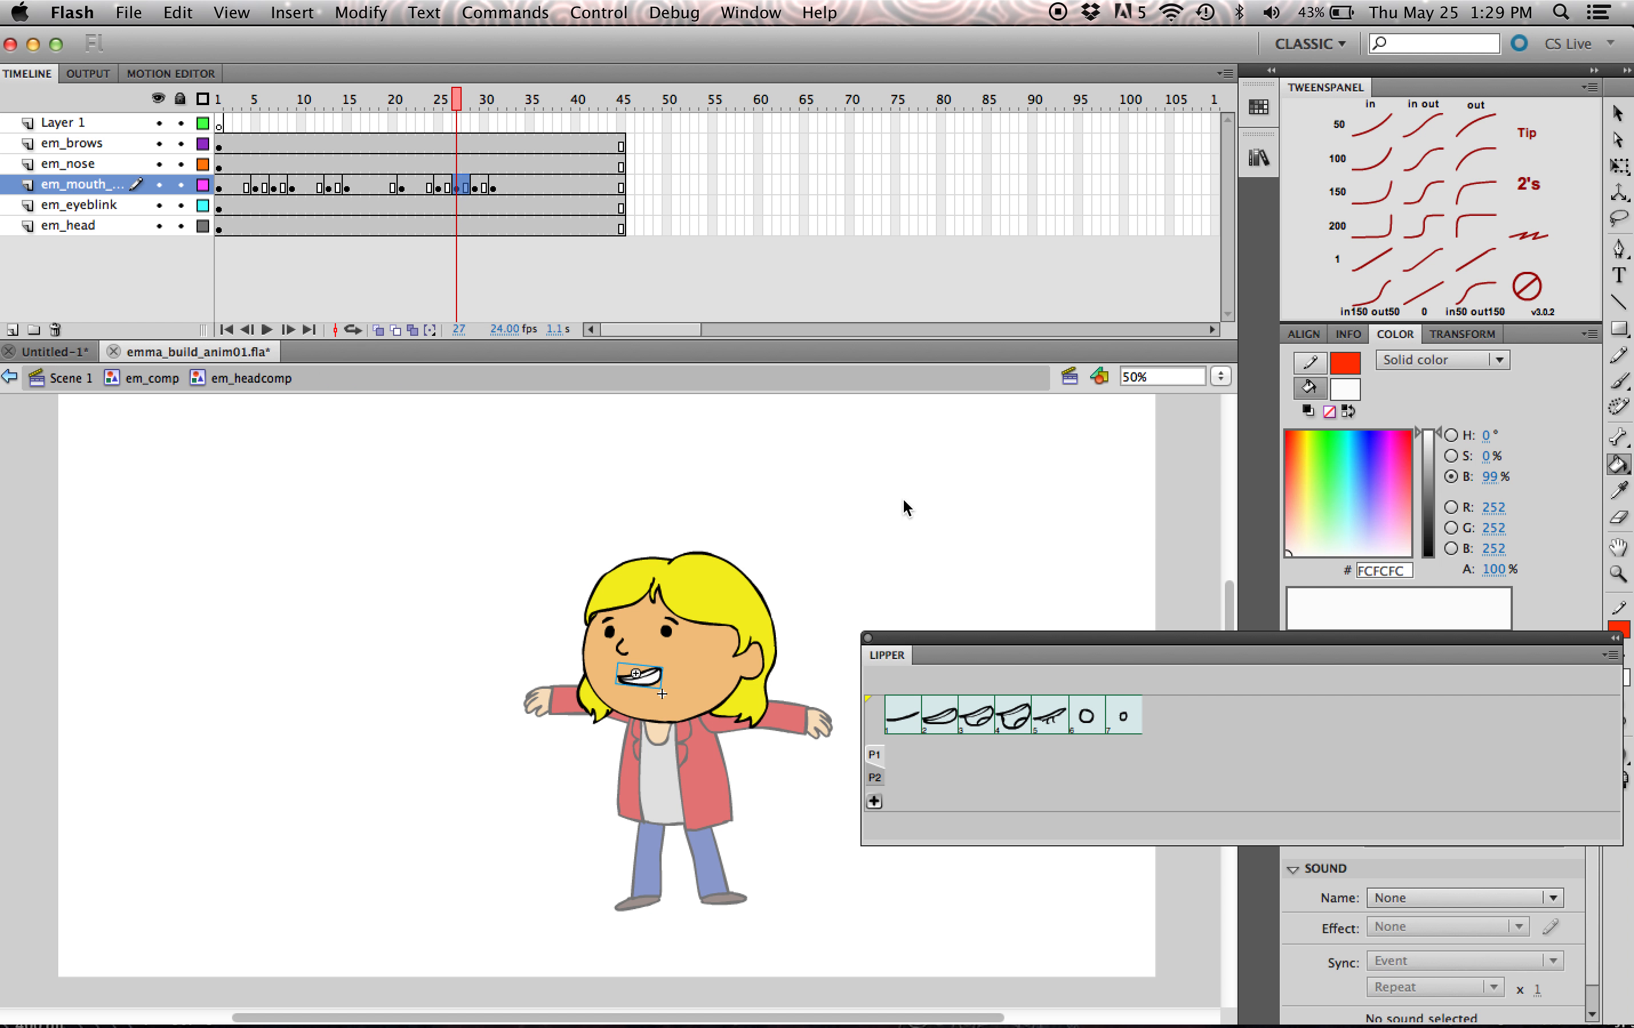
- Collapse the Lipper panel into the dock and return from em_headcomp to em_comp
drag(1170, 638, 1262, 218)
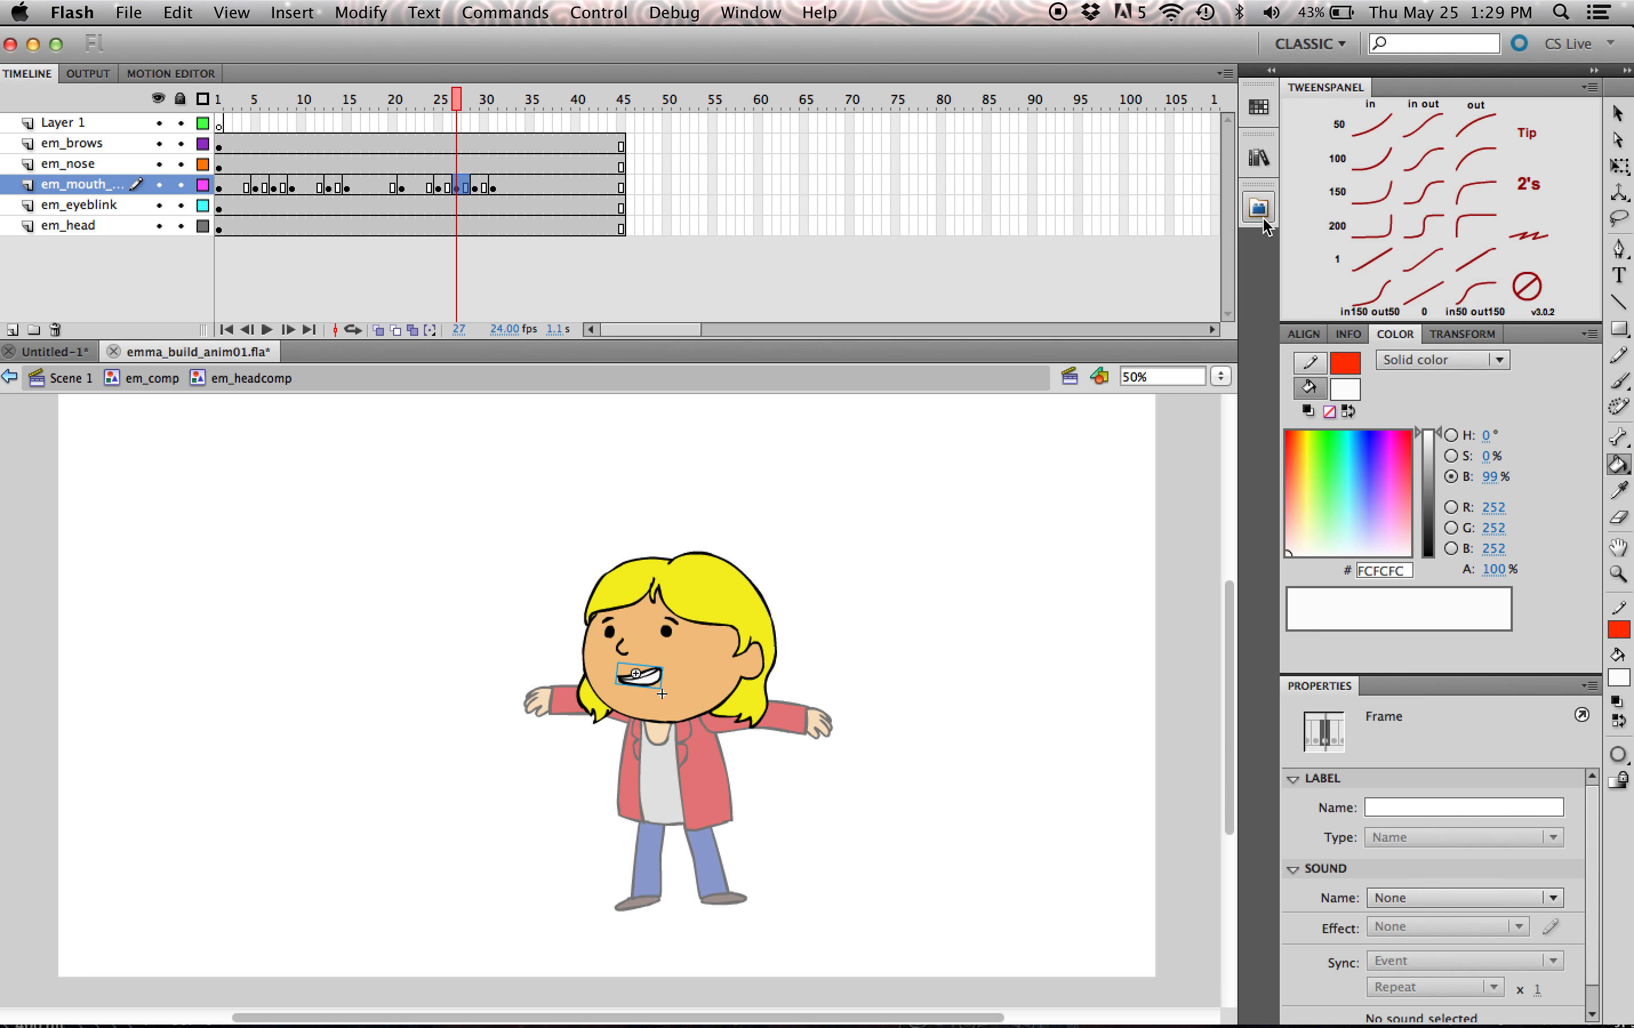
drag(439, 99, 311, 158)
click(151, 378)
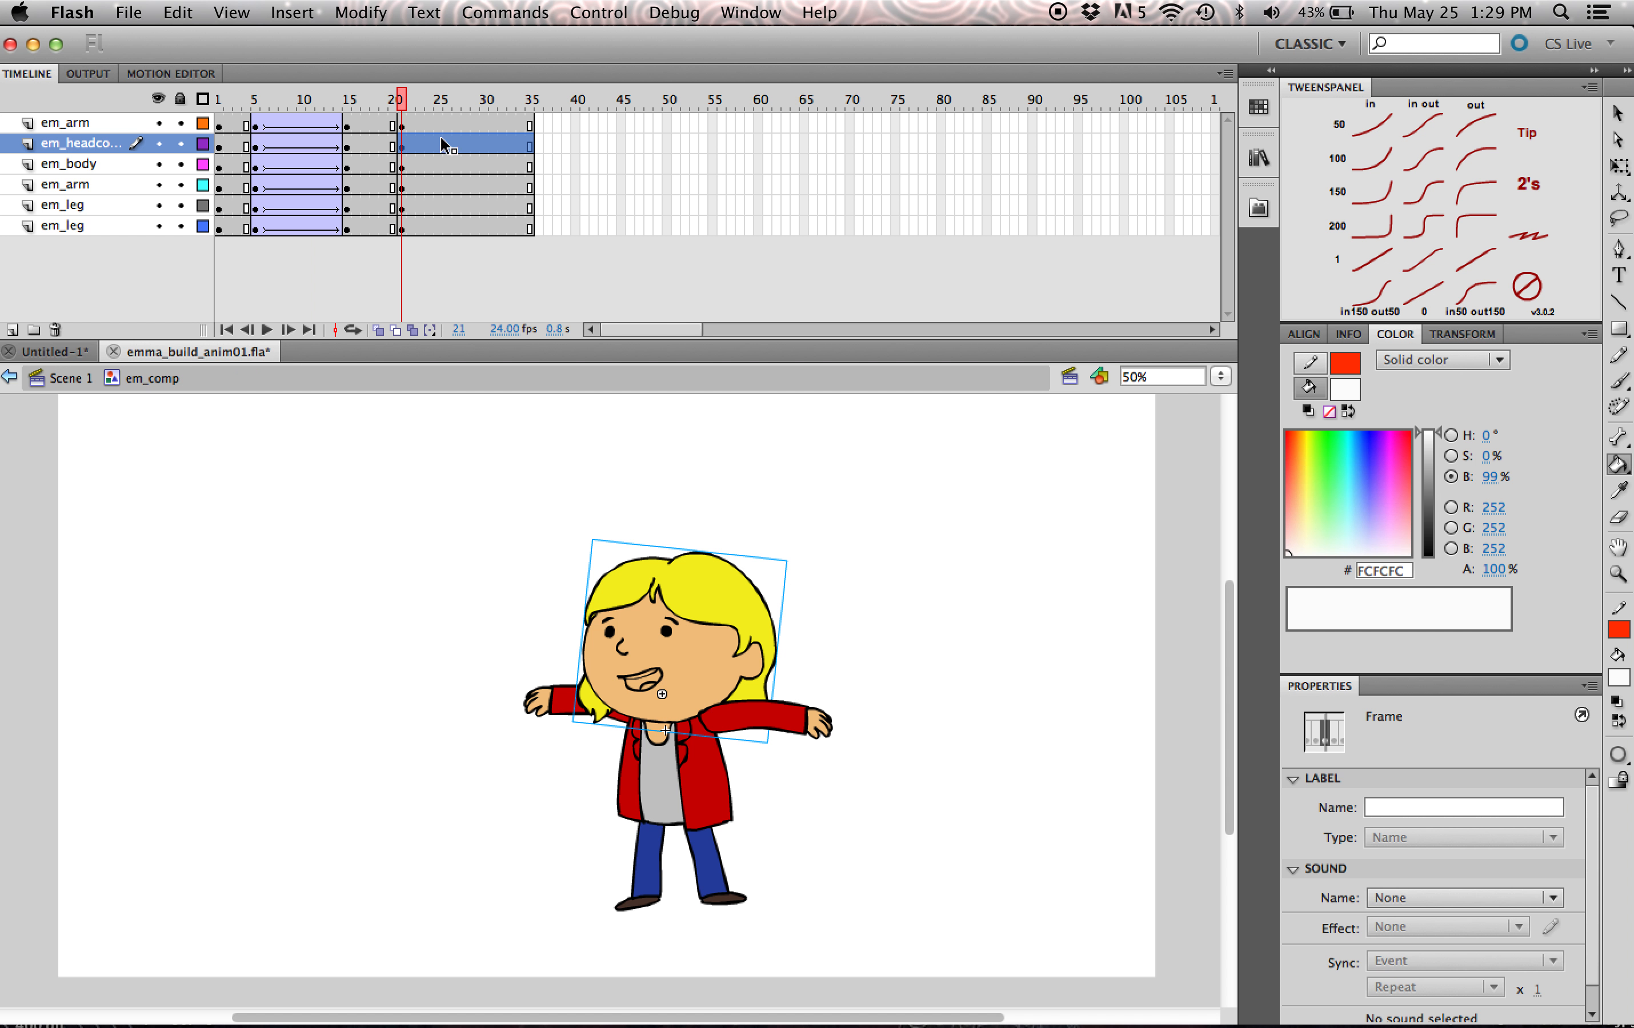
- Insert keyframes at frame 31 on all six em_comp body-part layers
click(490, 232)
click(493, 124)
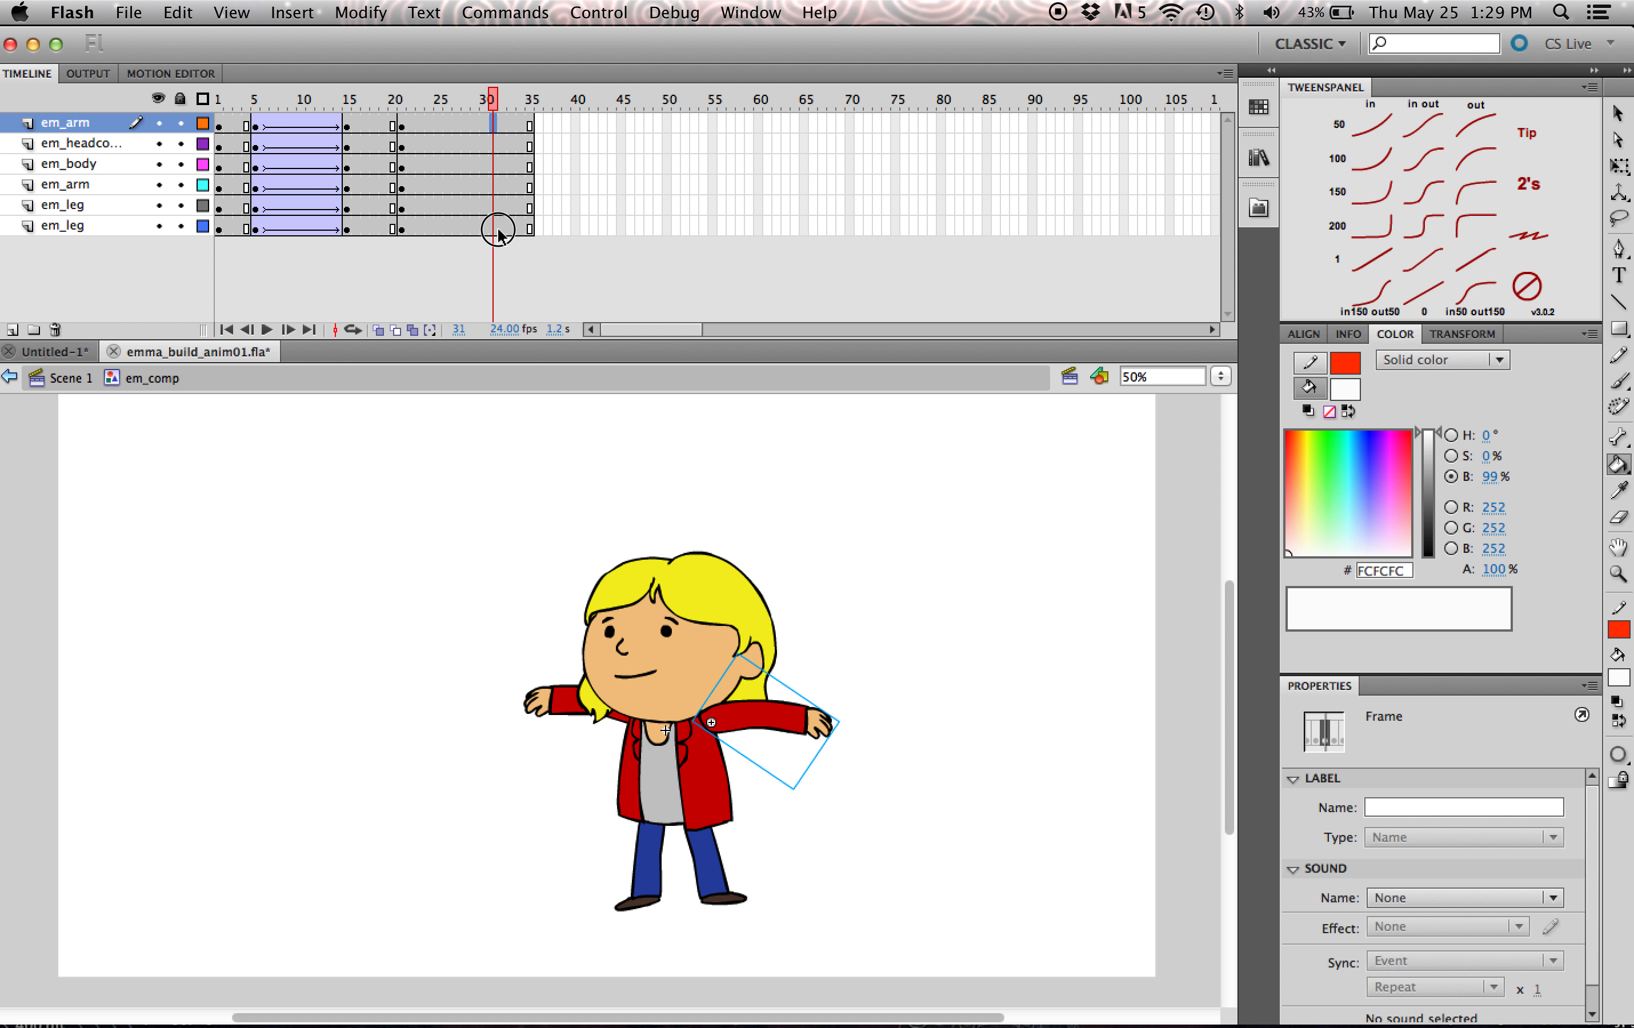
shift+click(502, 229)
click(530, 145)
click(494, 128)
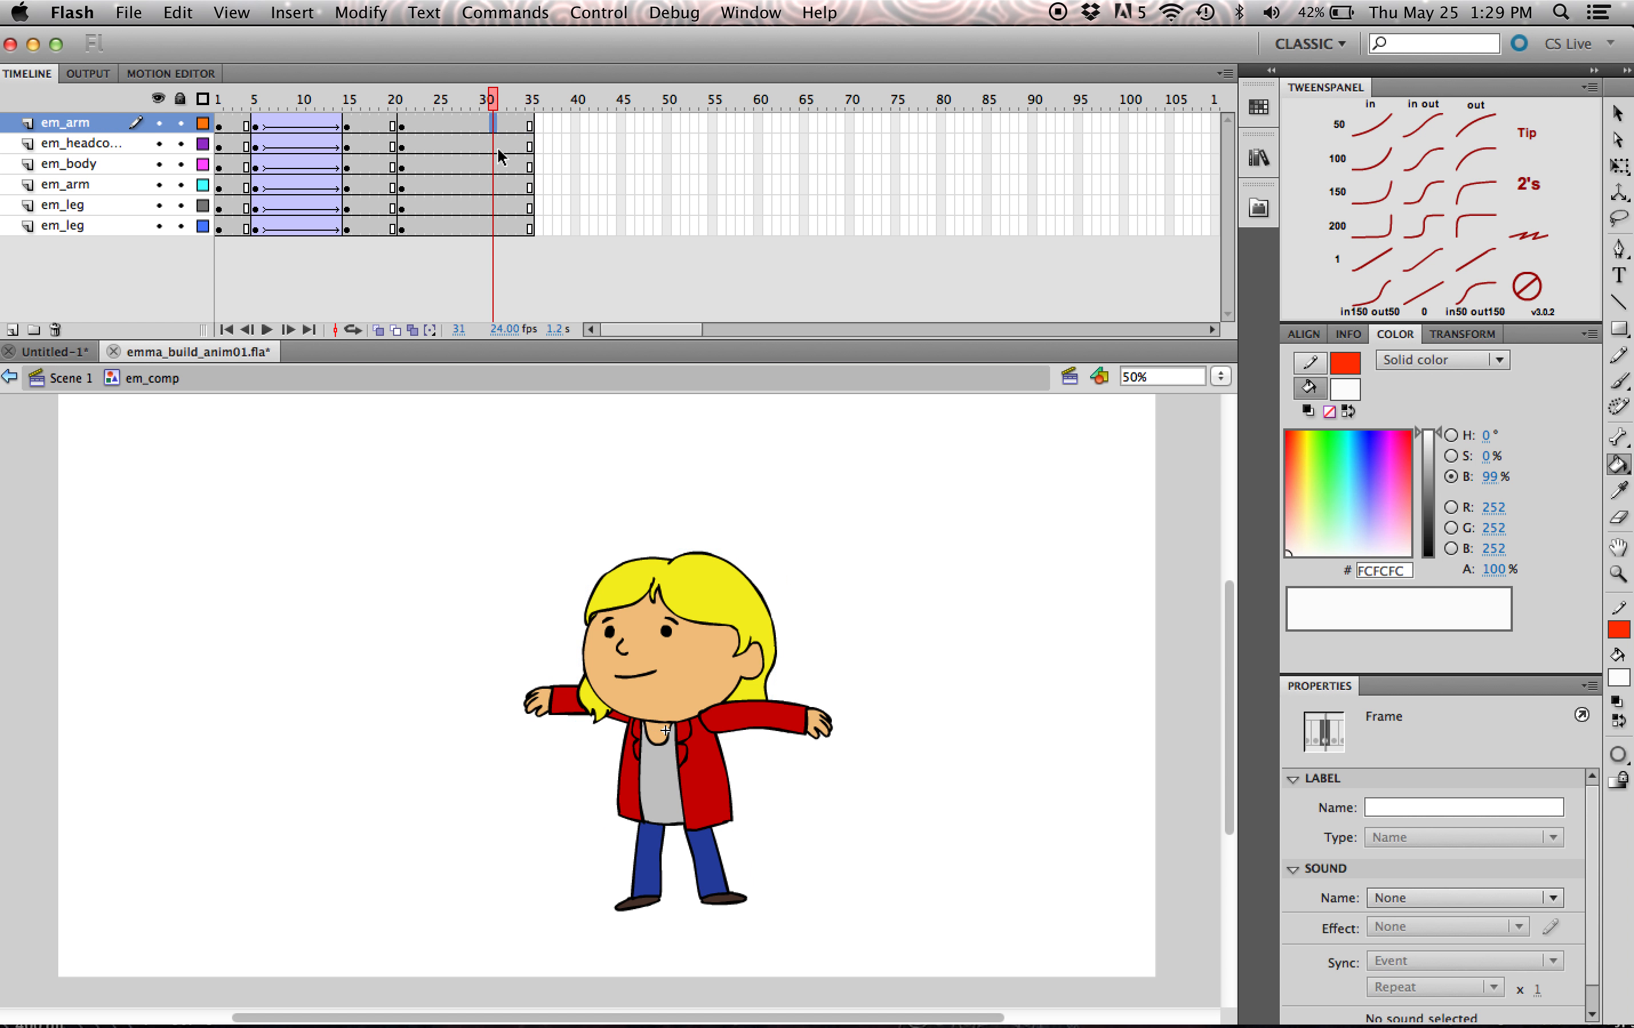
shift+click(495, 230)
key(F6)
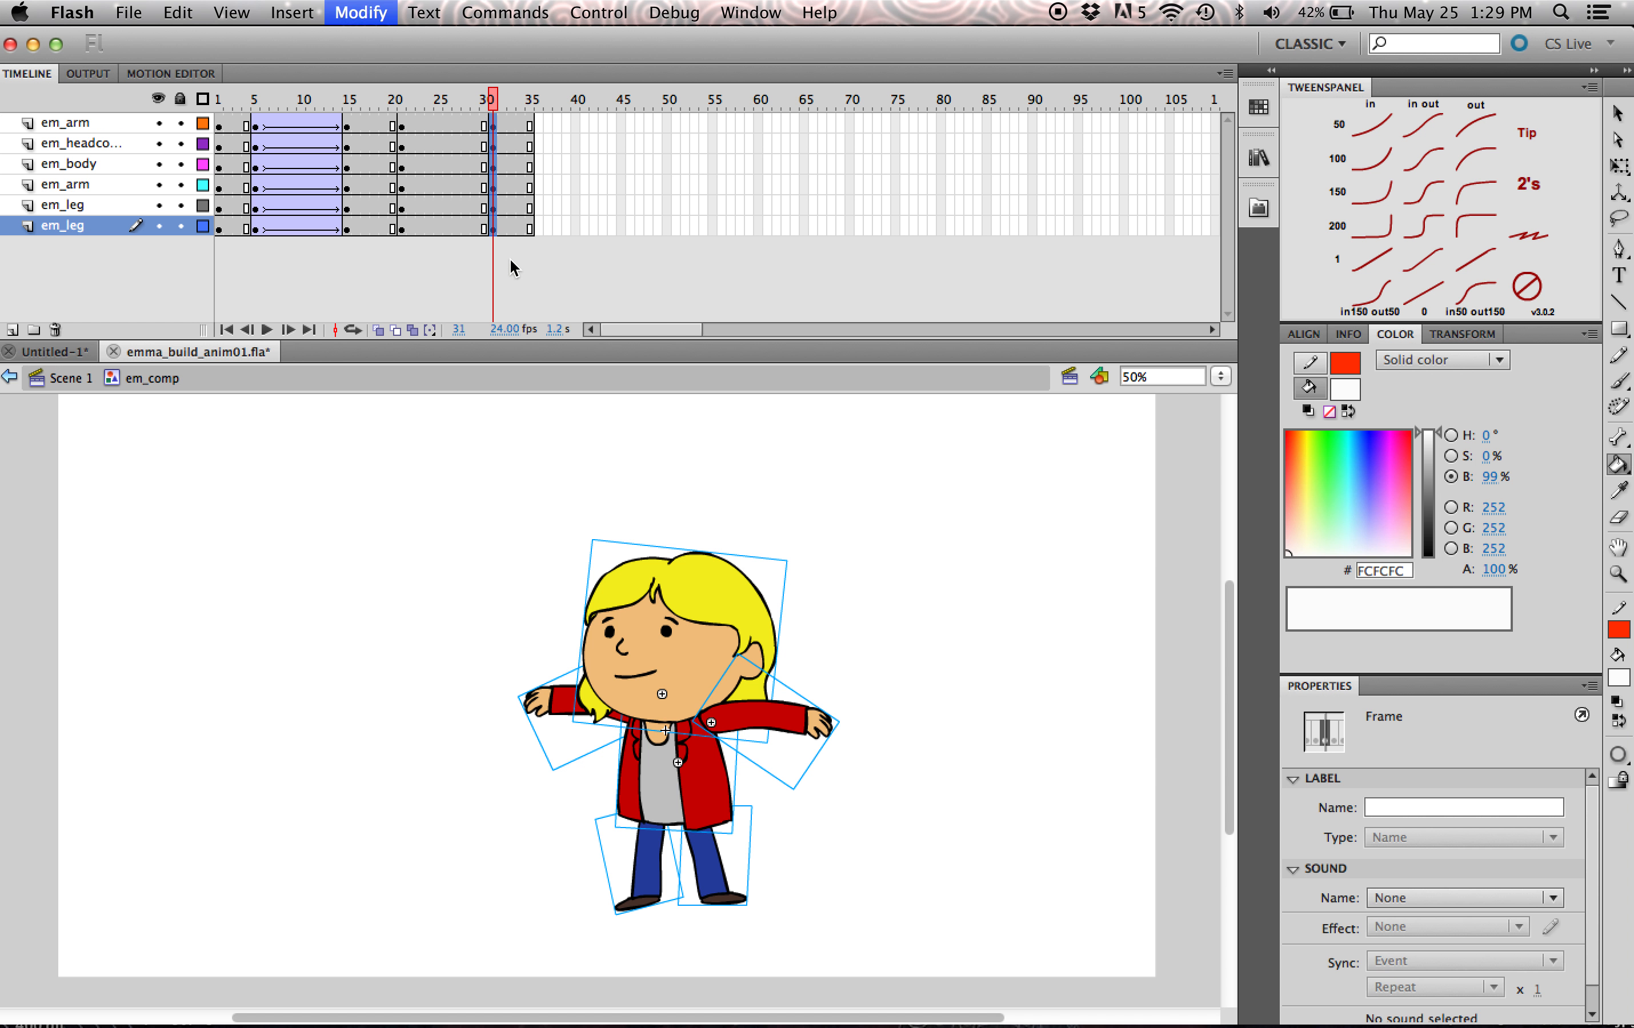
- Shift the upper body, arms and head slightly downward in the frame 31 pose and adjust the head's tilt
click(446, 104)
click(503, 107)
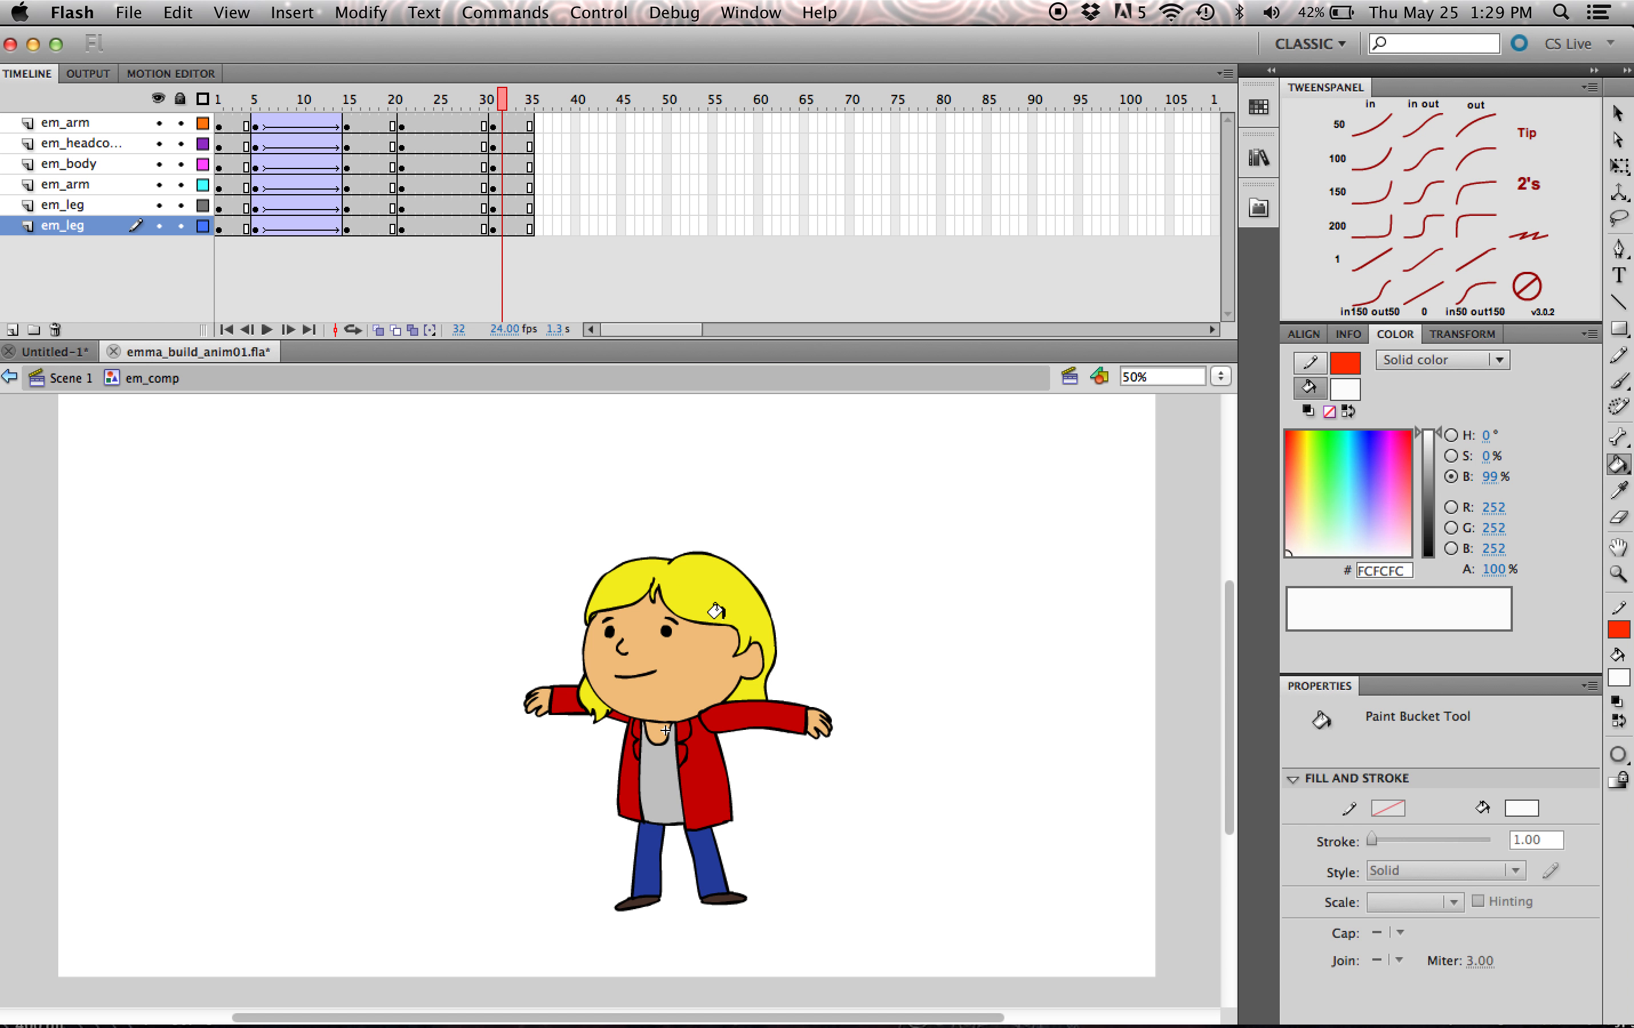
key(q)
click(711, 596)
drag(721, 594, 721, 612)
click(689, 767)
drag(621, 703, 616, 716)
drag(695, 794, 696, 804)
drag(689, 654, 686, 667)
drag(796, 581, 791, 574)
- Rotate both arms downward toward the body in the frame 31 pose
drag(805, 728, 811, 811)
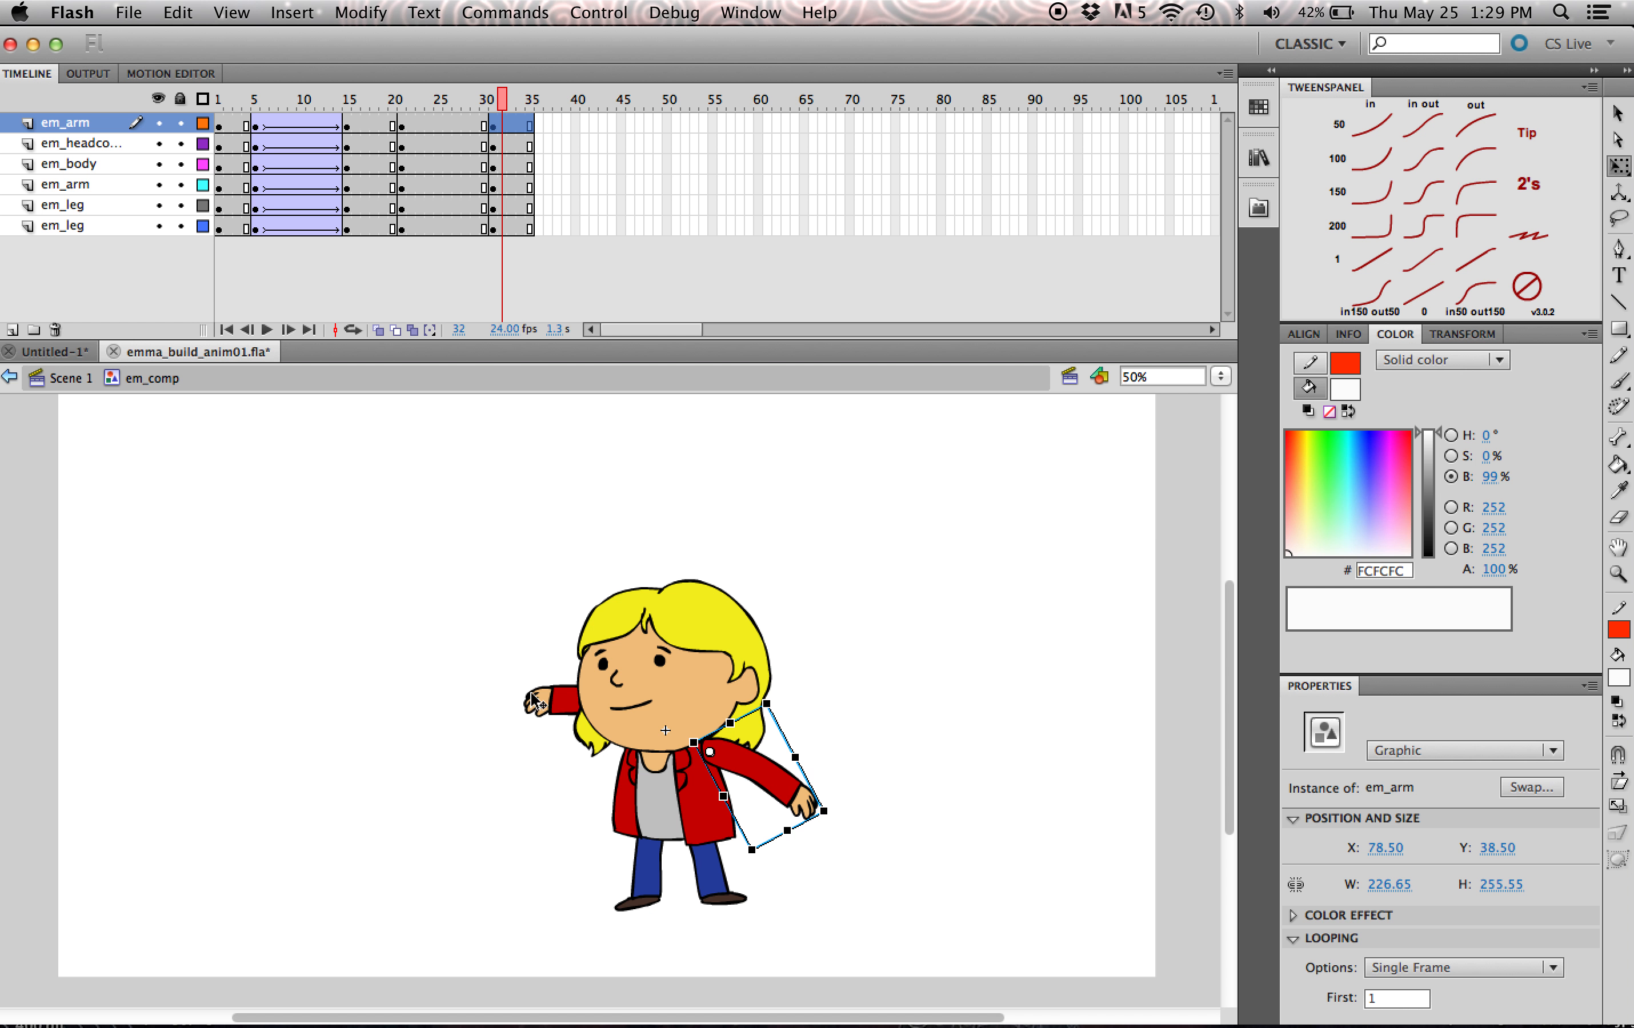
click(525, 701)
mouse_move(545, 782)
mouse_down()
mouse_move(565, 840)
mouse_move(550, 789)
mouse_move(565, 792)
mouse_up()
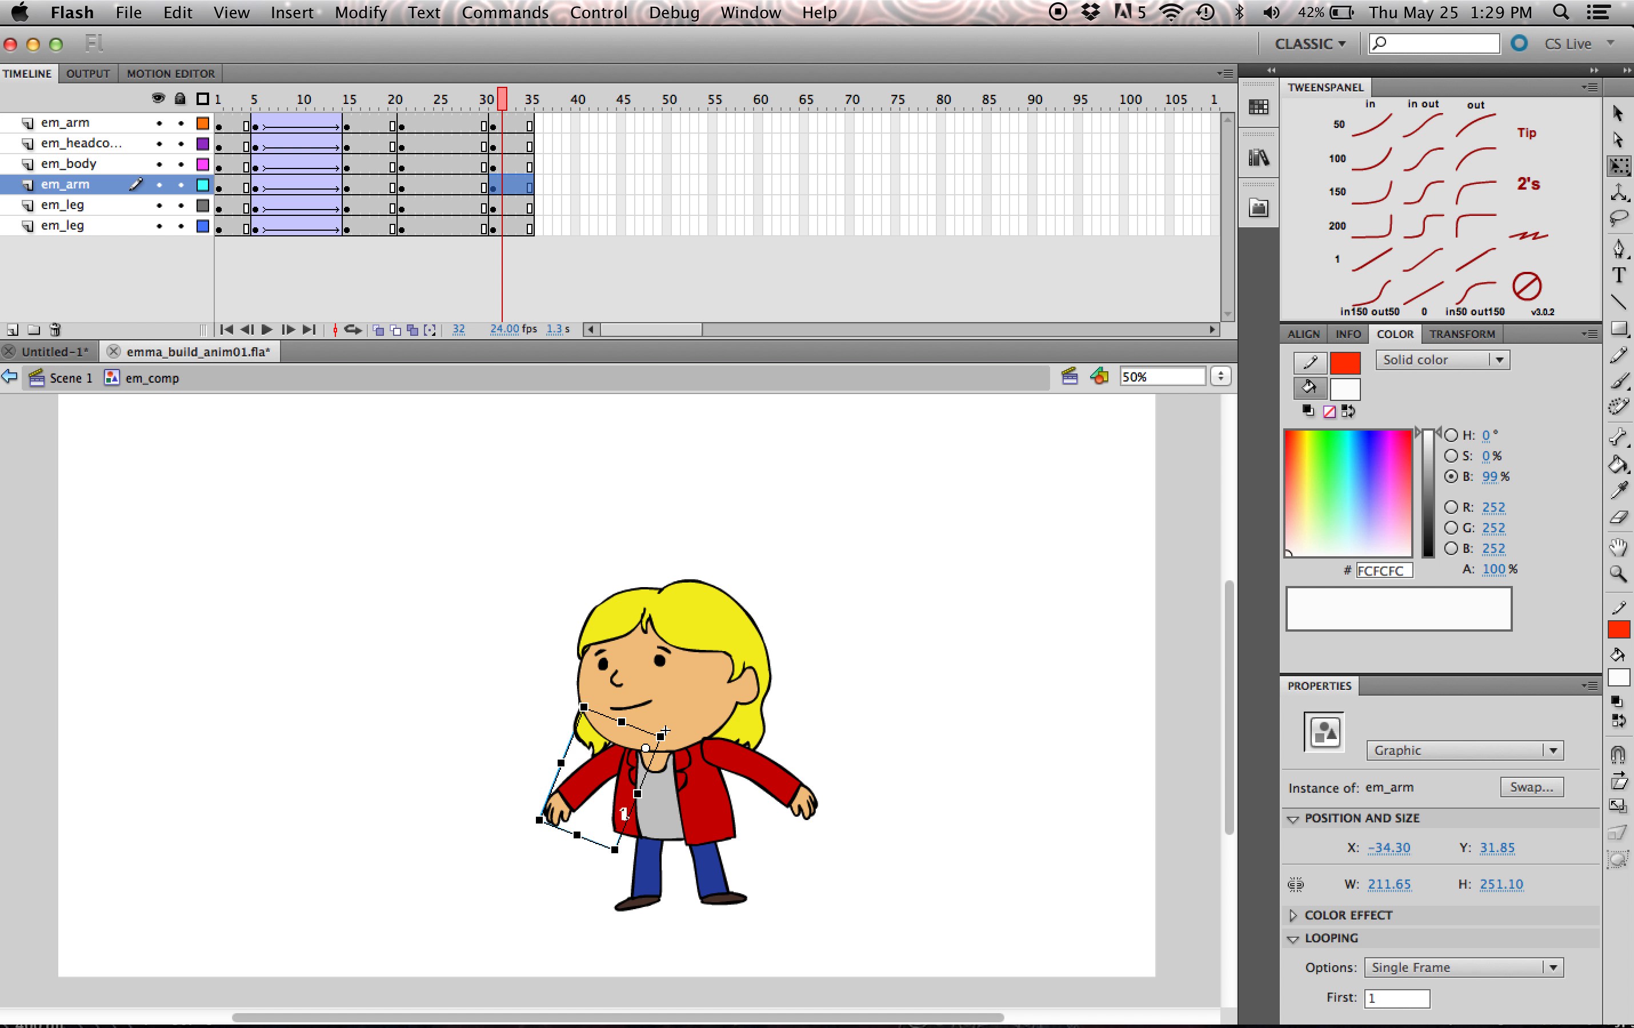
- Rotate both legs about the feet so they meet the lowered body in the frame 31 pose
click(711, 884)
drag(701, 825, 721, 903)
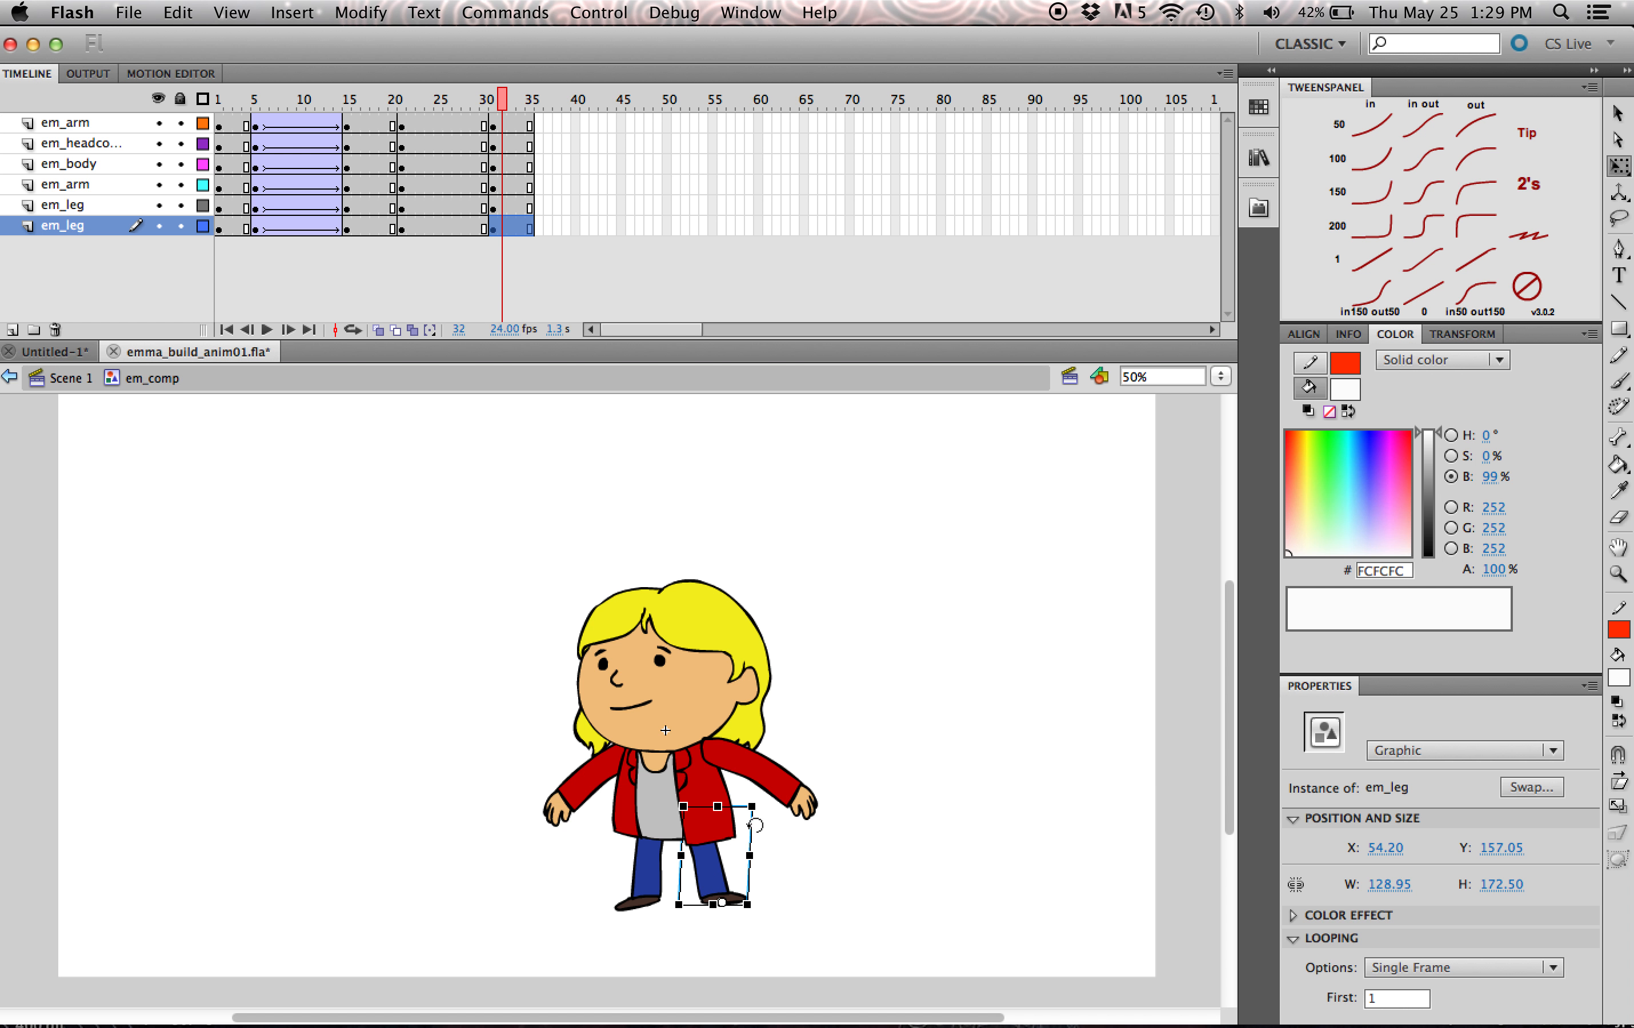
drag(760, 805, 635, 904)
click(805, 849)
click(649, 867)
drag(643, 810, 620, 813)
mouse_move(504, 107)
mouse_down()
mouse_move(474, 102)
mouse_move(502, 107)
mouse_up()
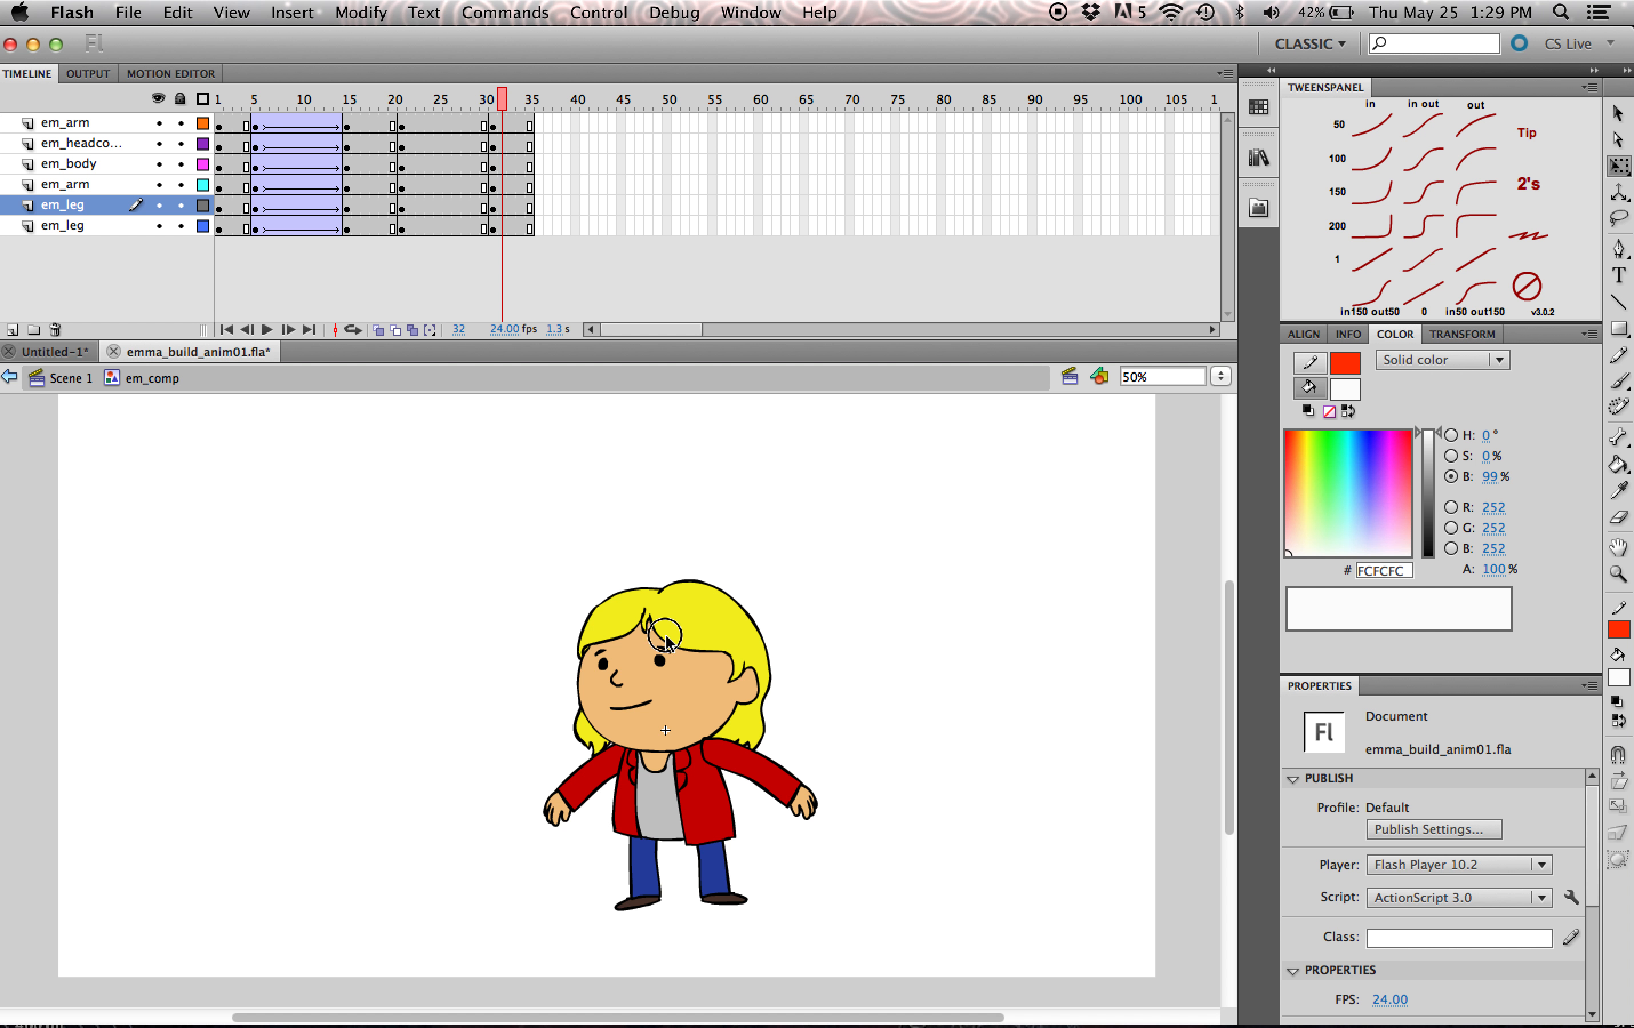
- Rotate the em_headcomp head slightly counterclockwise and nudge it left and down in the frame 31 pose
click(666, 636)
drag(795, 583, 789, 577)
drag(716, 625, 710, 630)
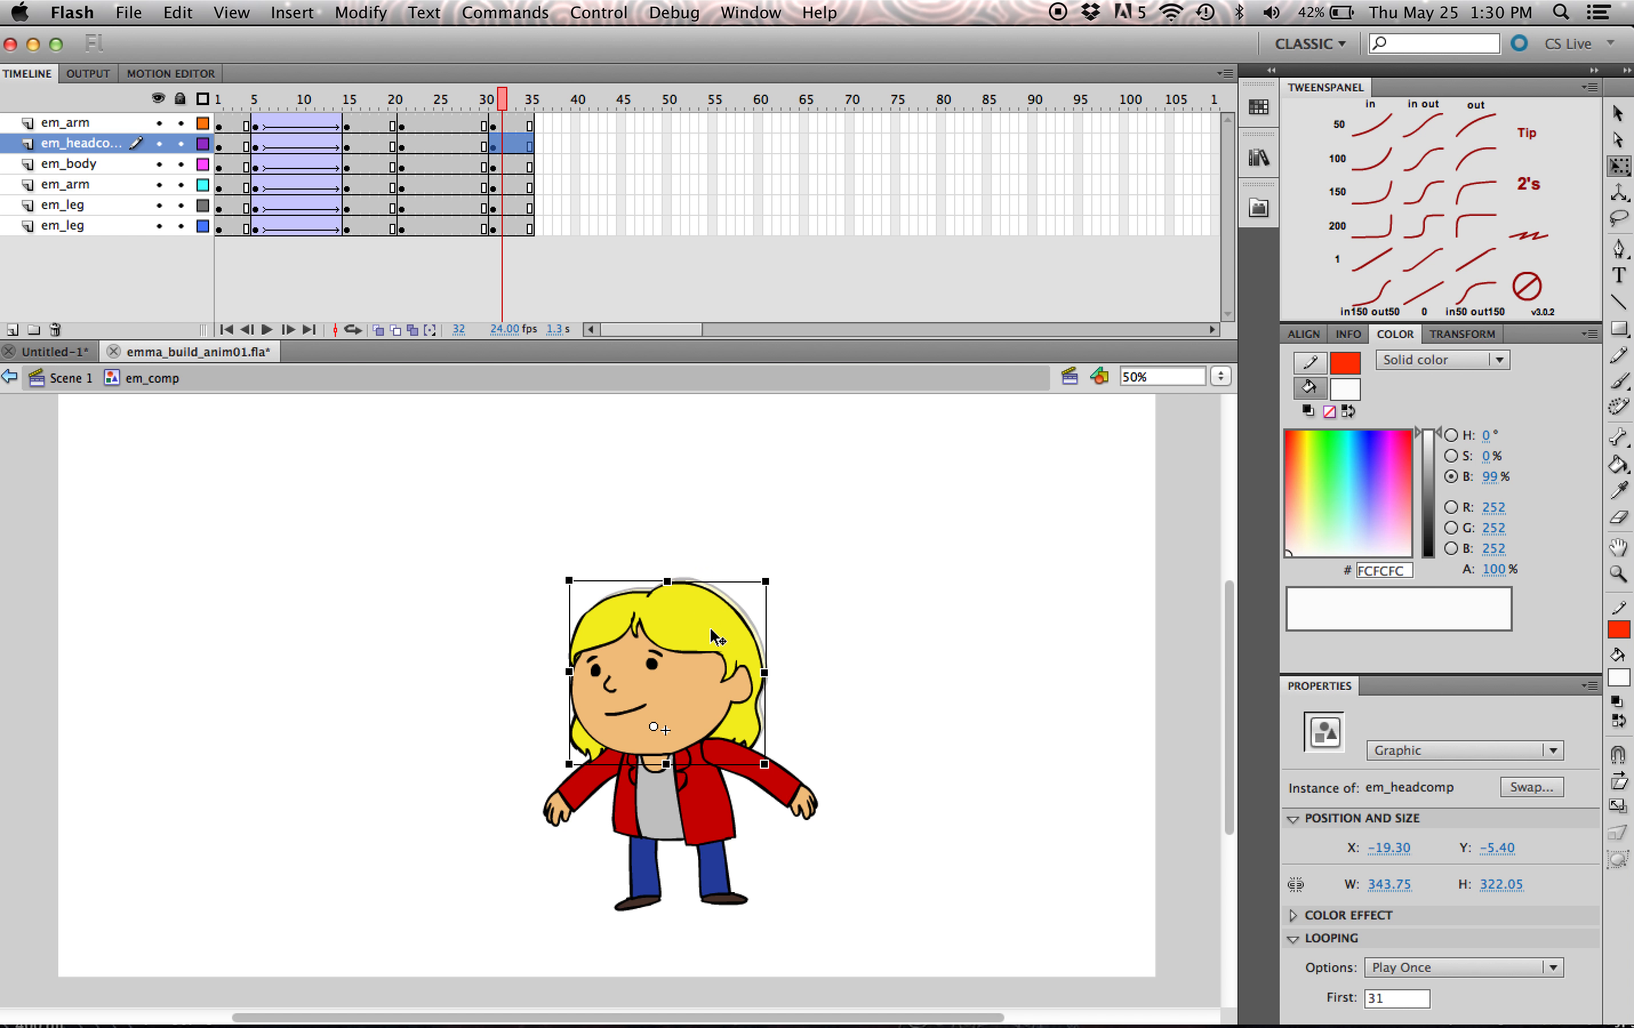
- Apply eased classic tweens between frames 21 and 31 on all body-part layers
drag(482, 125, 457, 228)
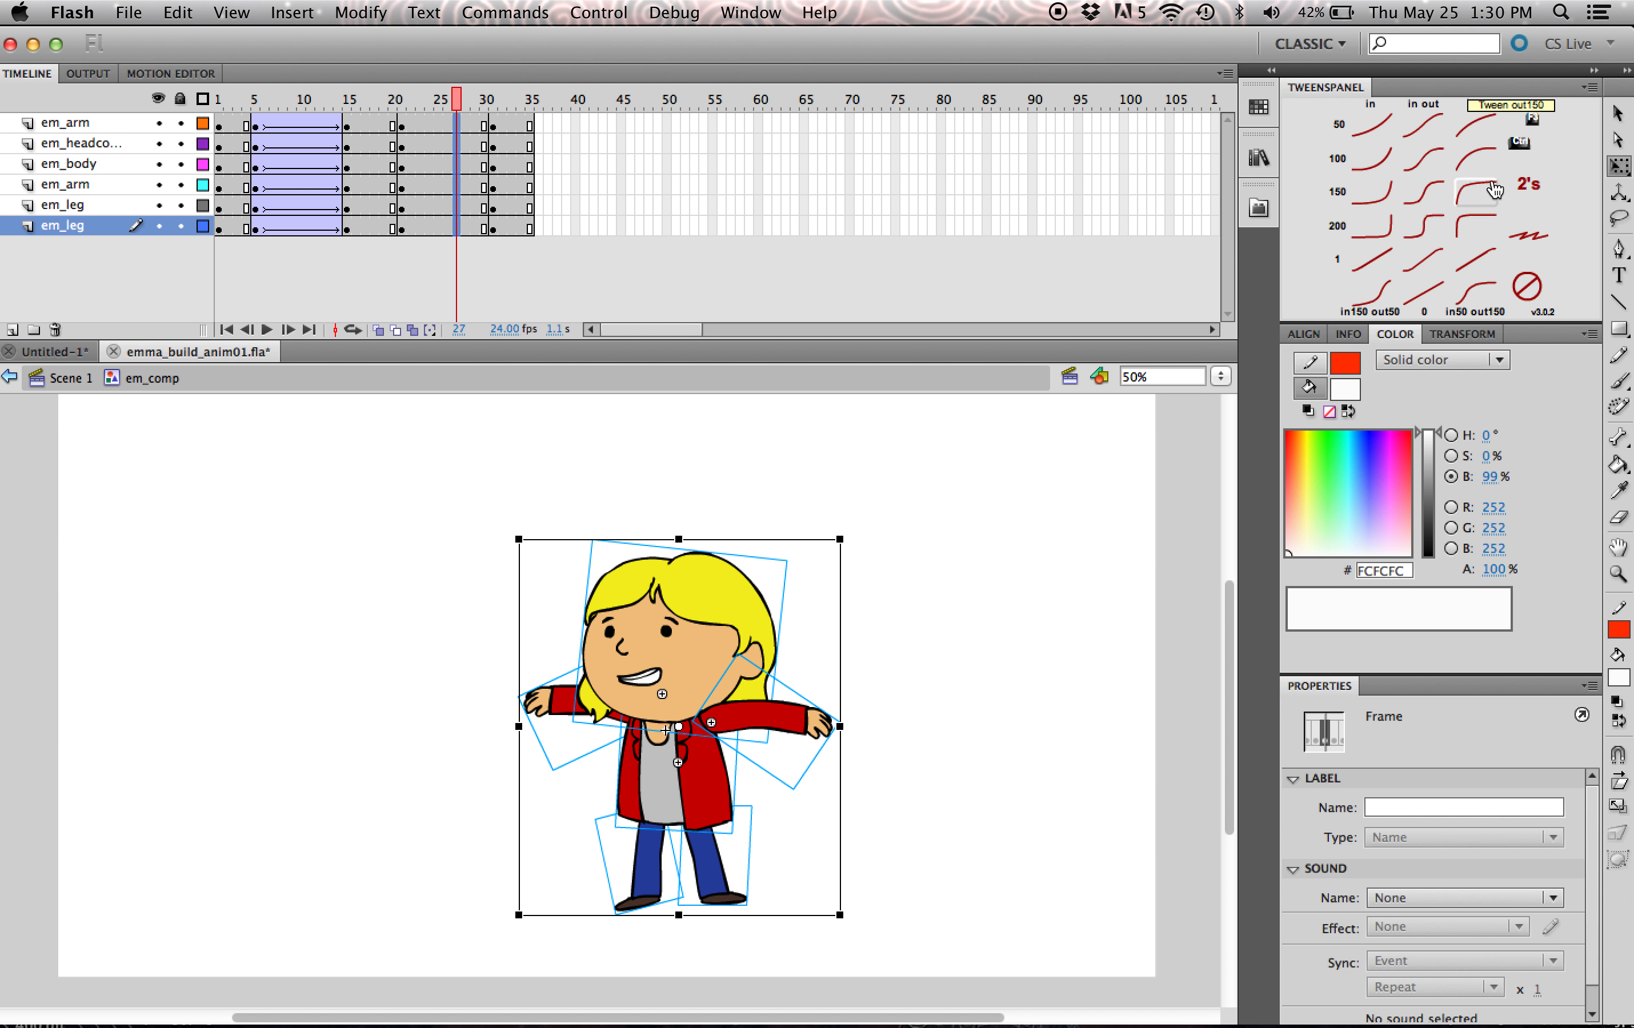
click(1425, 163)
drag(439, 112, 511, 118)
- Inspect the leg placement and preview the em_comp body motion by scrubbing and playing the timeline
click(653, 886)
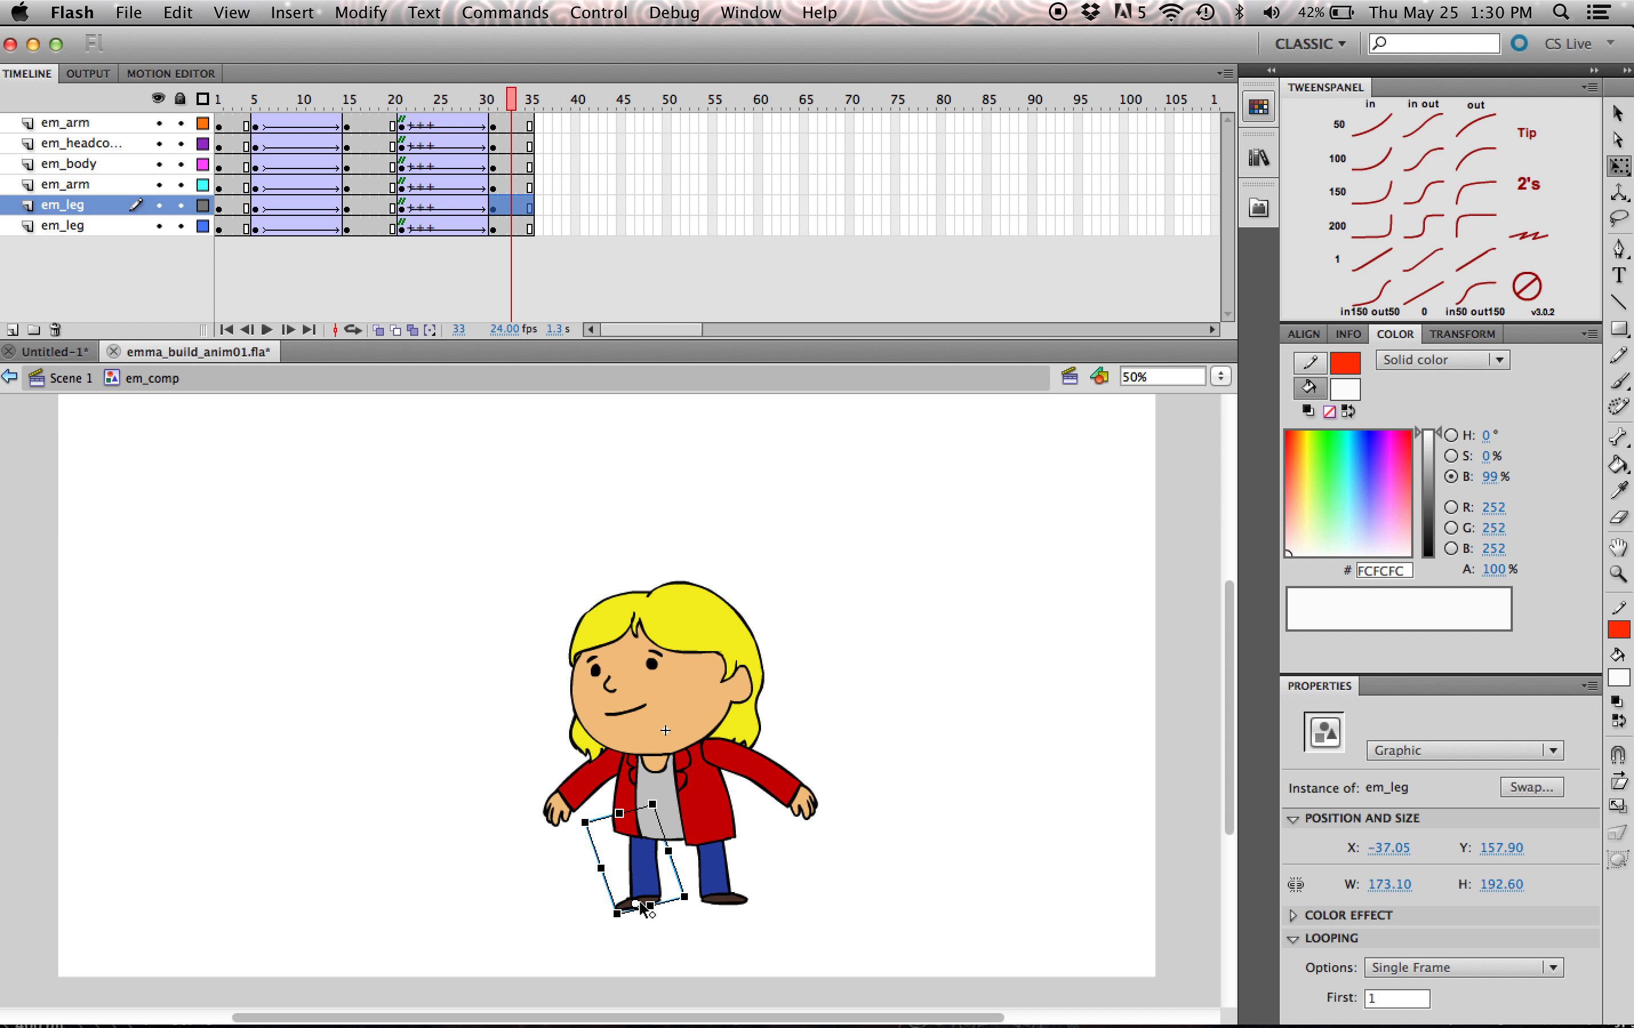
click(721, 887)
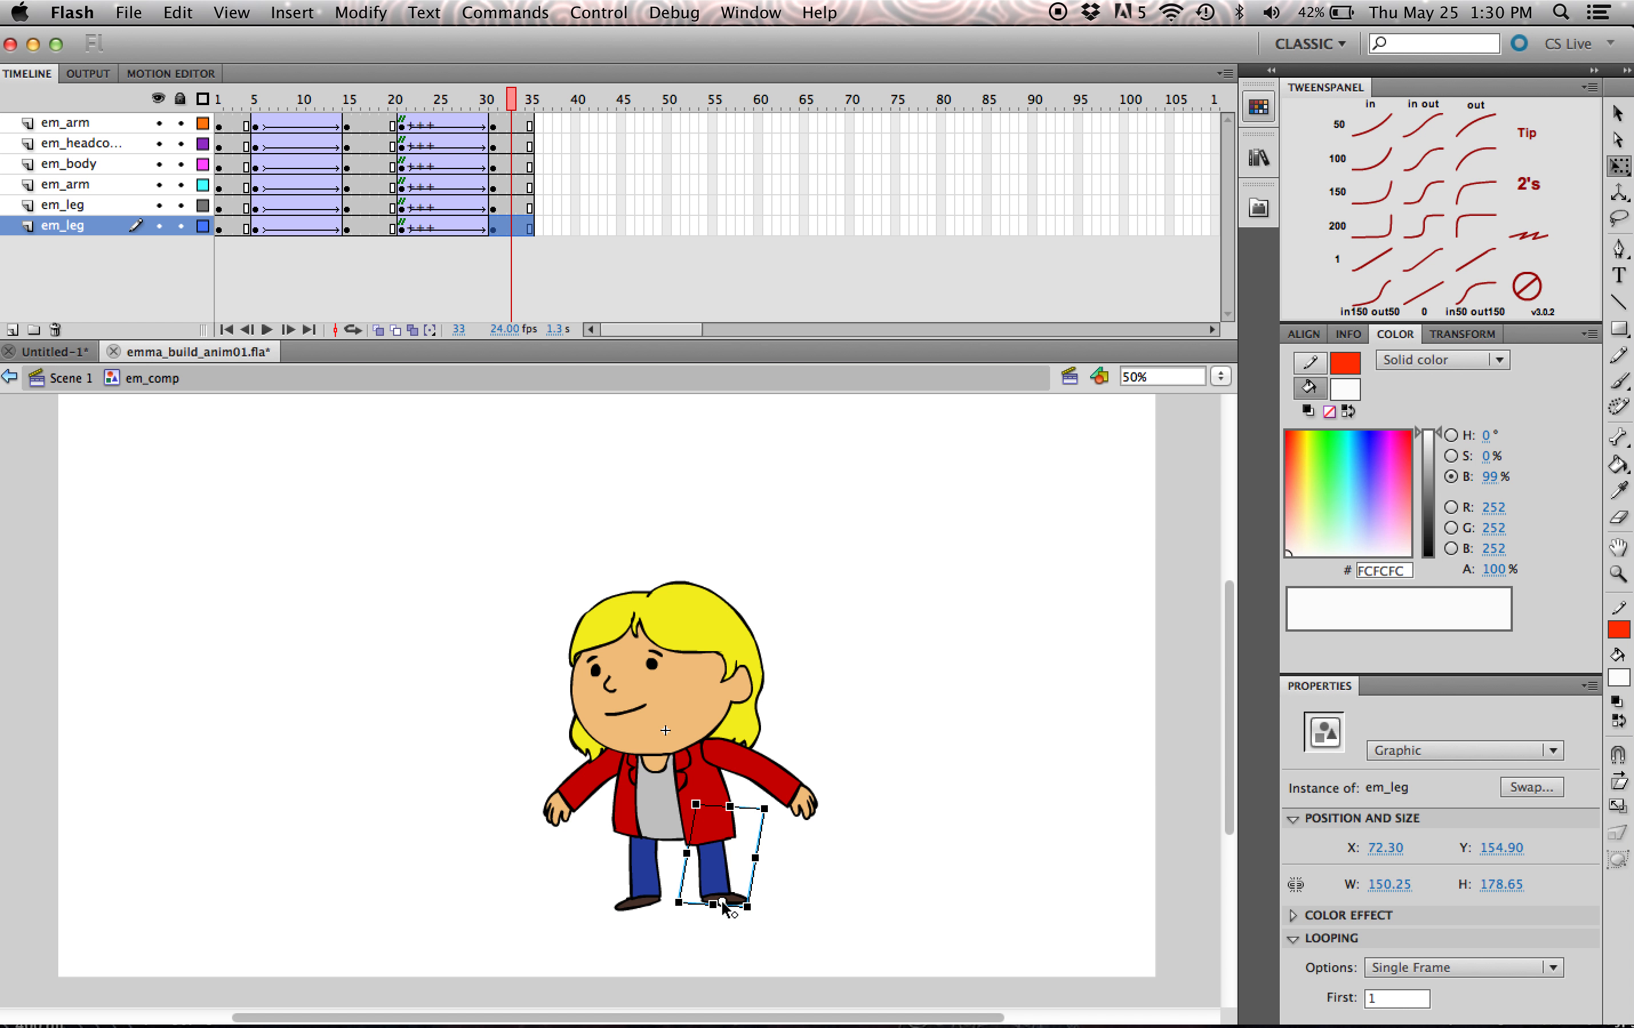
drag(496, 102, 382, 165)
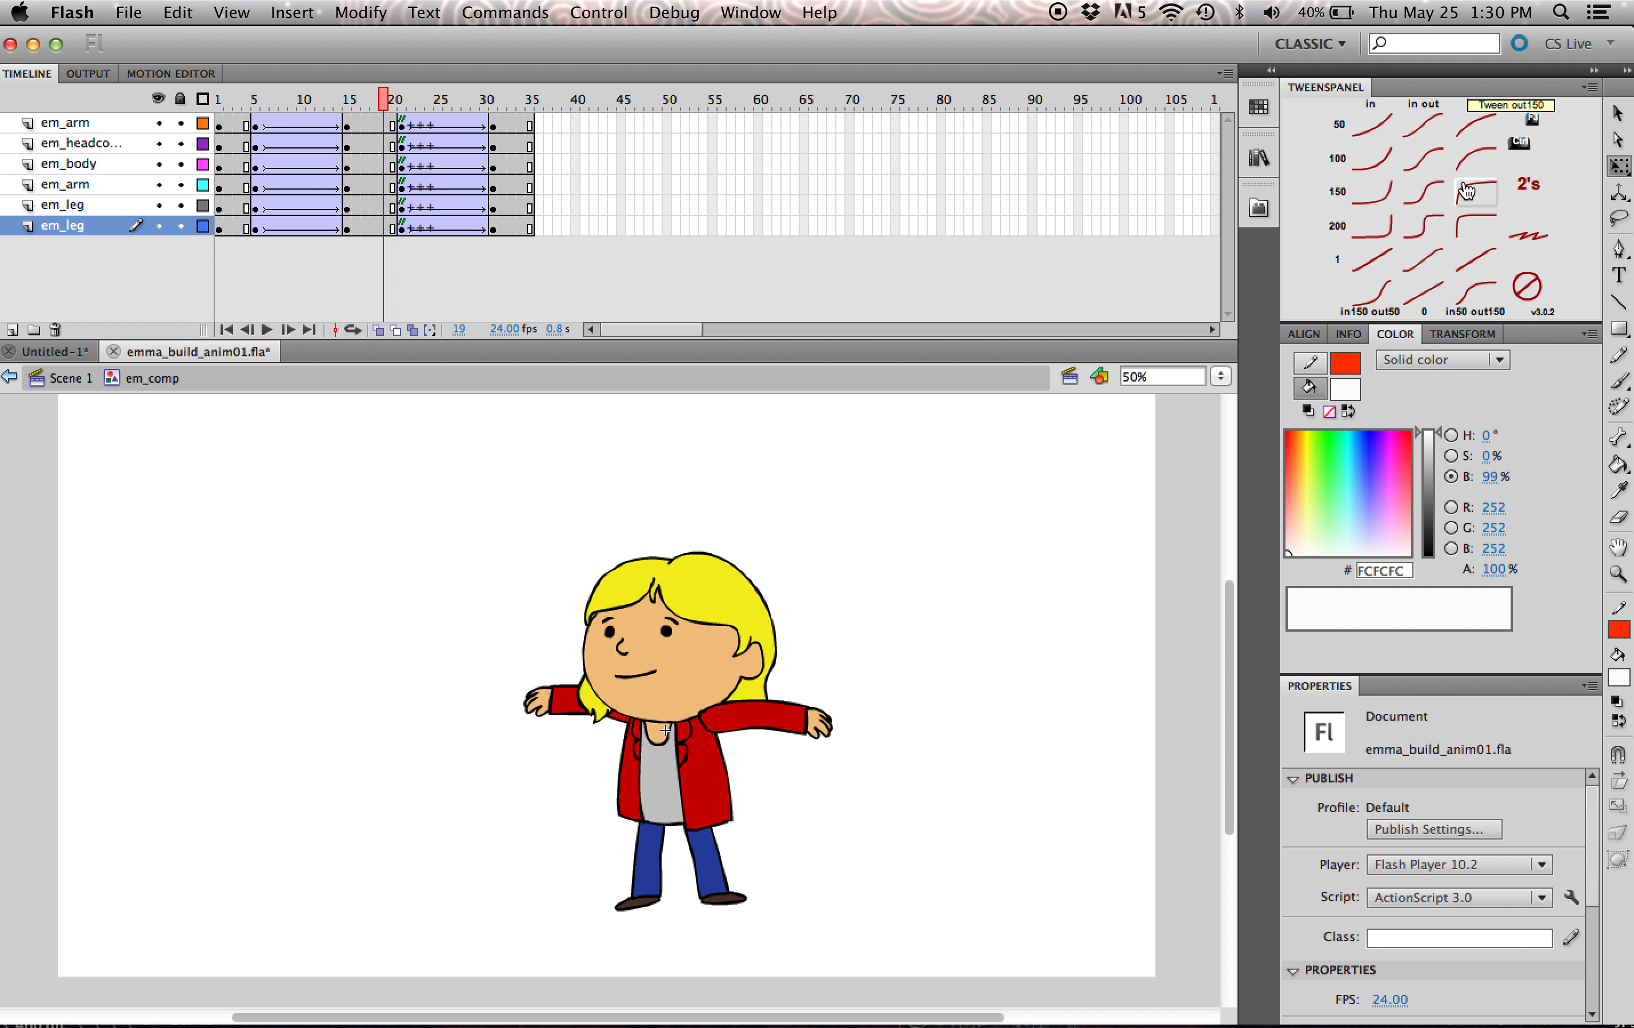
key(period)
key(period)
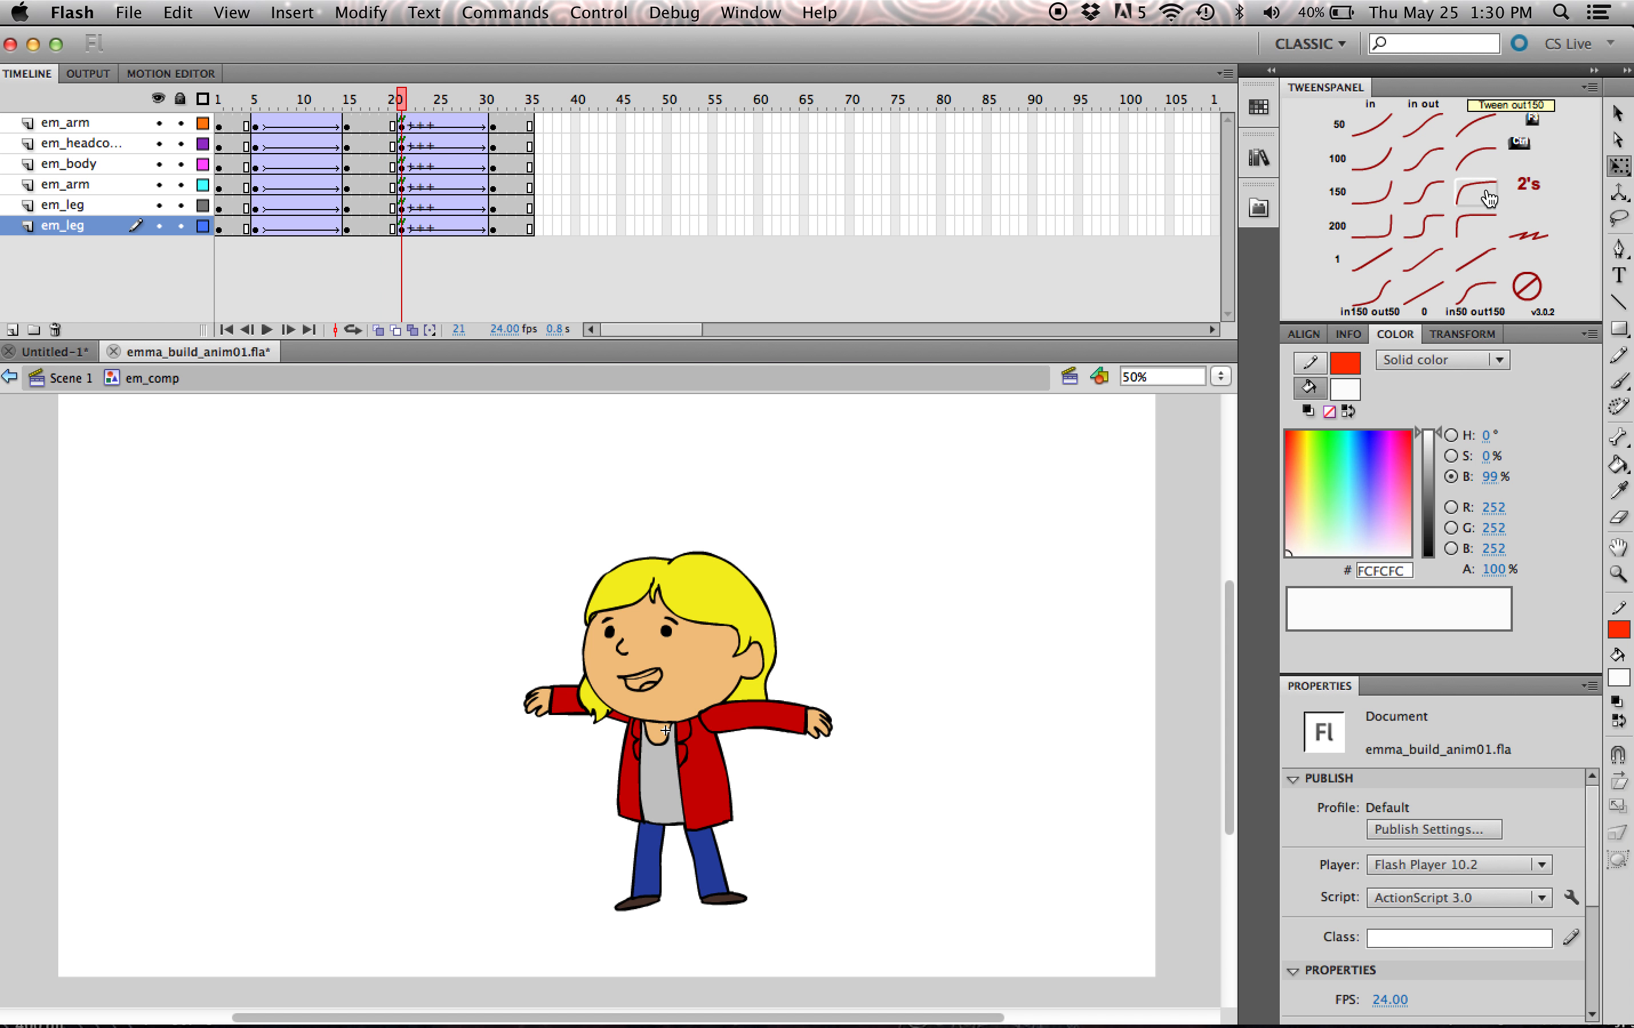
drag(395, 104, 232, 111)
key(Return)
key(Return)
drag(373, 103, 175, 200)
key(Return)
key(Return)
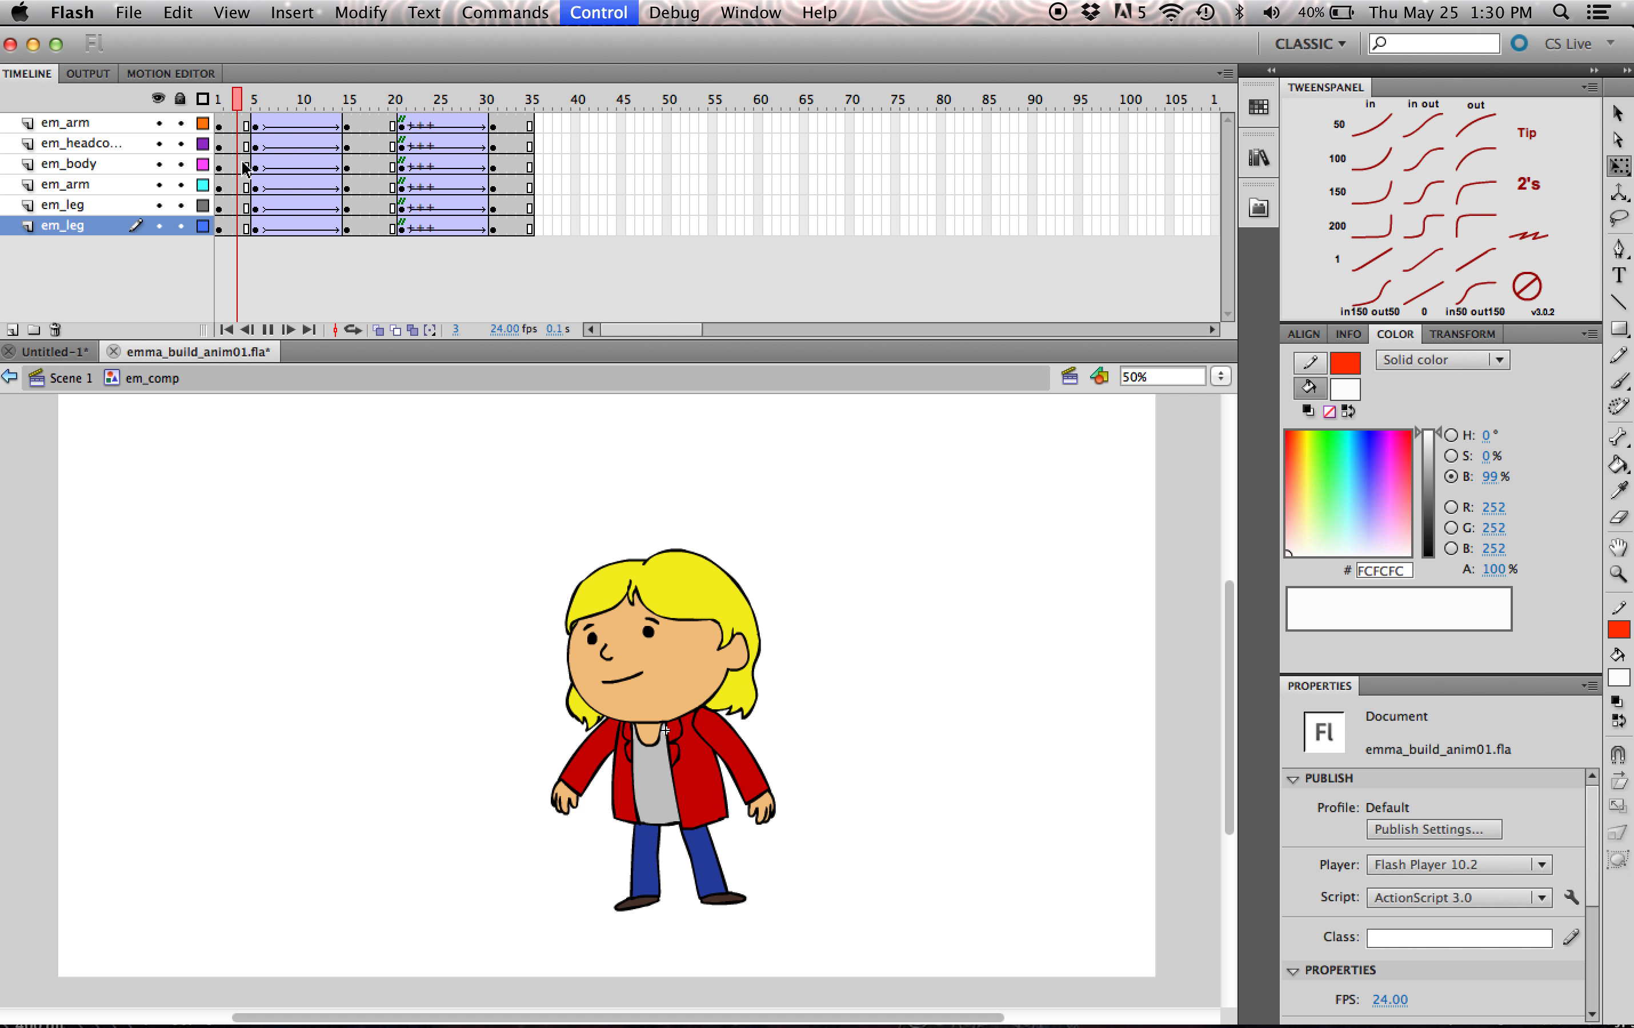
key(Return)
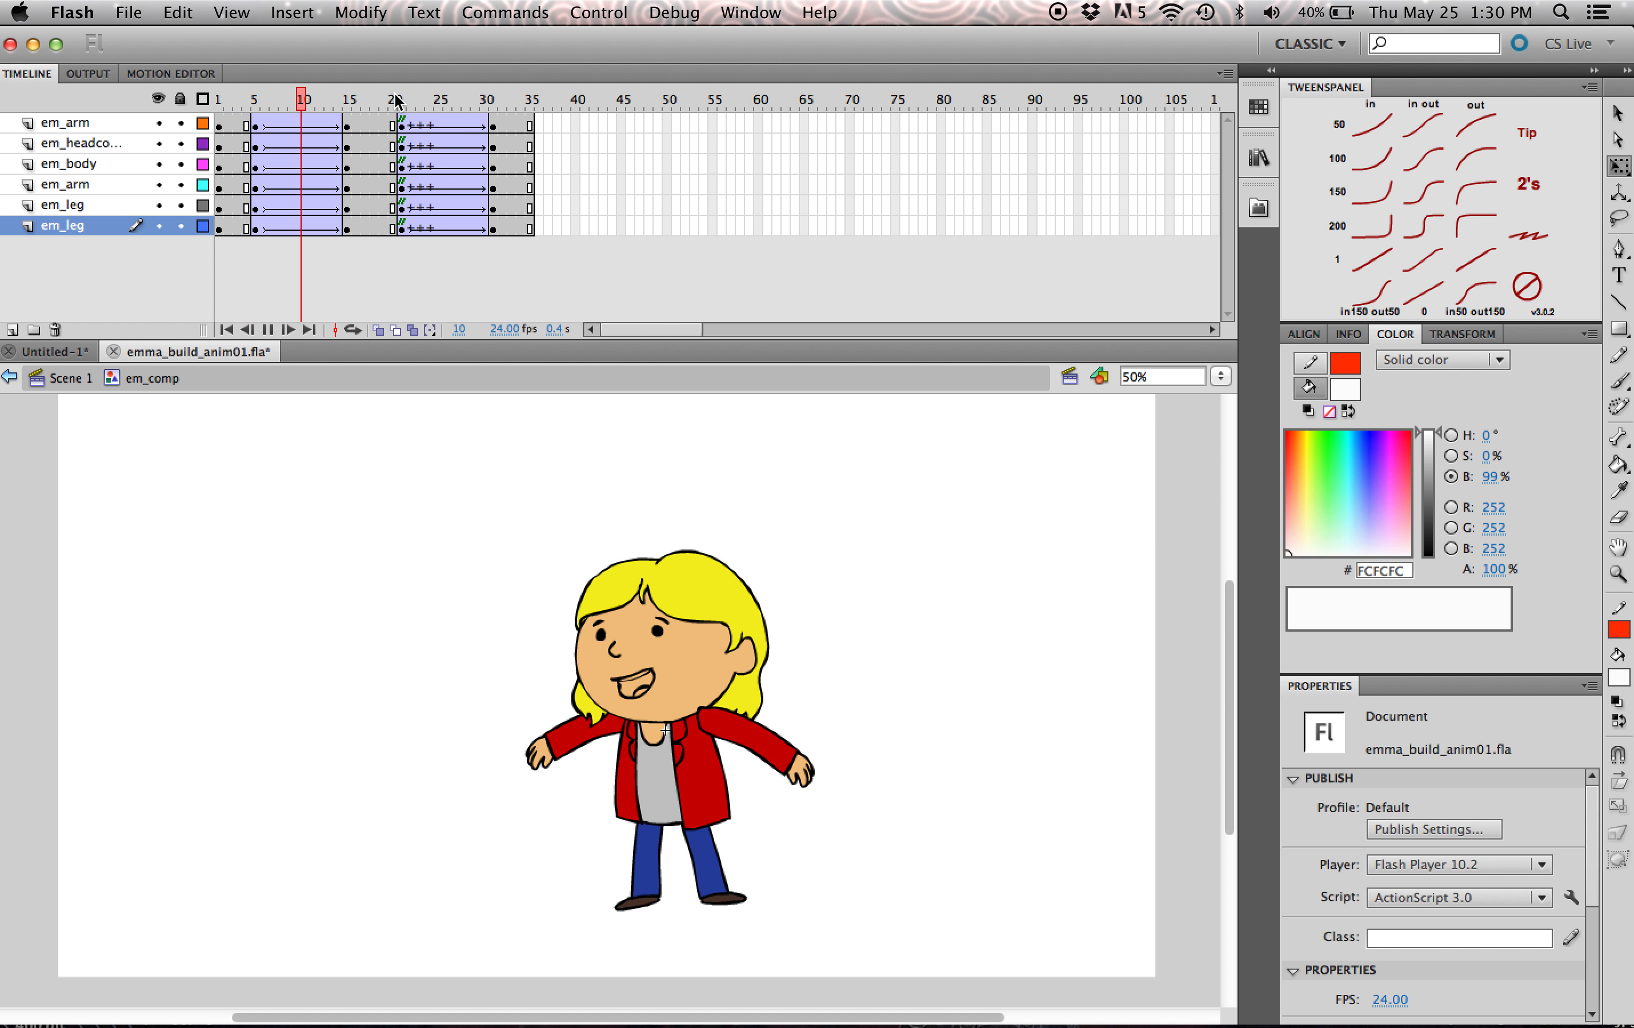
key(Return)
drag(390, 102, 228, 103)
- Copy the opening rest pose of all six layers to new keyframes at frame 41
click(401, 126)
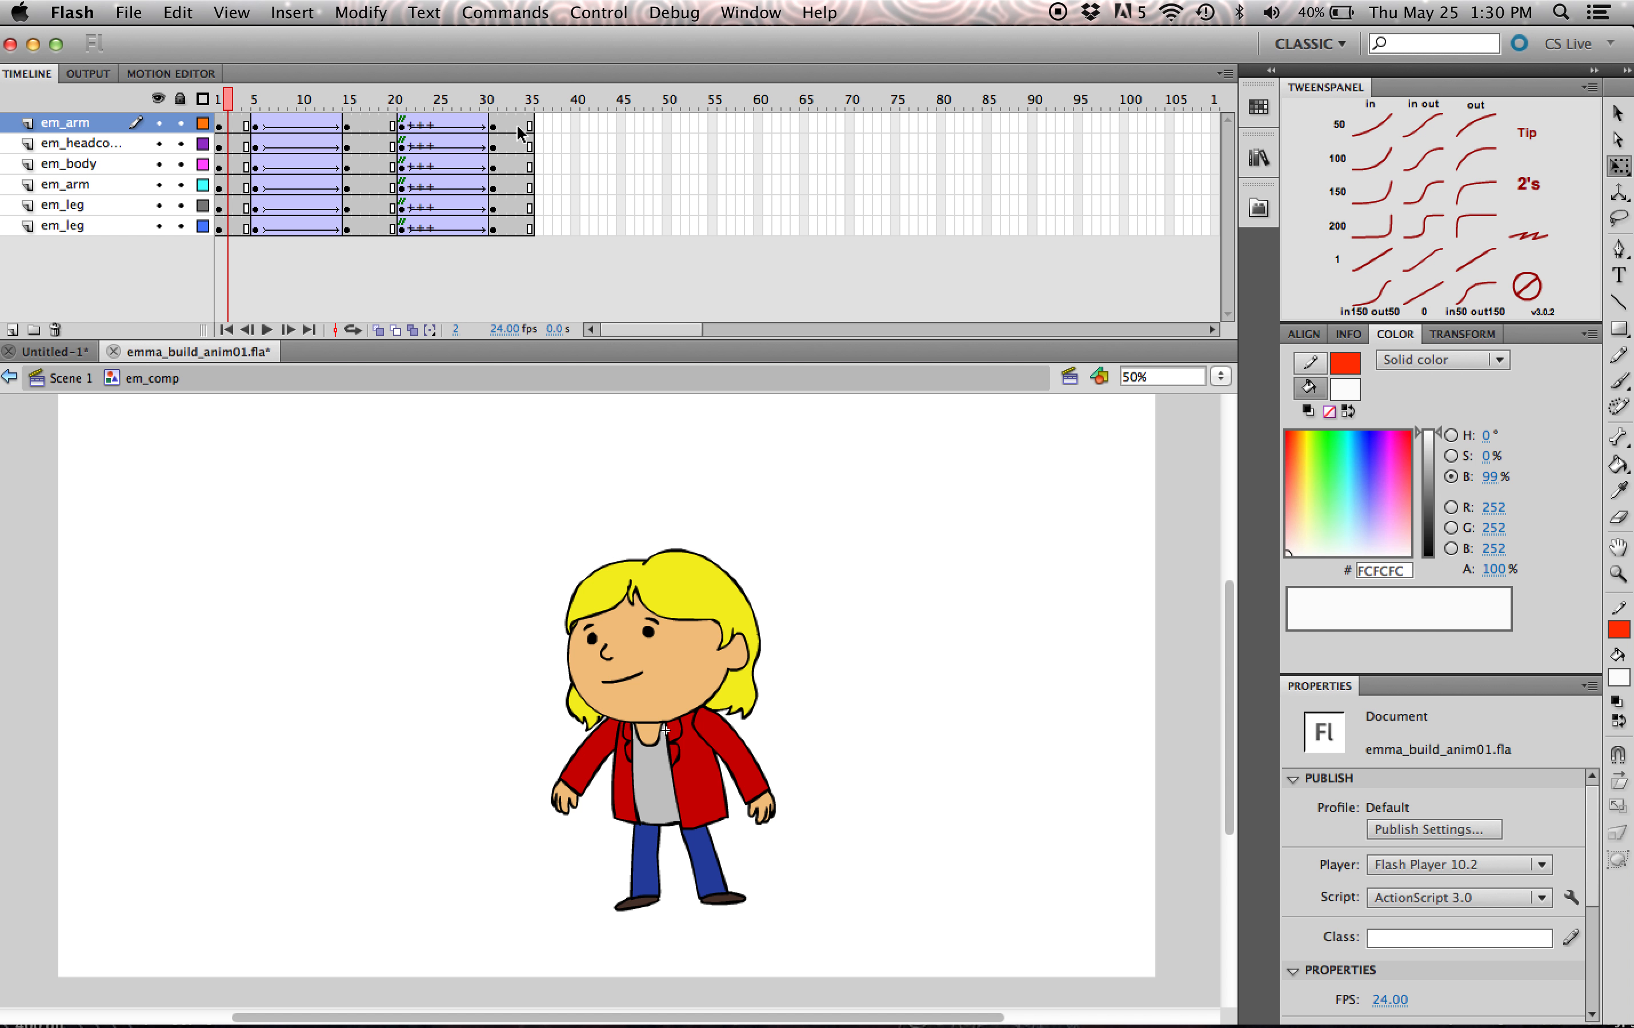
drag(246, 126, 238, 229)
click(253, 304)
click(239, 229)
shift+click(239, 125)
drag(240, 126, 554, 226)
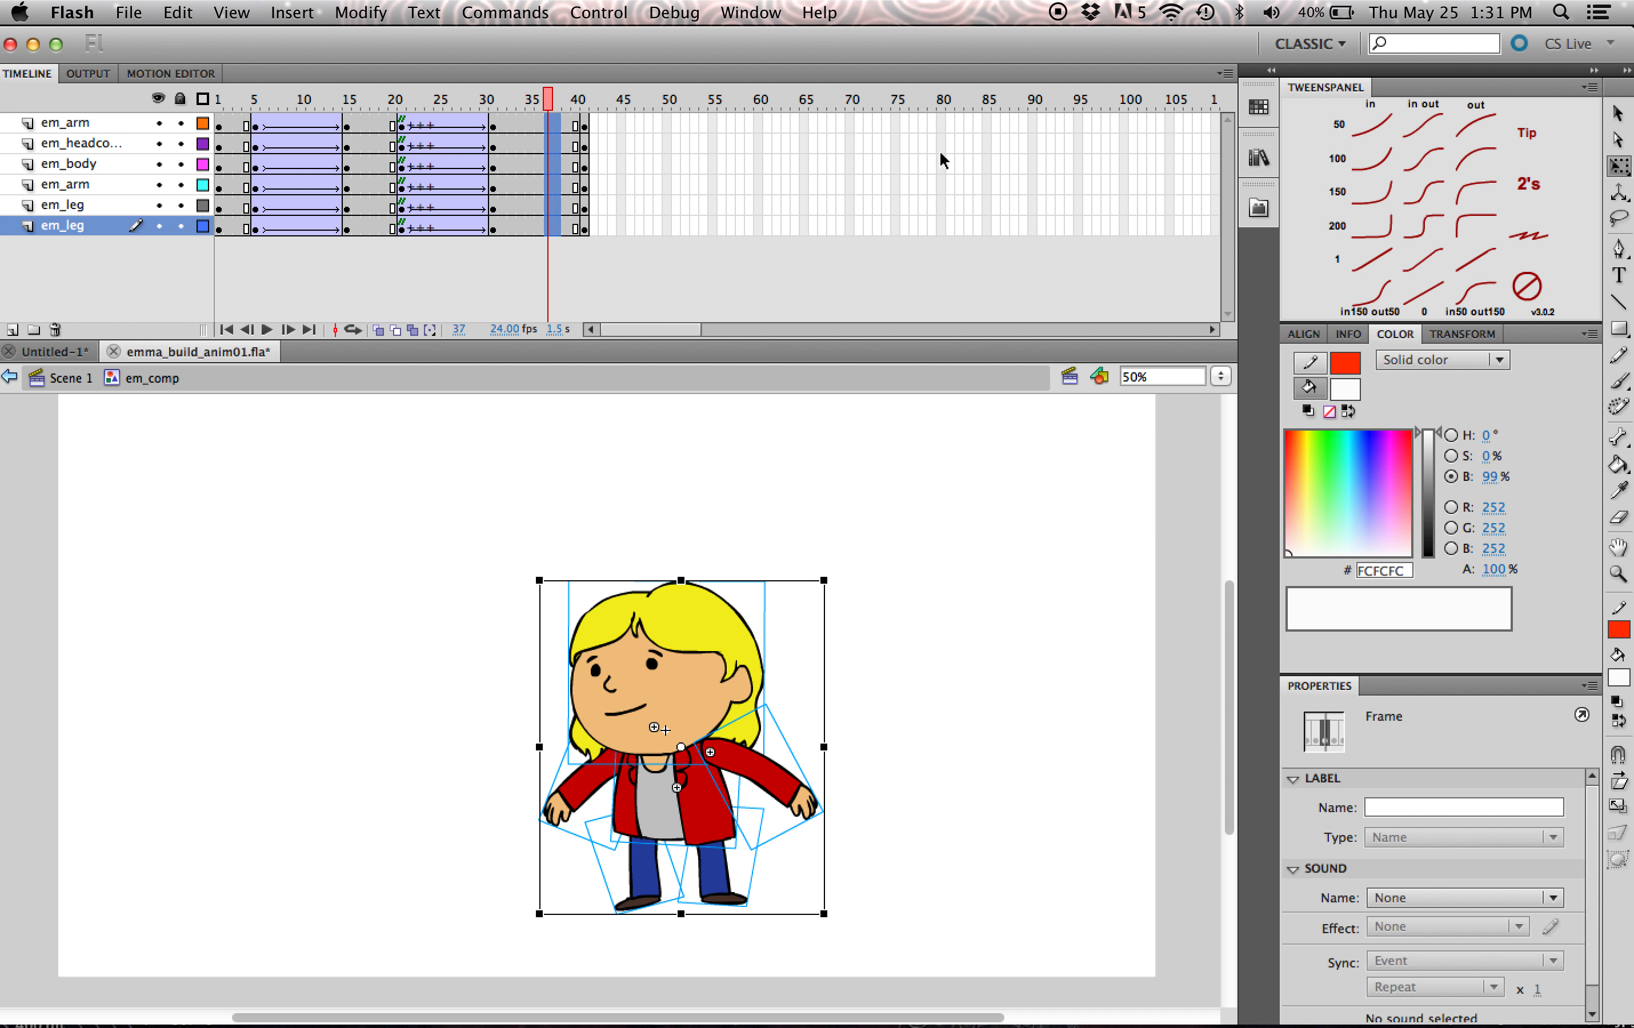
- Apply the in50out150 tween between frames 31 and 41 on all layers and play back the animation
click(1471, 293)
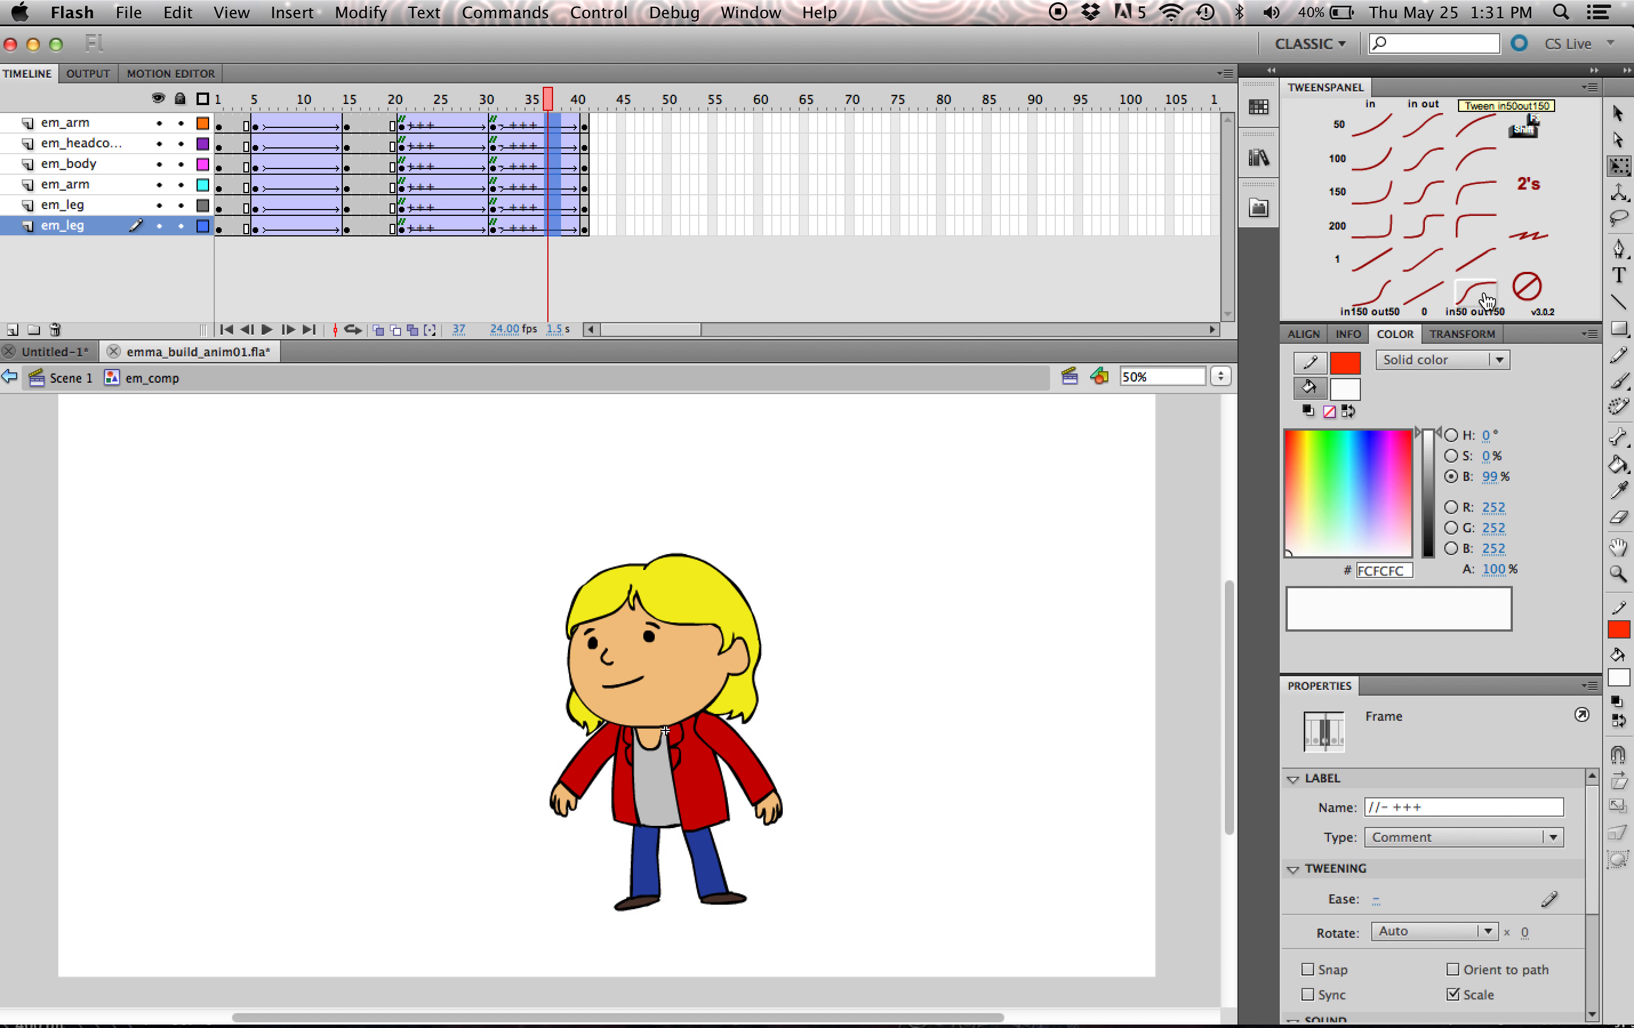
click(382, 108)
drag(382, 109, 175, 307)
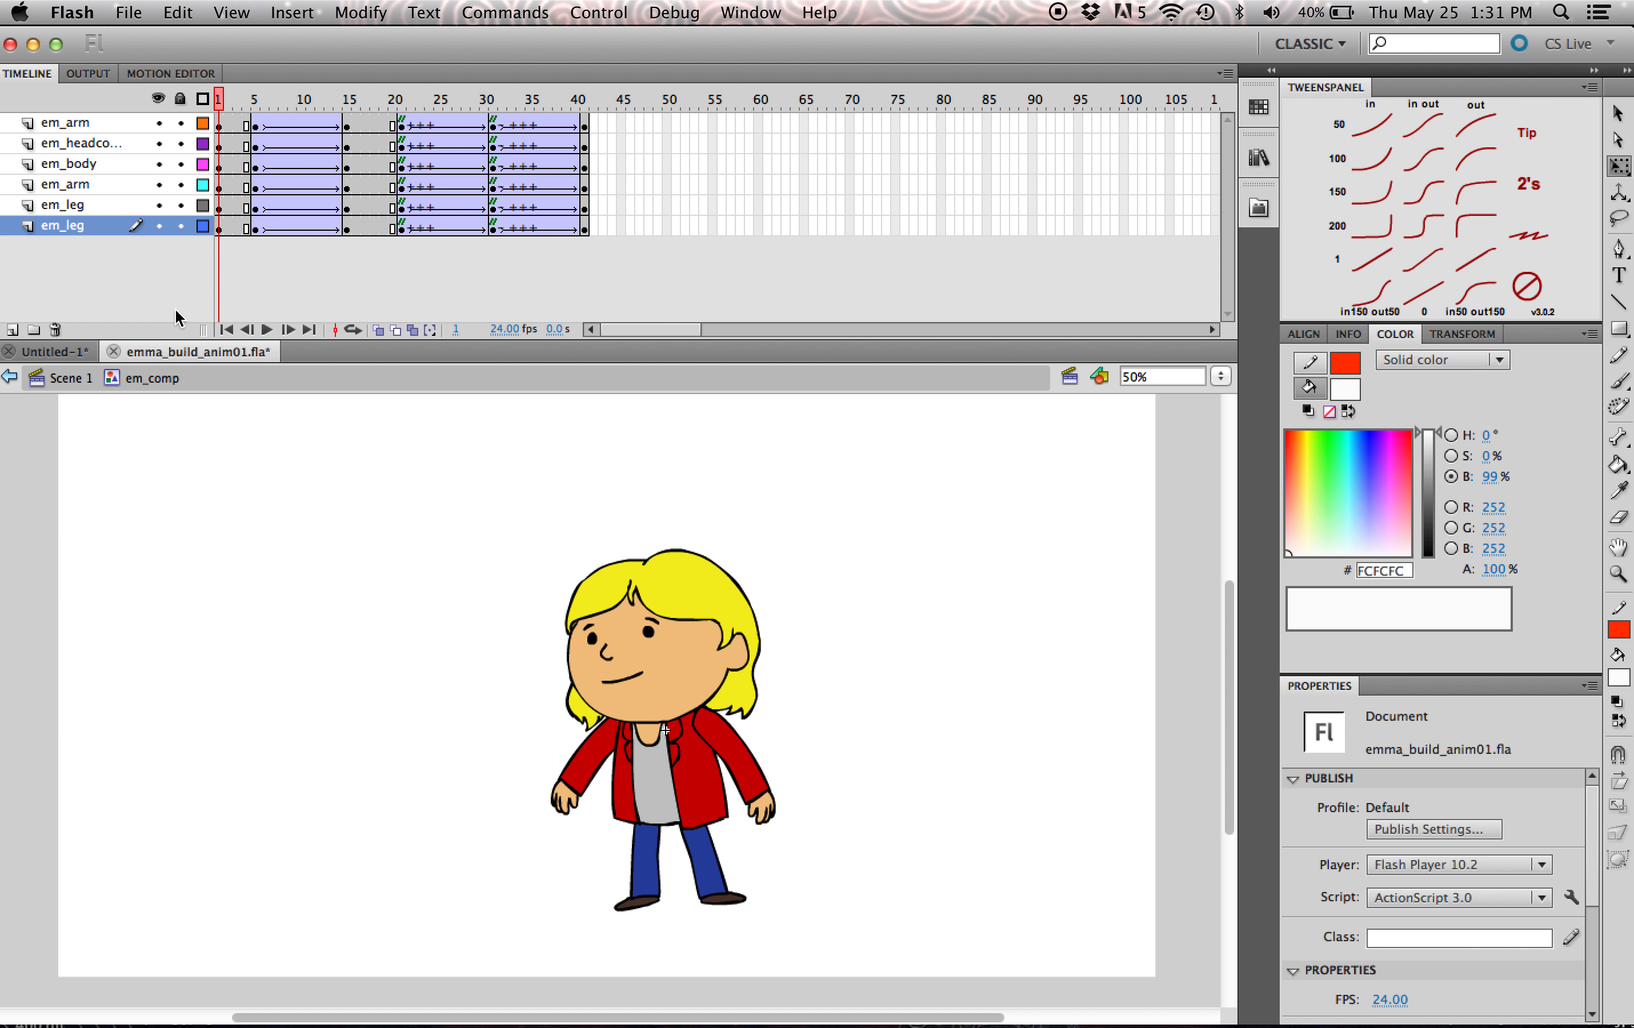
click(268, 334)
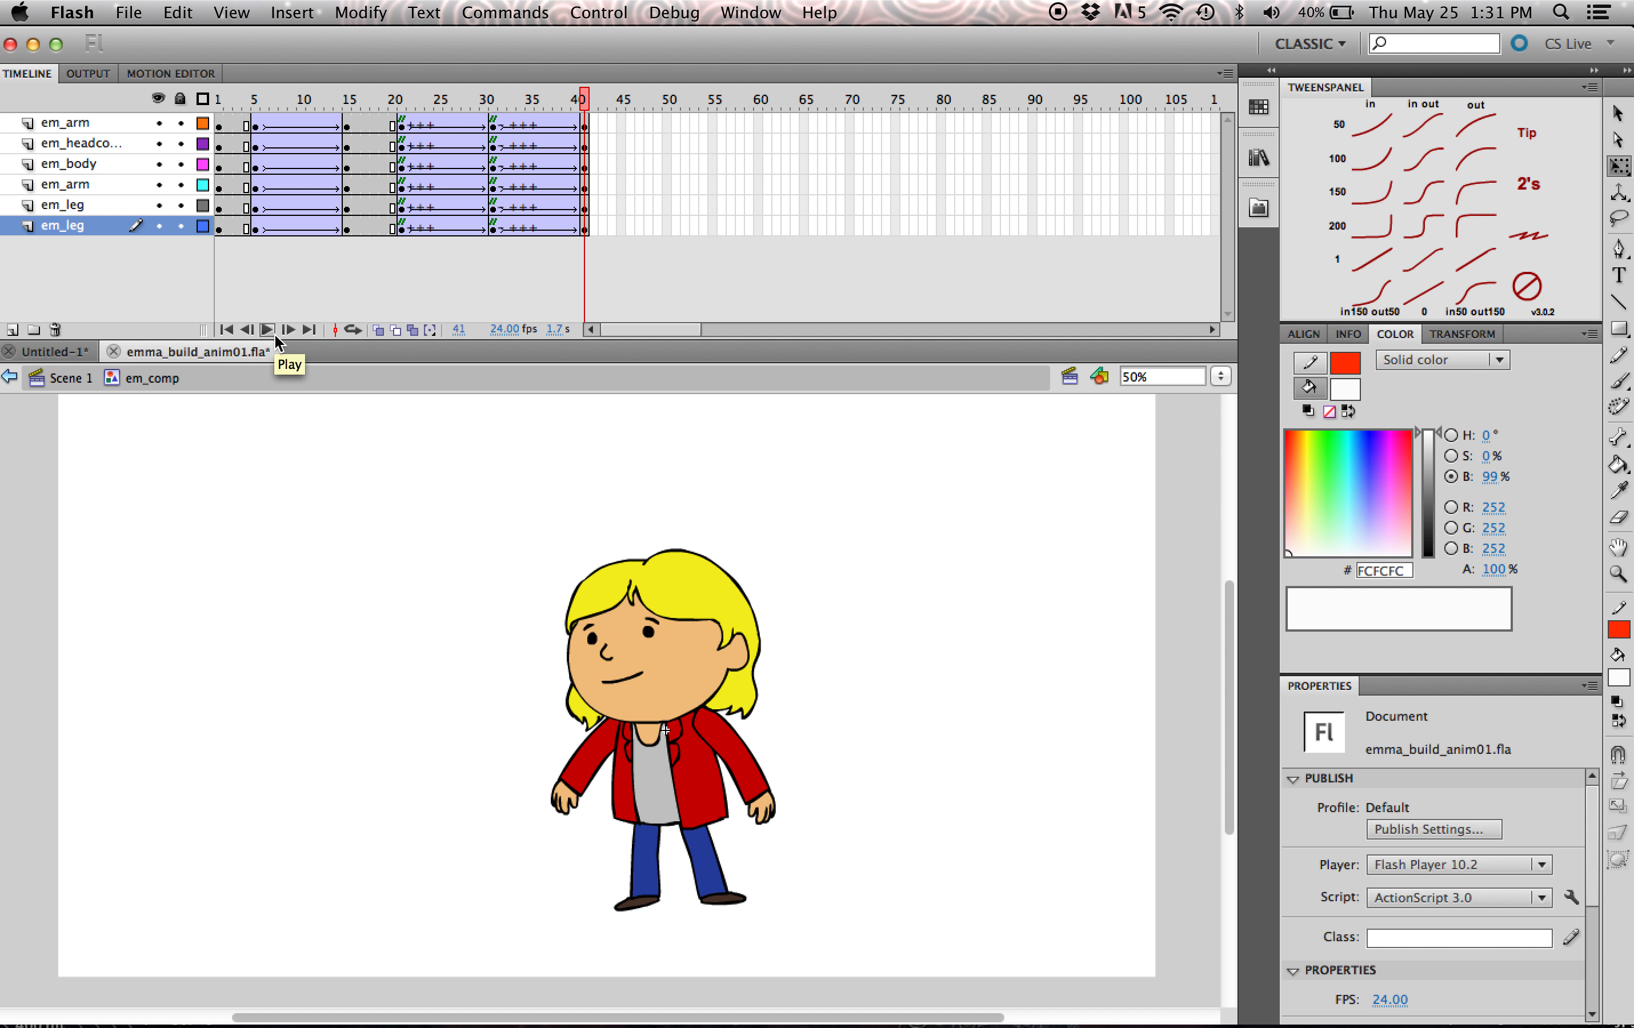
drag(253, 96, 632, 199)
- Extend all six em_comp layers to frame 50 and scrub through the animation
drag(668, 126, 673, 228)
key(F5)
drag(538, 99, 96, 143)
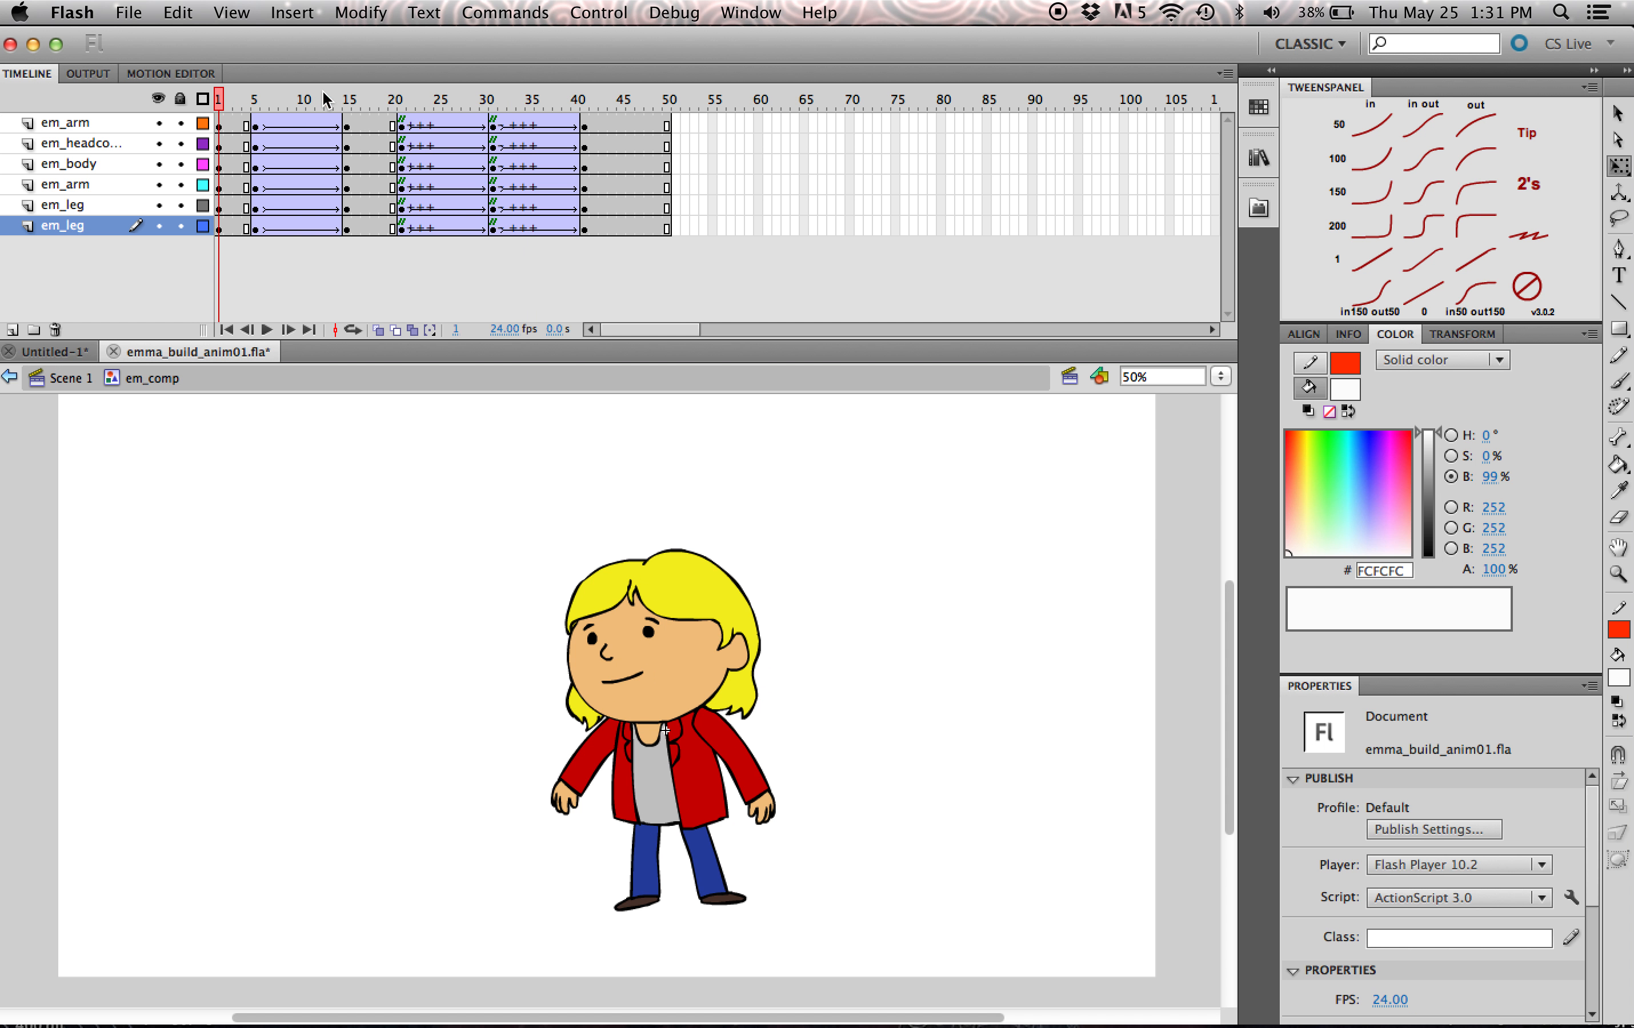
drag(252, 100, 613, 139)
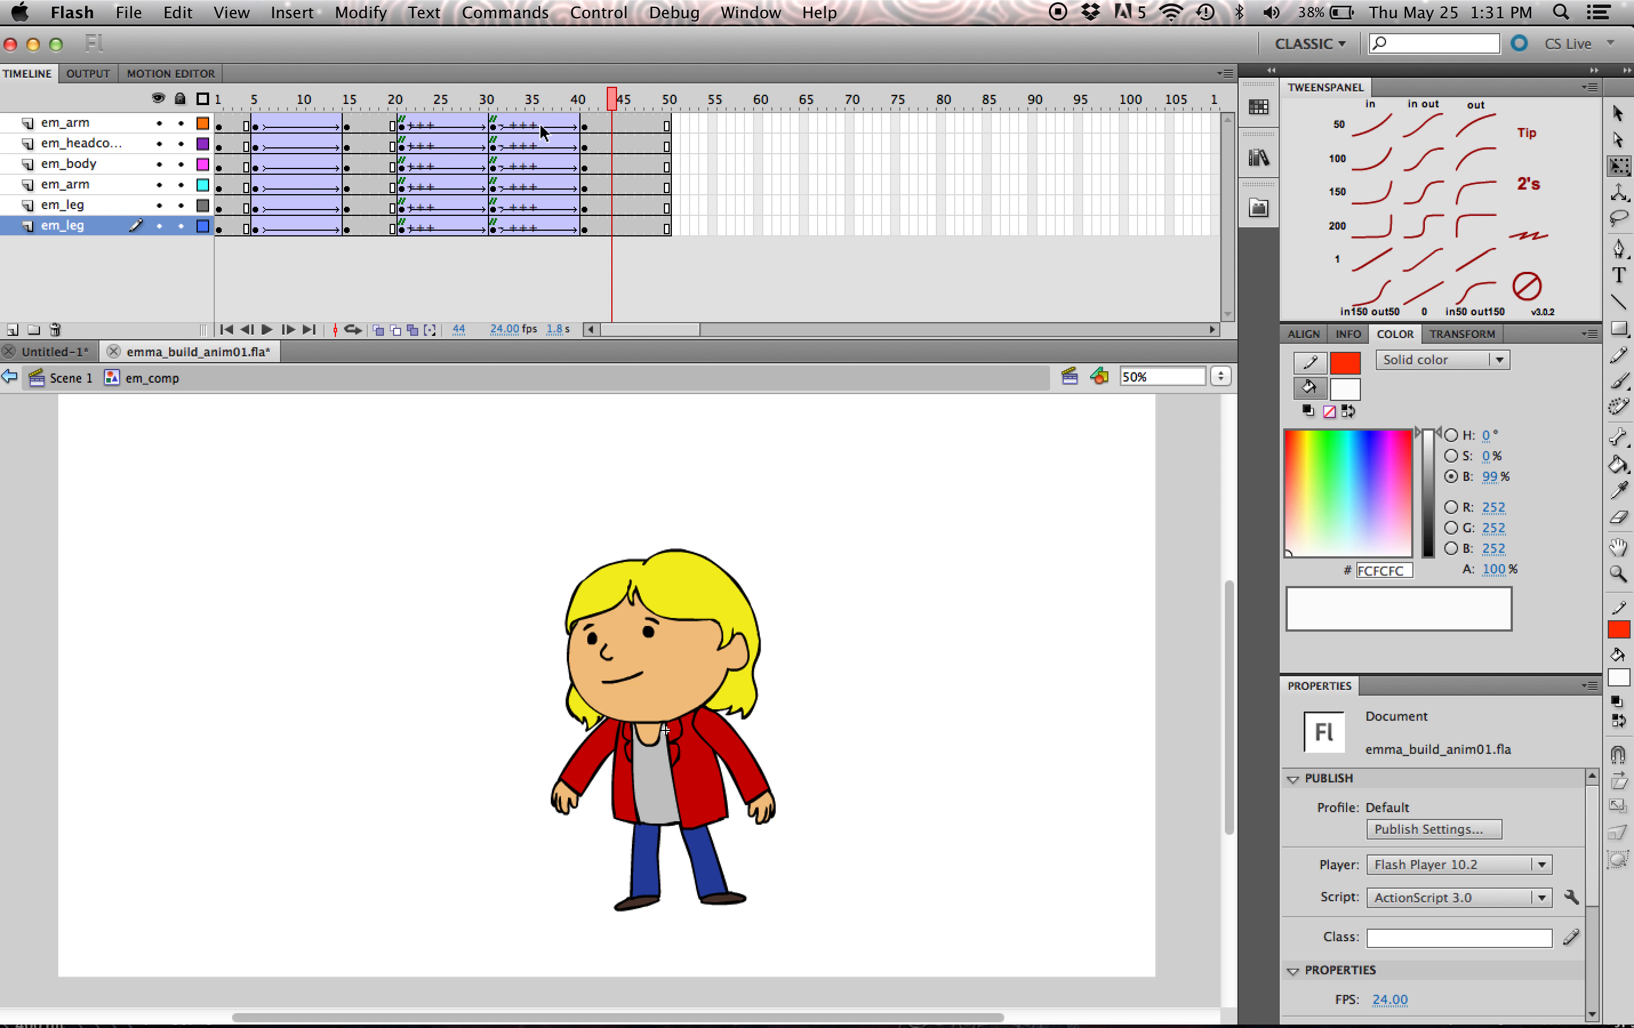
- Compare the em_headcomp instance's looping first-frame setting at frames 31 and 41
click(677, 600)
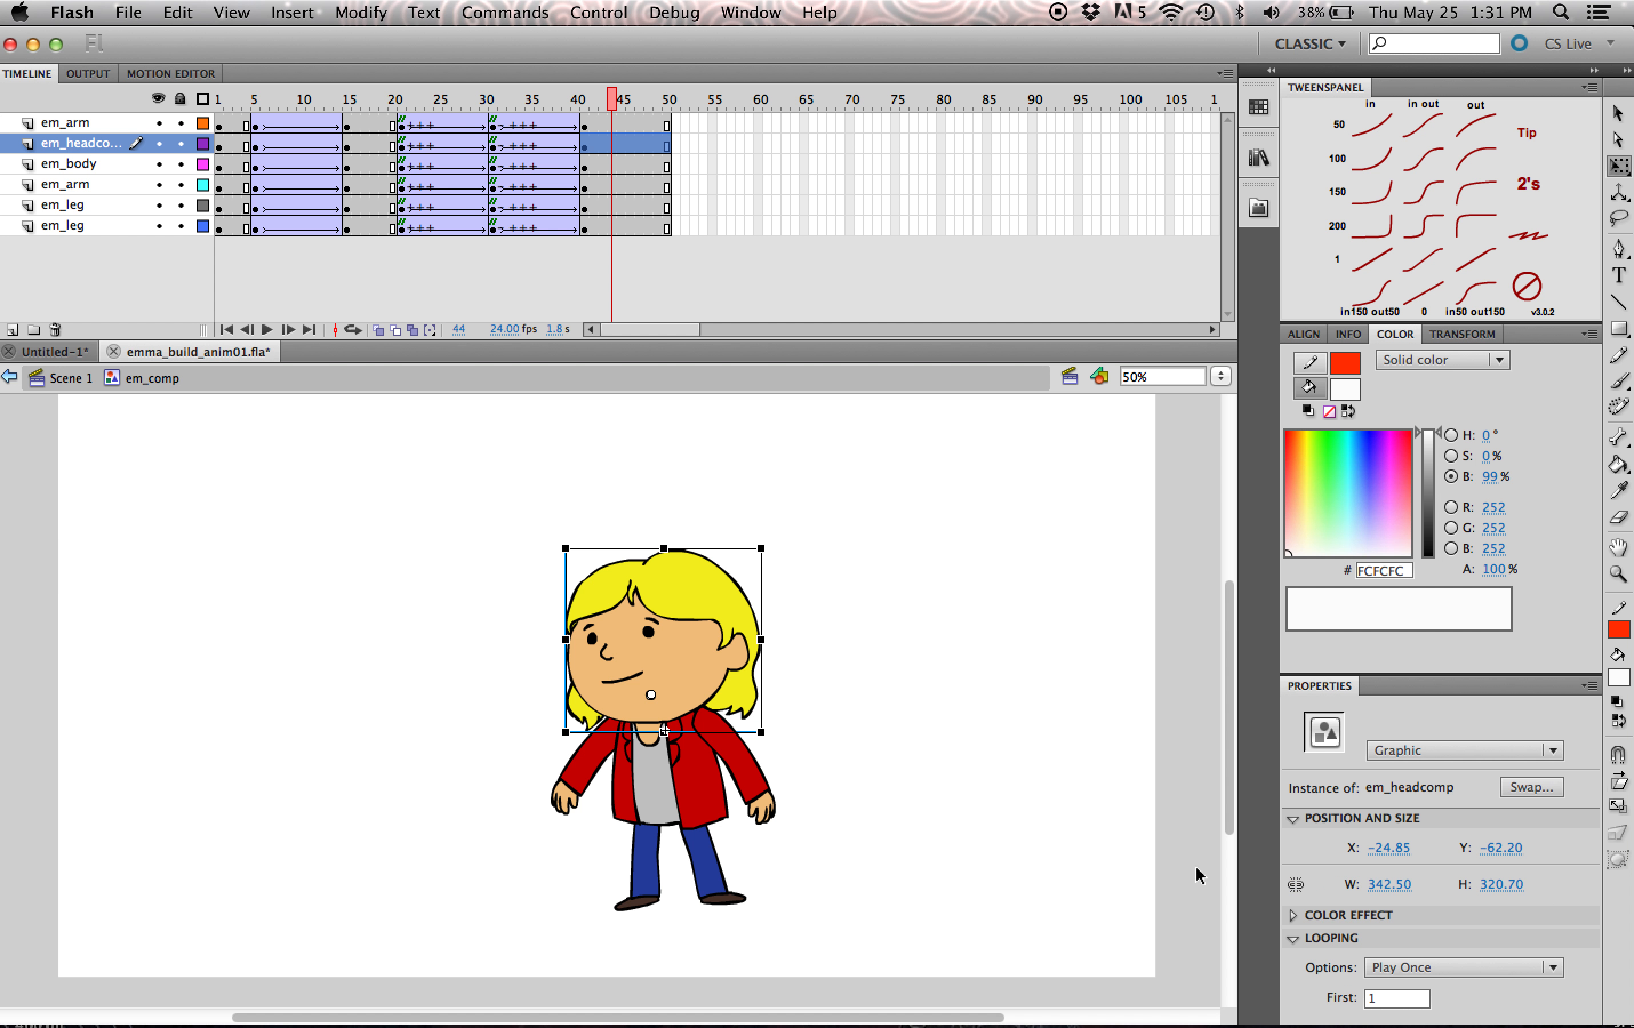
click(584, 100)
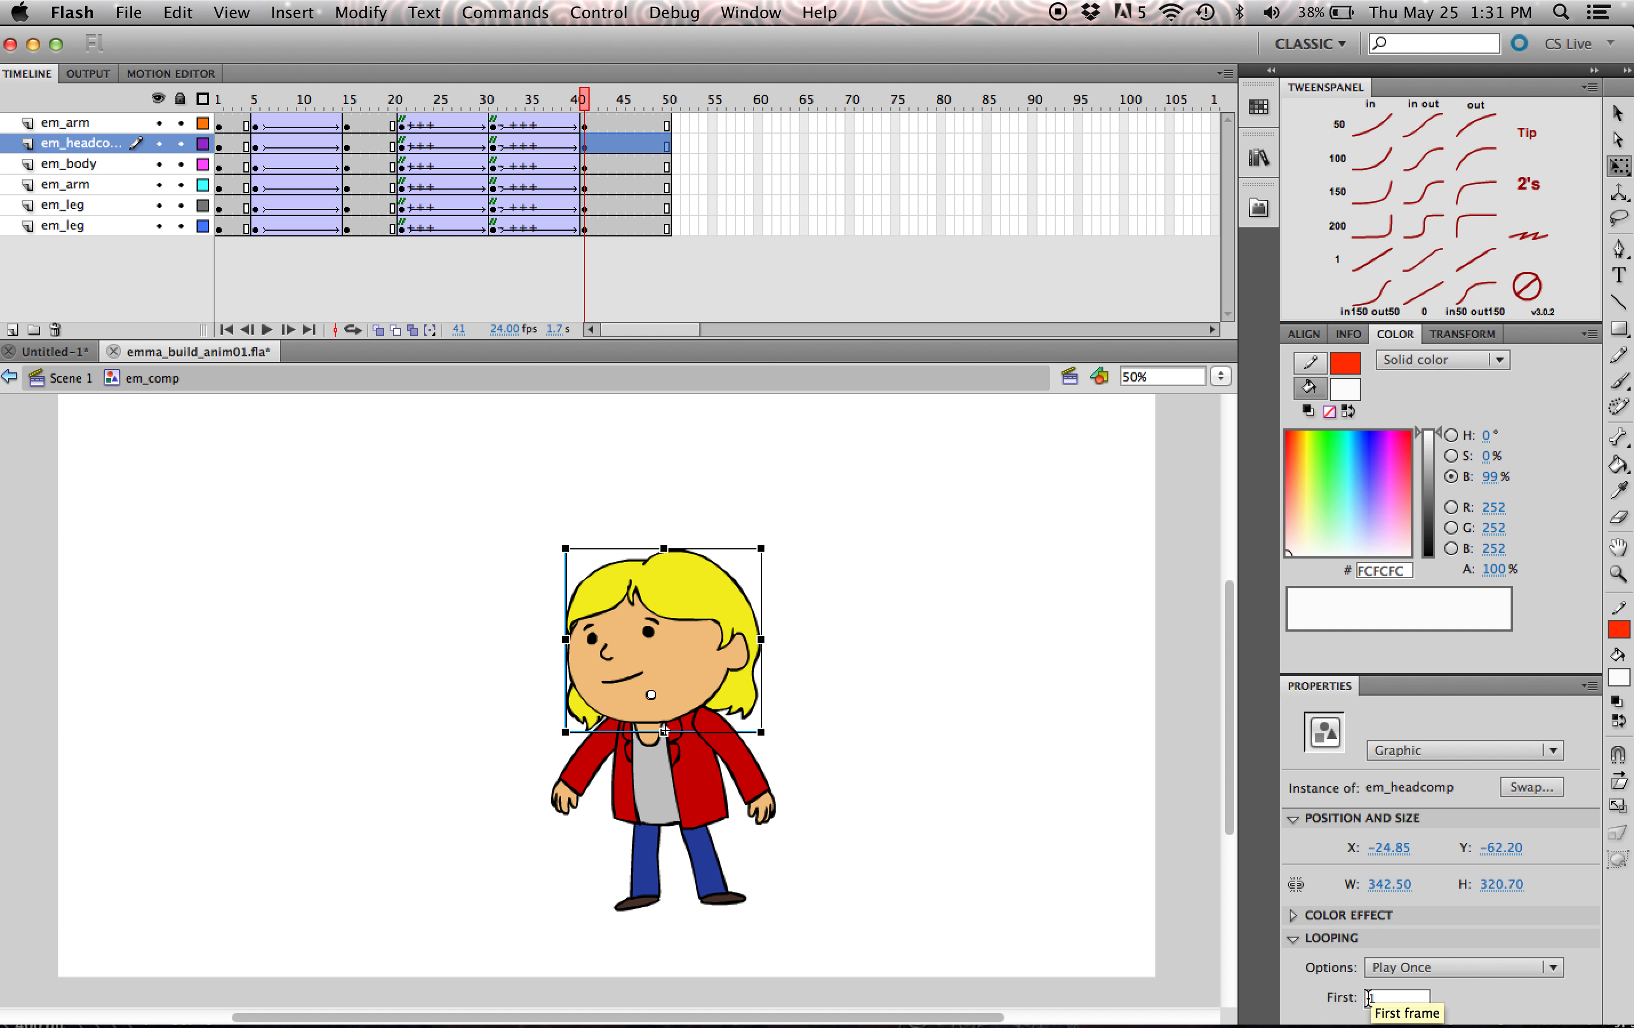
drag(399, 104, 204, 112)
click(493, 105)
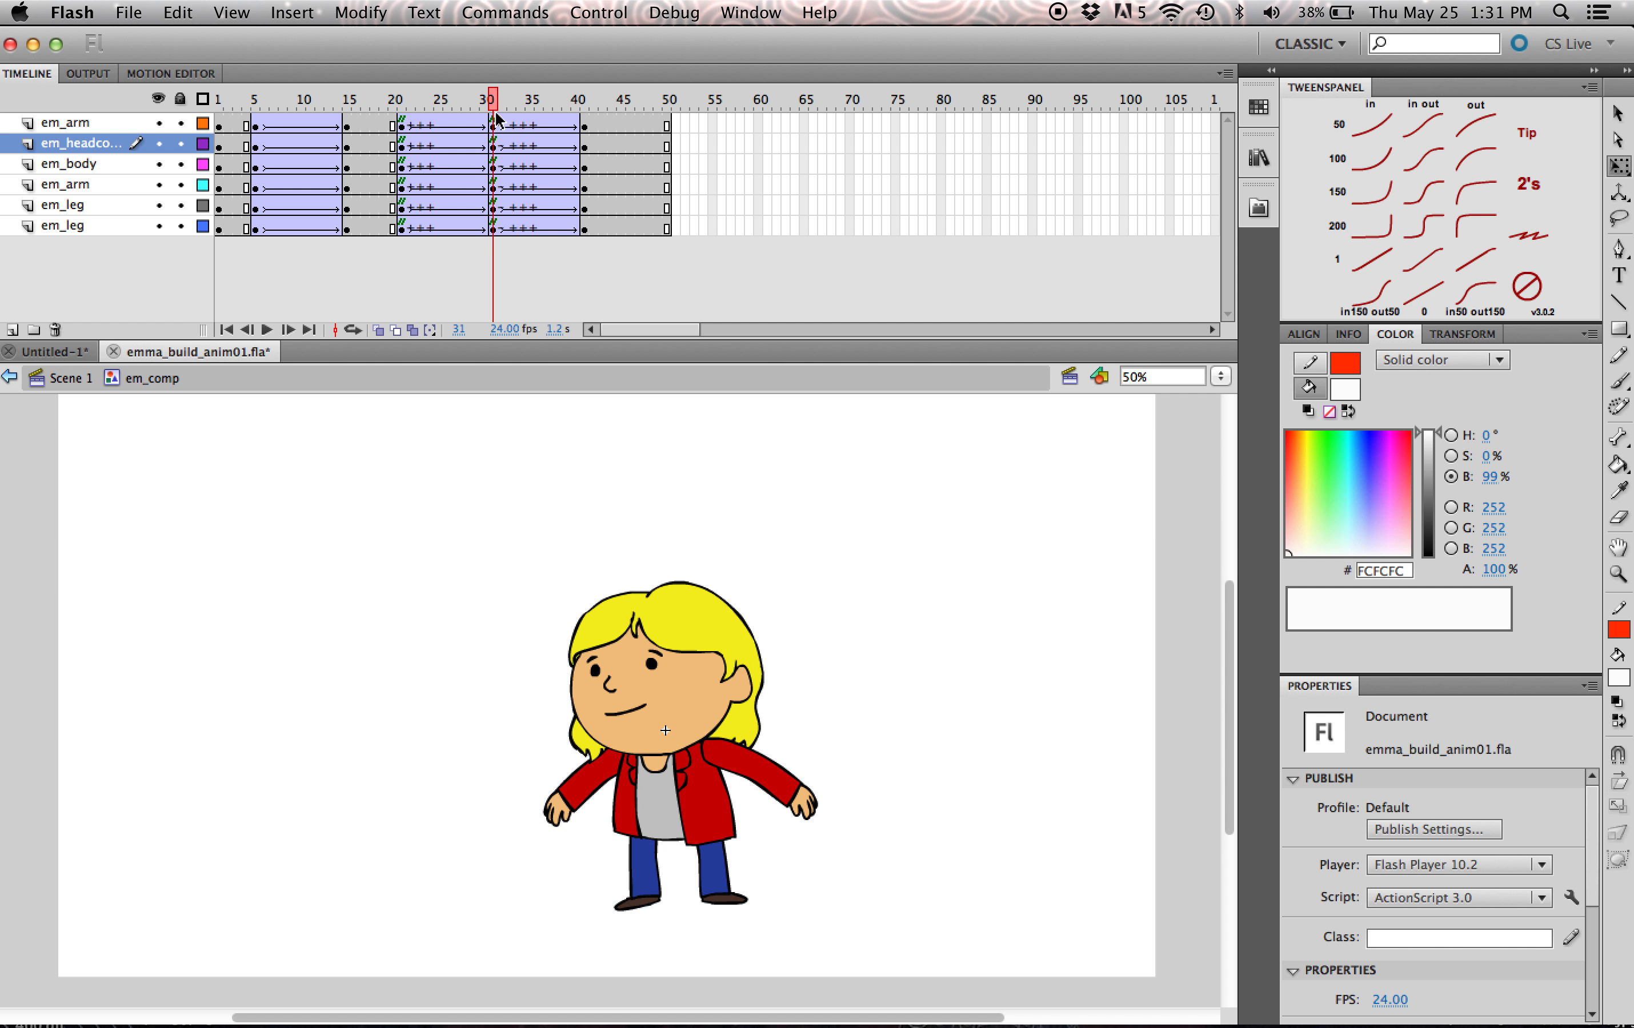
click(707, 674)
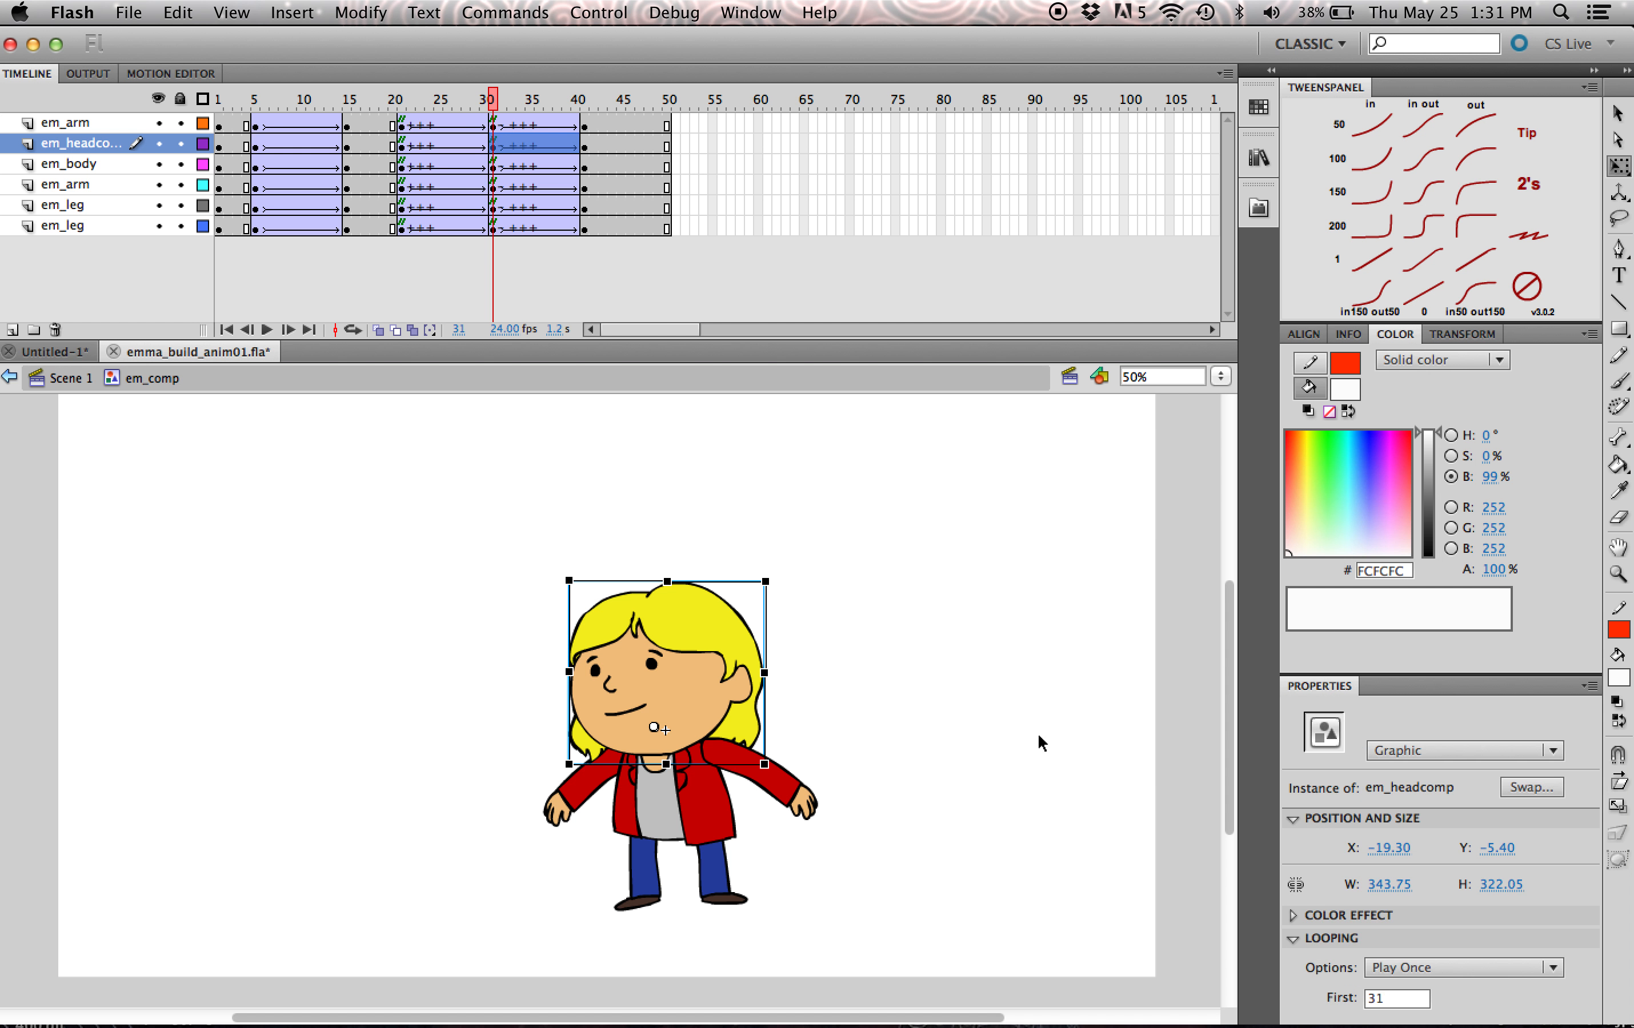
drag(492, 105, 582, 99)
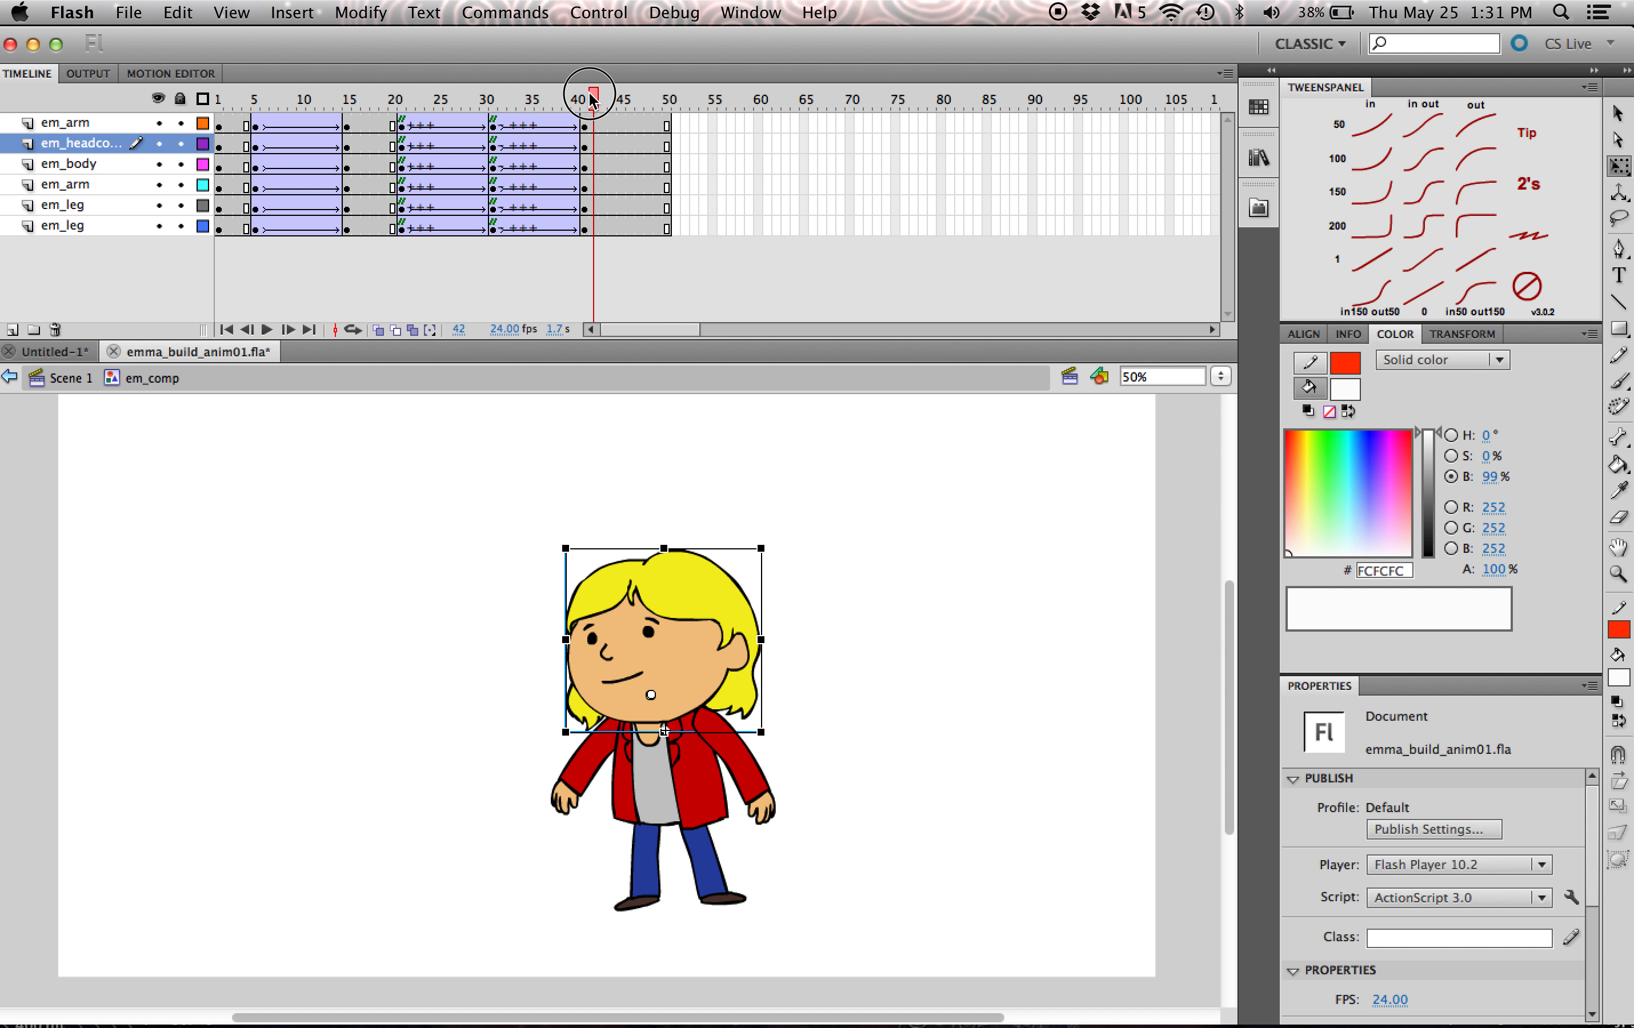
click(692, 589)
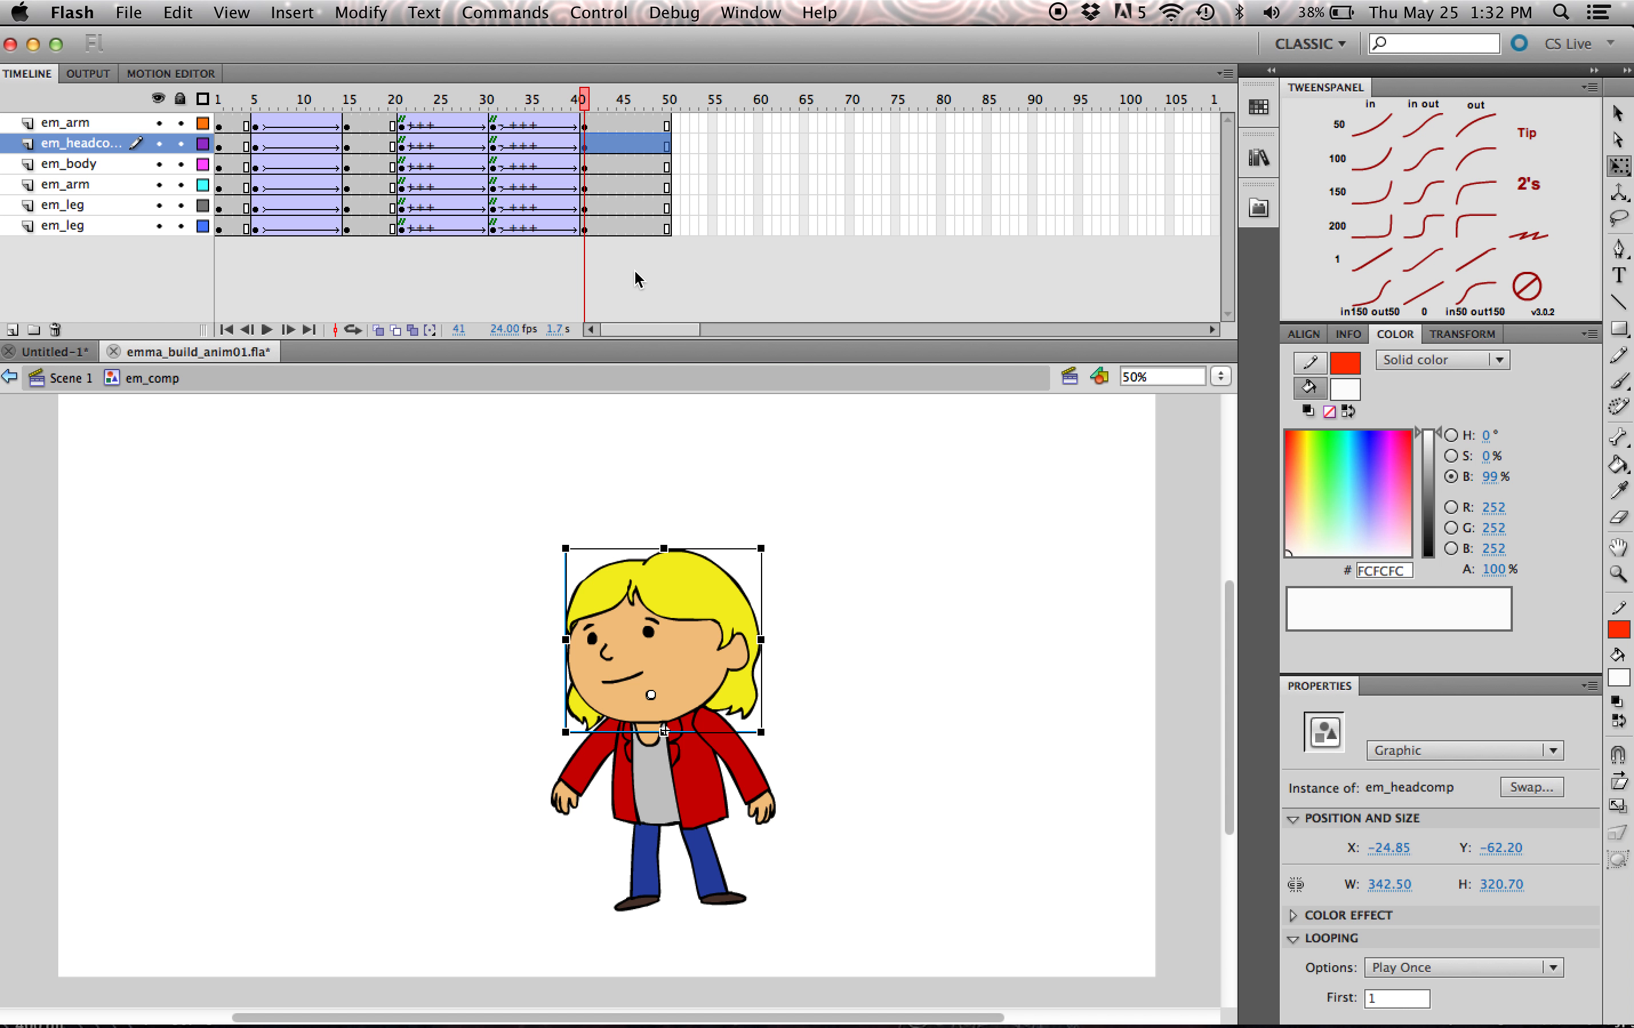
- Copy the frame 4 rest pose of all layers to frame 105 and select the front em_arm at frame 44
drag(246, 125, 246, 225)
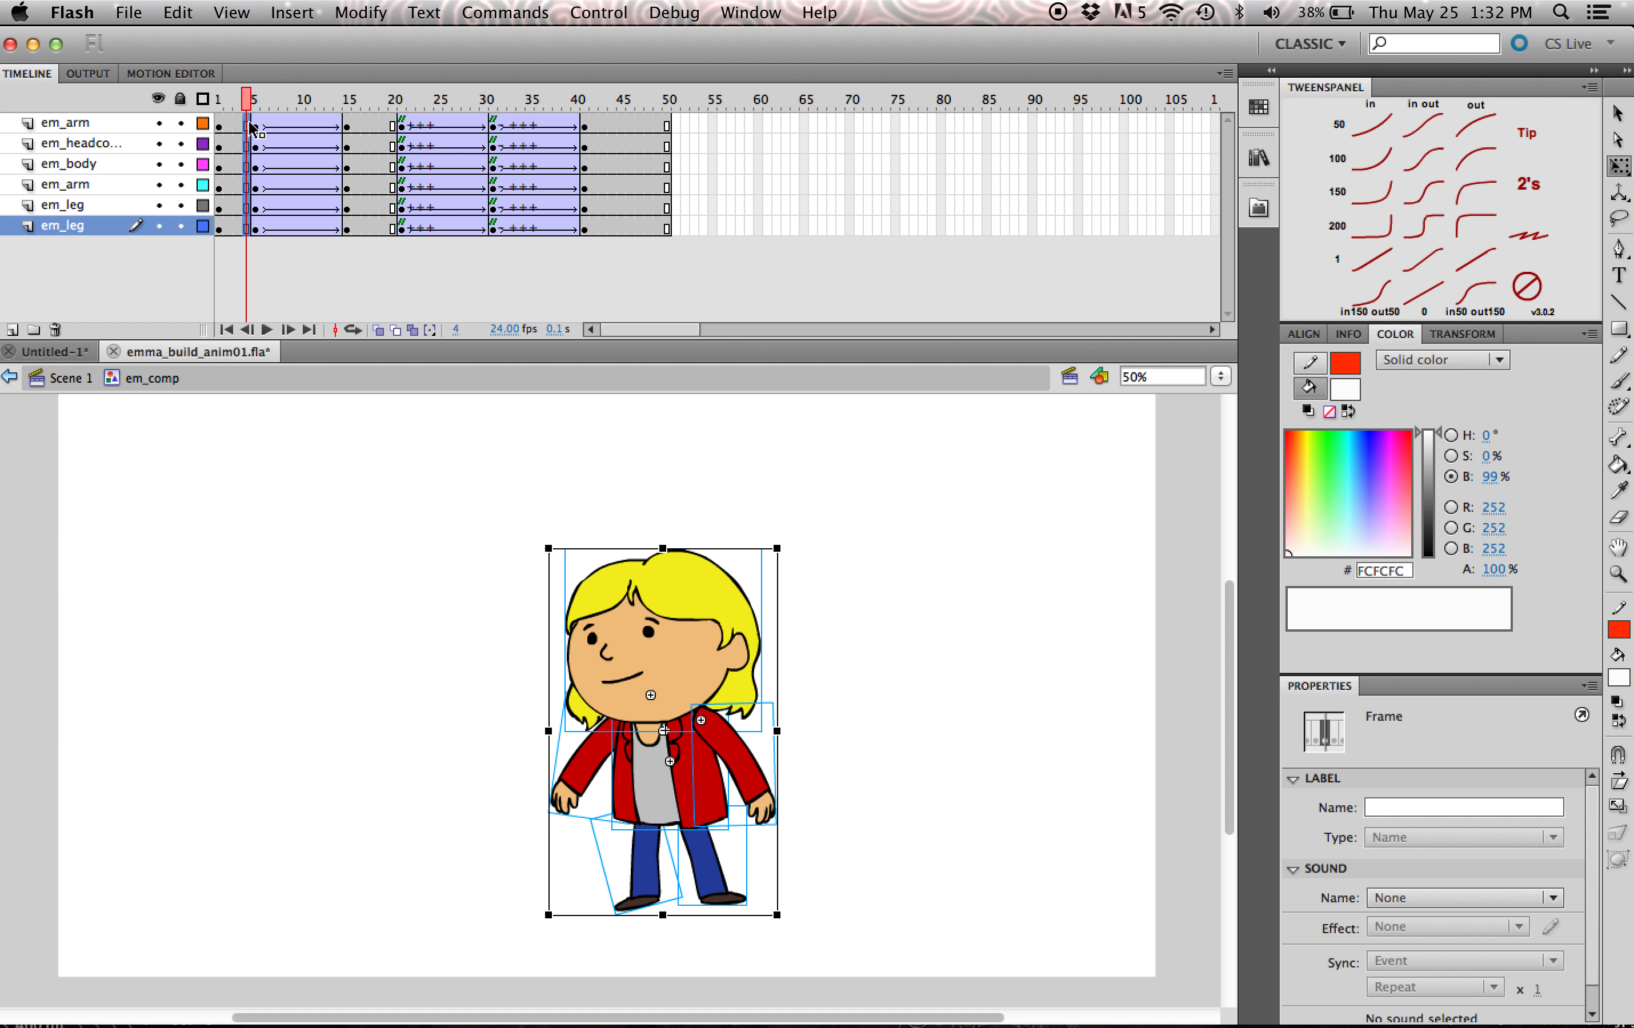
drag(261, 126, 1170, 136)
click(582, 106)
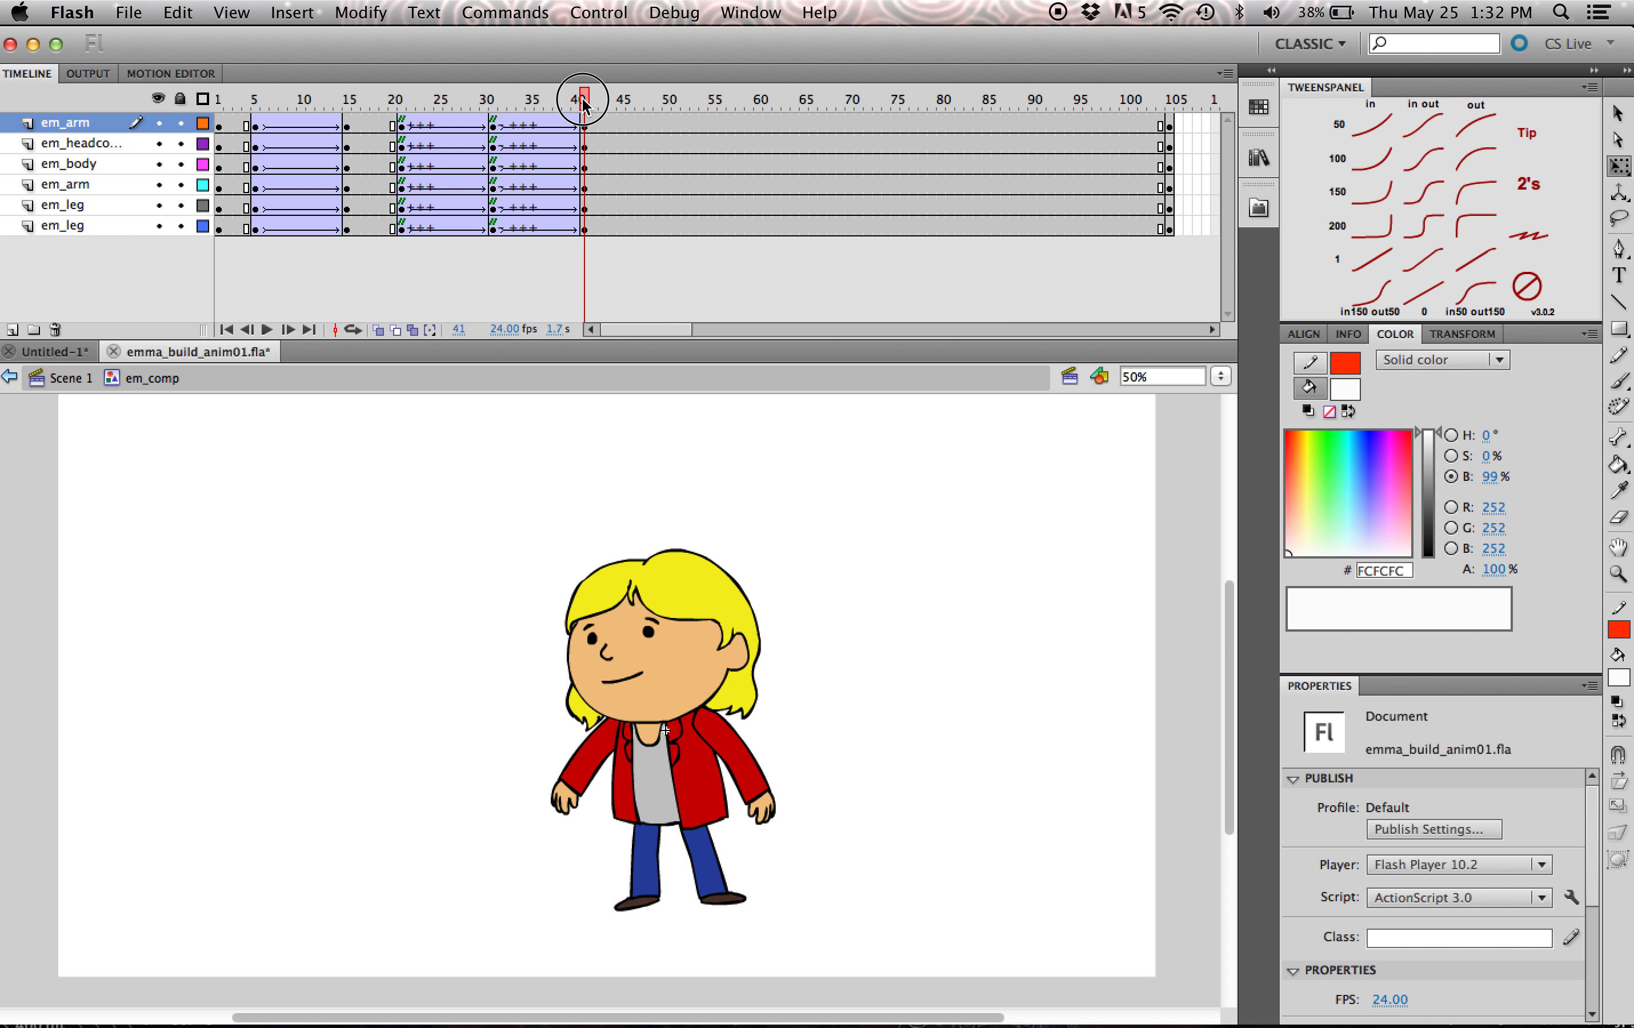
drag(578, 115, 612, 157)
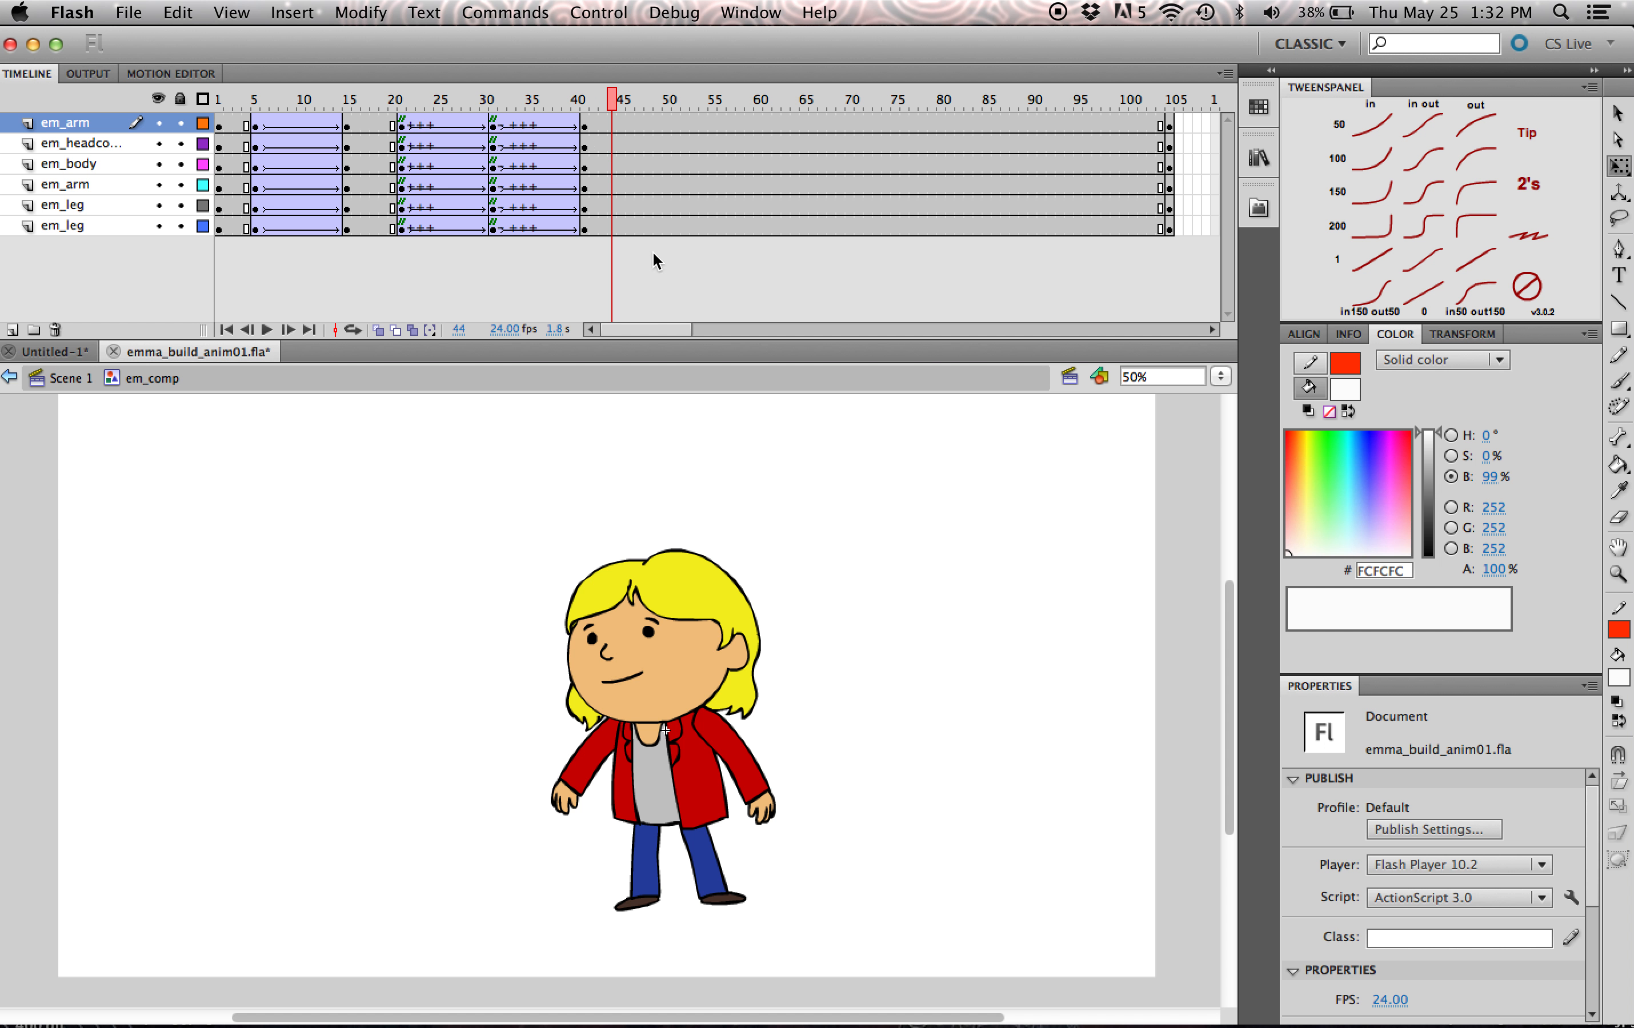
drag(1230, 678, 1226, 682)
click(749, 768)
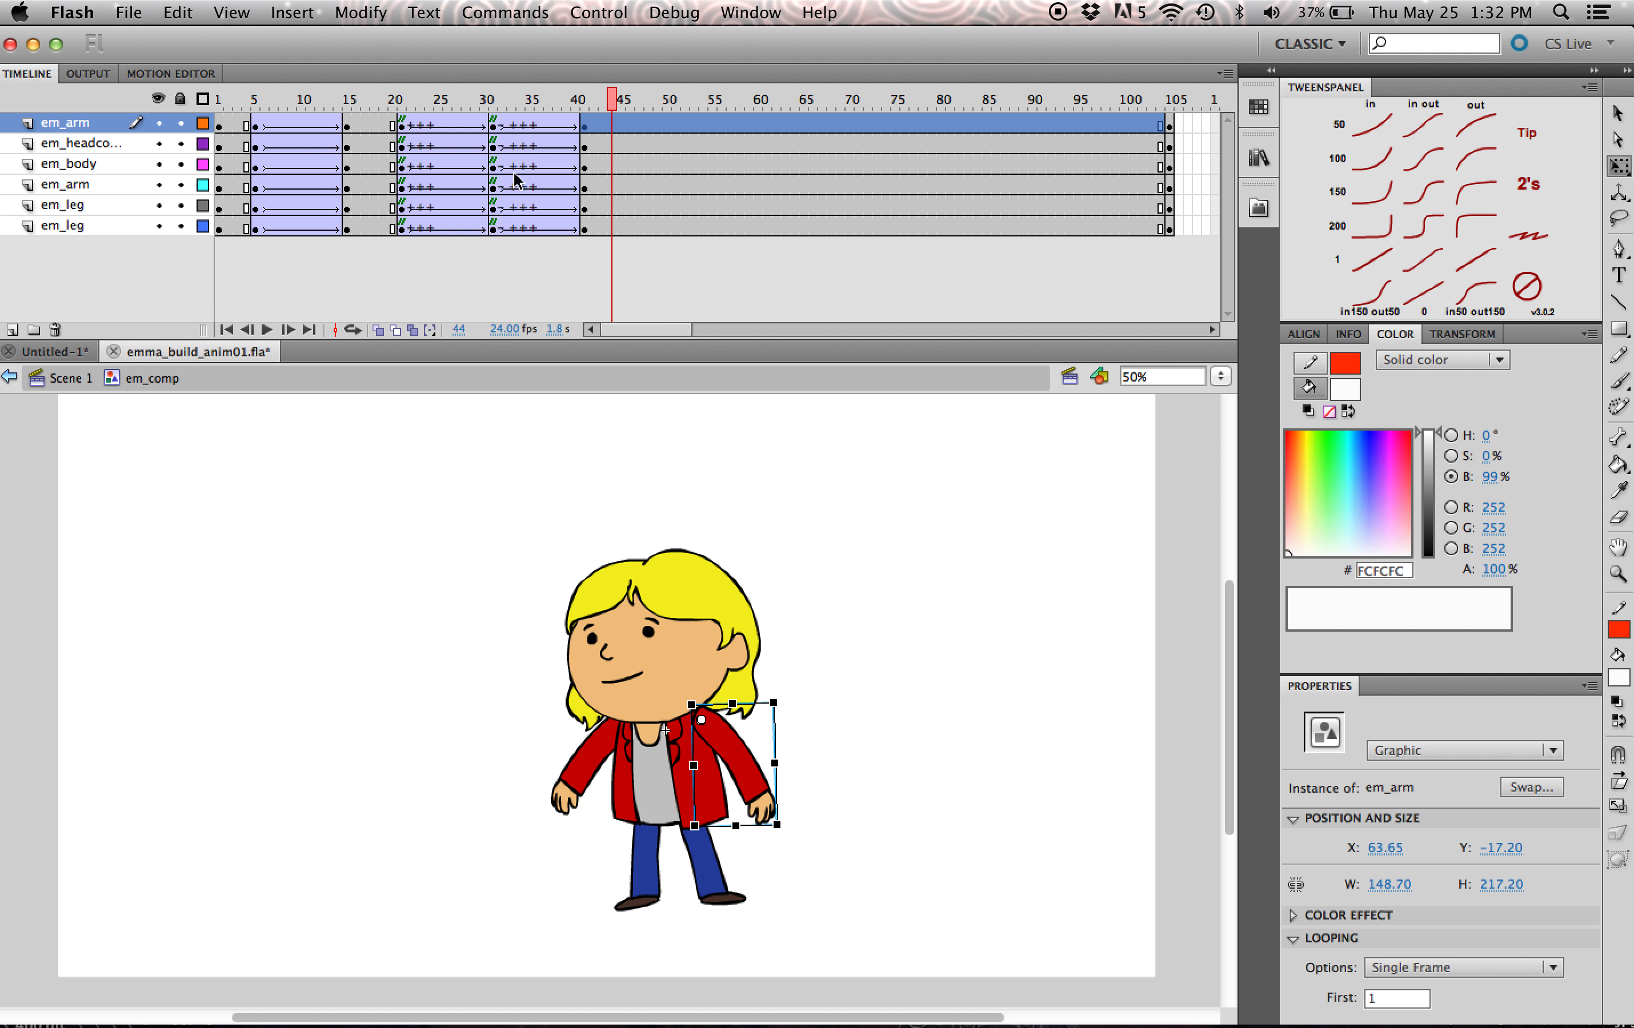
- Synchronize the symbols across all frames of the em_headcomp layer and check the head instance's looping first frame at frame 41
click(666, 607)
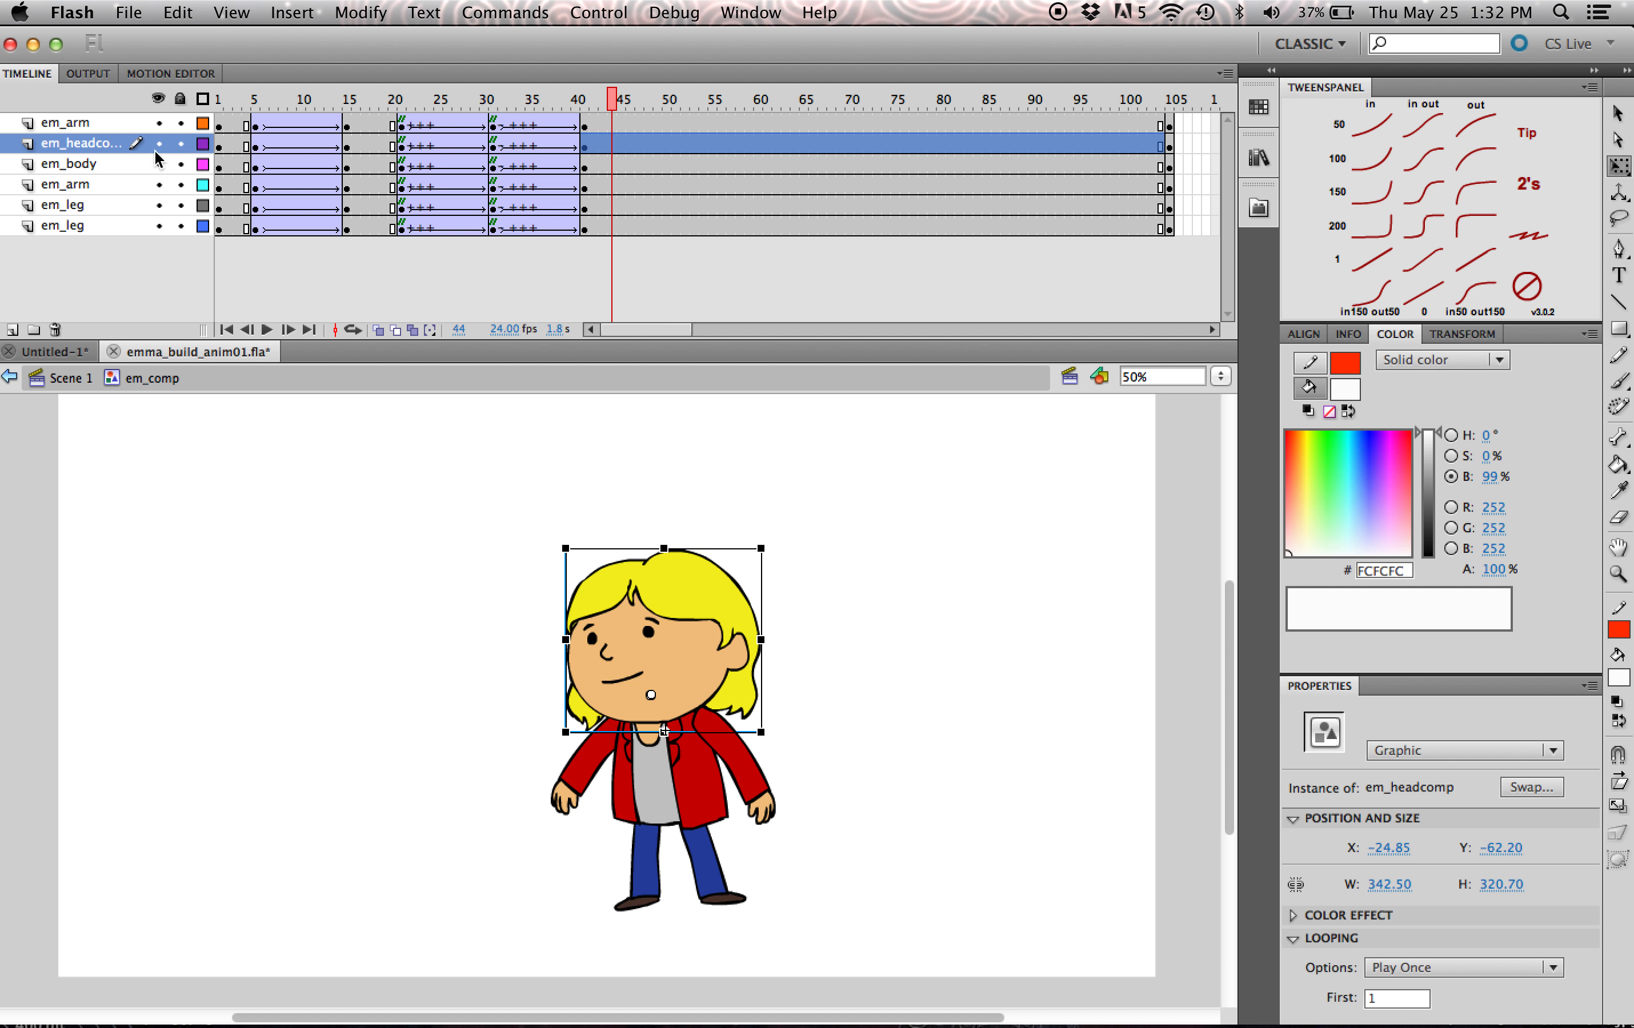
click(101, 150)
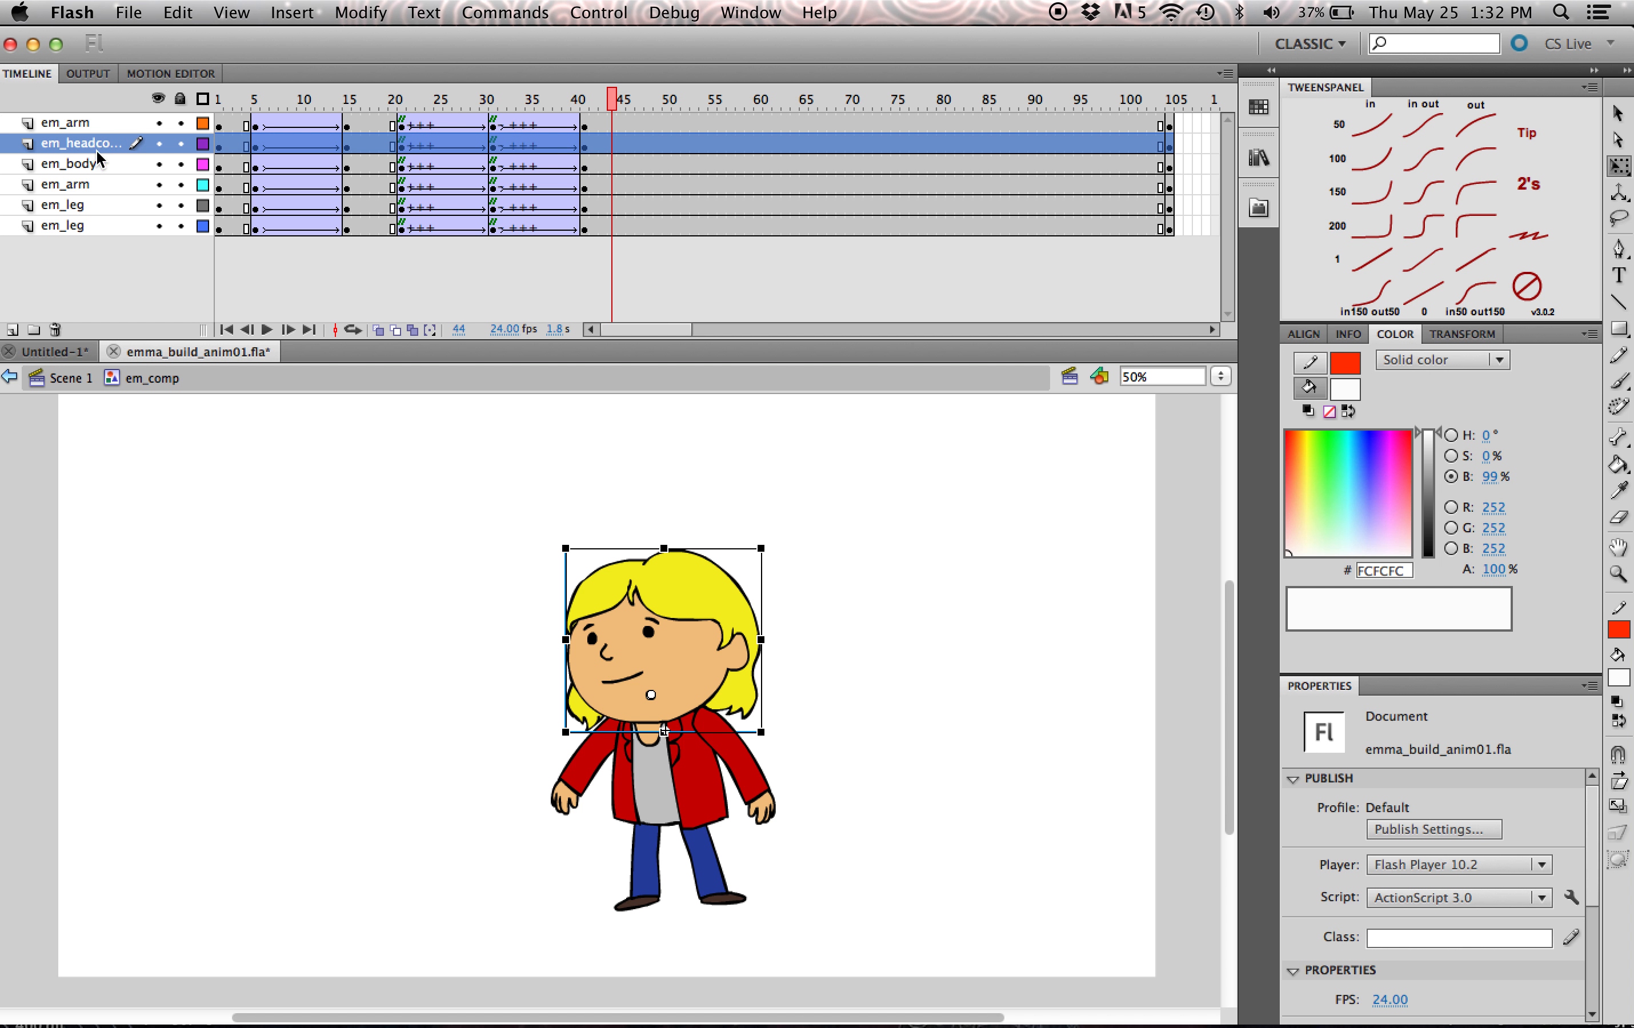
right_click(378, 144)
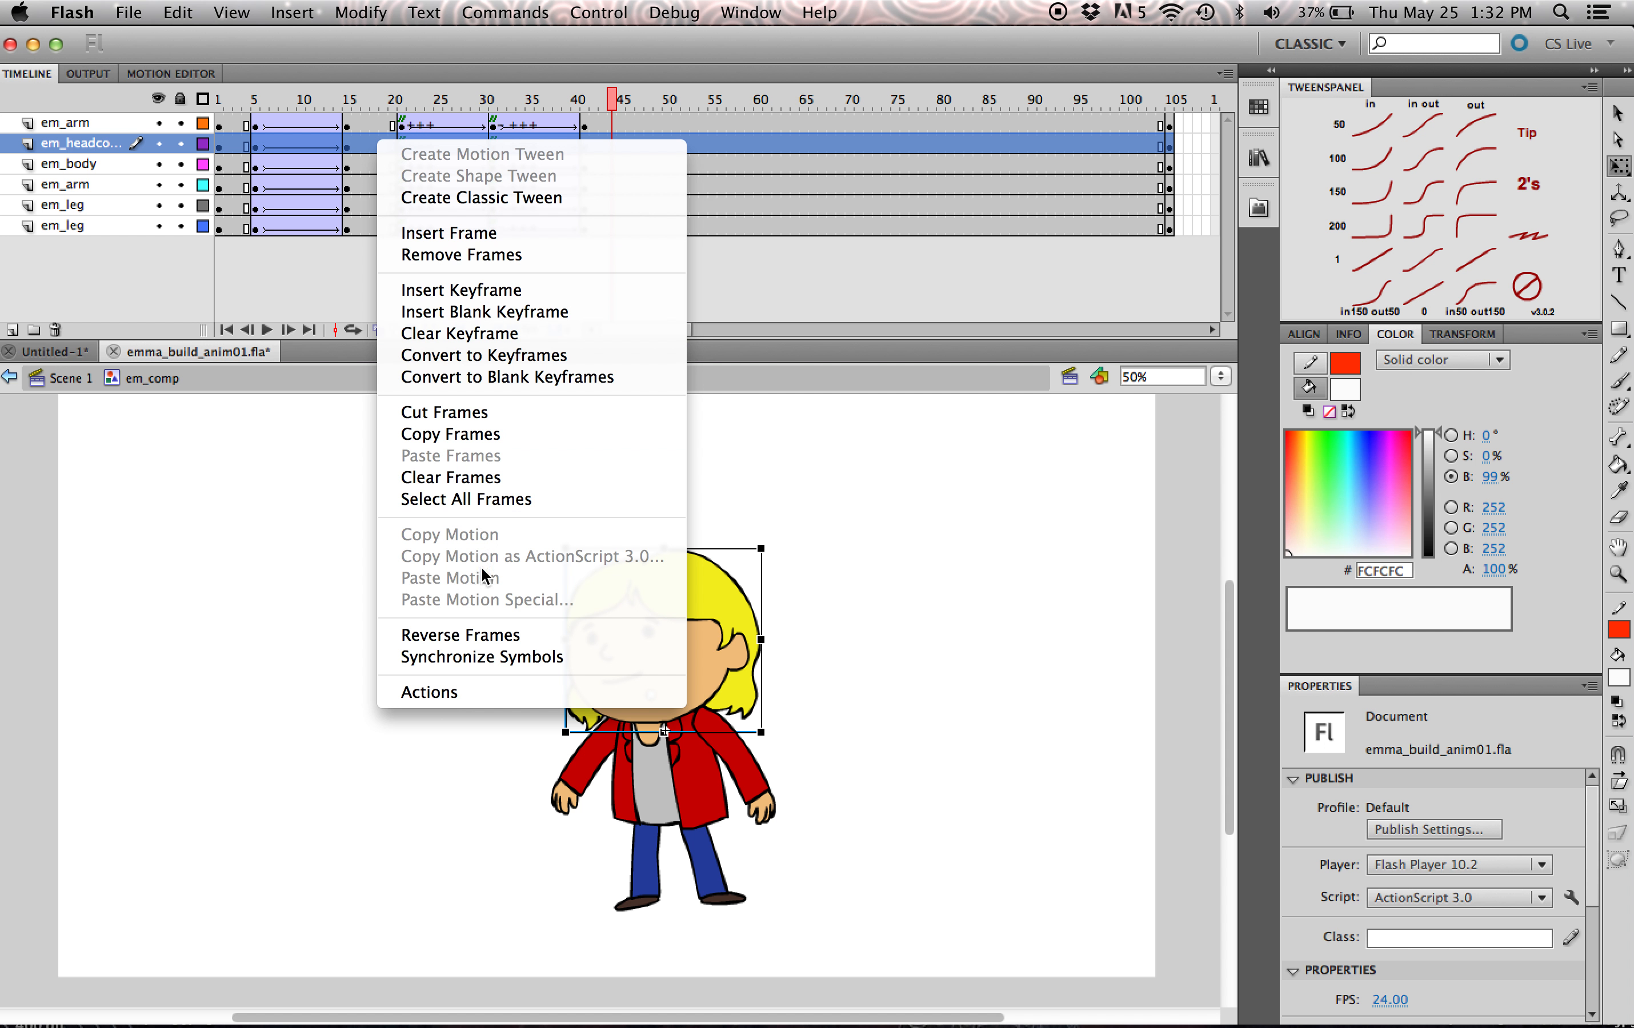
click(484, 657)
click(584, 144)
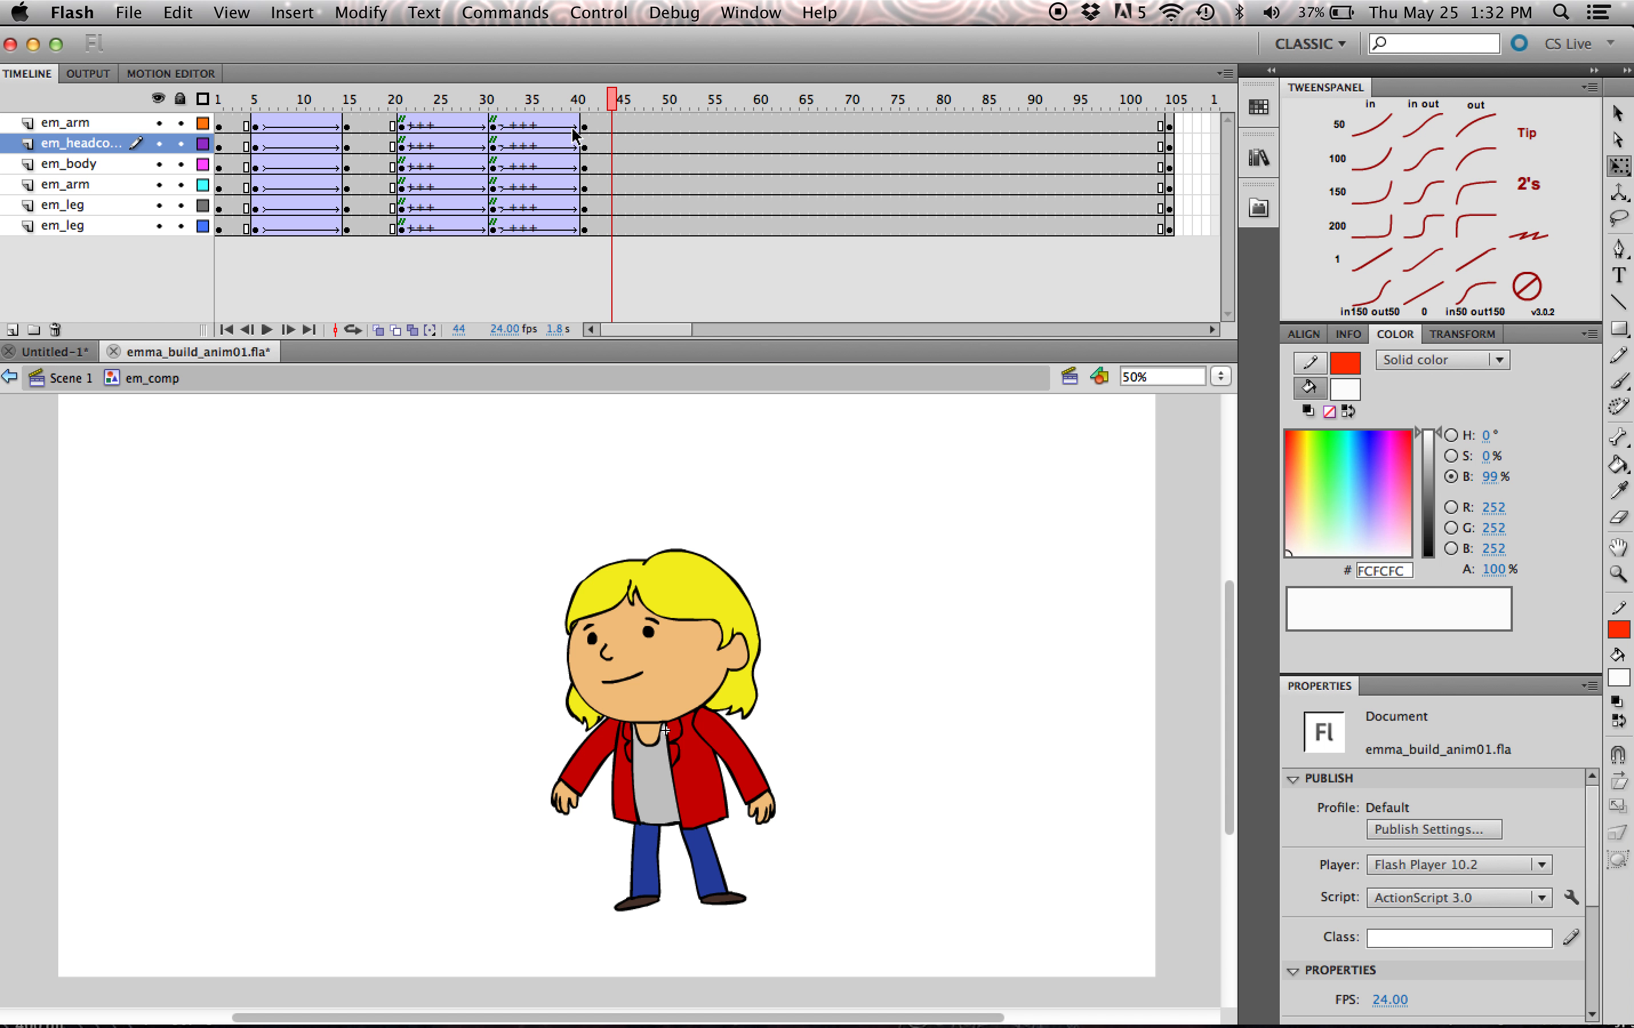
click(674, 599)
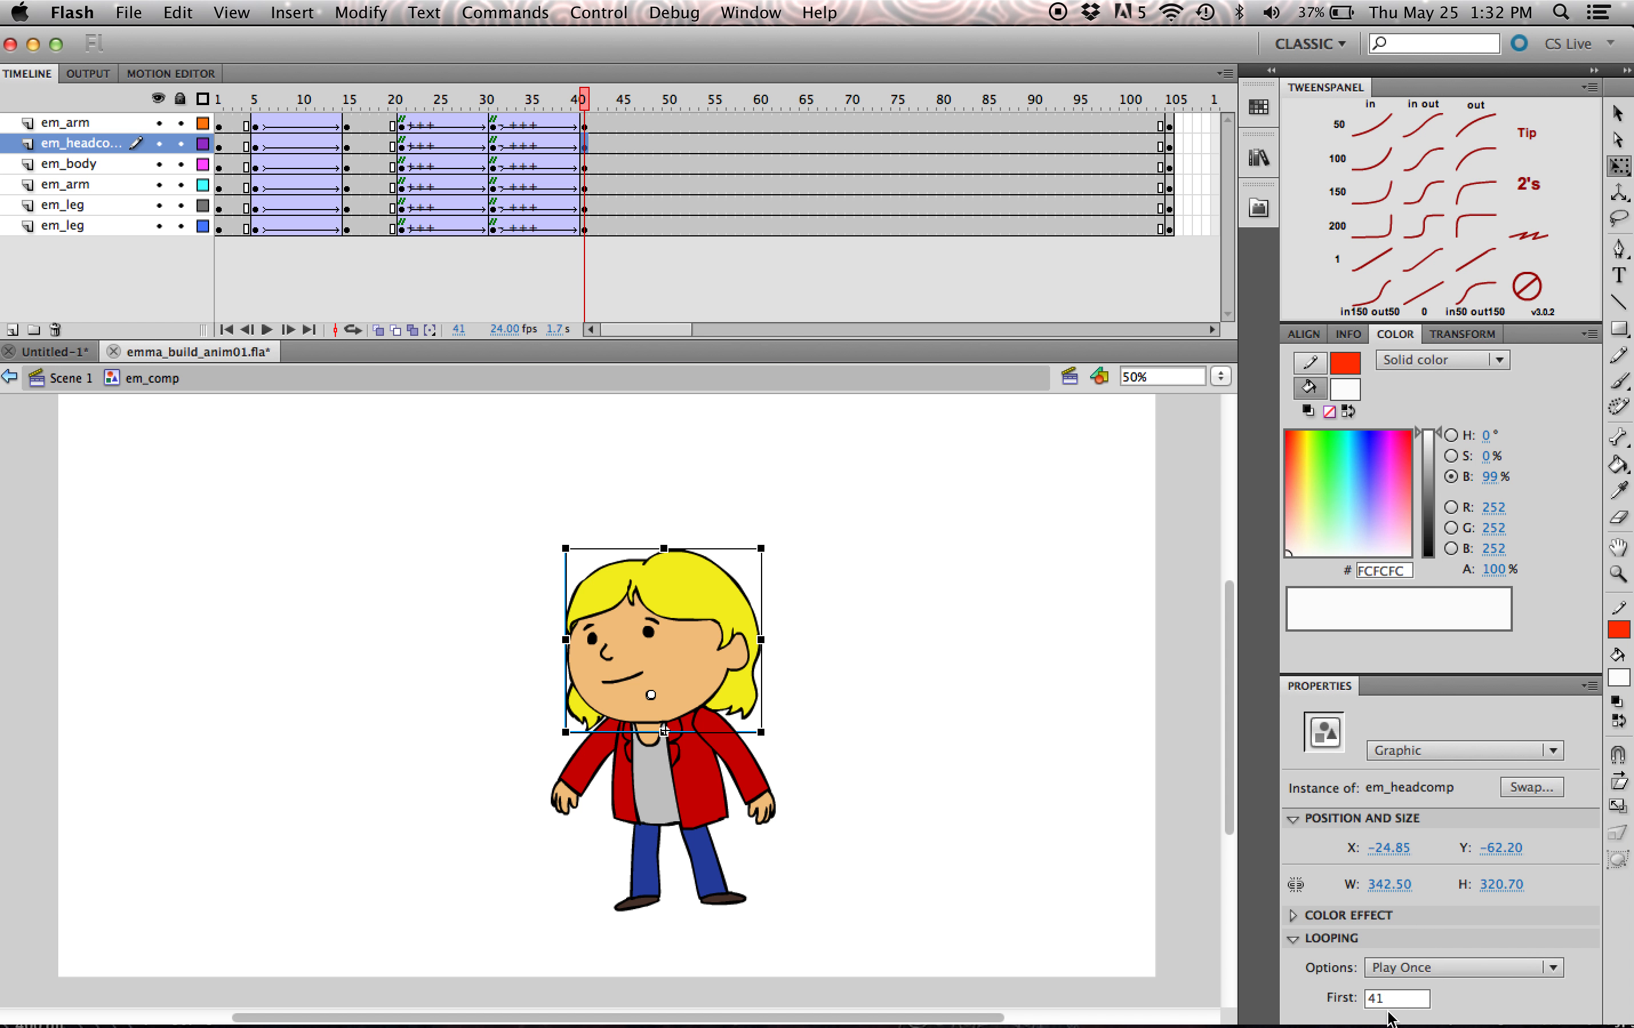
- Play back the em_comp animation from frame 1, pause it, and return the playhead to frame 1
drag(446, 108, 174, 222)
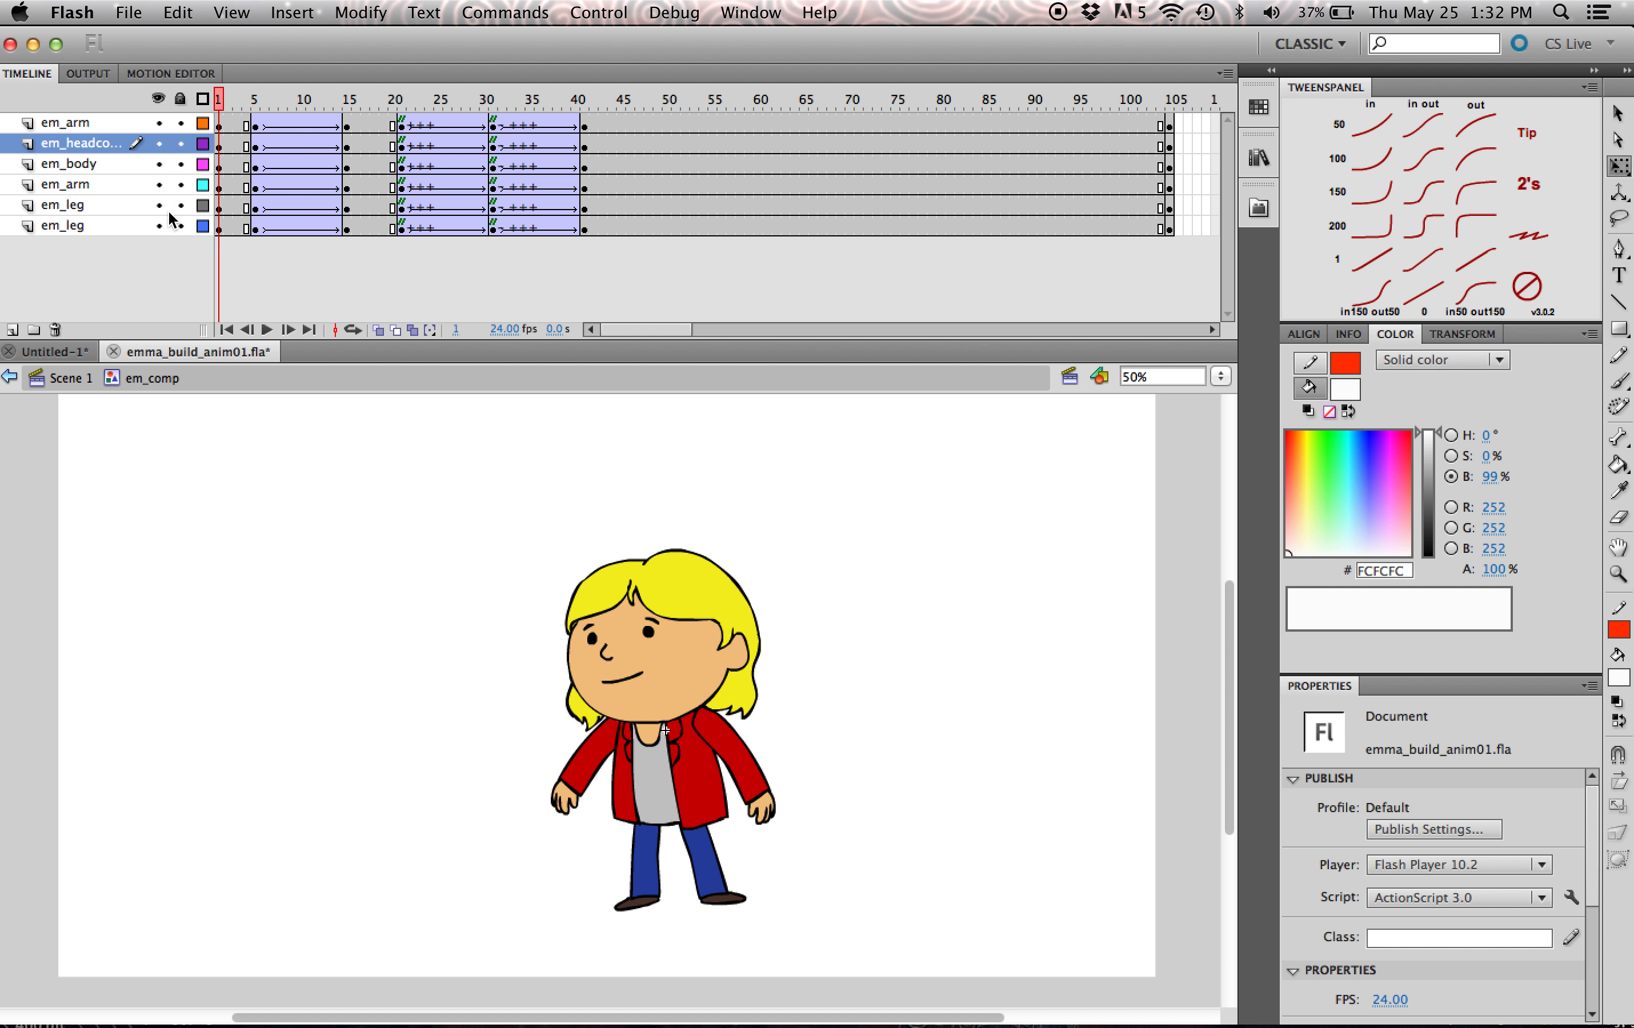
click(268, 331)
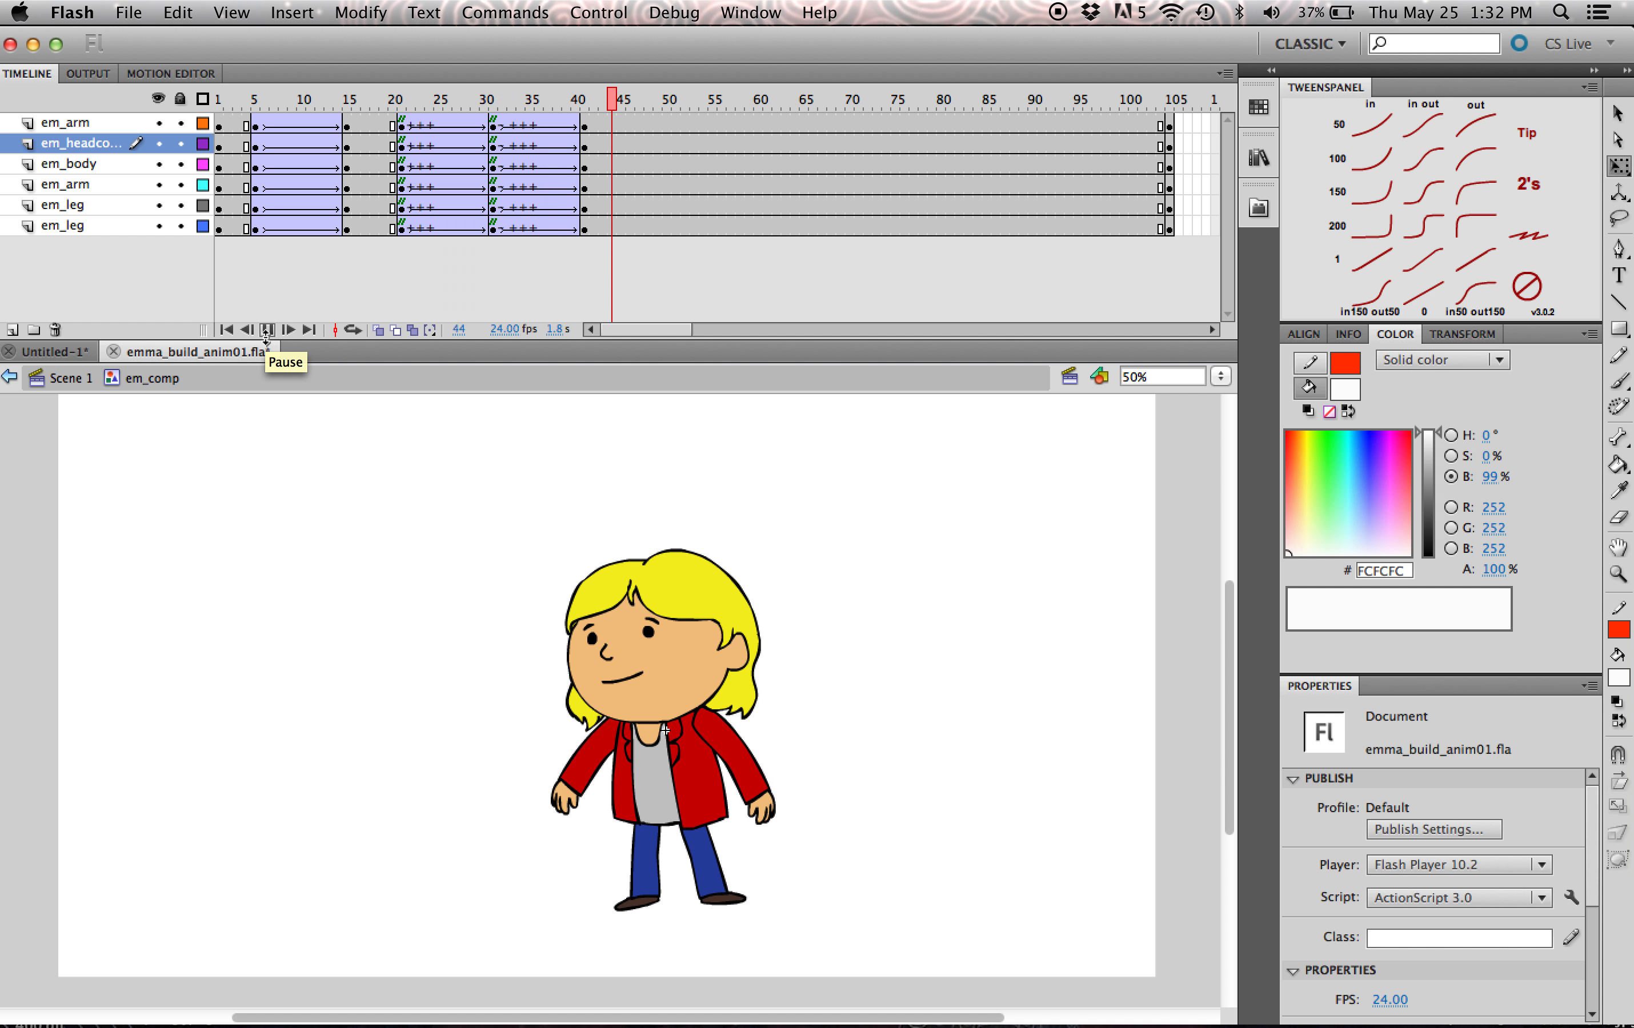
click(268, 331)
drag(239, 100, 218, 100)
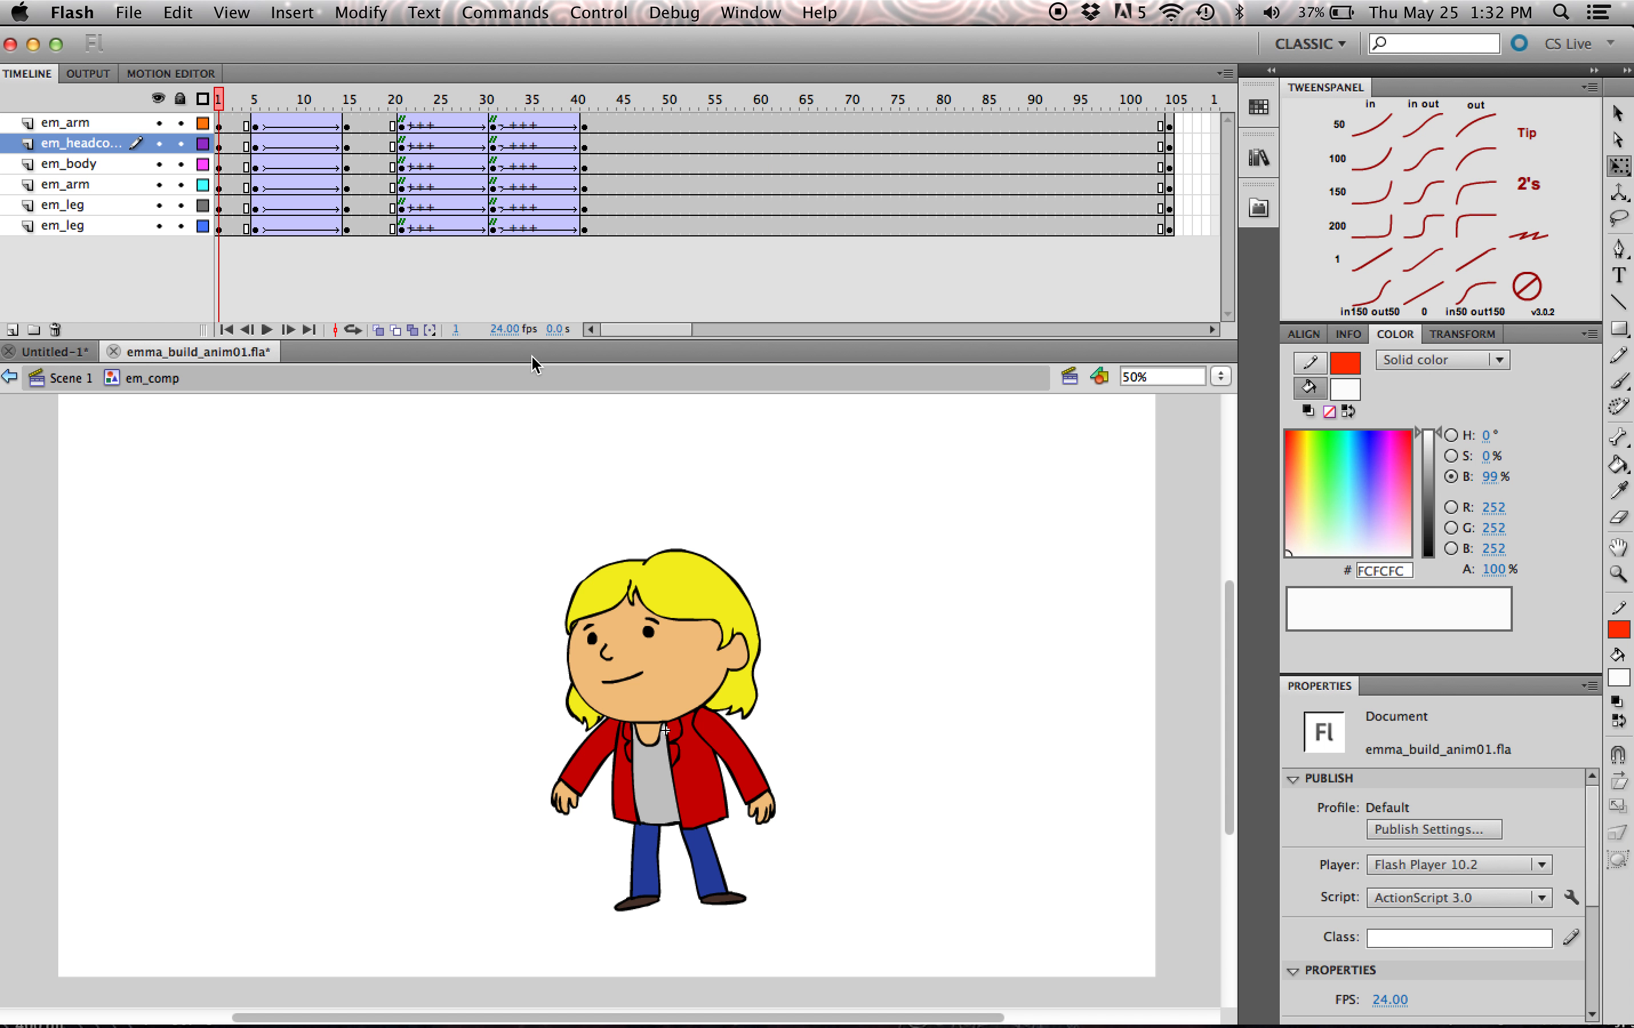
- Save the document as a new version named emma_build_anim02.fla in the ouat_build_tut folder
click(128, 12)
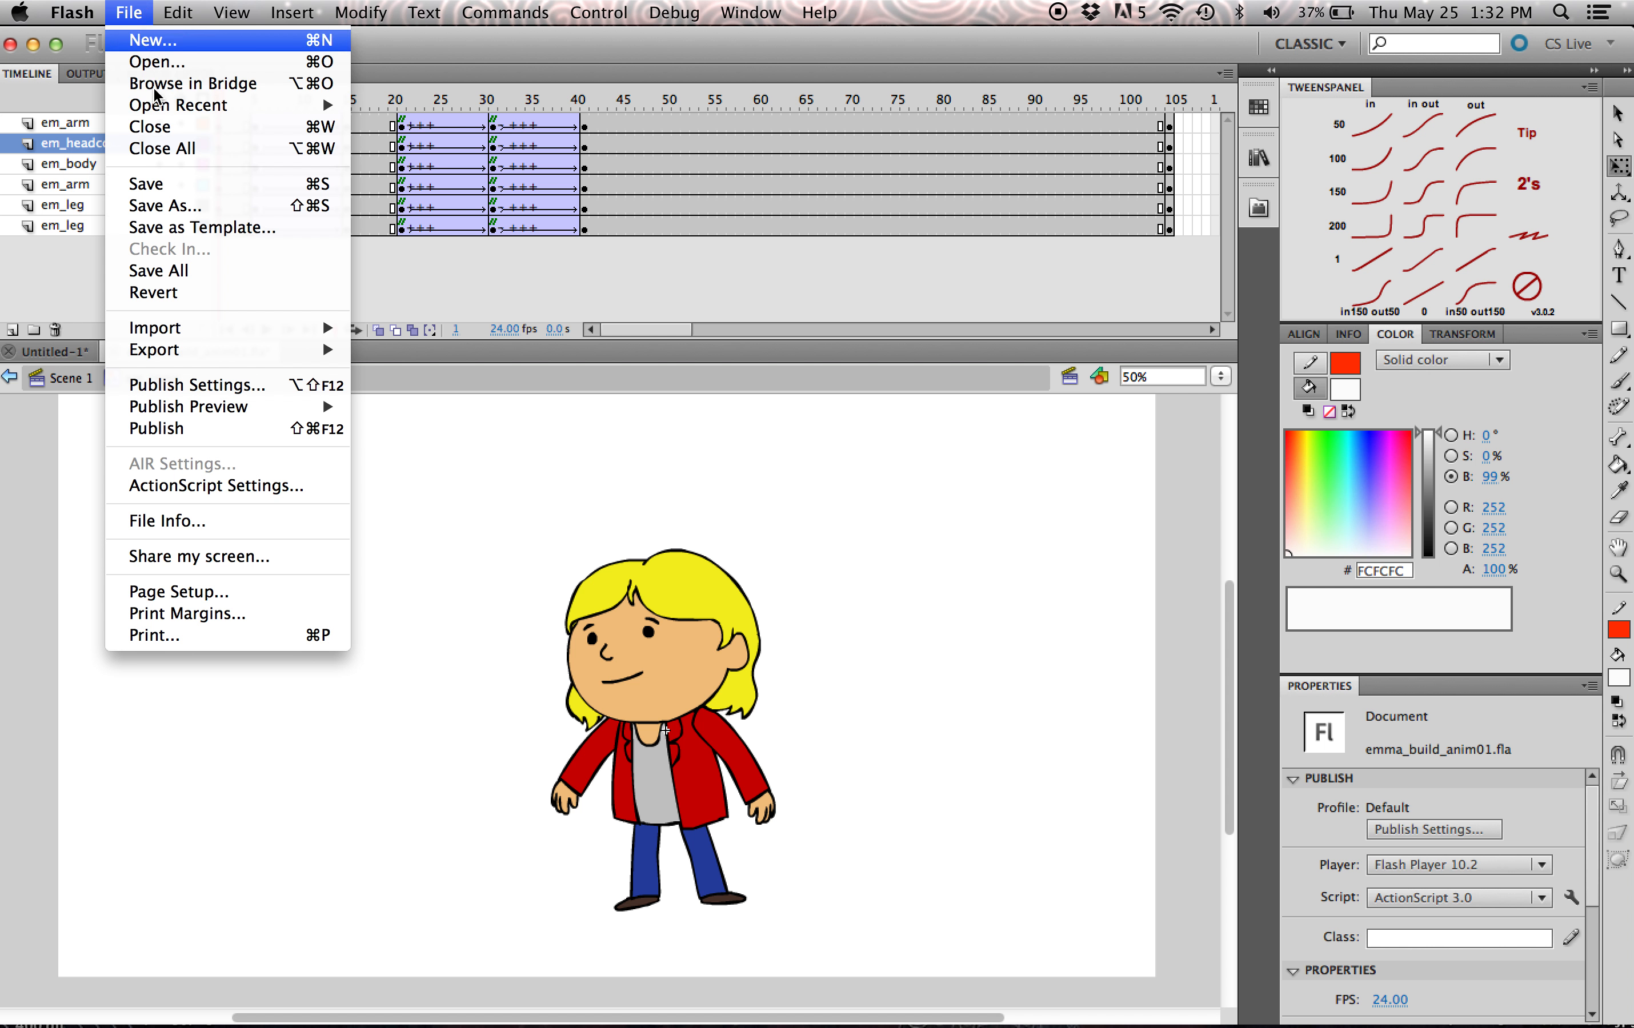
click(210, 207)
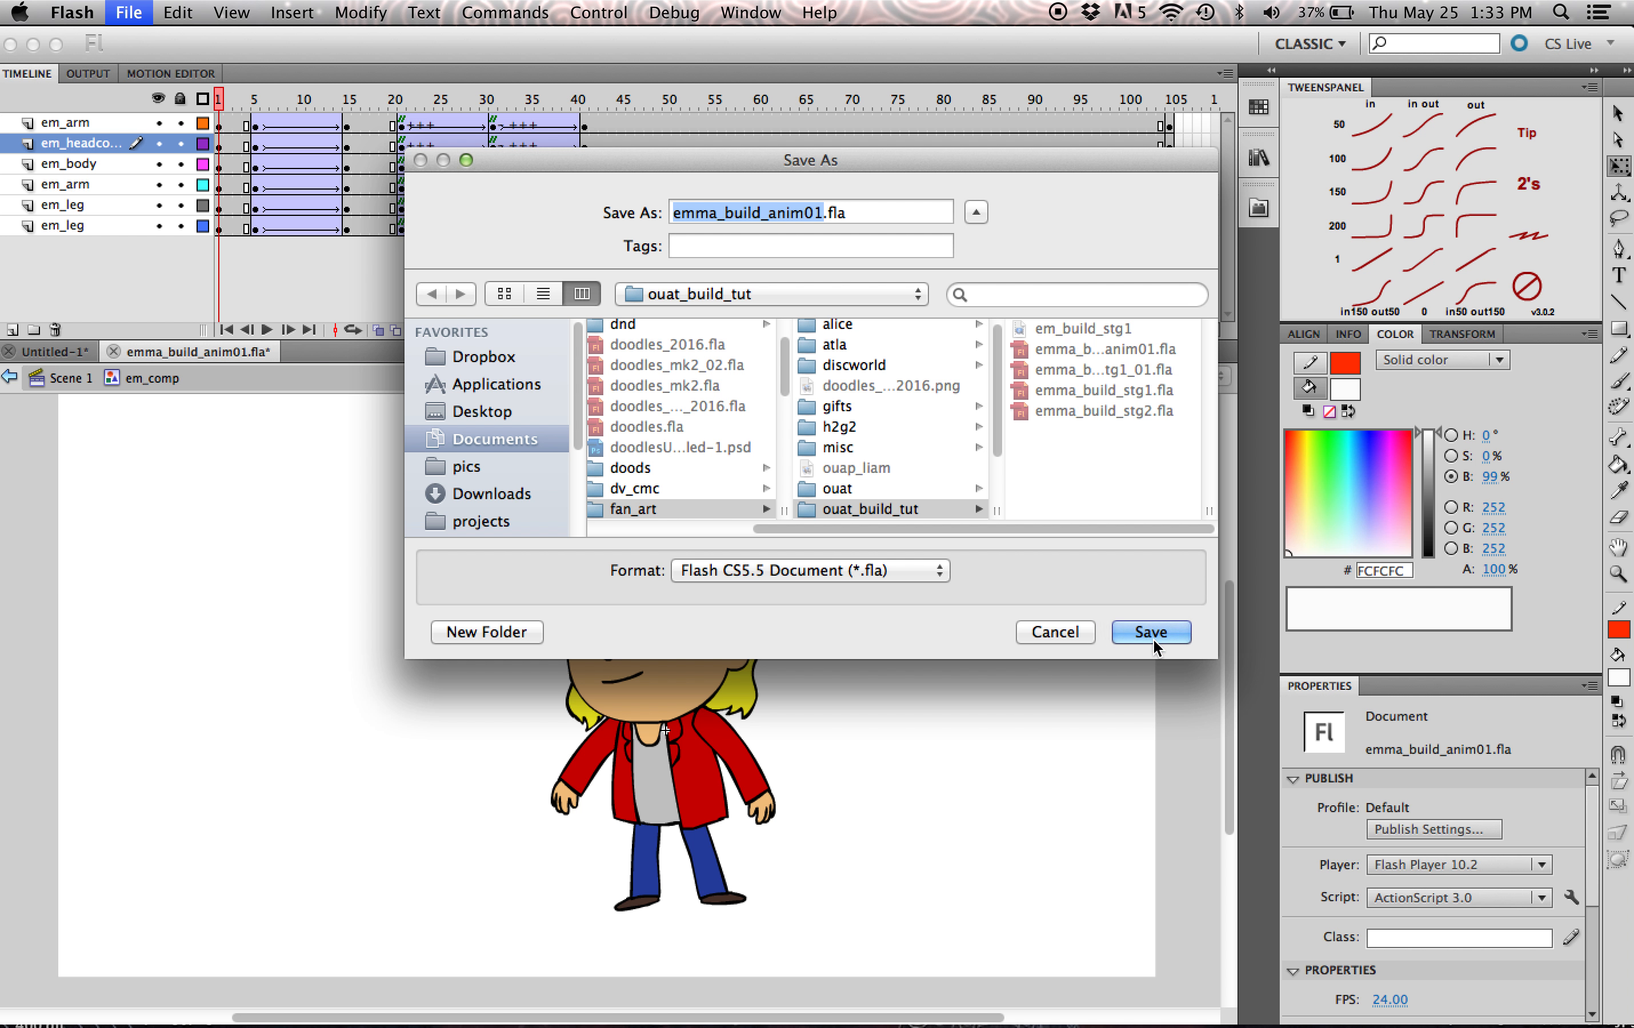
click(823, 213)
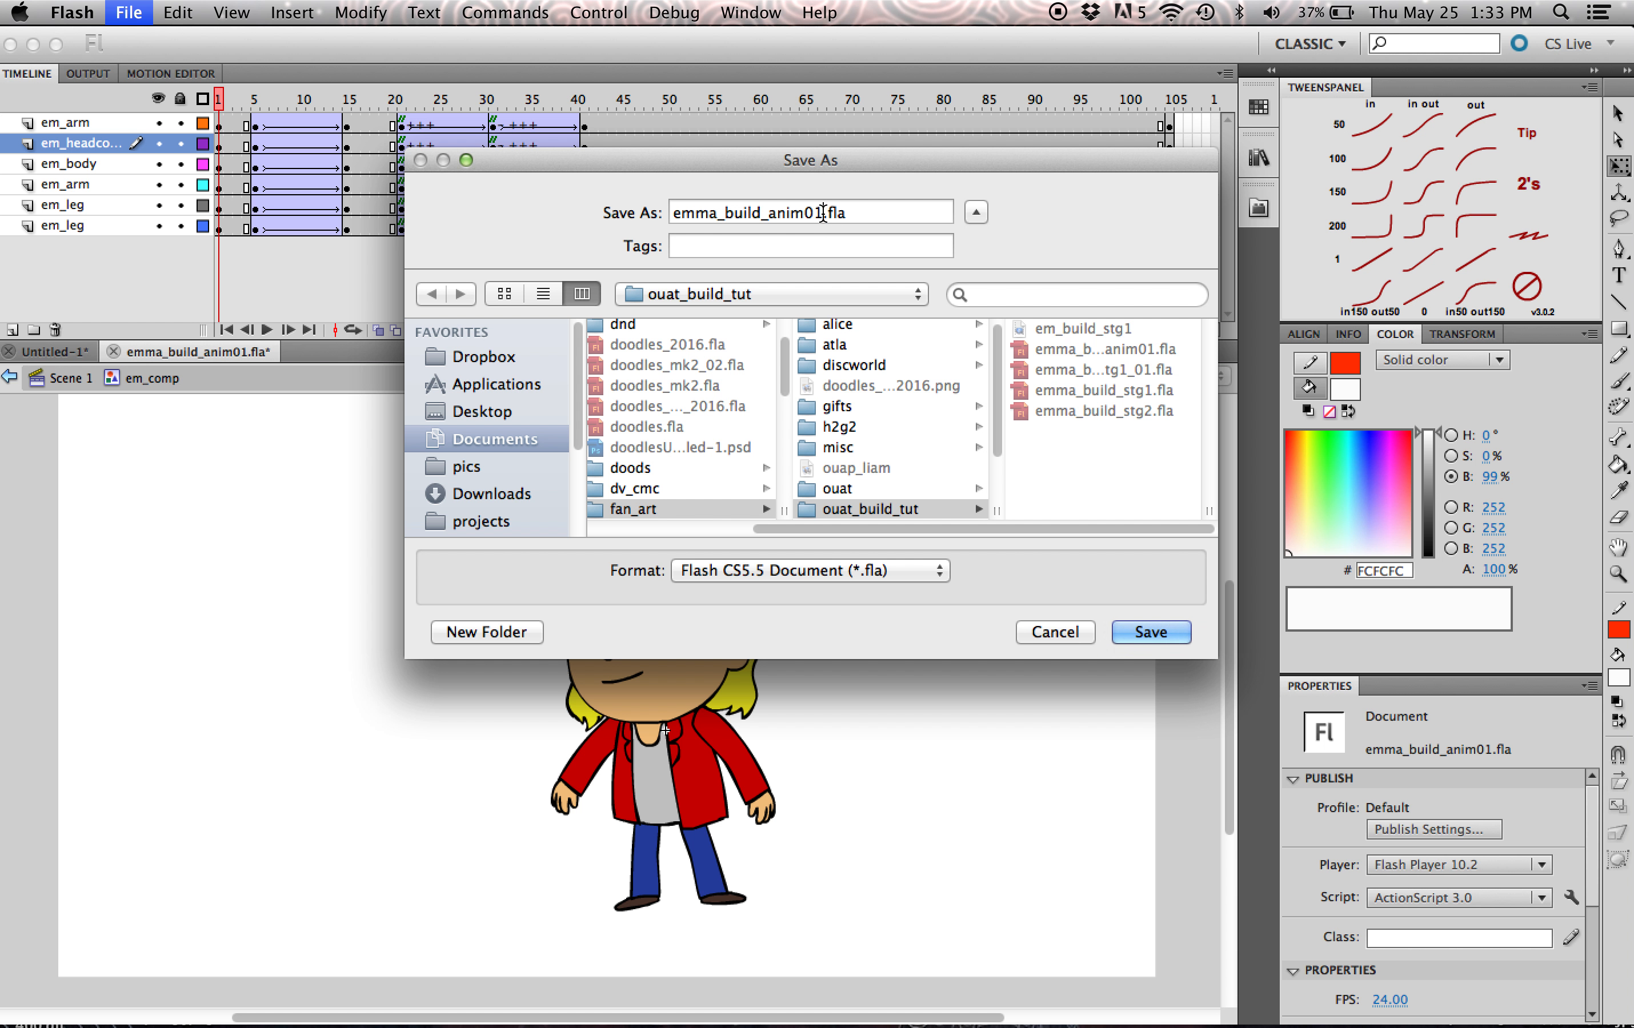
key(BackSpace)
text(2)
drag(1049, 155, 1056, 239)
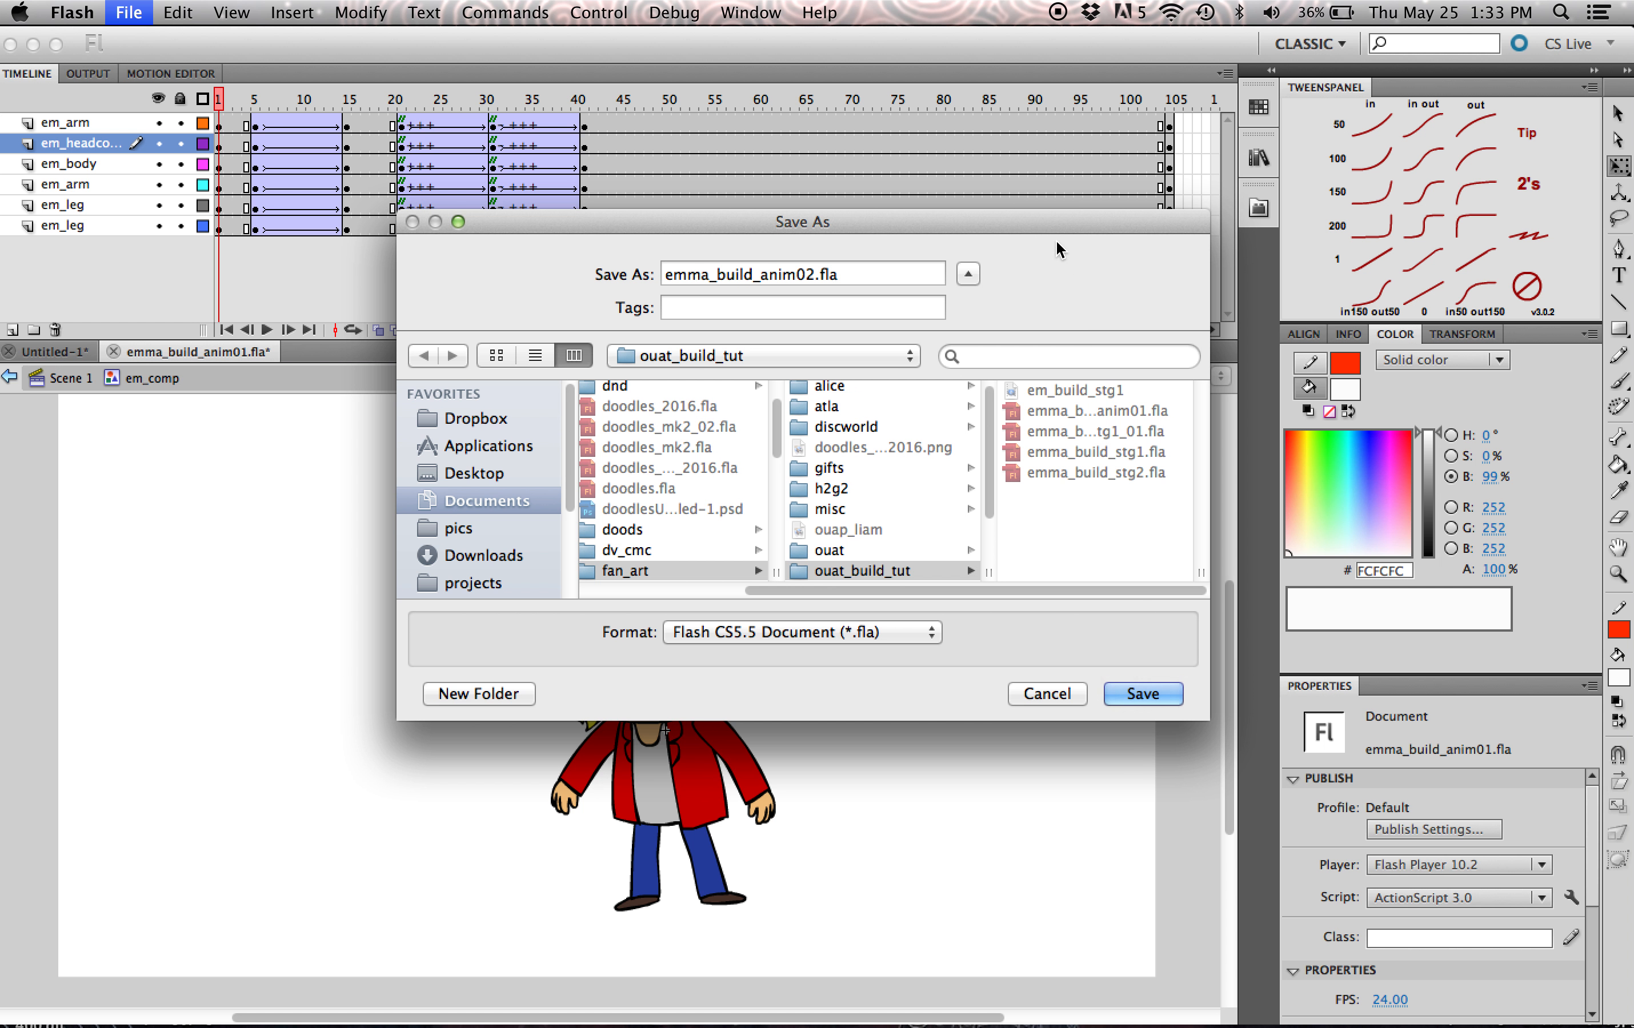
click(1143, 693)
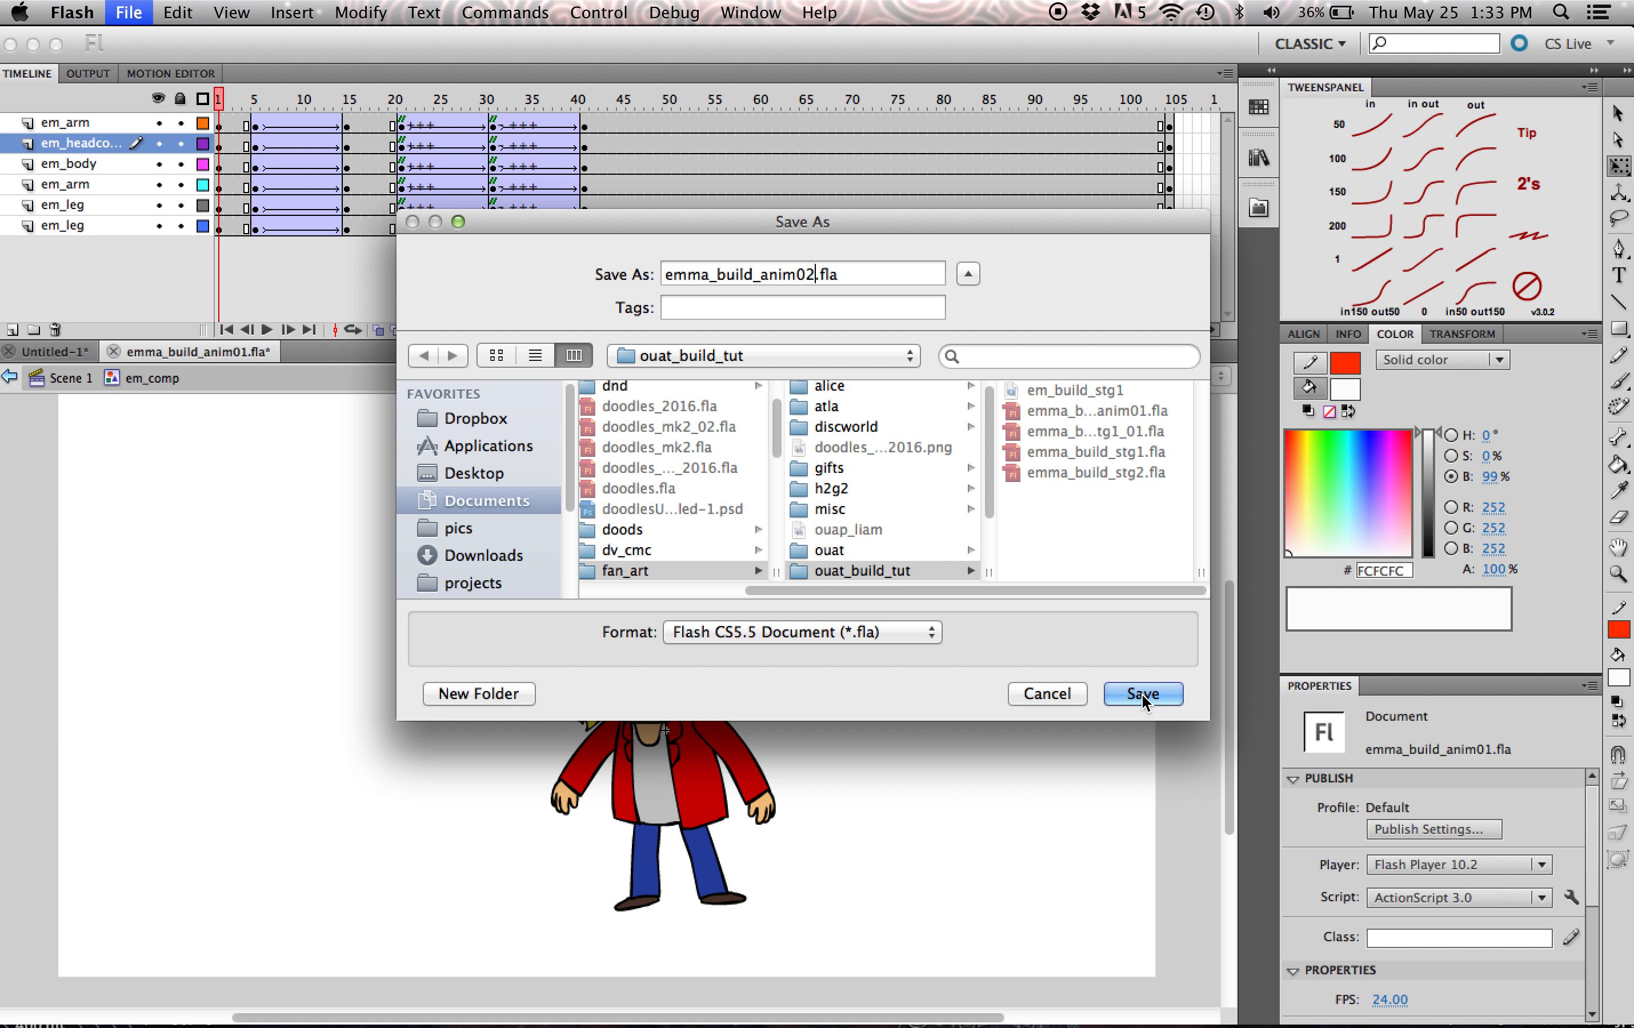